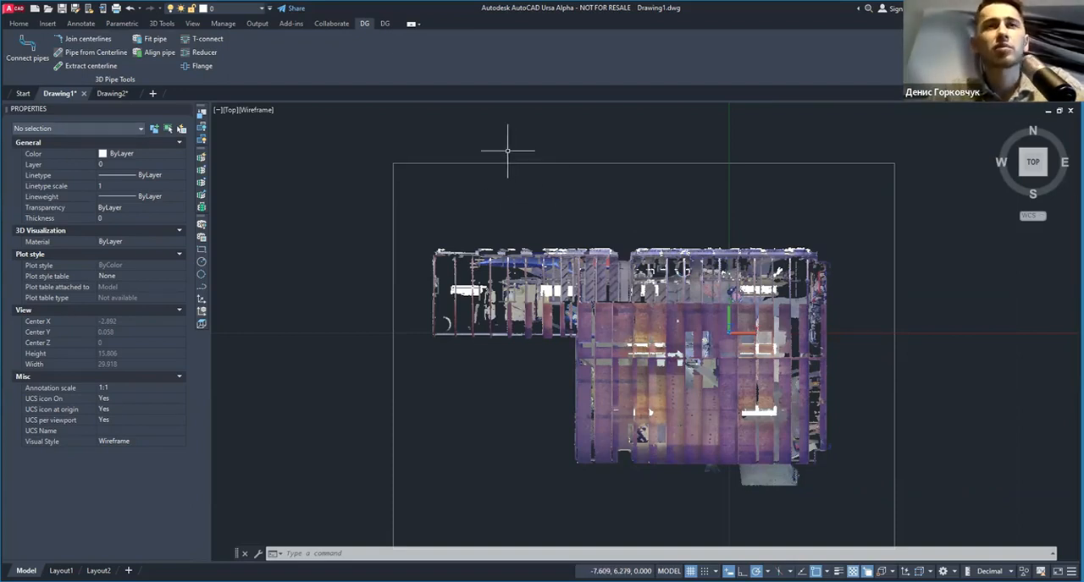
# Step: Select the point cloud and shift it freehand slightly up and to the left of its original position
pyautogui.click(428, 141)
pyautogui.click(365, 189)
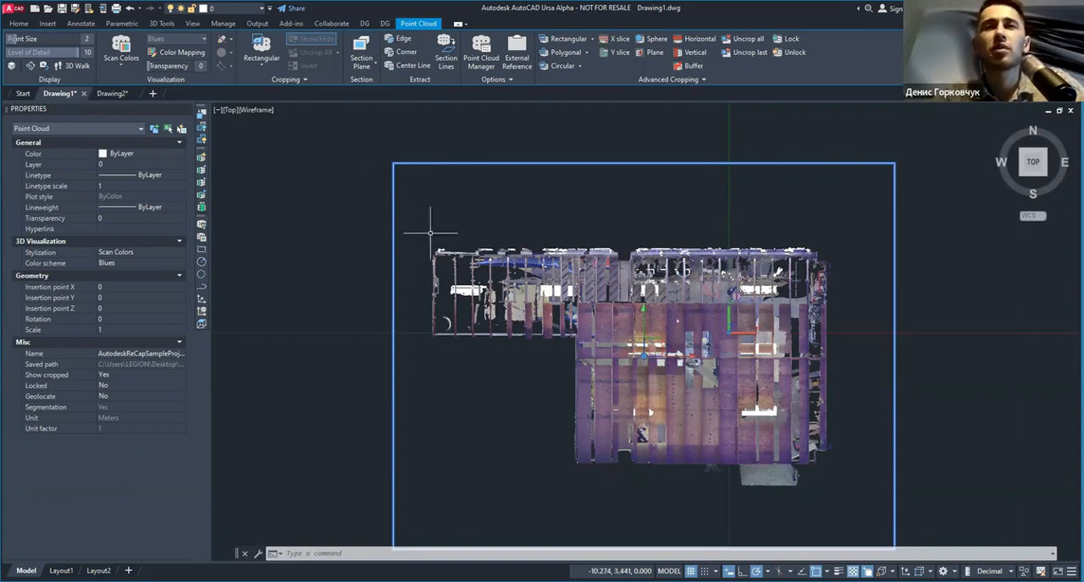
pyautogui.moveTo(538, 264); pyautogui.dragTo(499, 247)
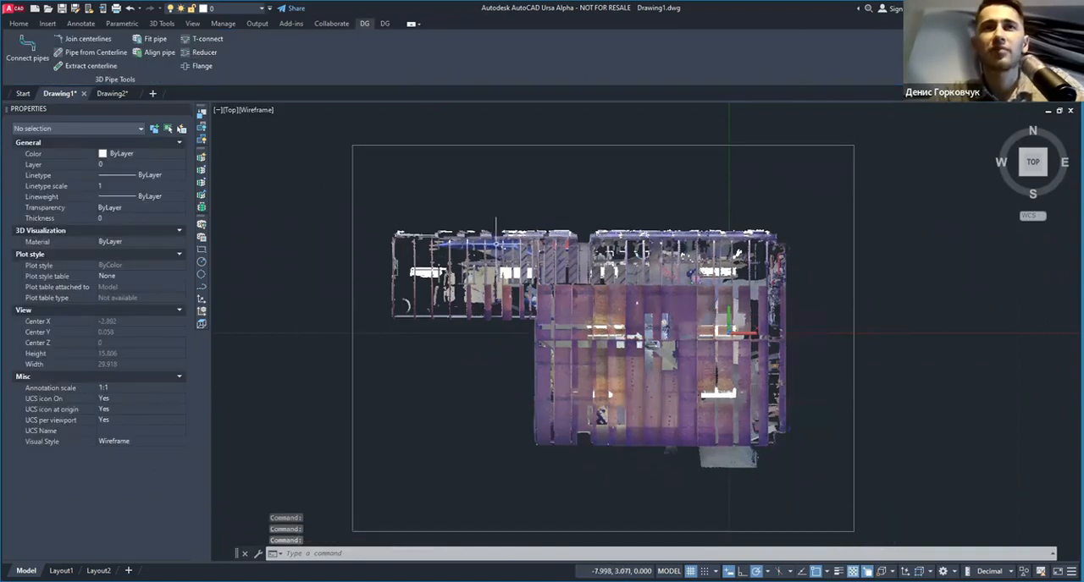
# Step: Shift the point cloud freehand to the right, and abandon a further move by dismissing the move/copy options
pyautogui.click(563, 133)
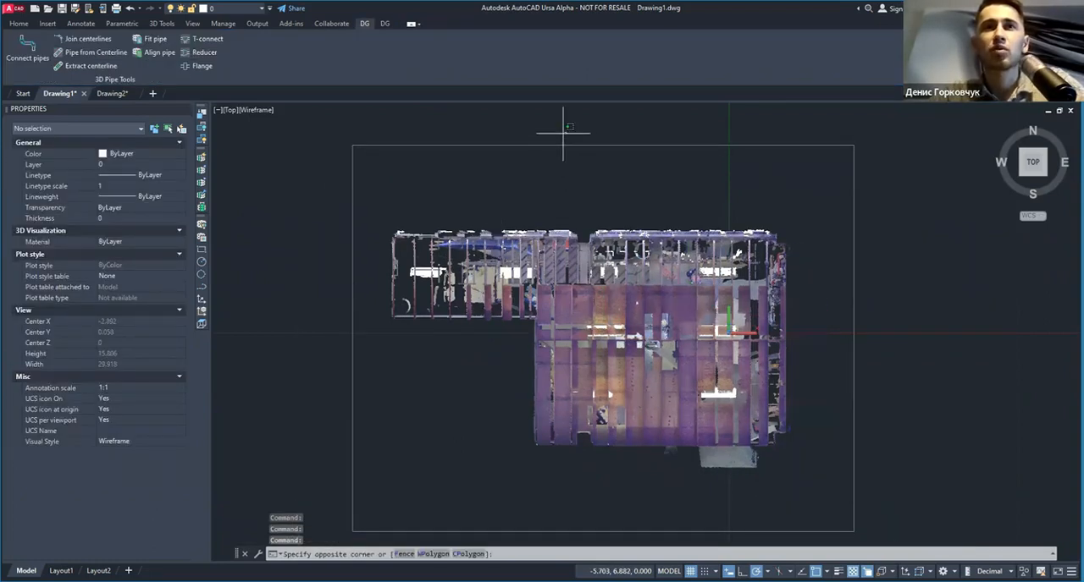
pyautogui.click(488, 239)
pyautogui.moveTo(476, 239); pyautogui.dragTo(531, 261)
pyautogui.press('Escape')
pyautogui.click(545, 243)
pyautogui.moveTo(531, 262); pyautogui.dragTo(497, 252, button='right')
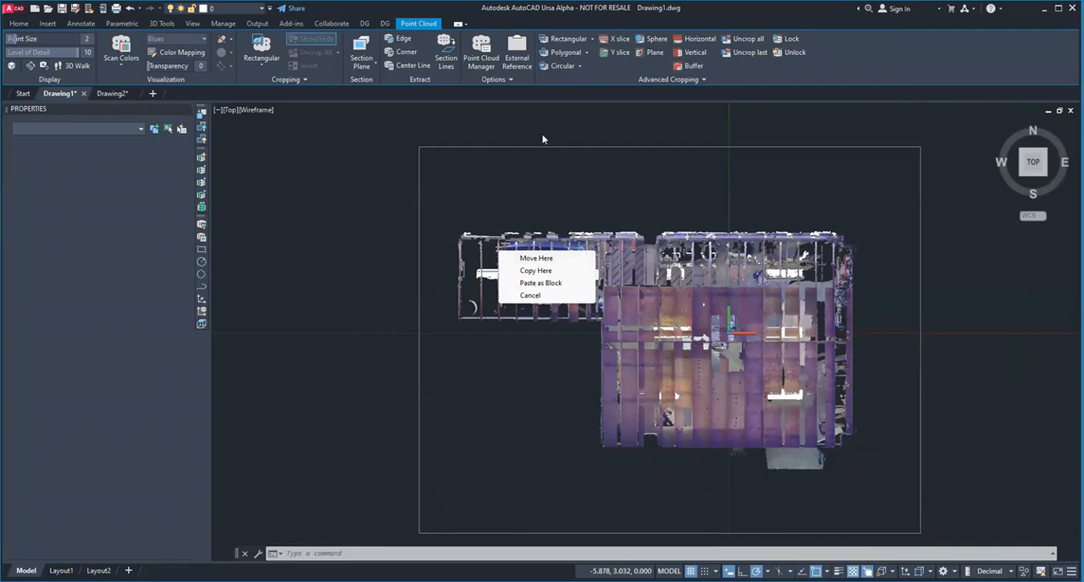
pyautogui.press('Escape')
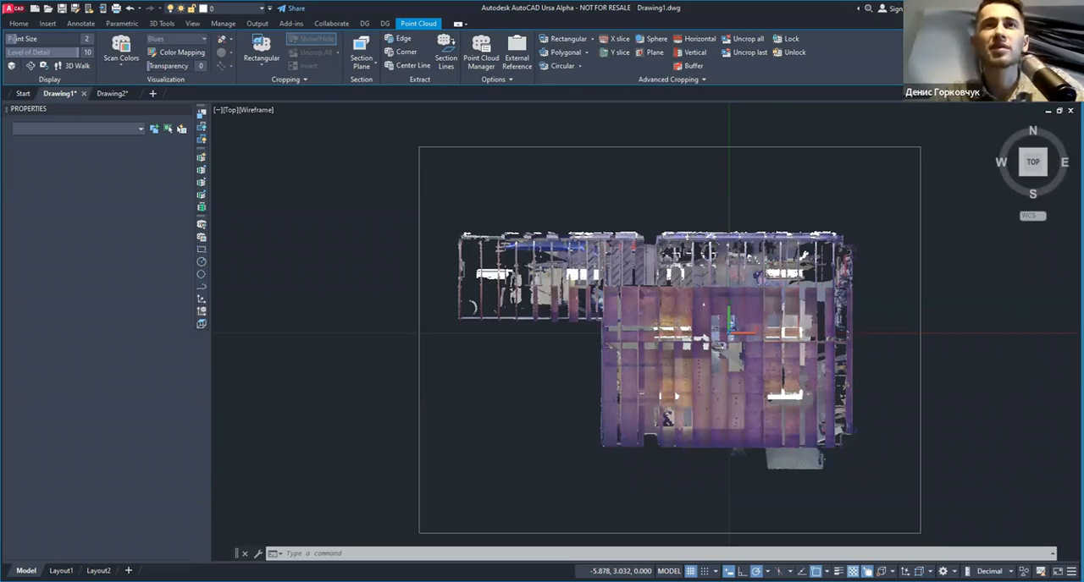
# Step: Move the point cloud freehand down and left to an insertion point of about X -0.51, Y -0.47
pyautogui.click(571, 172)
pyautogui.press('Escape')
pyautogui.moveTo(523, 155); pyautogui.dragTo(488, 175)
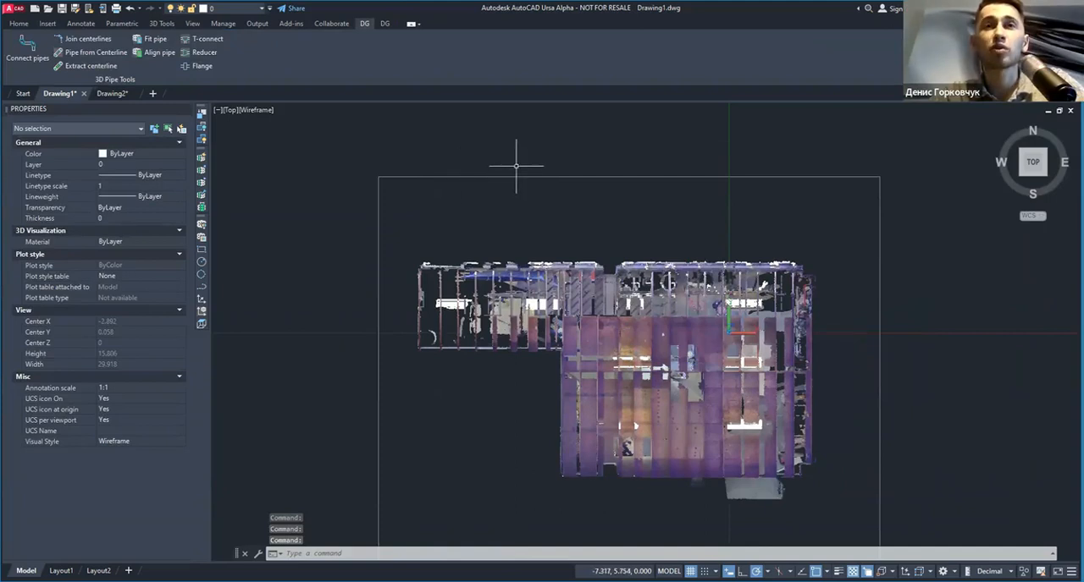
# Step: Move the point cloud freehand up and right to an insertion point of about X 0.39, Y 0.25
pyautogui.click(496, 176)
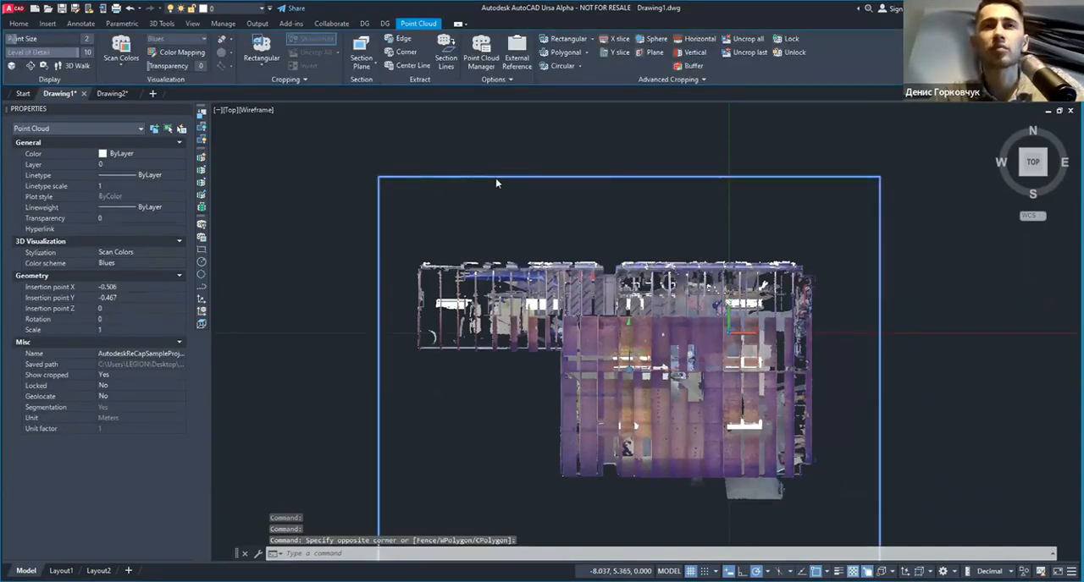
pyautogui.rightClick(495, 178)
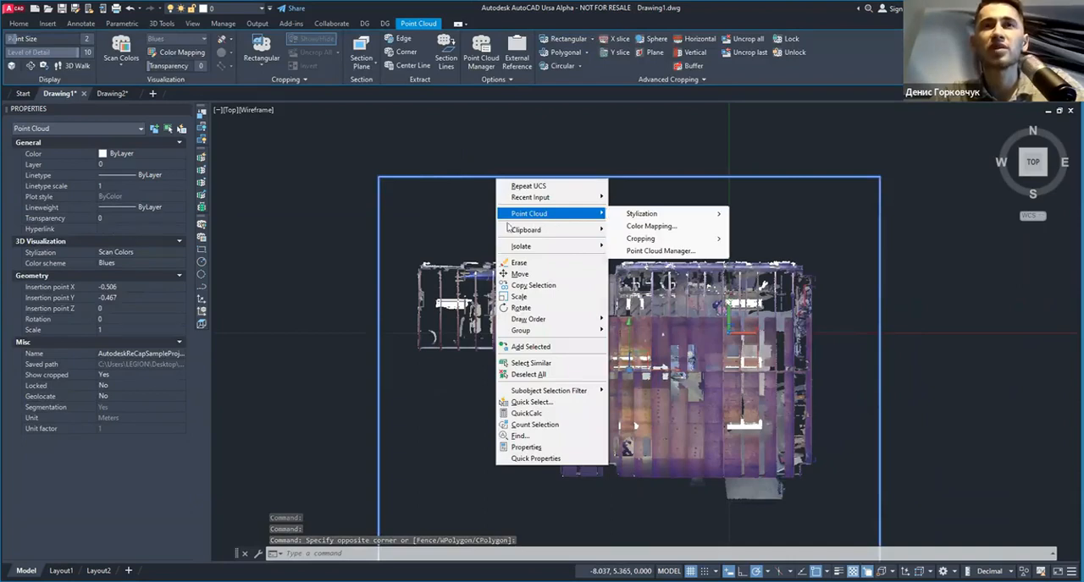
pyautogui.click(463, 210)
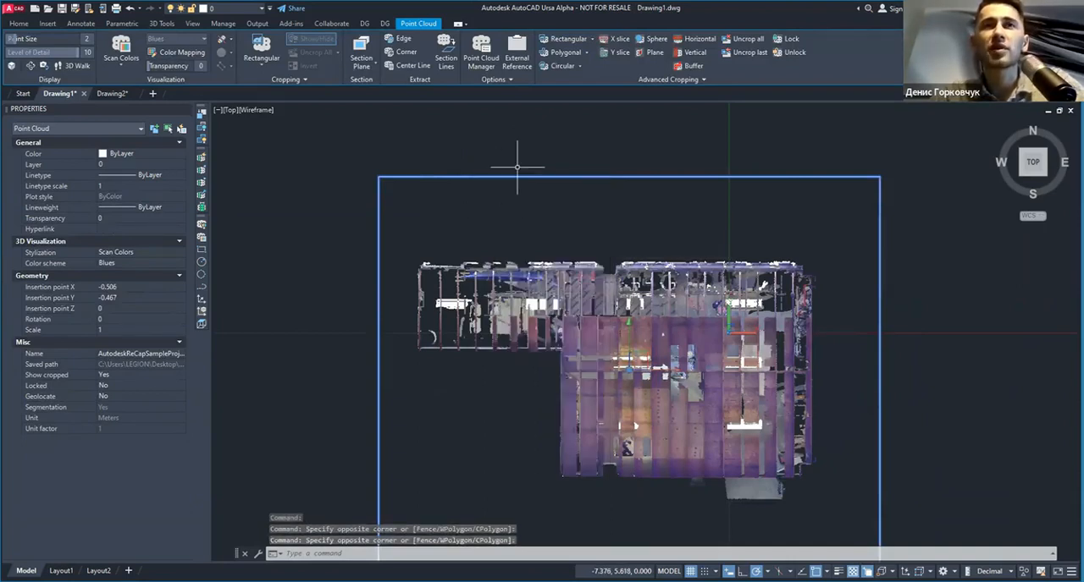
pyautogui.press('Escape')
pyautogui.press('Escape')
pyautogui.moveTo(501, 177); pyautogui.dragTo(526, 156)
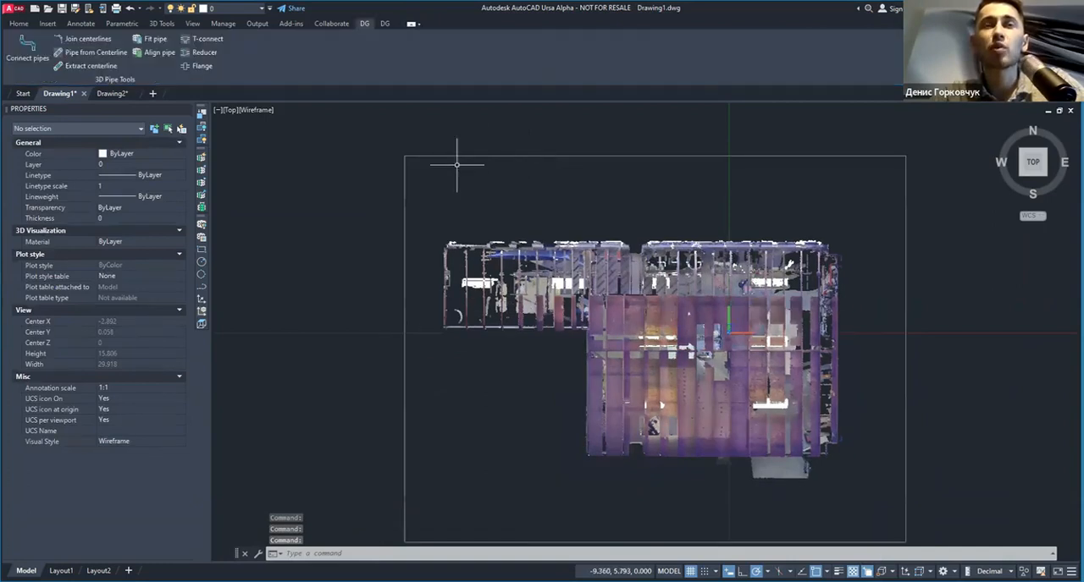
# Step: Select the point cloud and inspect its insertion point X coordinate in its properties without changing it
pyautogui.click(538, 138)
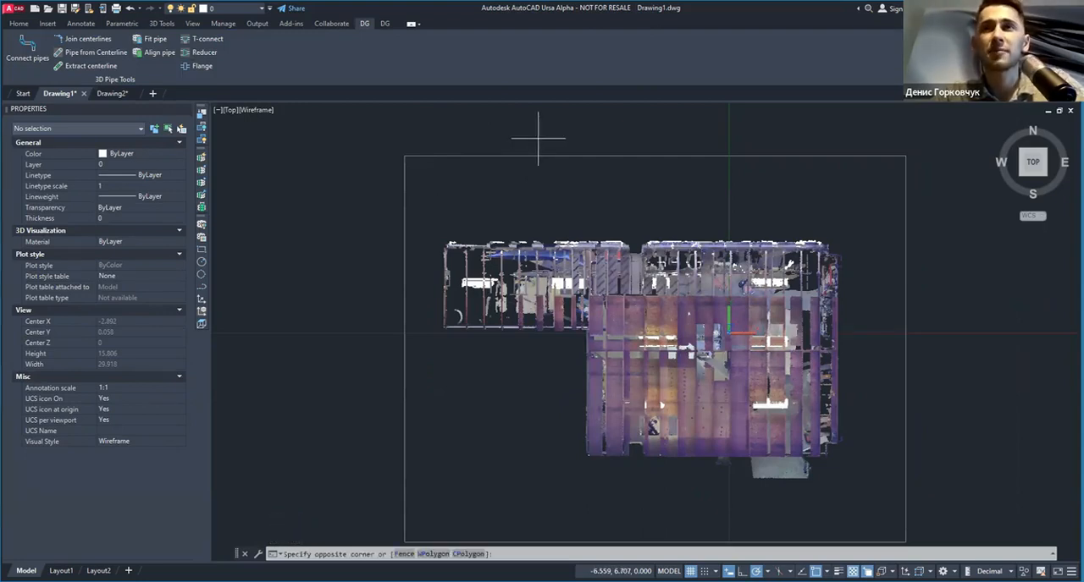
pyautogui.click(217, 262)
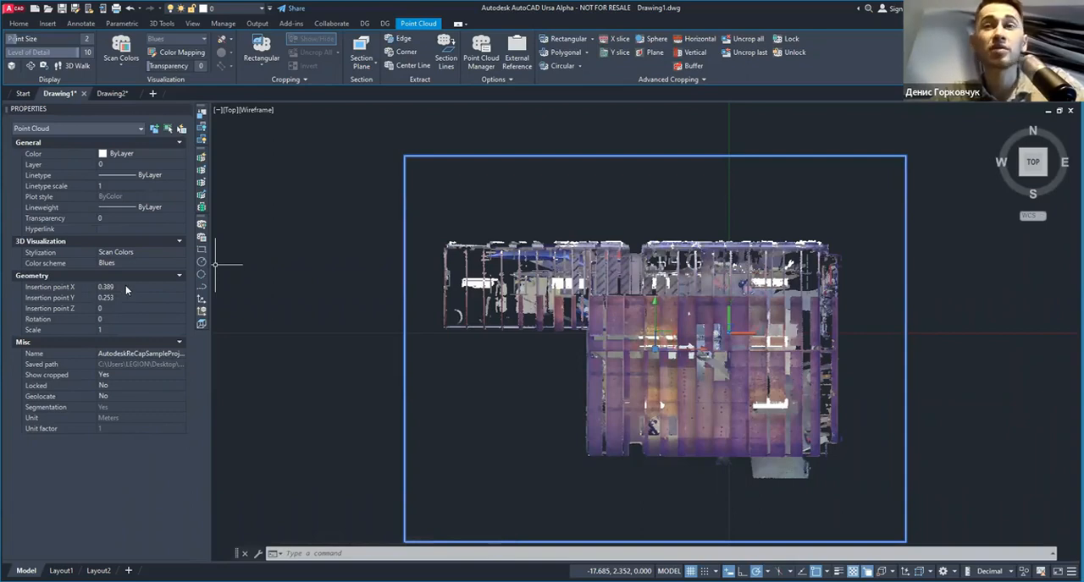
pyautogui.click(129, 286)
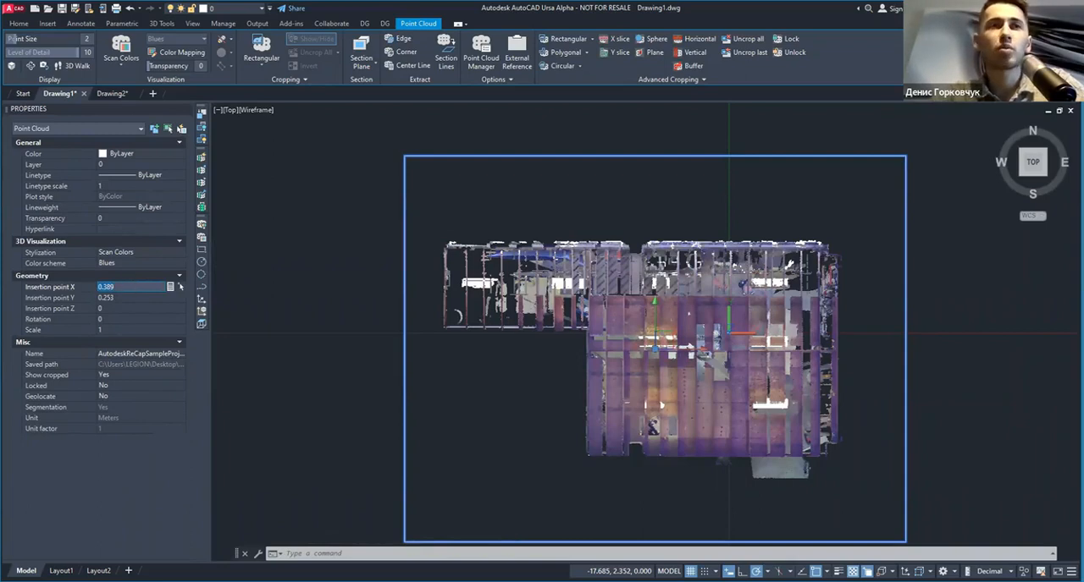
pyautogui.press('Escape')
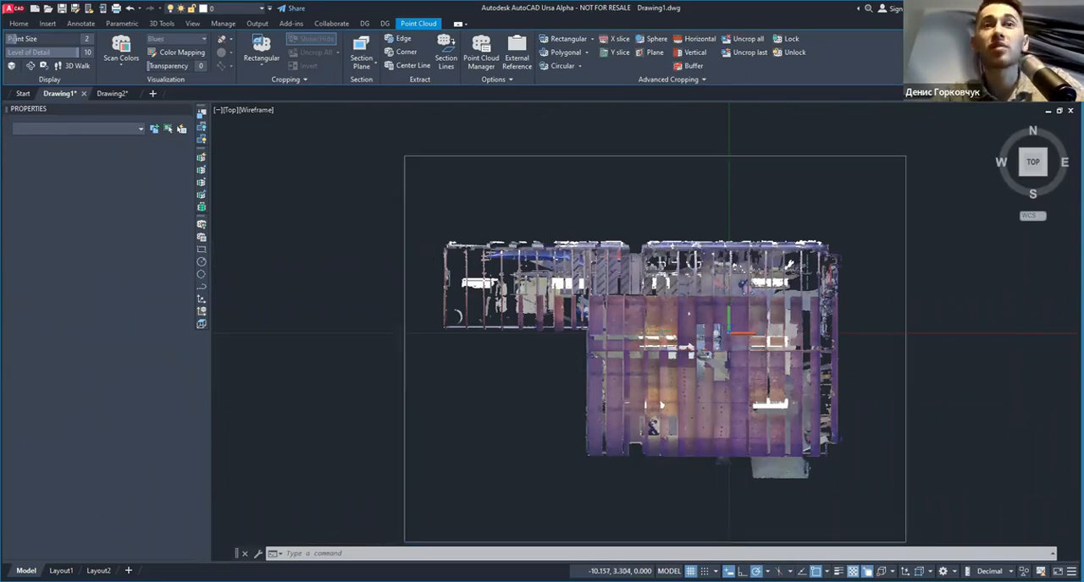
# Step: Move the point cloud freehand to the left and slightly down, to about Y -0.25
pyautogui.click(566, 131)
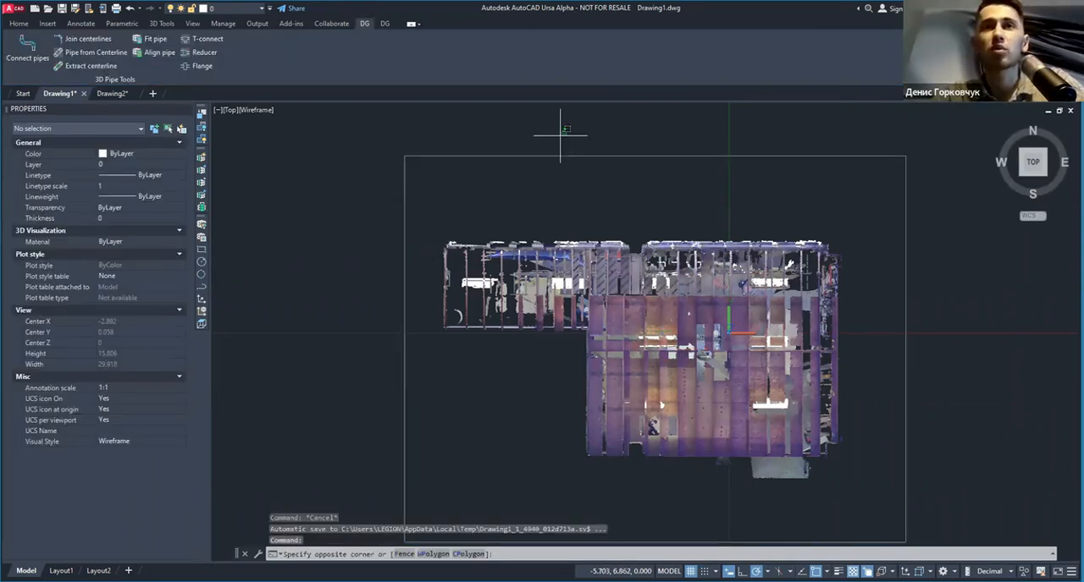
pyautogui.click(508, 172)
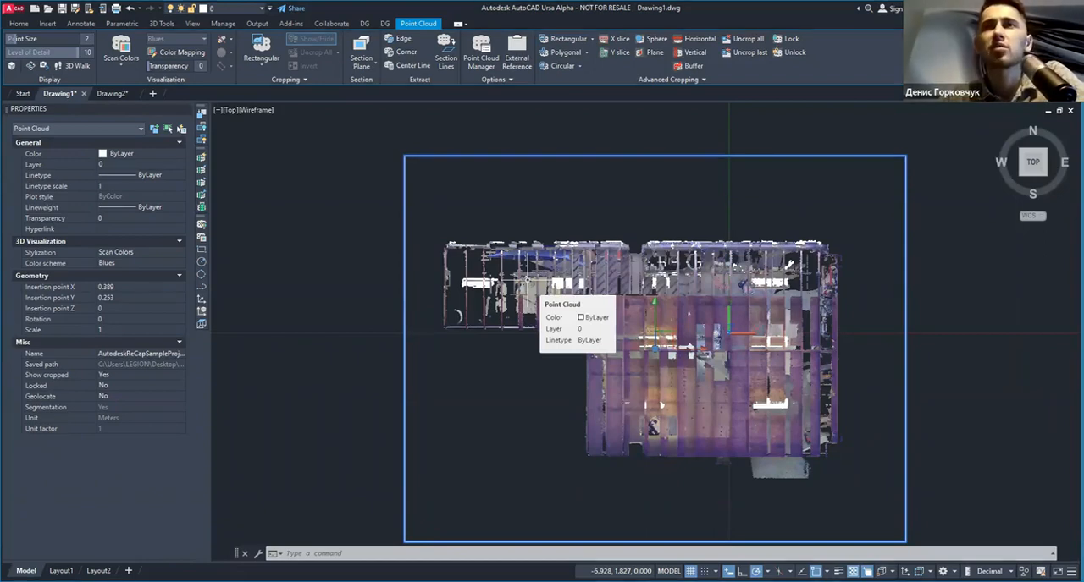
pyautogui.press('Escape')
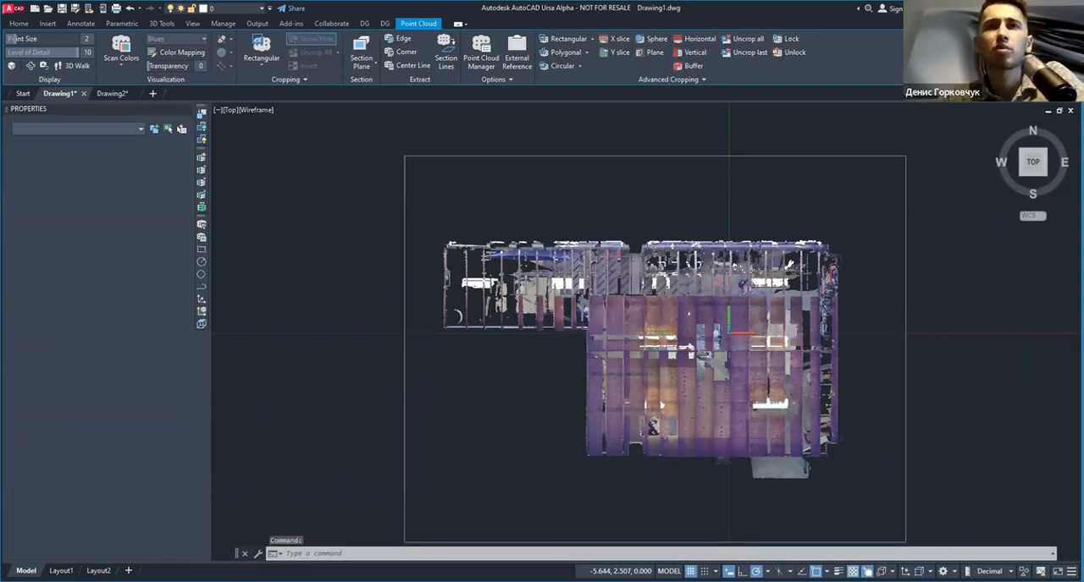
pyautogui.moveTo(579, 251); pyautogui.dragTo(521, 267, button='middle')
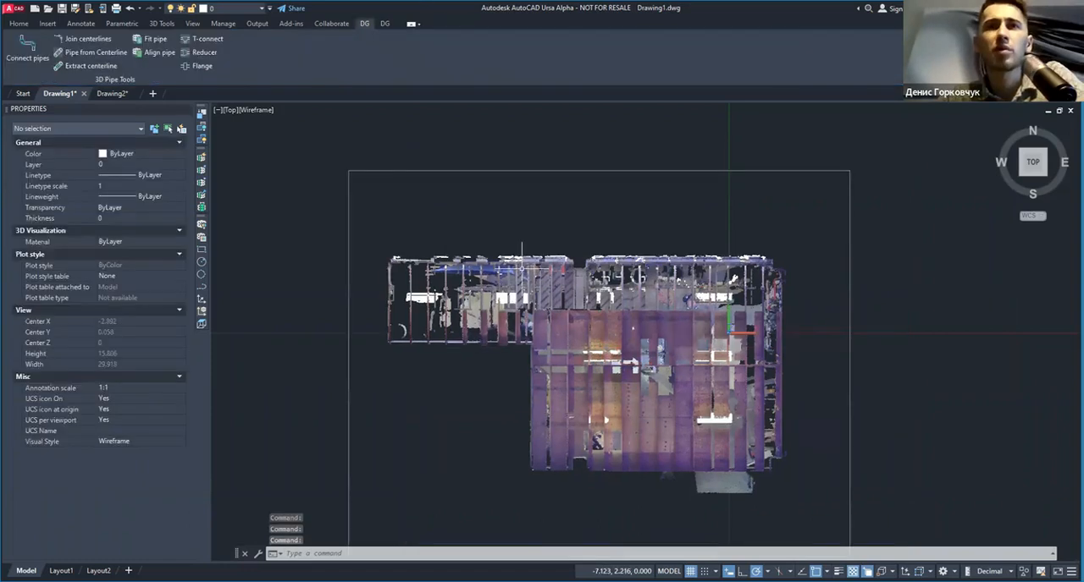
# Step: Set the point cloud's insertion point X and Y to 0 to return it to the origin
pyautogui.click(382, 150)
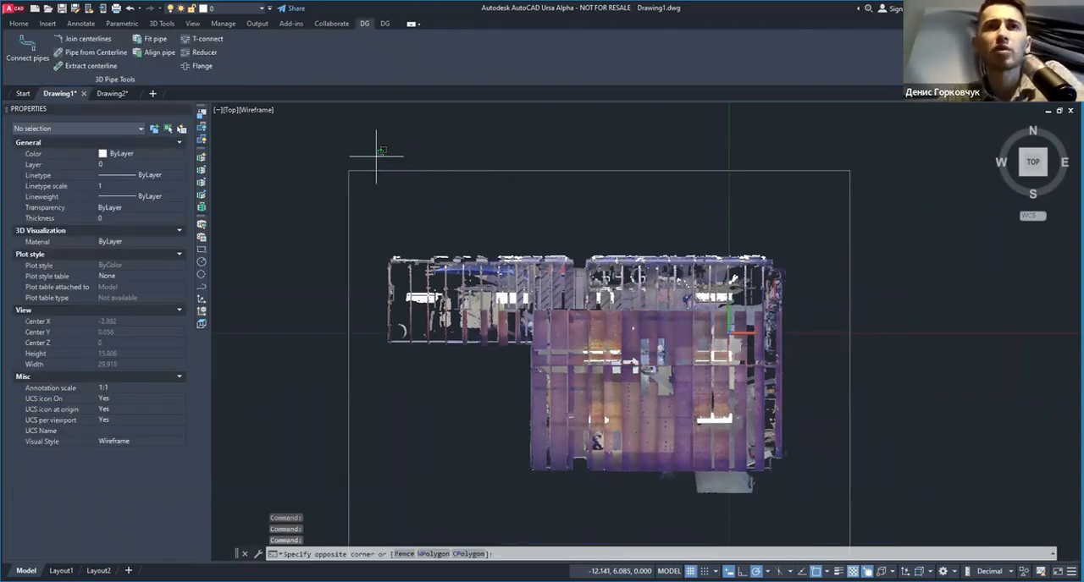
pyautogui.click(222, 256)
pyautogui.click(177, 287)
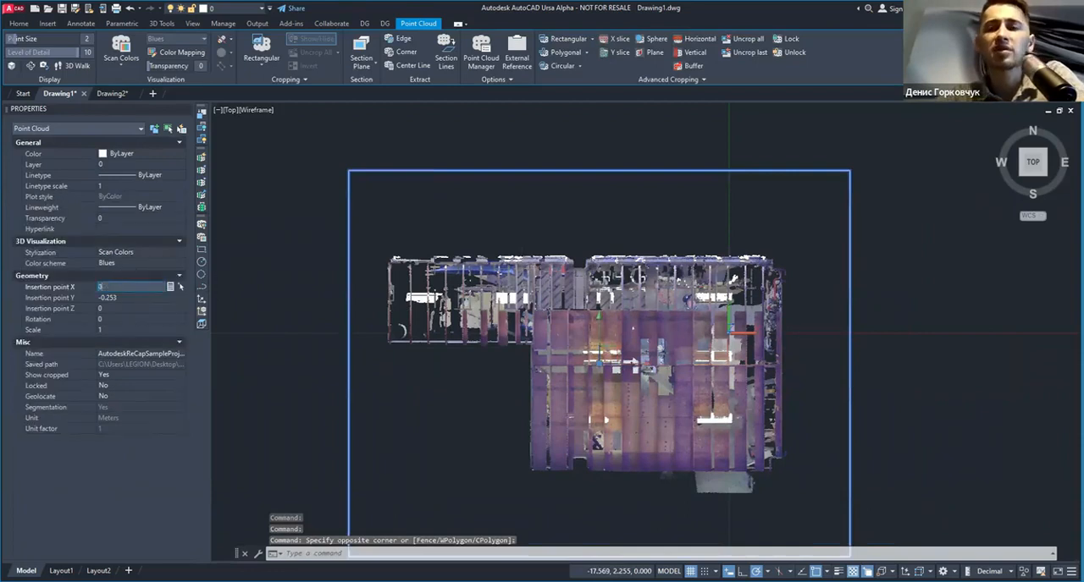
pyautogui.write('0')
pyautogui.click(180, 298)
pyautogui.write('0')
pyautogui.click(158, 309)
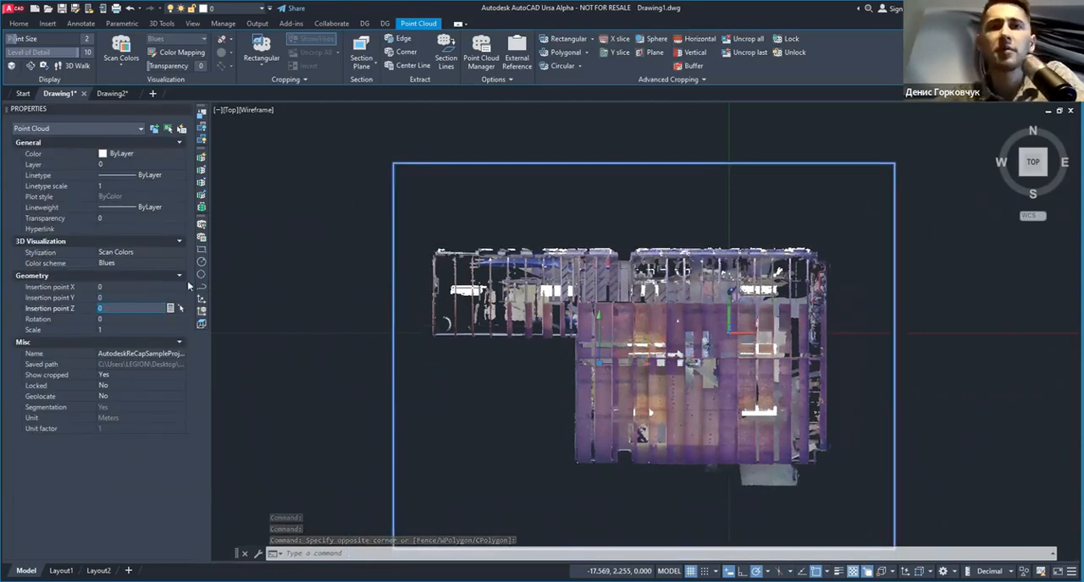
pyautogui.click(119, 286)
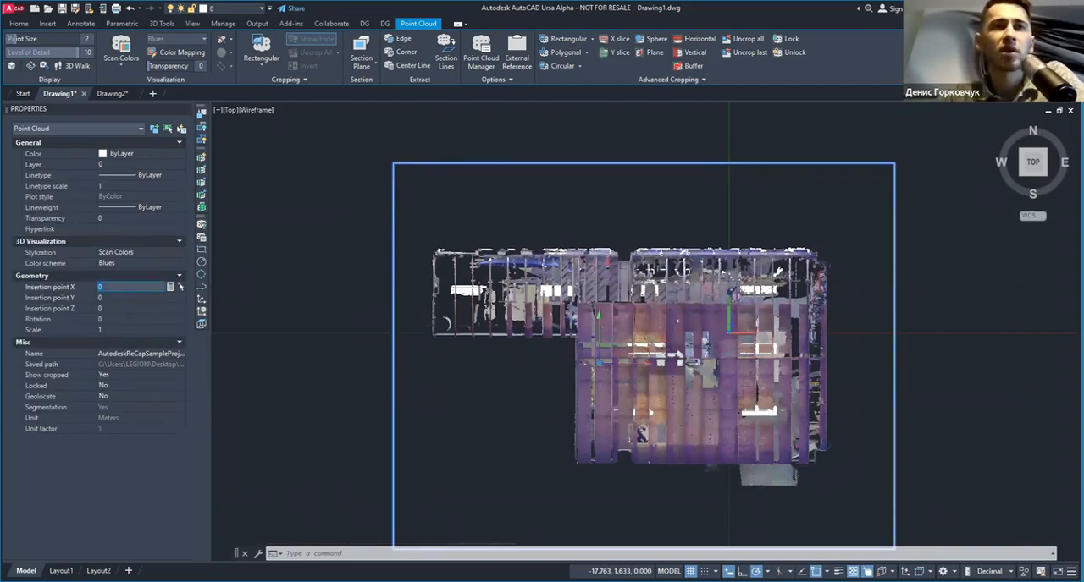
pyautogui.press('Escape')
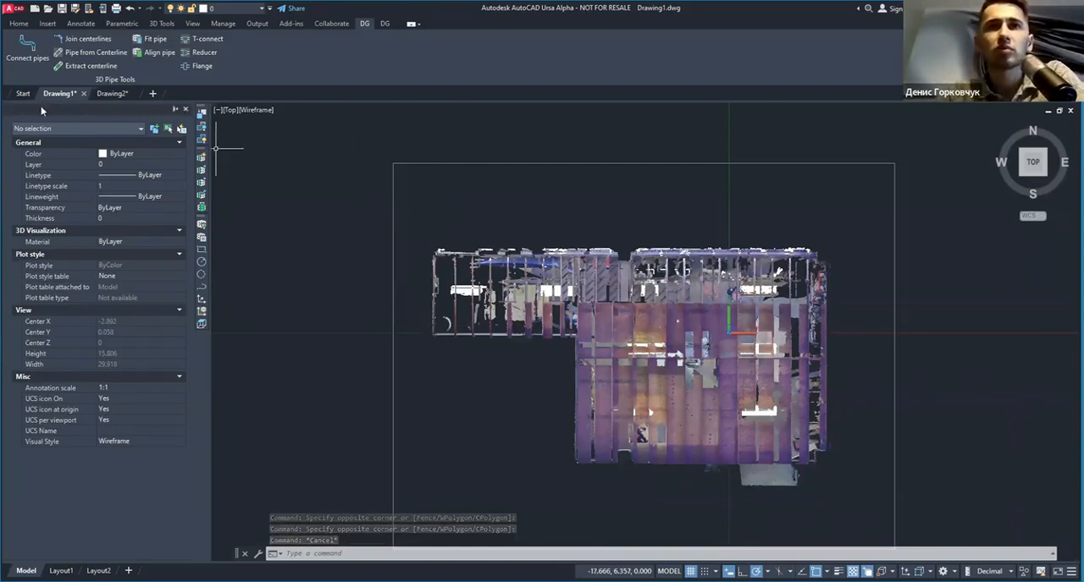
# Step: Lock the point cloud through its properties, then set Locked back to No
pyautogui.click(434, 141)
pyautogui.click(125, 387)
pyautogui.click(125, 388)
pyautogui.click(117, 396)
pyautogui.click(118, 386)
pyautogui.click(122, 405)
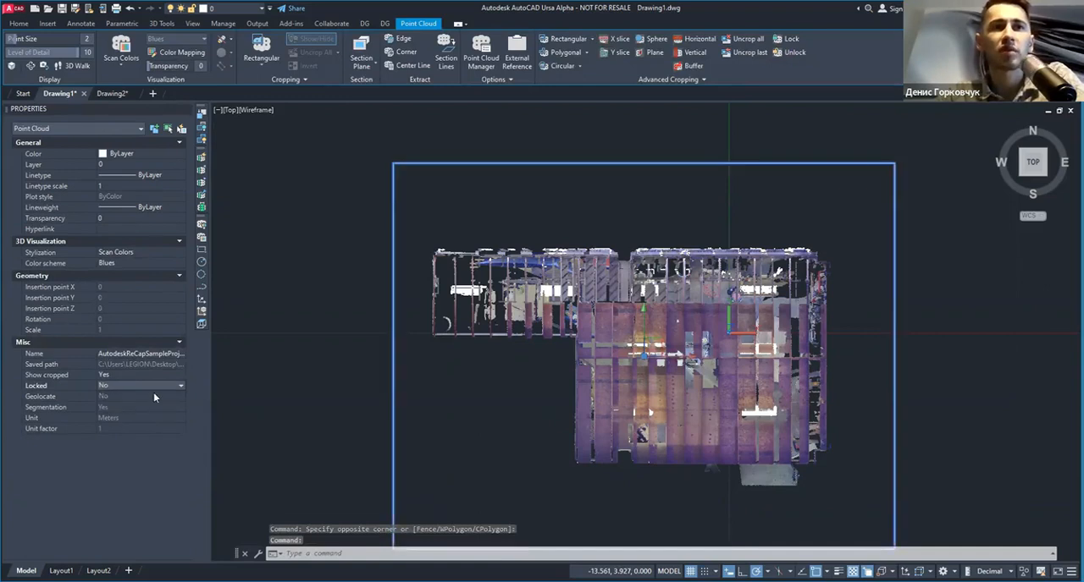
pyautogui.press('Escape')
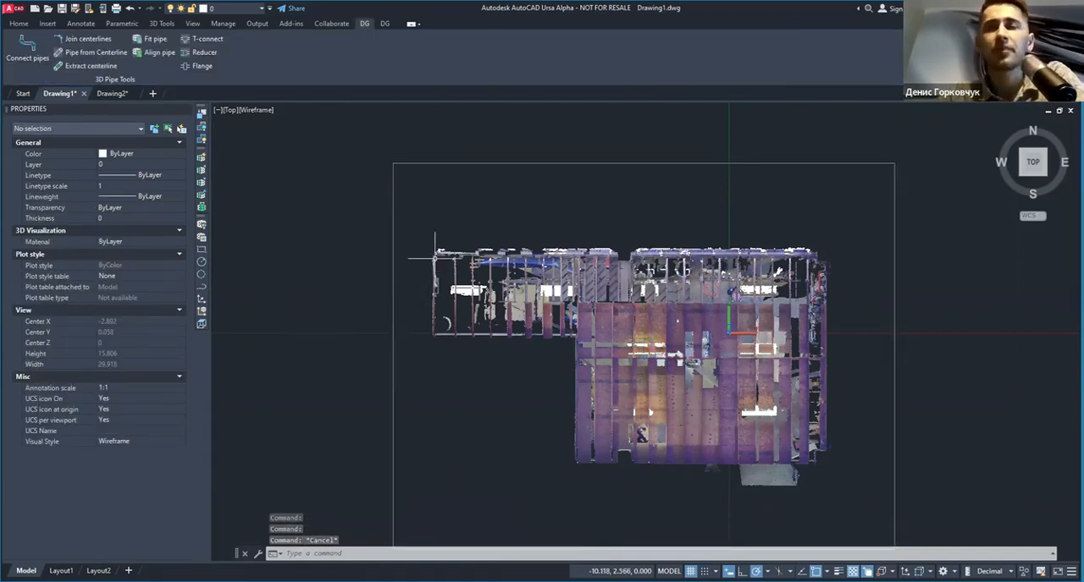
# Step: Select the point cloud and view the available cropping shapes
pyautogui.moveTo(435, 254)
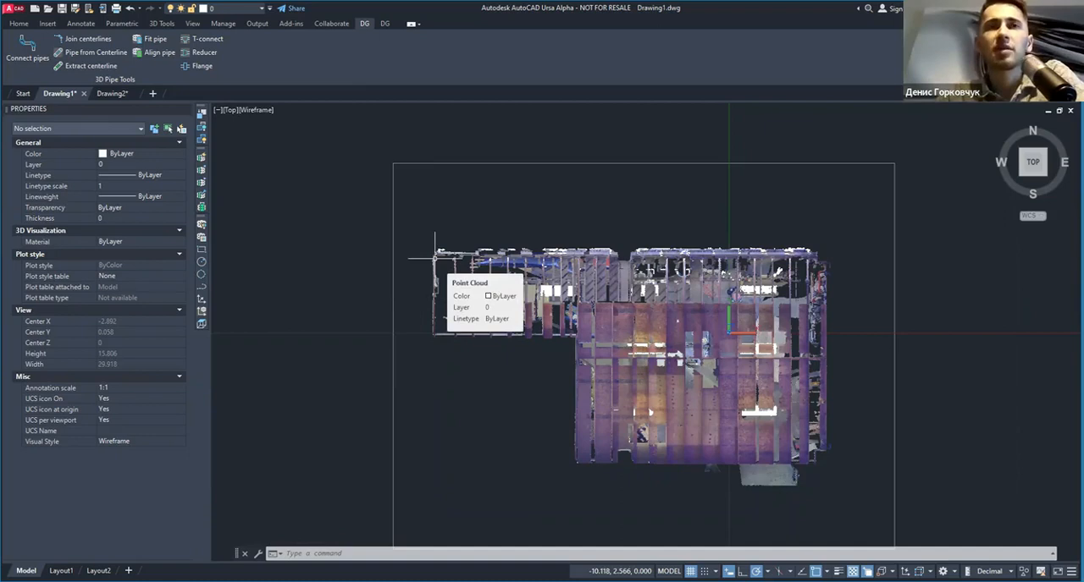
pyautogui.click(418, 137)
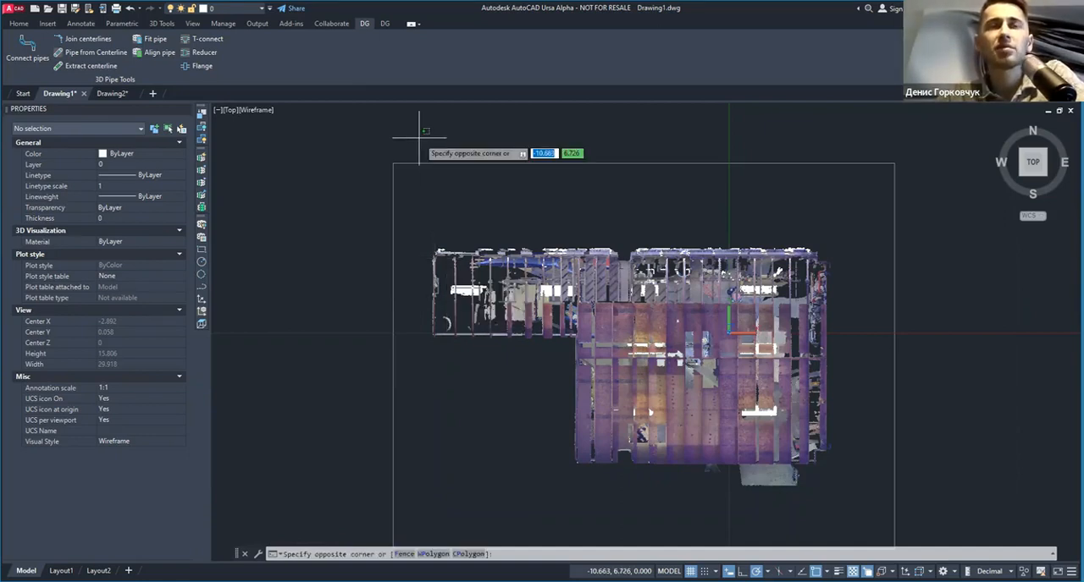
pyautogui.click(377, 180)
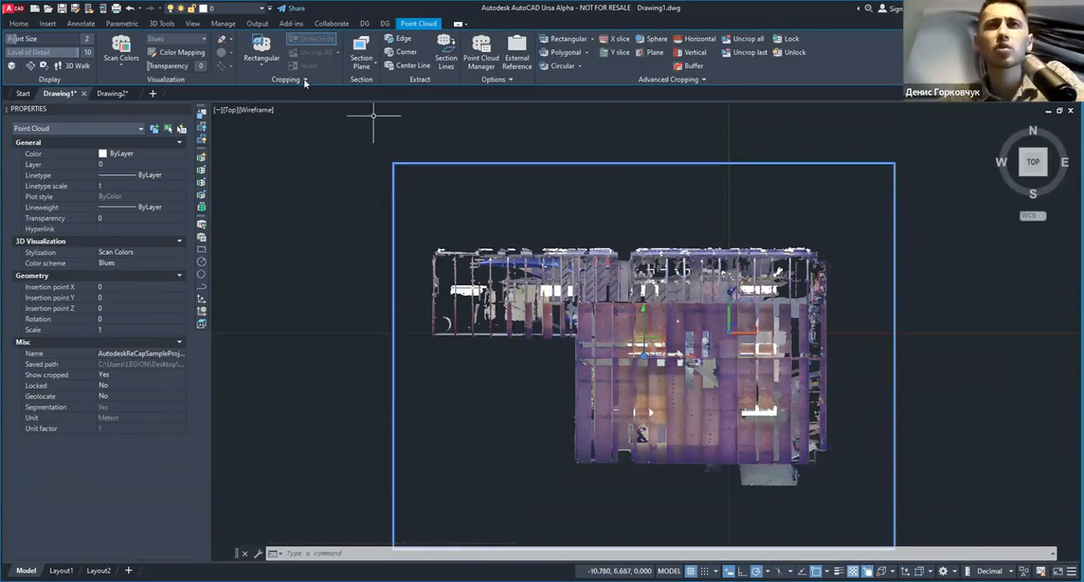
pyautogui.click(252, 65)
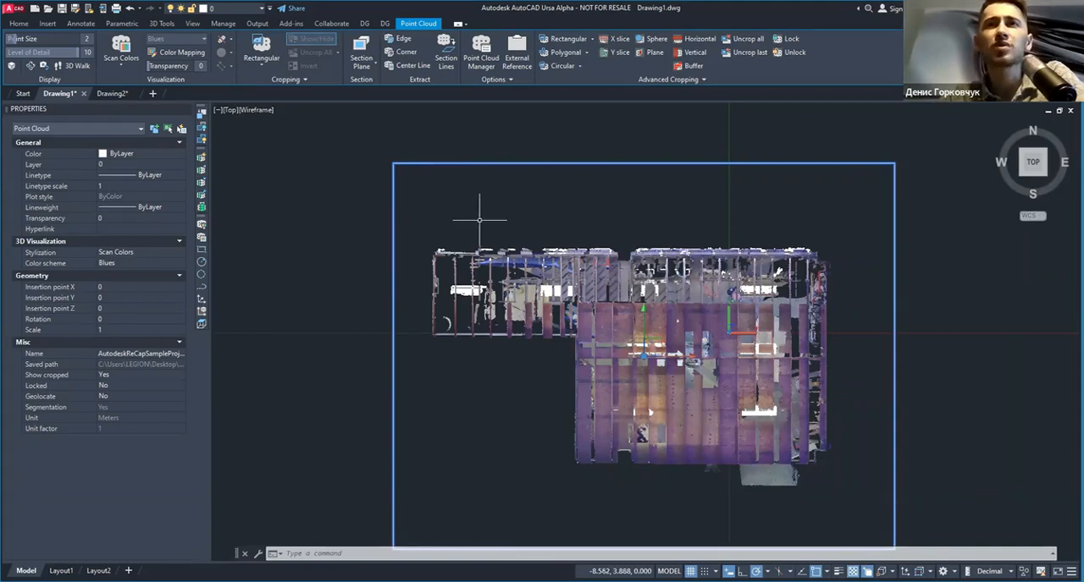
pyautogui.press('Escape')
# Step: Crop the point cloud with a rectangle around the white fixture in the building's lower-right area, keeping the points inside
pyautogui.click(438, 140)
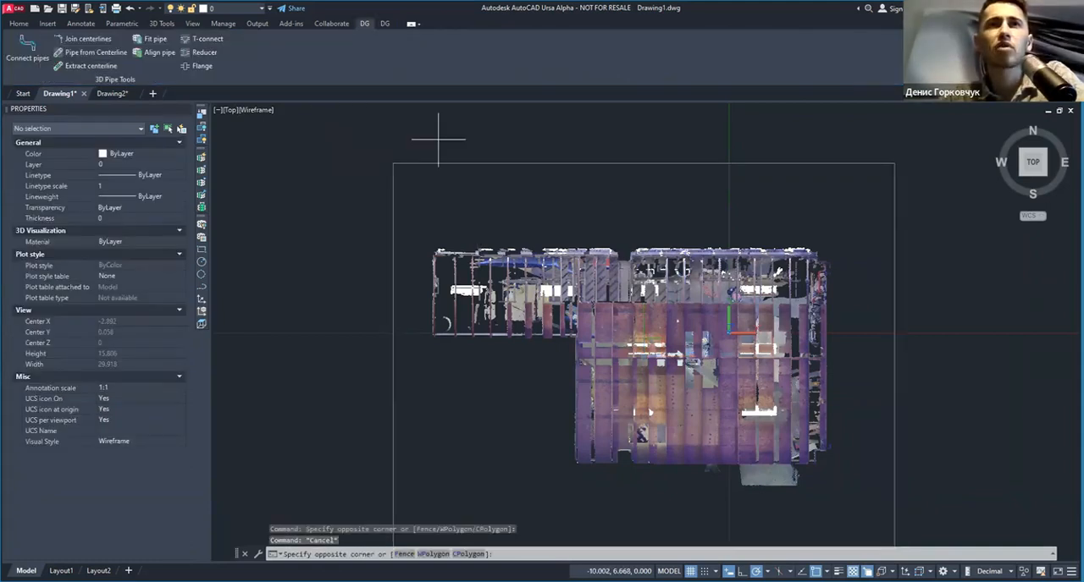
pyautogui.click(361, 167)
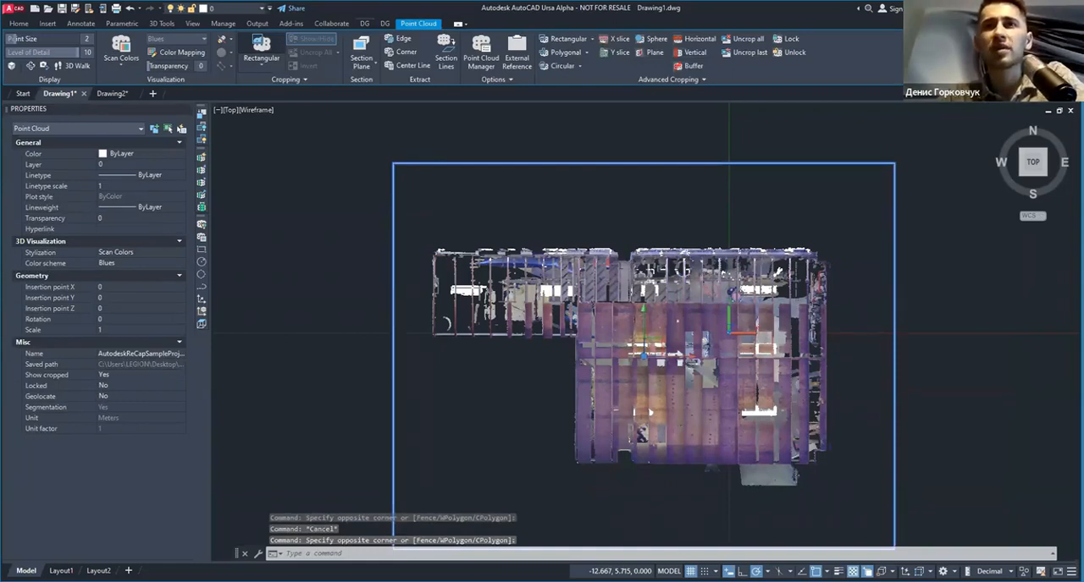
pyautogui.click(262, 51)
pyautogui.scroll(2, 643, 339)
pyautogui.click(507, 225)
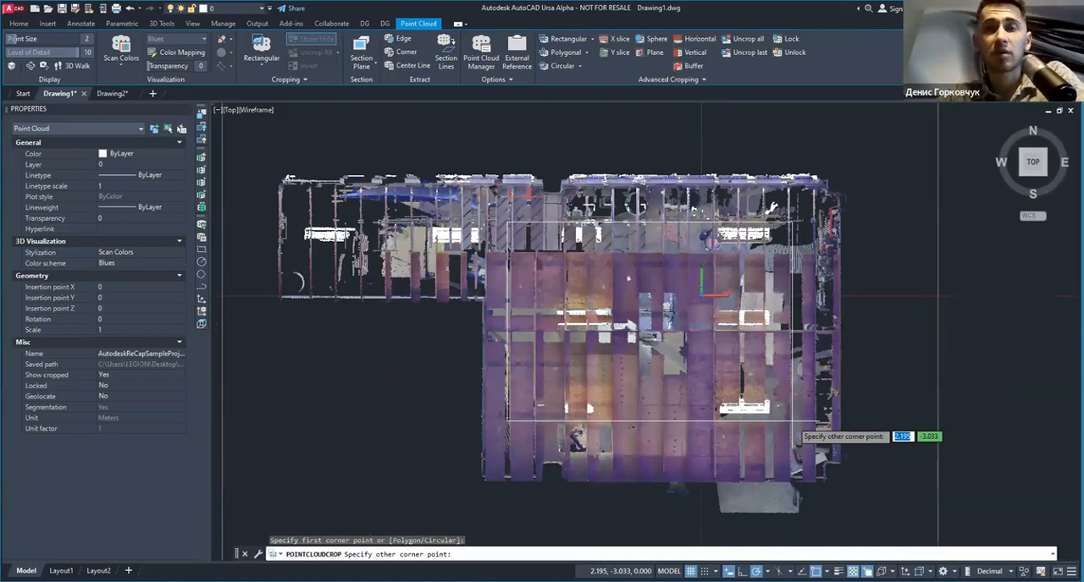
pyautogui.scroll(4, 819, 423)
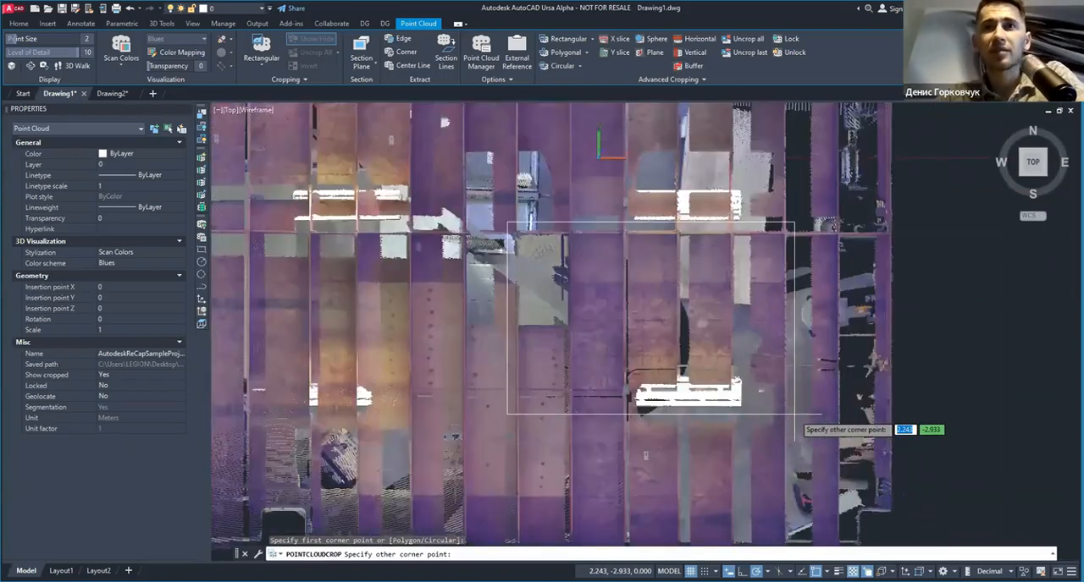
pyautogui.click(794, 415)
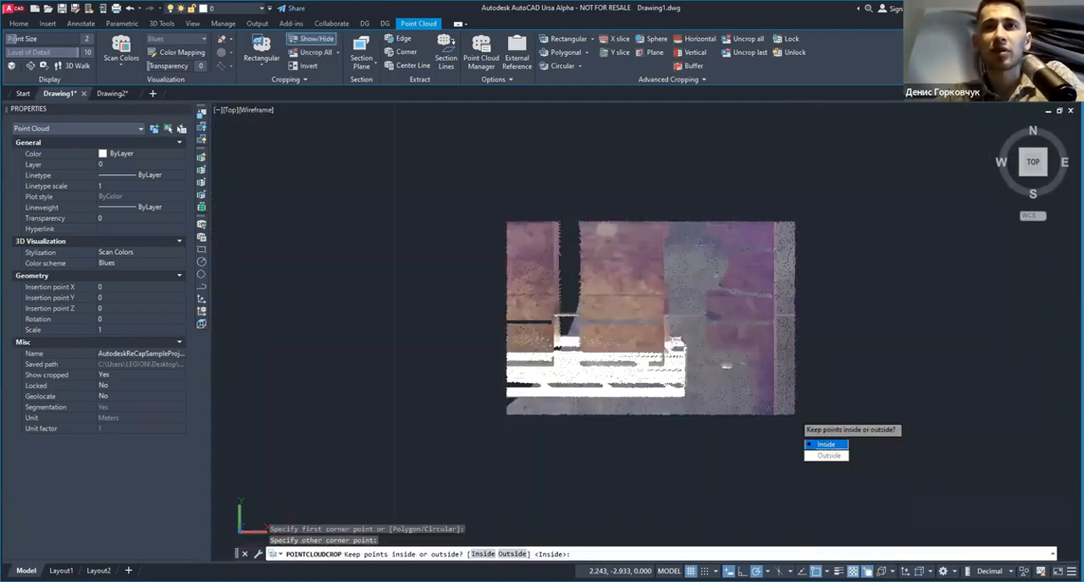
pyautogui.press('Return')
pyautogui.scroll(-6, 707, 356)
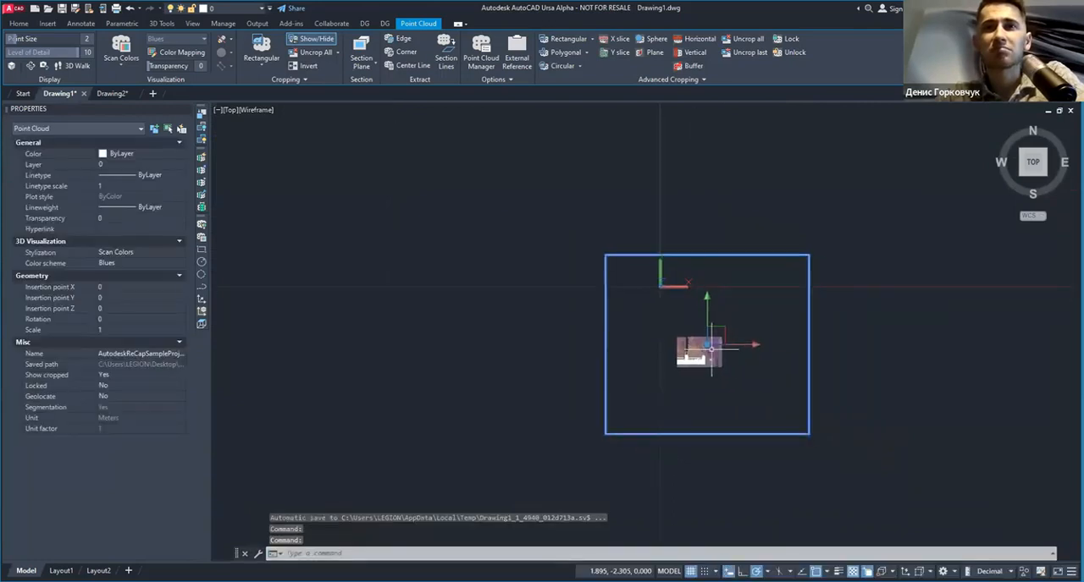
# Step: Undo the rectangular crop around the white fixture and select the full point cloud again
pyautogui.hotkey('ctrl', 'z')
pyautogui.hotkey('ctrl', 'z')
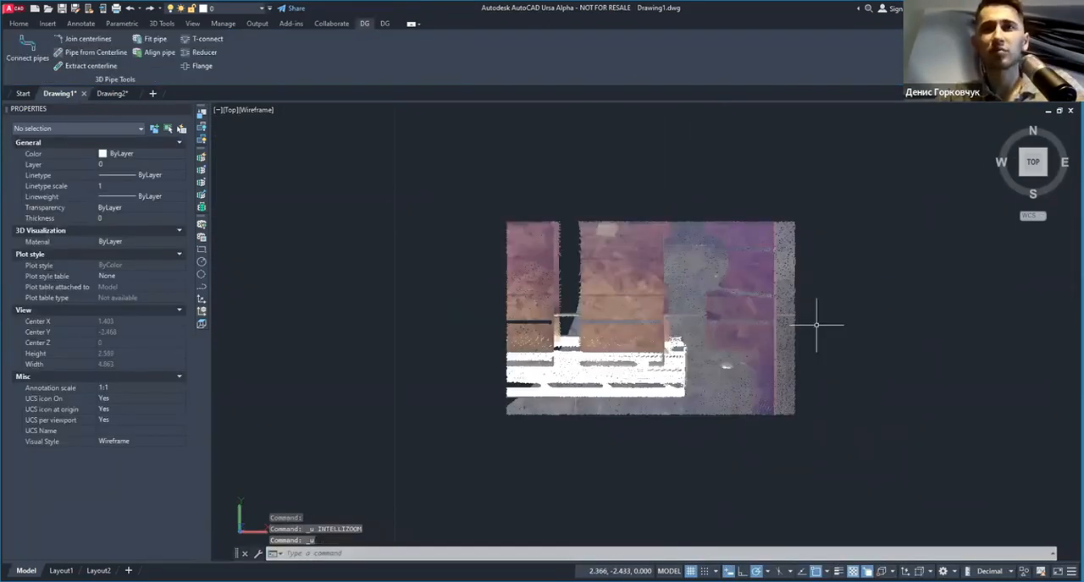
pyautogui.click(902, 239)
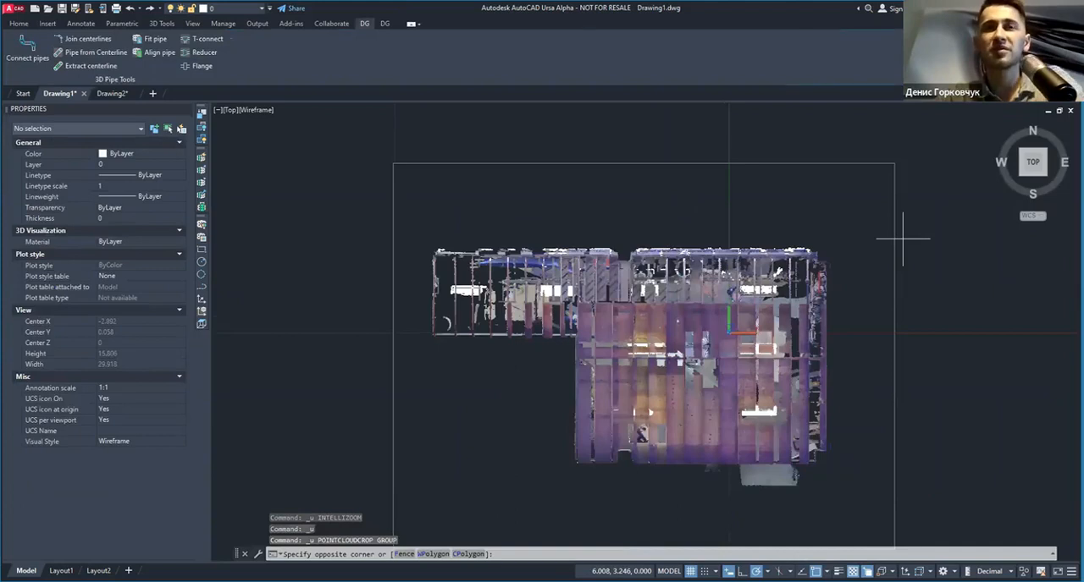
pyautogui.click(878, 245)
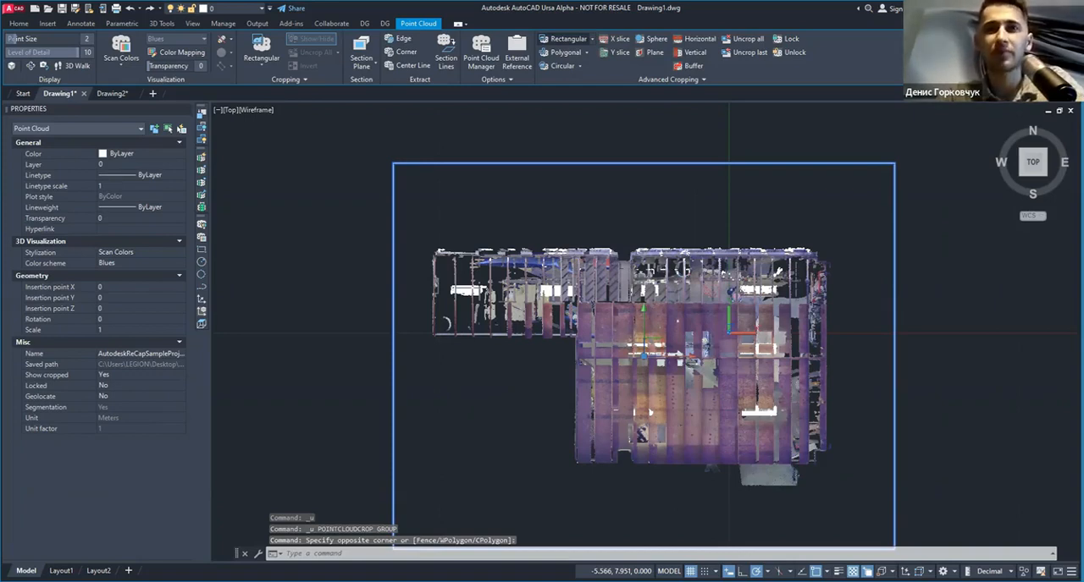
pyautogui.press('Escape')
pyautogui.scroll(-2, 446, 514)
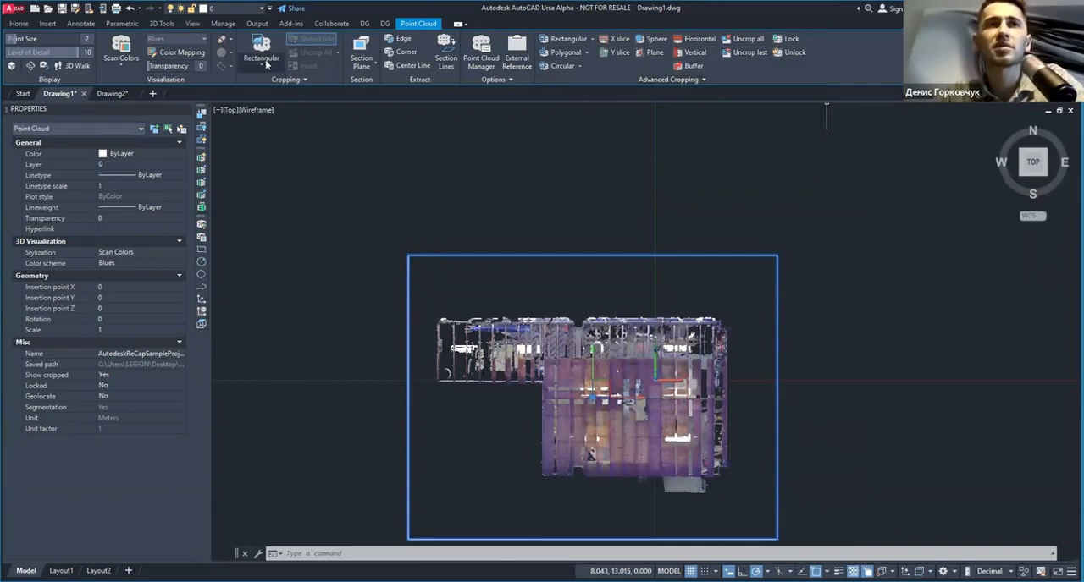
# Step: Crop the point cloud with a Rectangular+ crop around the main building block, keeping the points inside
pyautogui.click(594, 39)
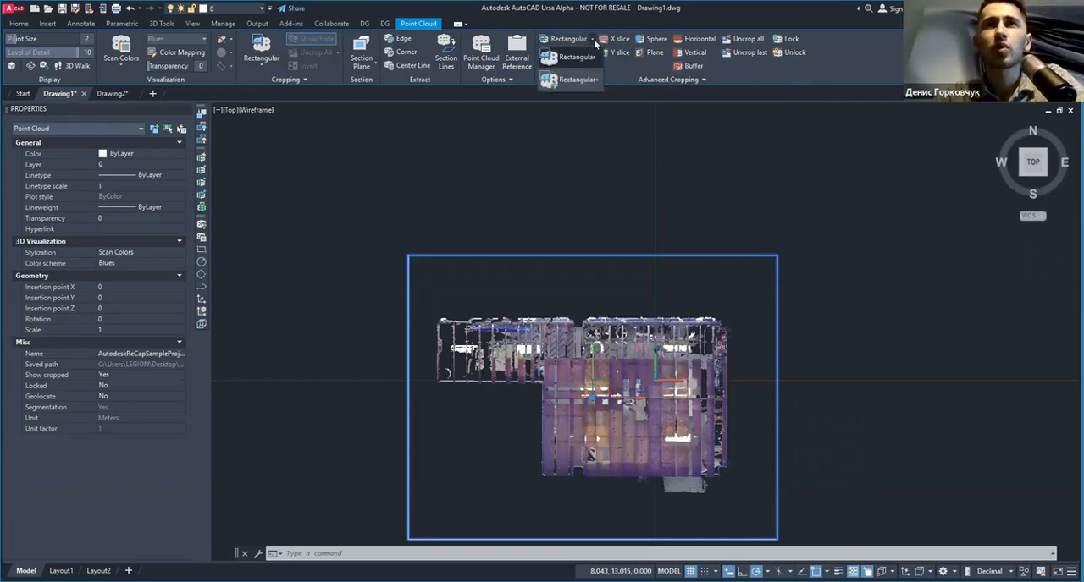
pyautogui.click(576, 81)
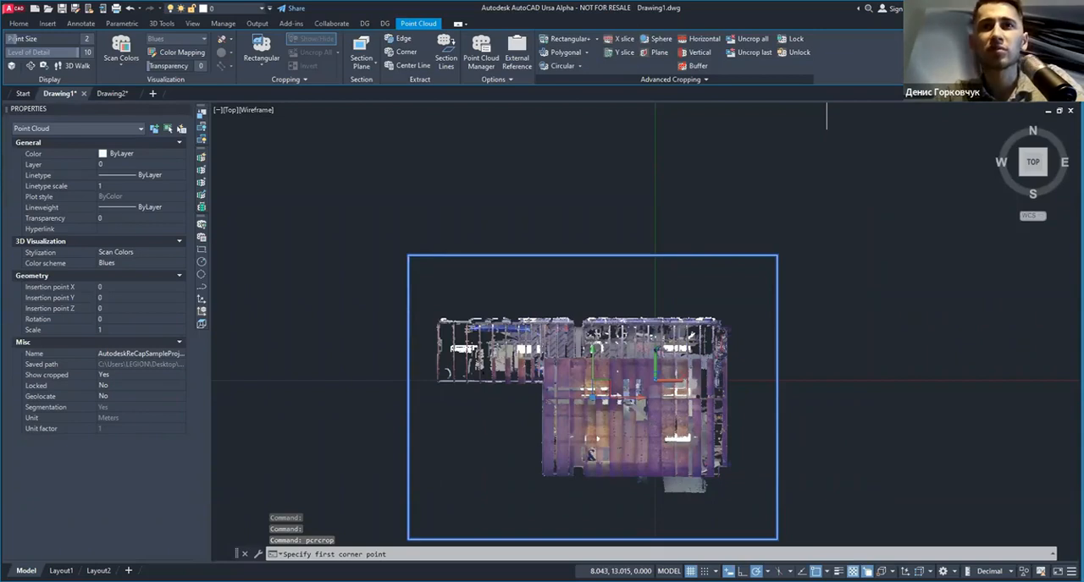
pyautogui.click(552, 332)
pyautogui.moveTo(713, 463); pyautogui.dragTo(709, 412, button='middle')
pyautogui.scroll(5, 709, 412)
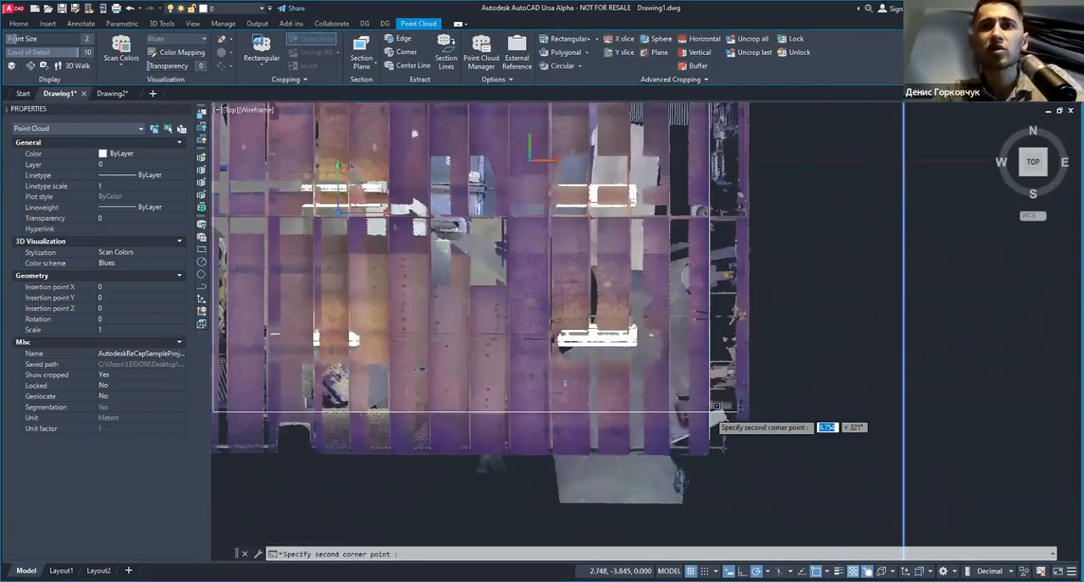
pyautogui.scroll(4, 816, 483)
pyautogui.click(815, 482)
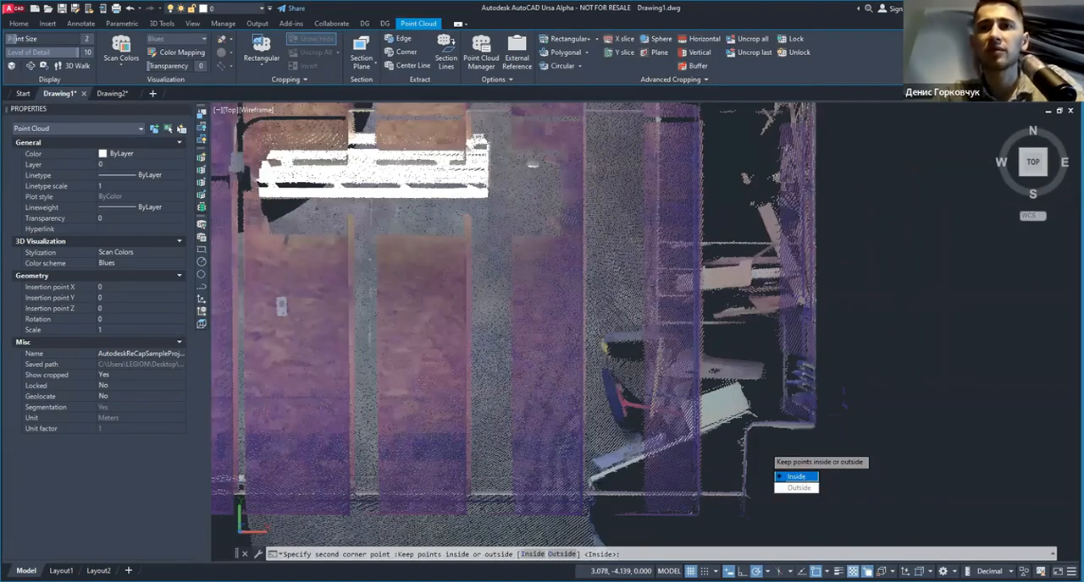
pyautogui.click(796, 477)
pyautogui.scroll(-9, 643, 370)
pyautogui.moveTo(643, 371); pyautogui.dragTo(617, 275, button='middle')
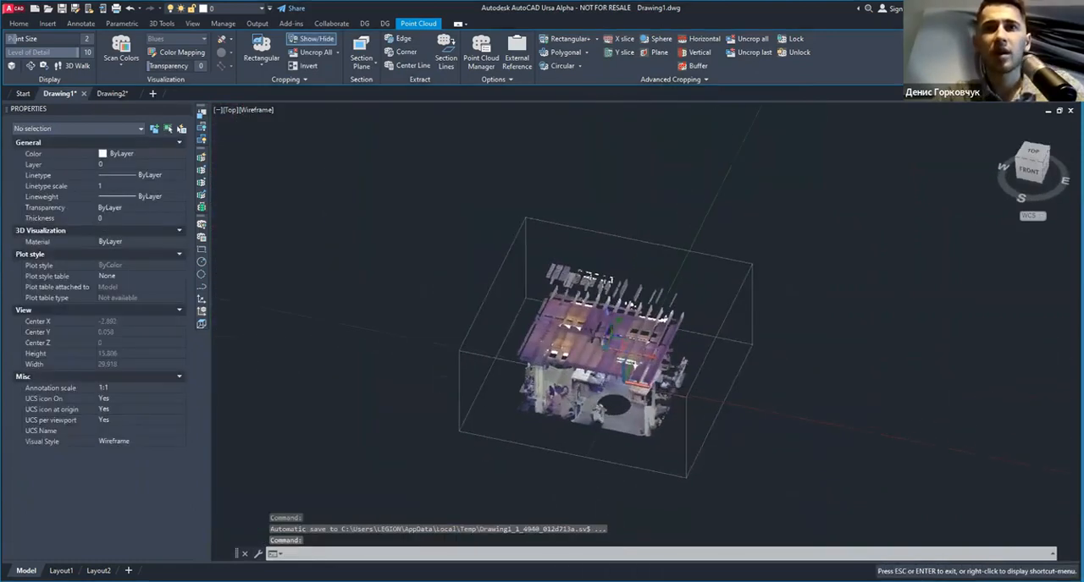
# Step: Crop the selected point cloud in a tilted view with a plain Rectangular crop over the roof panels
pyautogui.click(612, 235)
pyautogui.click(596, 39)
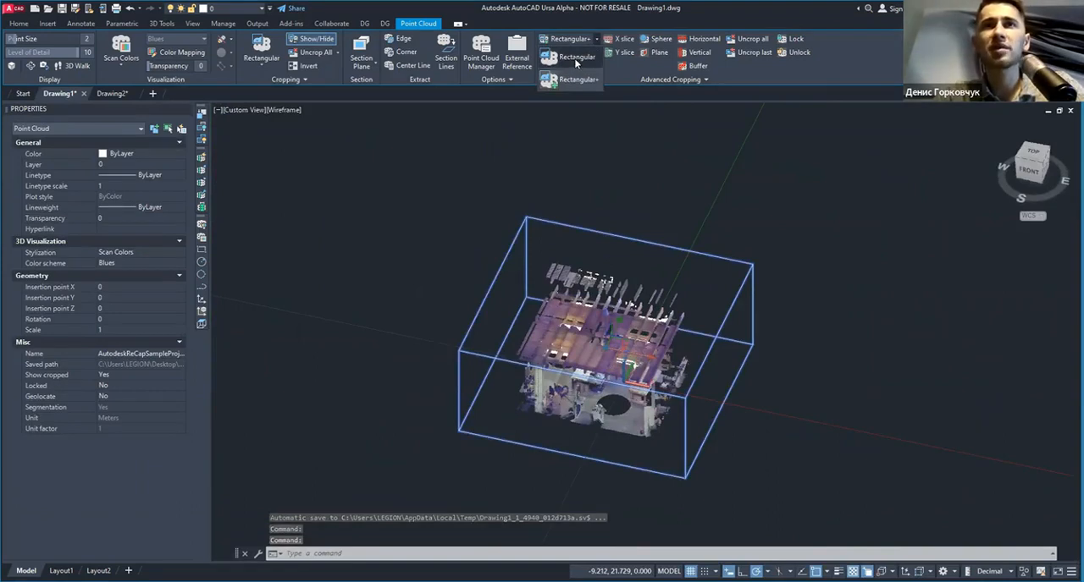
pyautogui.click(562, 65)
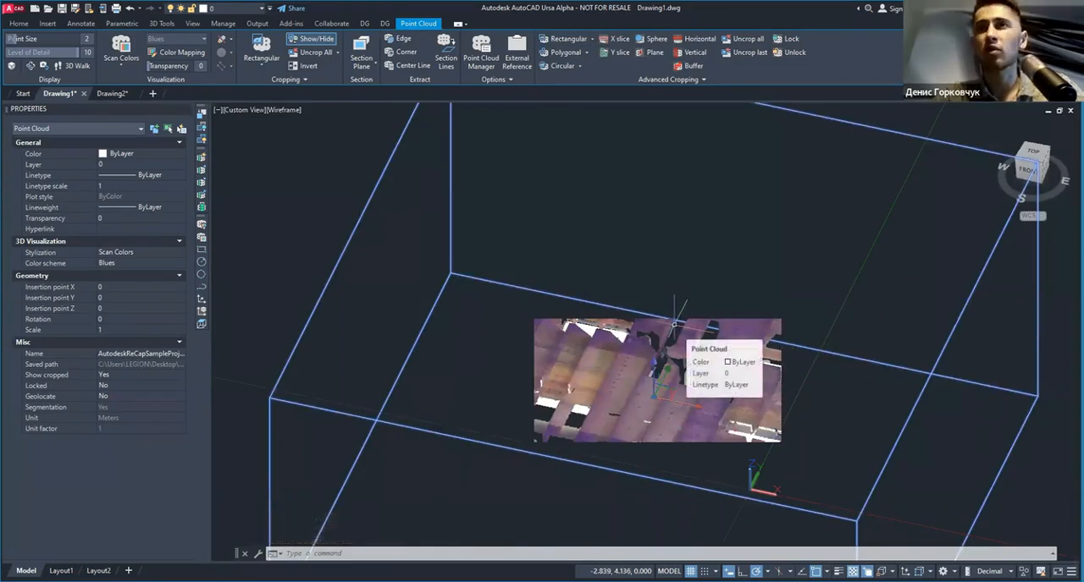
pyautogui.click(594, 40)
pyautogui.click(593, 40)
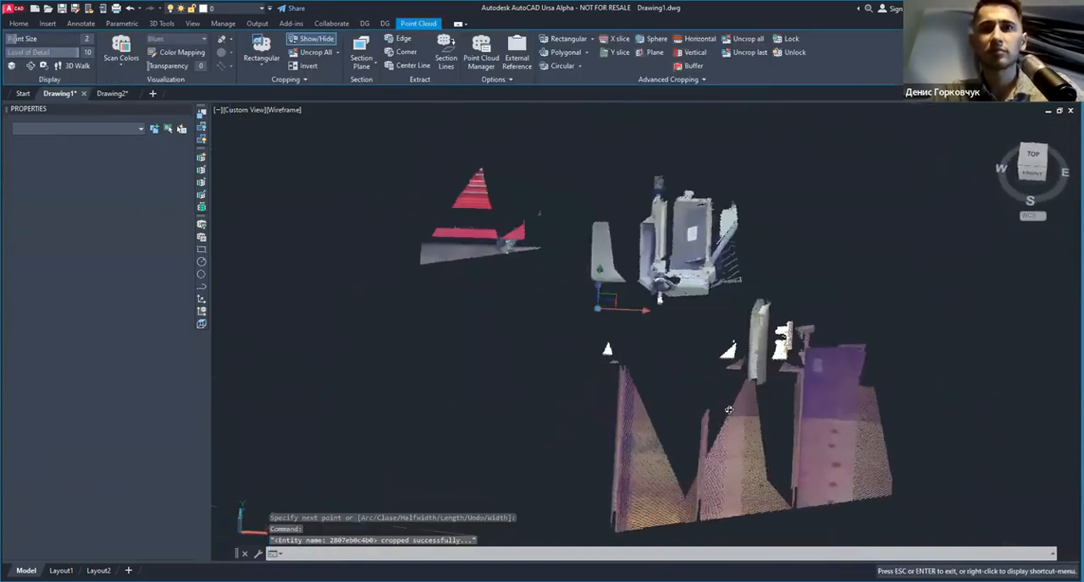
# Step: Remove all crops from the point cloud and set its transparency to 31
pyautogui.keyDown('shift'); pyautogui.moveTo(728, 409); pyautogui.dragTo(735, 411, button='middle'); pyautogui.keyUp('shift')
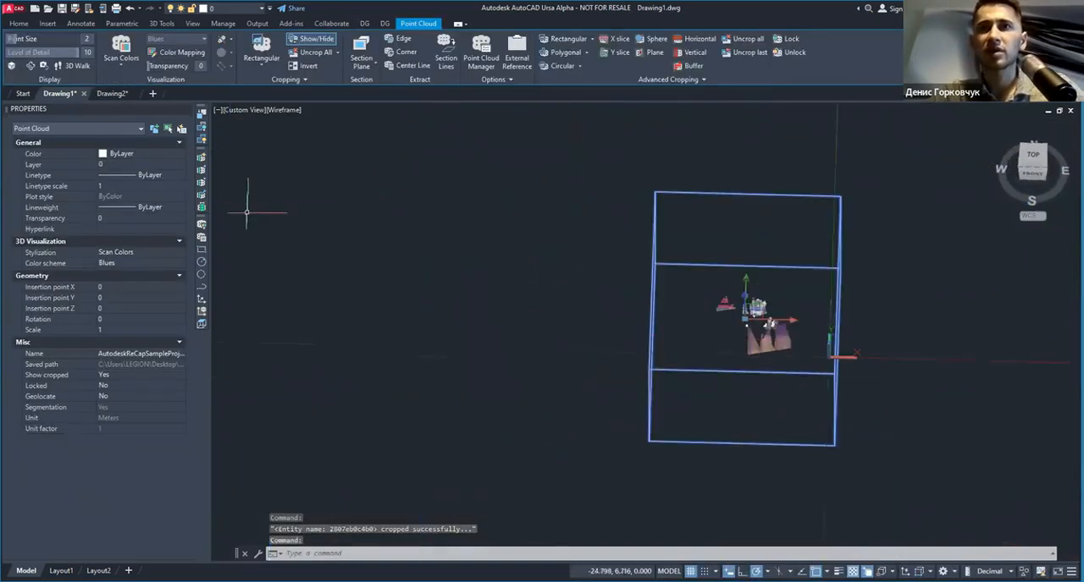
pyautogui.click(753, 38)
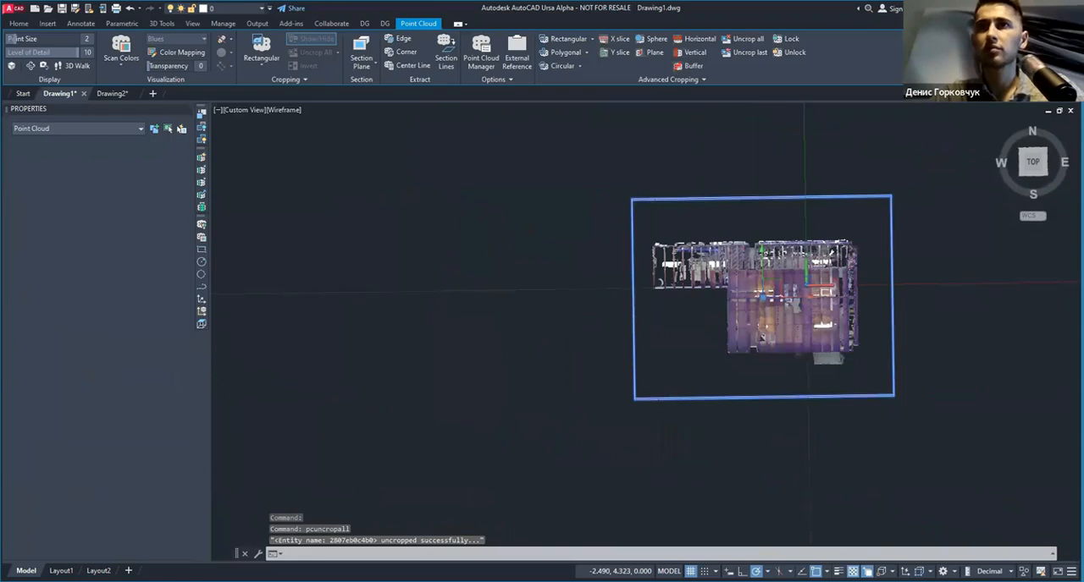
pyautogui.scroll(10, 572, 320)
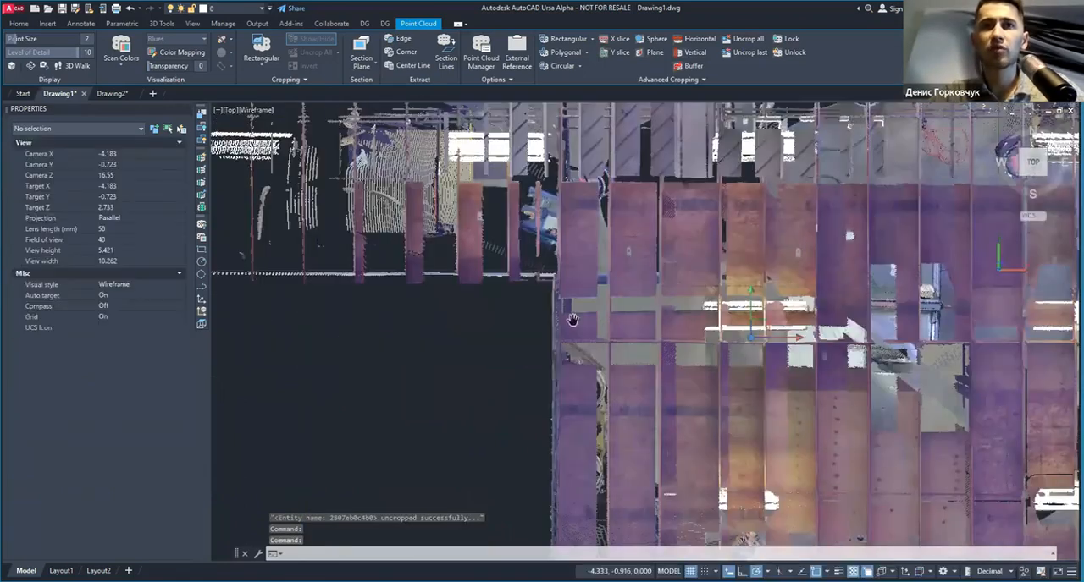
pyautogui.click(572, 320)
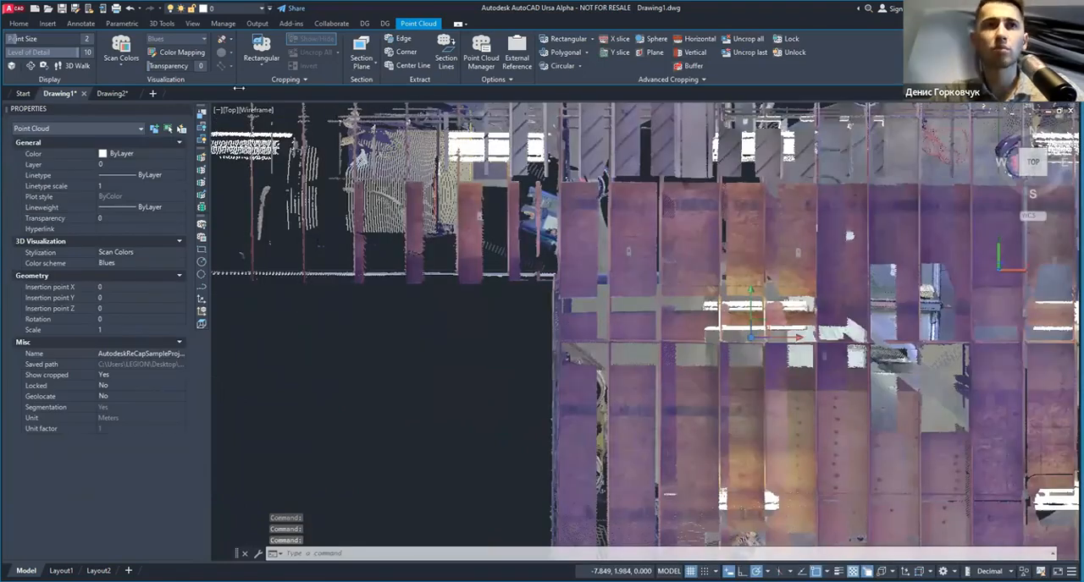
pyautogui.scroll(5, 585, 267)
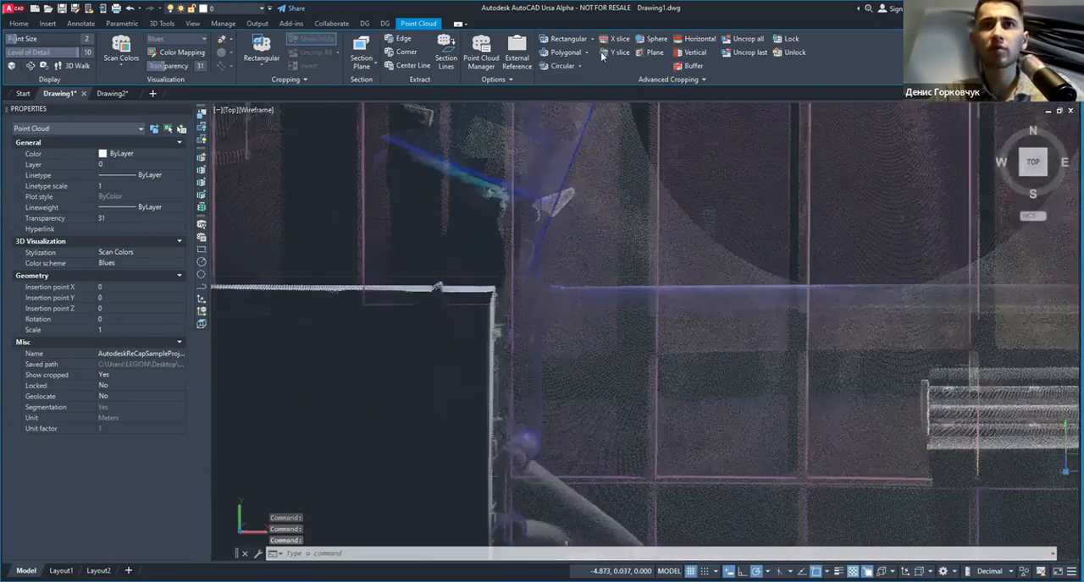
pyautogui.scroll(-2, 590, 260)
# Step: Crop the point cloud in top view with a polygon following the purple pipe run
pyautogui.click(558, 52)
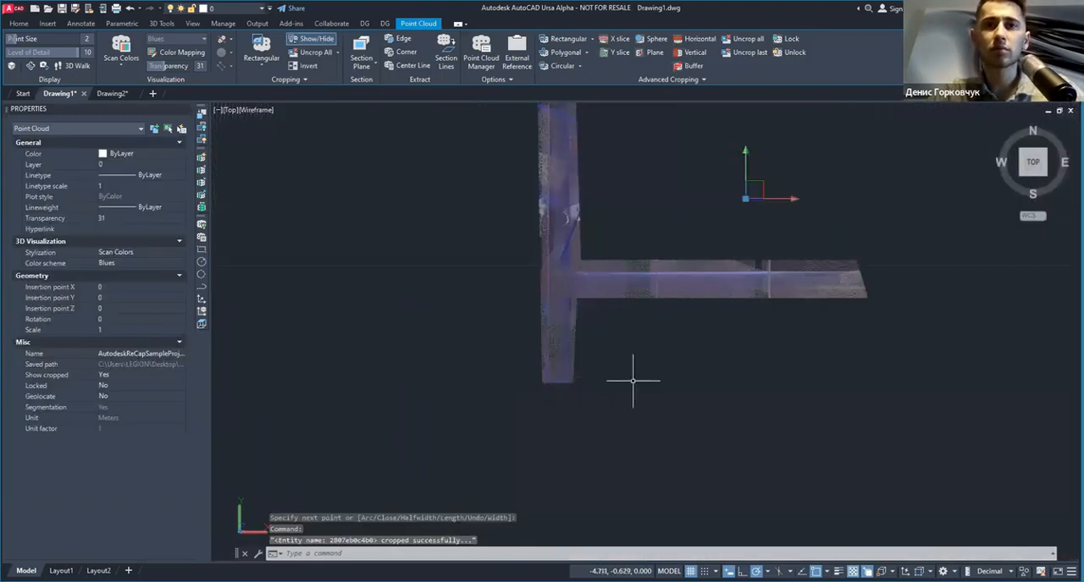
pyautogui.keyDown('shift'); pyautogui.moveTo(633, 380); pyautogui.dragTo(578, 268, button='middle'); pyautogui.keyUp('shift')
pyautogui.scroll(3, 458, 366)
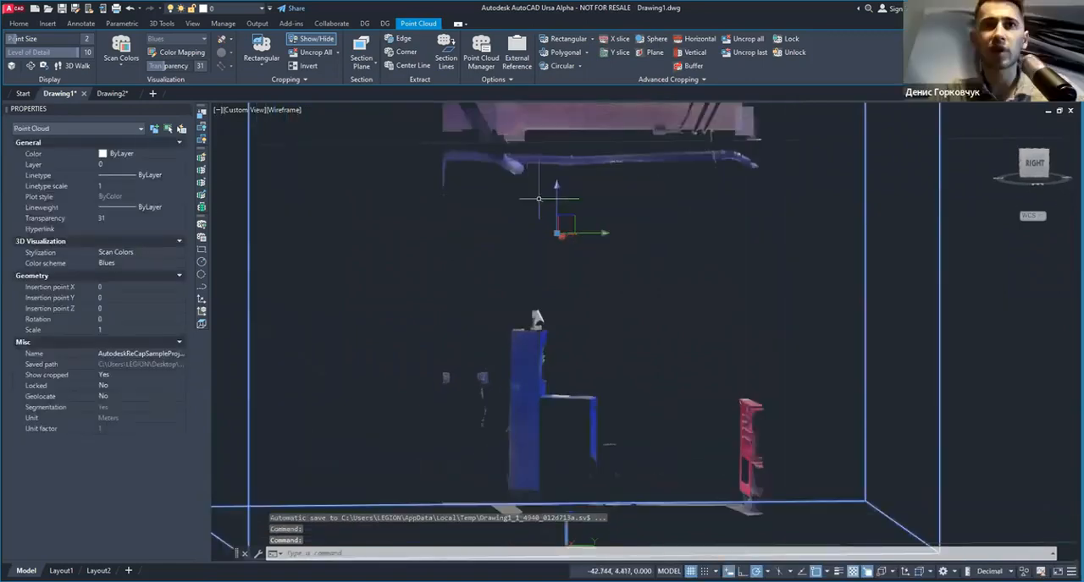
# Step: Crop the point cloud with a rectangle in the side view to isolate the purple pipes, and view the circular crop variants
pyautogui.keyDown('shift'); pyautogui.moveTo(538, 199); pyautogui.dragTo(491, 339, button='middle'); pyautogui.keyUp('shift')
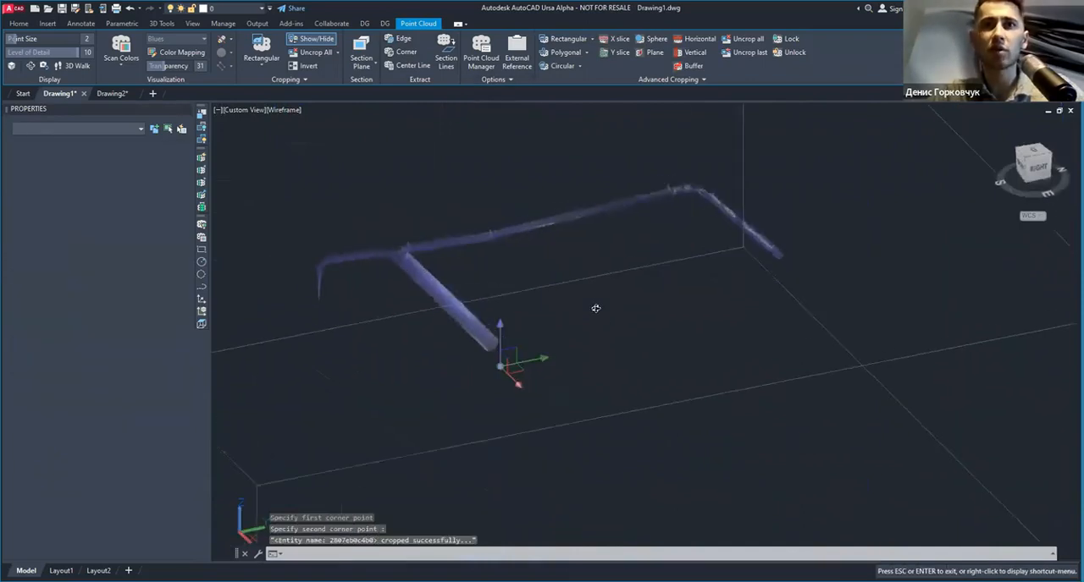
pyautogui.moveTo(597, 307)
pyautogui.keyDown('shift'); pyautogui.mouseDown(button='middle')
pyautogui.moveTo(686, 273)
pyautogui.moveTo(609, 302)
pyautogui.moveTo(469, 278)
pyautogui.moveTo(437, 242)
pyautogui.moveTo(445, 224)
pyautogui.moveTo(545, 310)
pyautogui.moveTo(596, 302)
pyautogui.mouseUp(button='middle'); pyautogui.keyUp('shift')
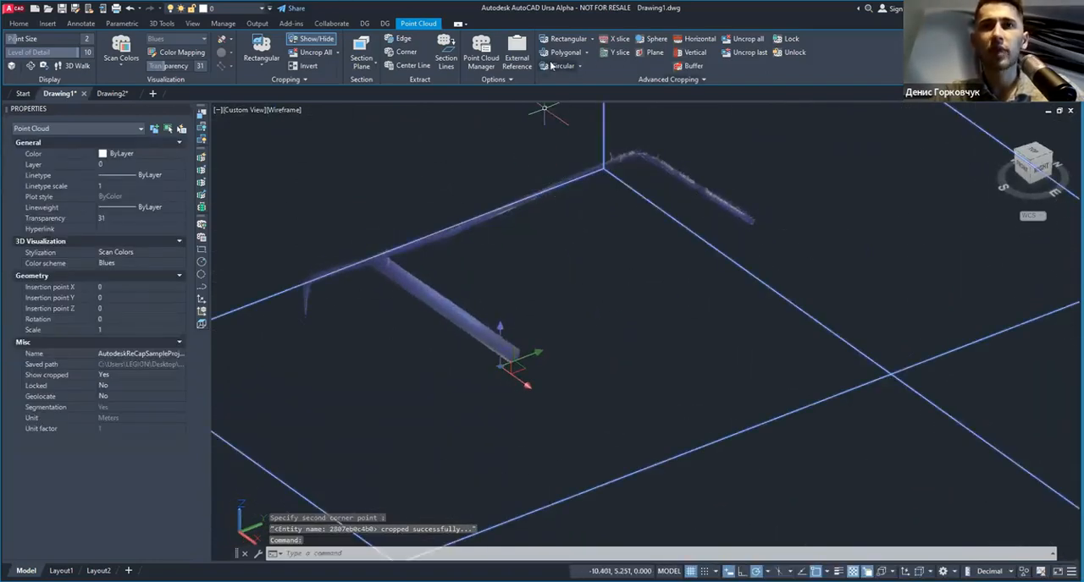
pyautogui.click(579, 65)
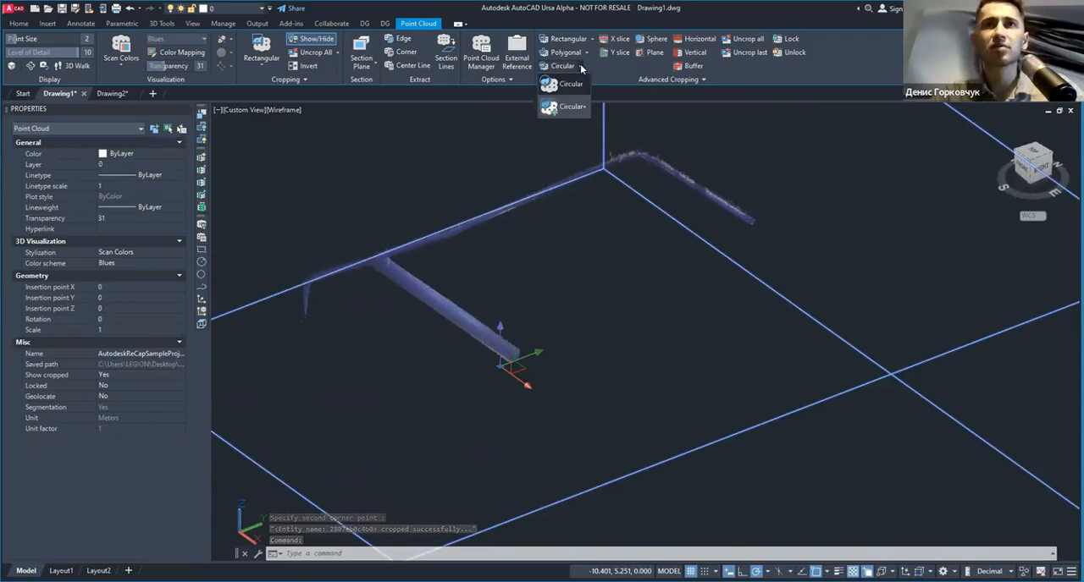
pyautogui.click(580, 64)
pyautogui.keyDown('shift'); pyautogui.moveTo(517, 262); pyautogui.dragTo(559, 269, button='middle'); pyautogui.keyUp('shift')
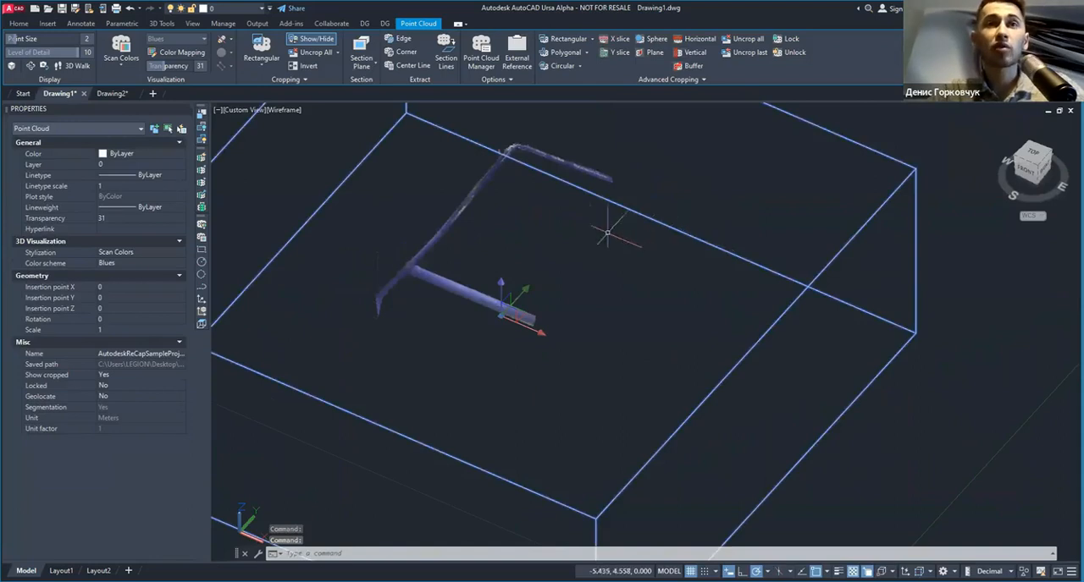
# Step: Try moving the unlocked, cropped point cloud away from its position, and undo the move
pyautogui.click(116, 386)
pyautogui.scroll(-5, 407, 311)
pyautogui.moveTo(422, 299); pyautogui.dragTo(652, 243)
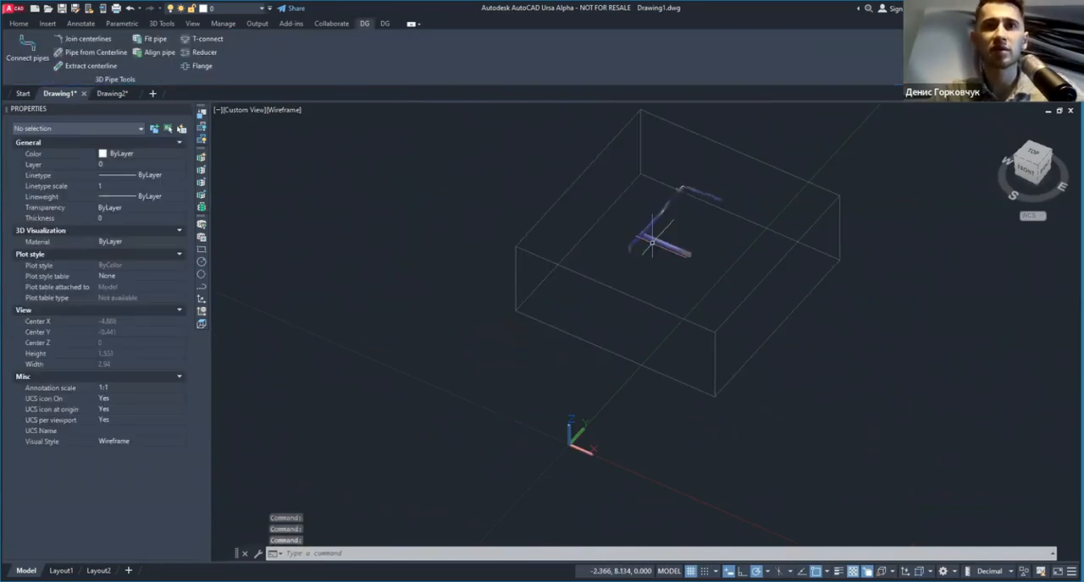
pyautogui.hotkey('ctrl', 'z')
# Step: Select the cropped point cloud and set its Locked property to Yes
pyautogui.click(473, 307)
pyautogui.click(228, 382)
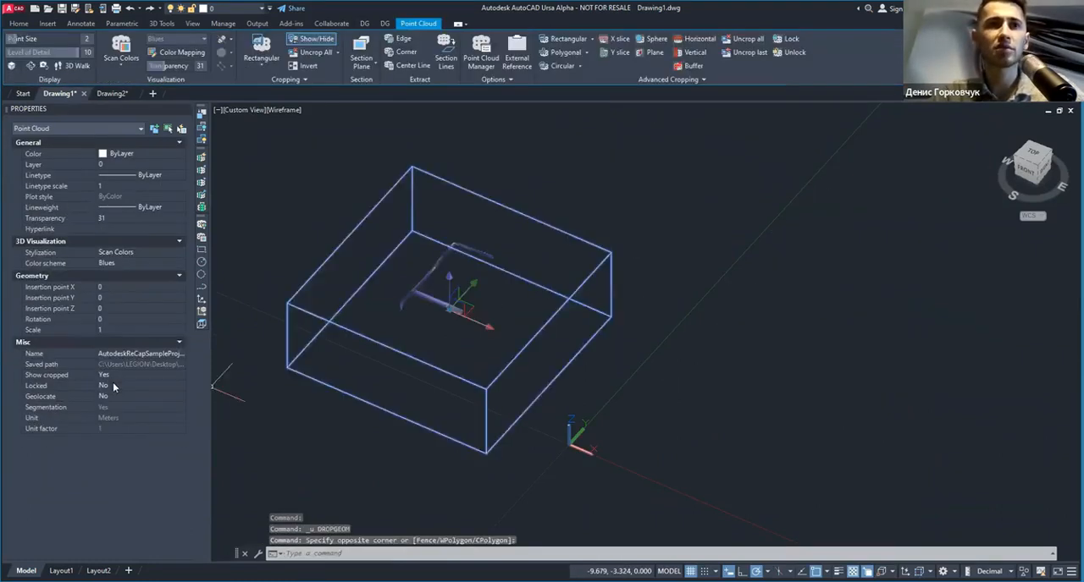
pyautogui.click(112, 384)
pyautogui.click(121, 398)
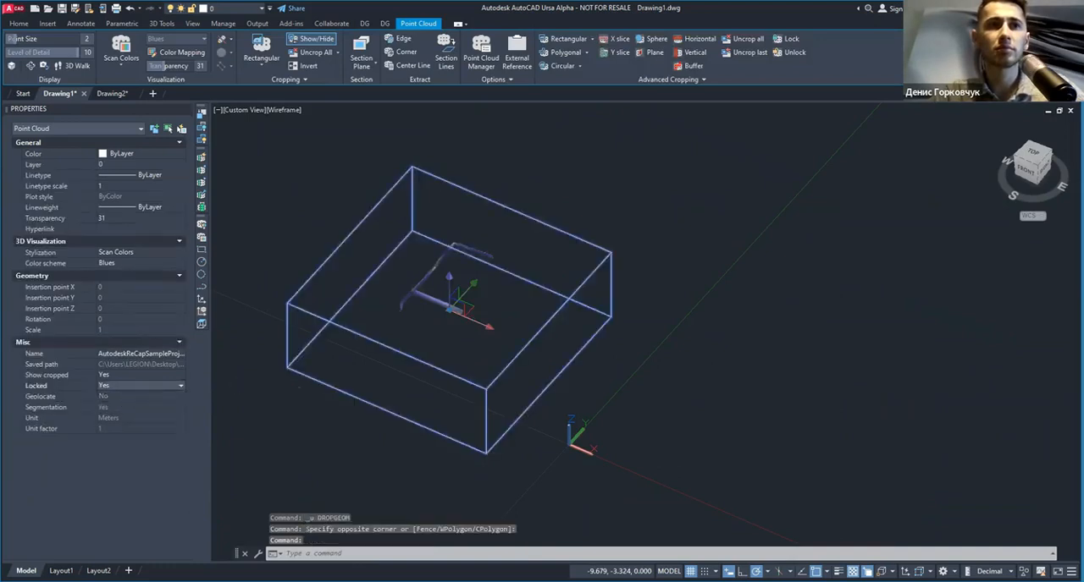
pyautogui.press('Escape')
# Step: Crop the locked point cloud with a rectangle that keeps only the near pipe and its adjoining section
pyautogui.click(499, 278)
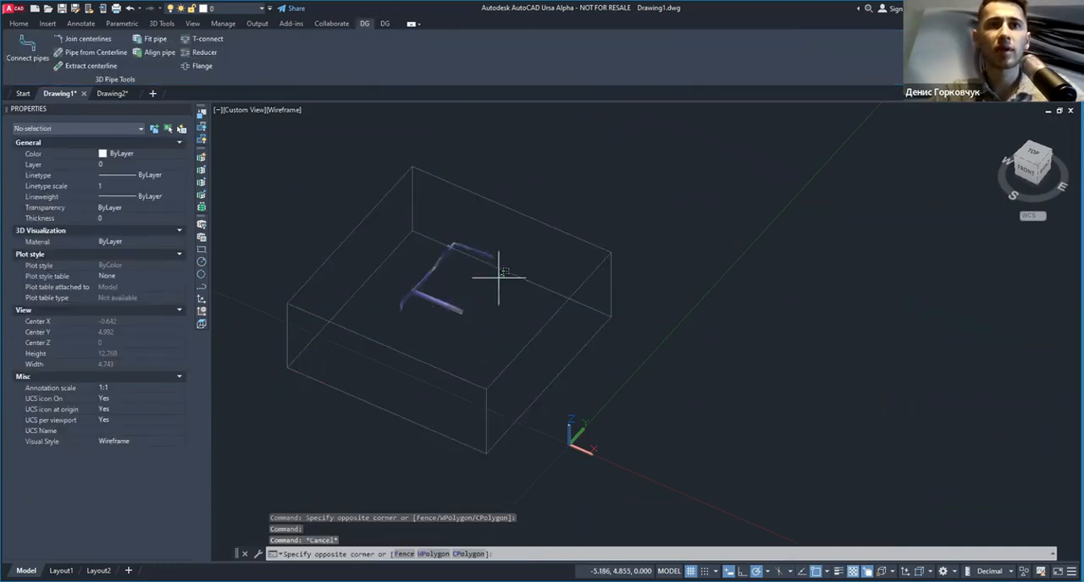
pyautogui.click(488, 265)
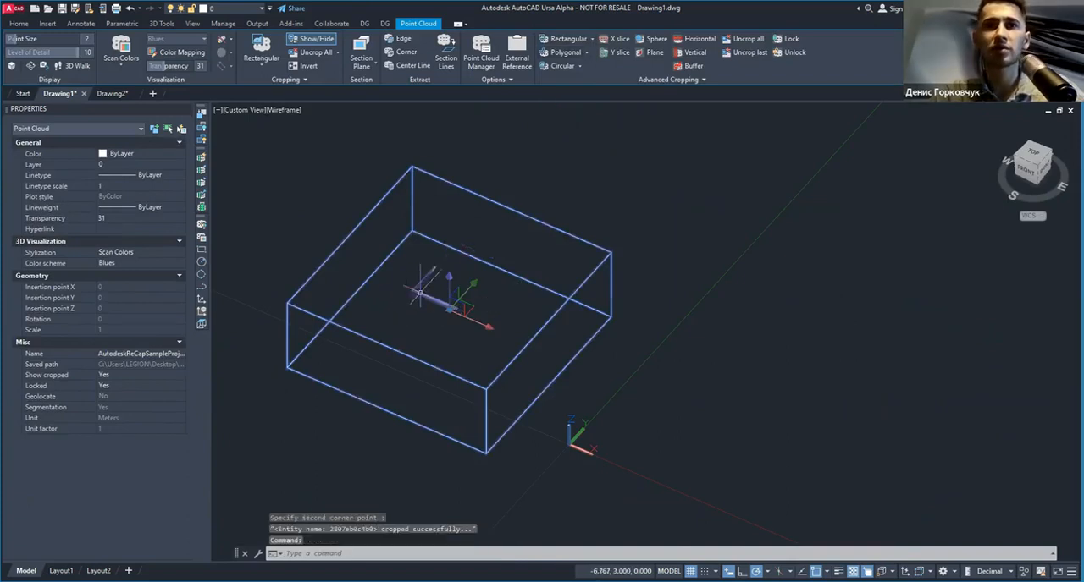
pyautogui.press('Escape')
# Step: Select the locked point cloud and try to move it with its gizmo
pyautogui.press('Escape')
pyautogui.press('Escape')
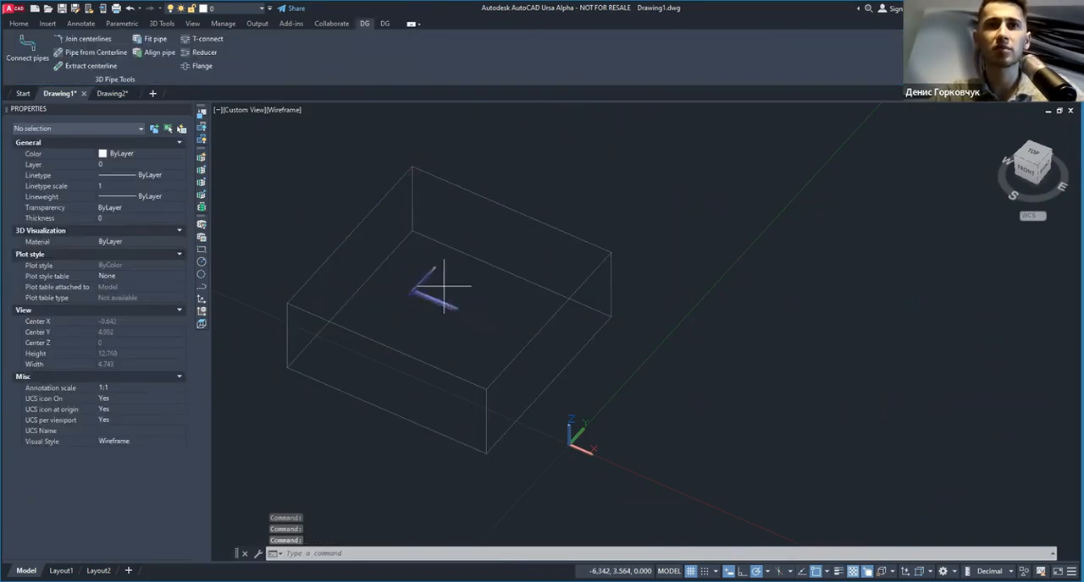
pyautogui.click(443, 286)
pyautogui.press('Escape')
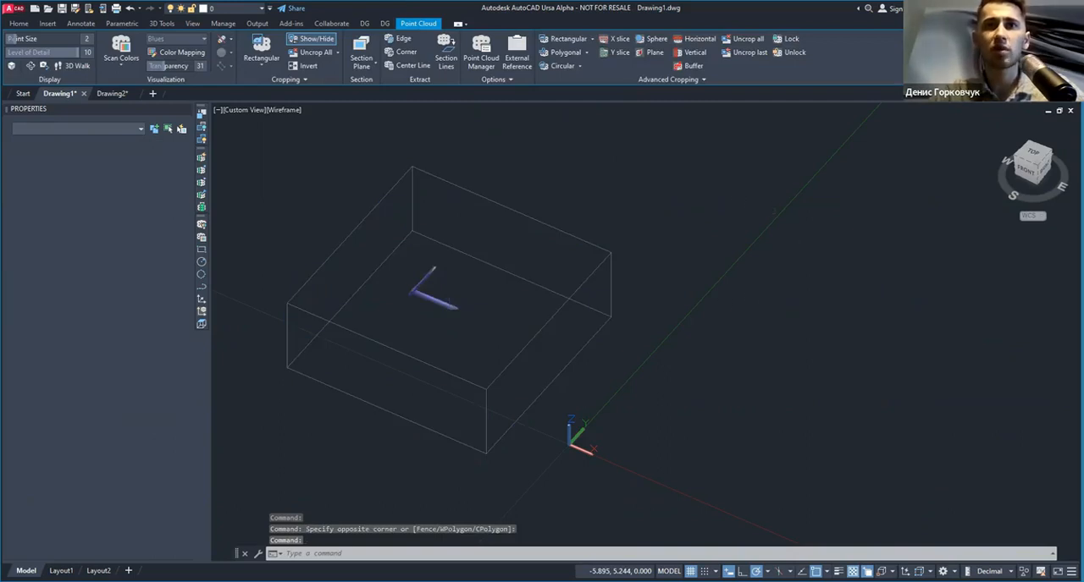
pyautogui.click(528, 242)
pyautogui.click(474, 309)
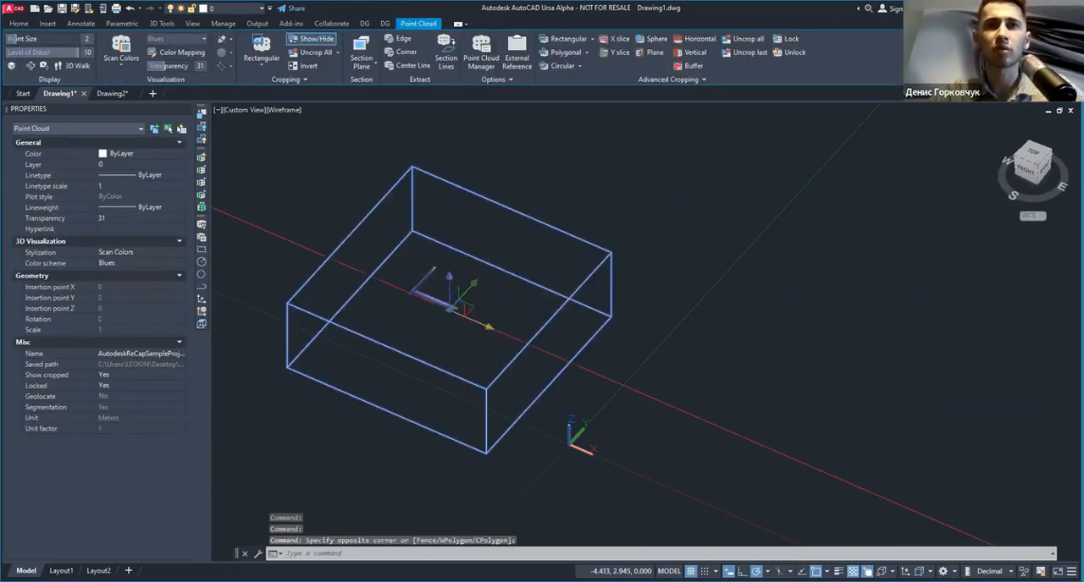
pyautogui.click(476, 313)
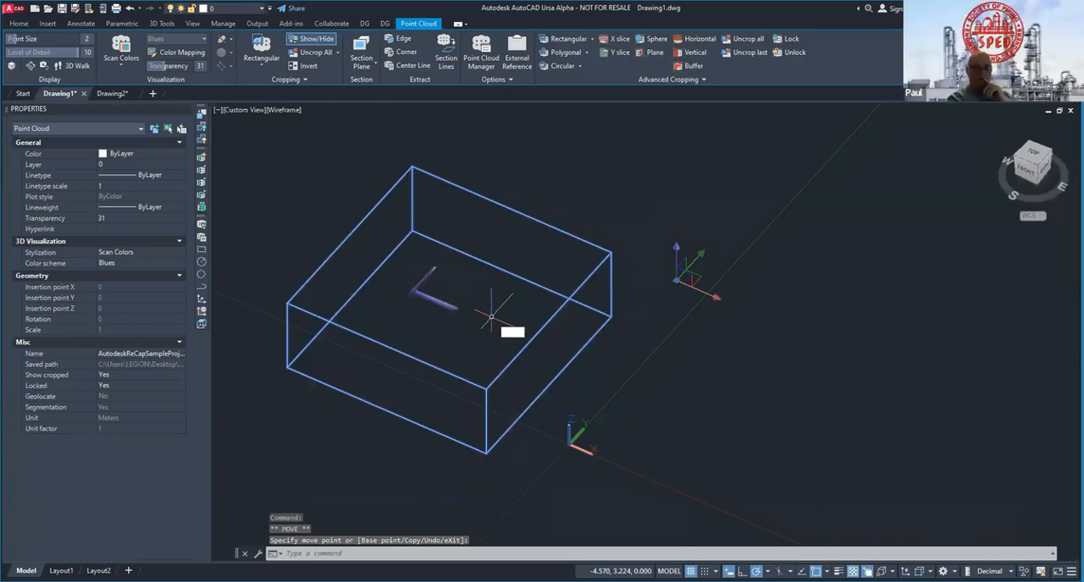
# Step: Try to relocate the locked point cloud with the Move command, and leave the command
pyautogui.write('m')
pyautogui.press('Return')
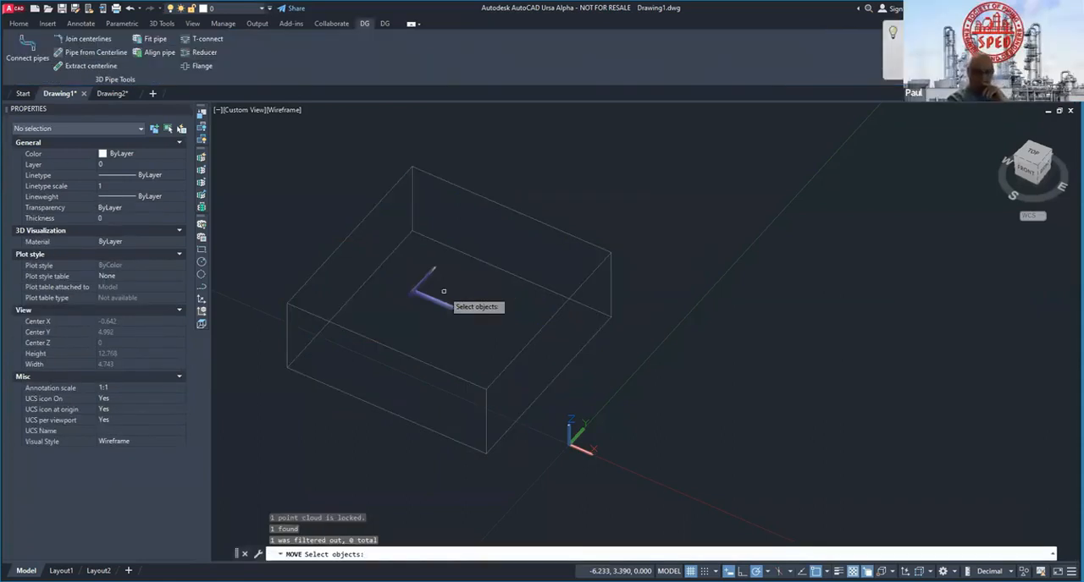
pyautogui.click(615, 226)
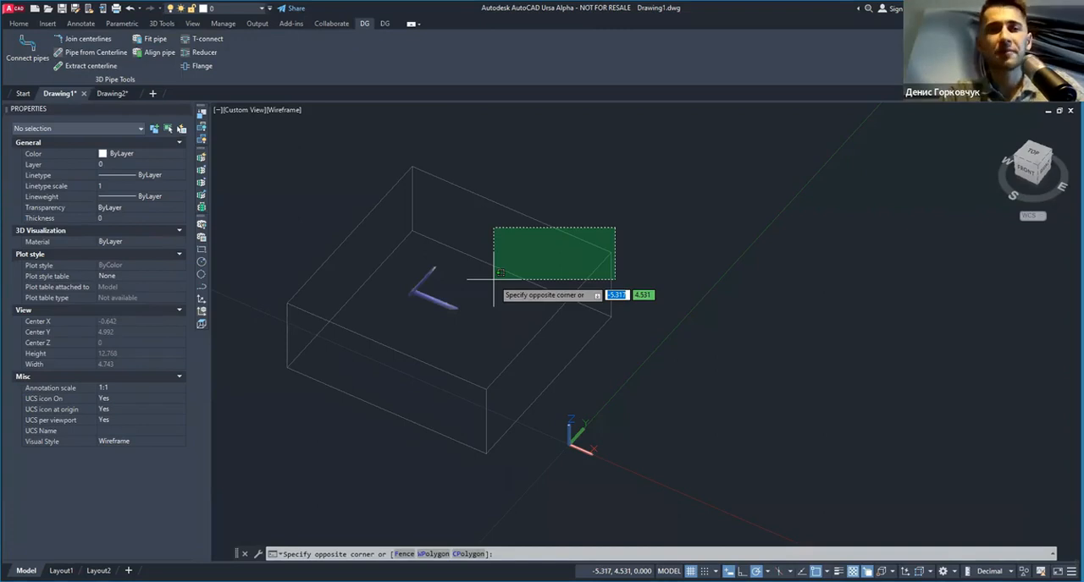
pyautogui.press('Escape')
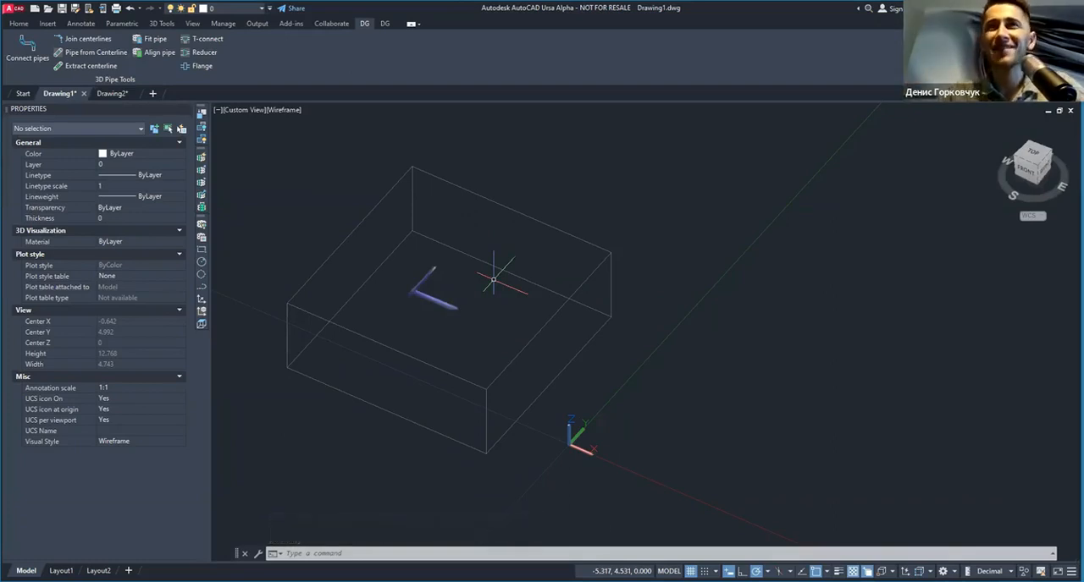
# Step: Select the locked pipe point cloud and remove only its last crop
pyautogui.click(672, 205)
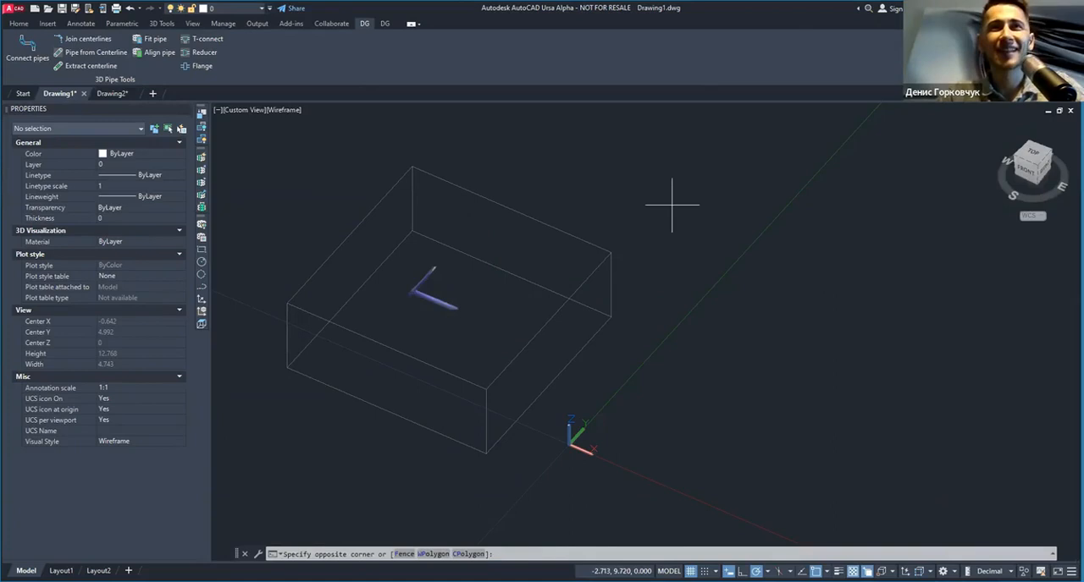
pyautogui.click(584, 261)
pyautogui.click(745, 52)
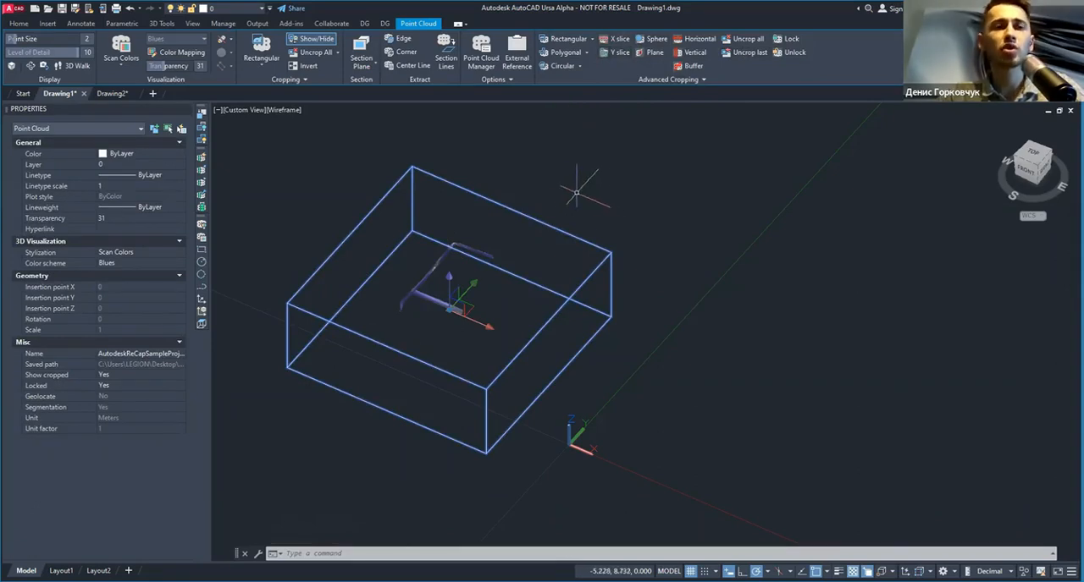
pyautogui.keyDown('shift'); pyautogui.moveTo(545, 224); pyautogui.dragTo(591, 240, button='middle'); pyautogui.keyUp('shift')
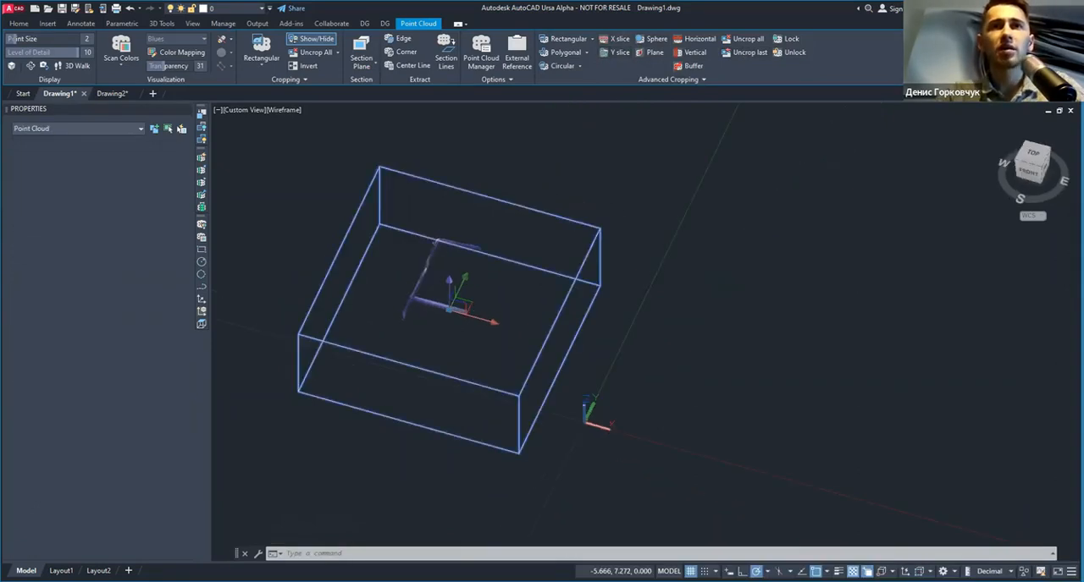
# Step: Switch to the Drawing2 drawing and select the villa point cloud in the top view
pyautogui.click(116, 94)
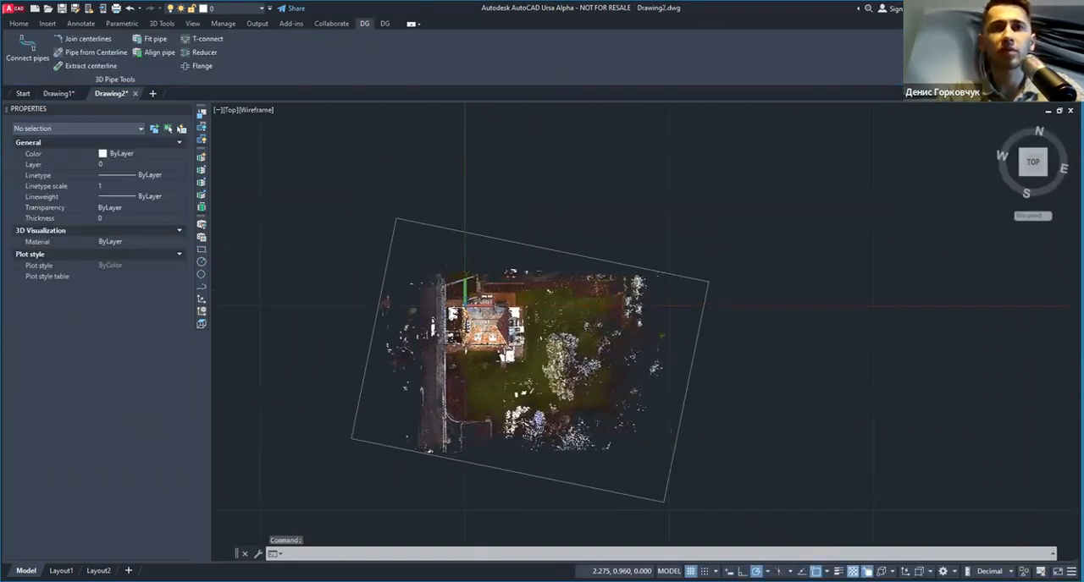
pyautogui.scroll(5, 457, 313)
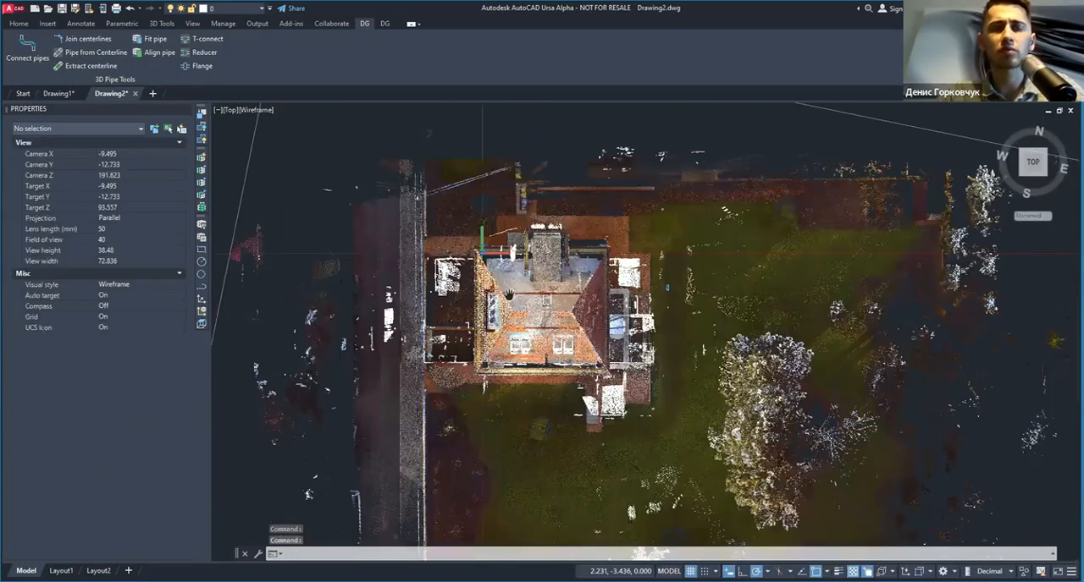
pyautogui.press('Escape')
pyautogui.click(498, 284)
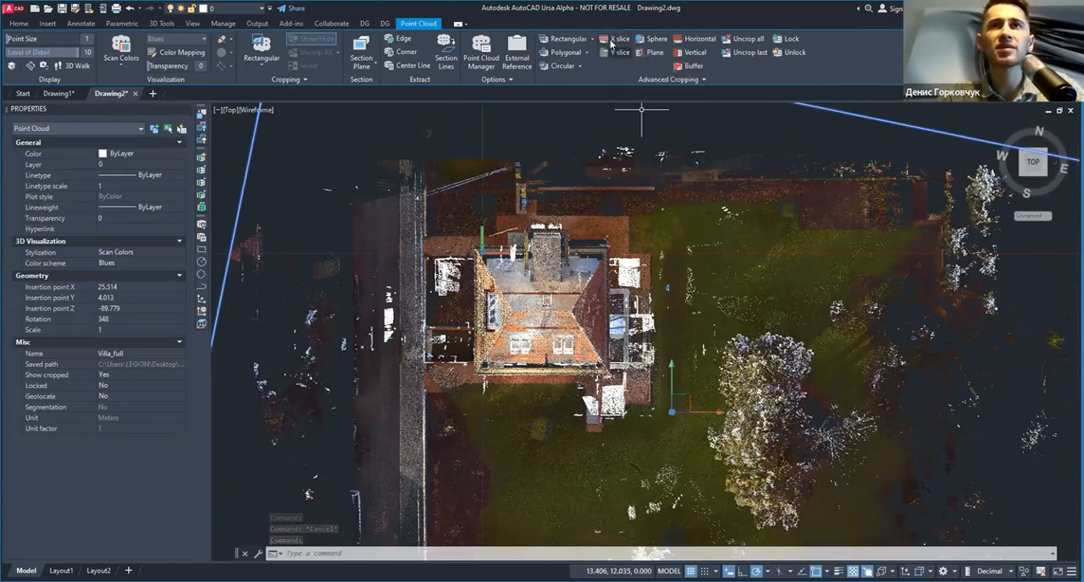
# Step: Crop the villa point cloud to a thin X slice running across the house and its staircase
pyautogui.click(619, 39)
pyautogui.scroll(2, 529, 275)
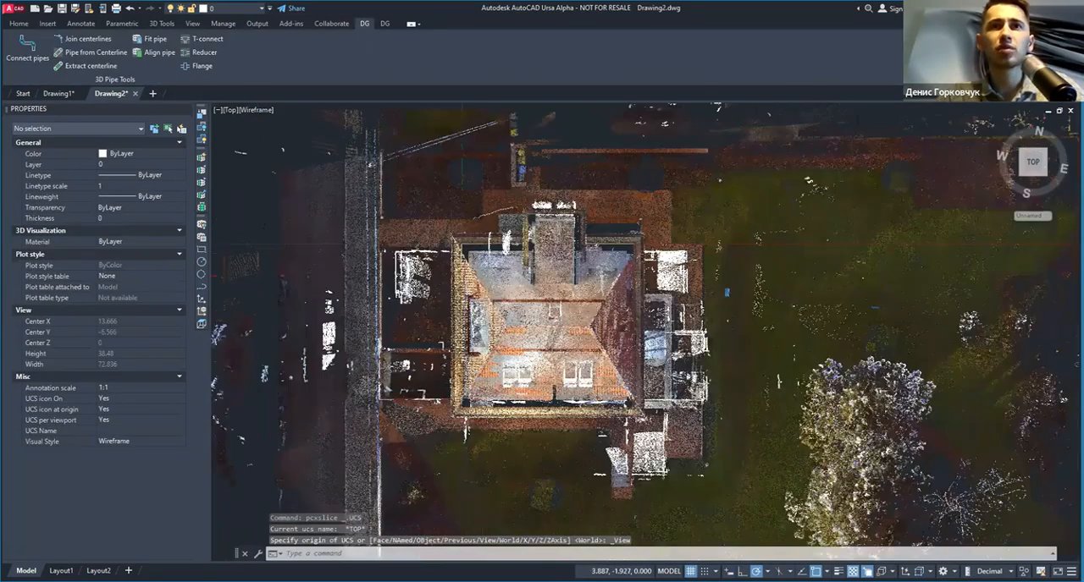
pyautogui.scroll(1, 534, 279)
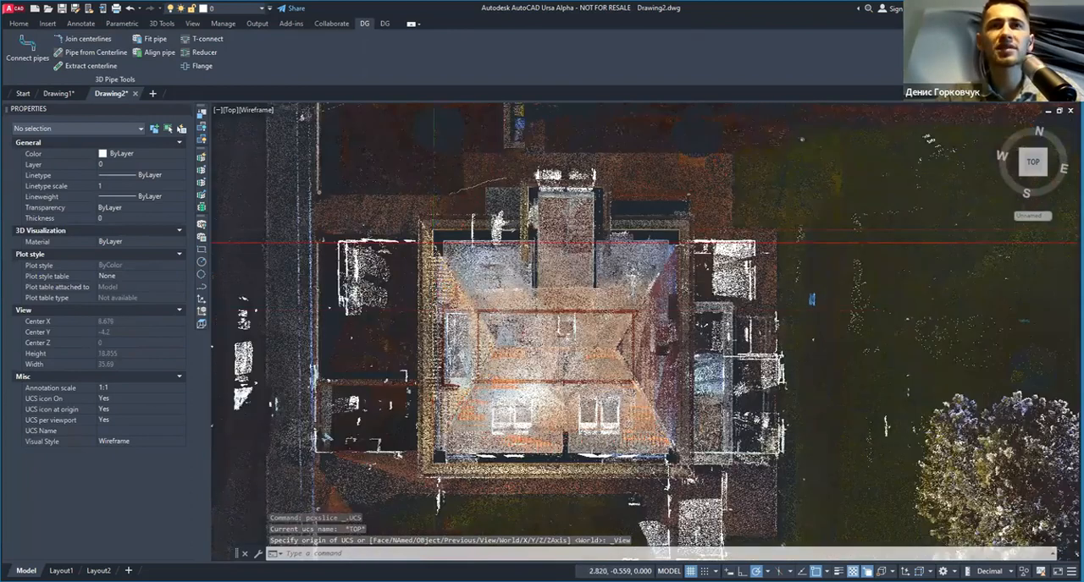
pyautogui.scroll(1, 500, 246)
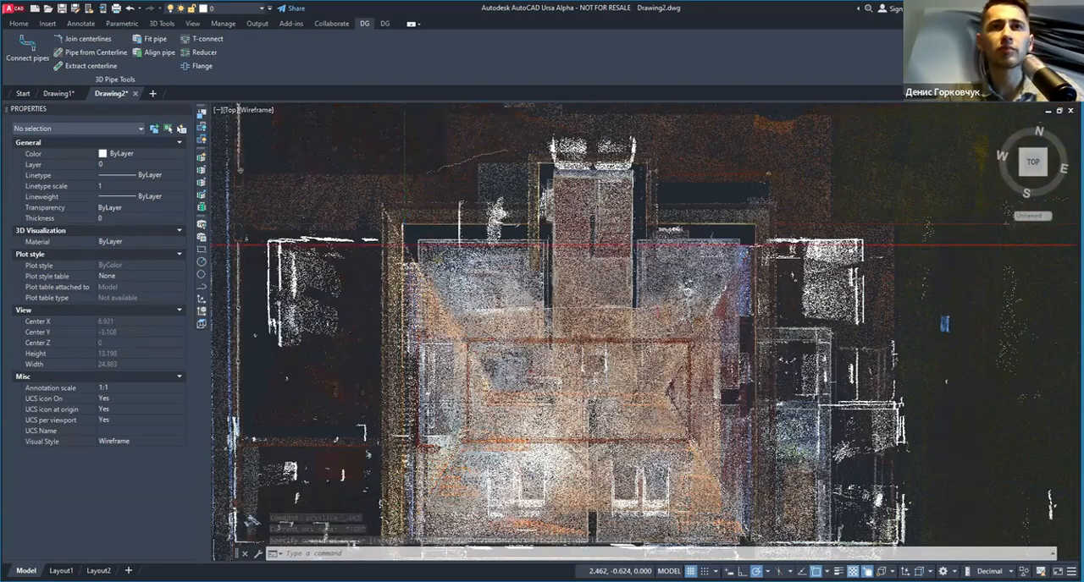
pyautogui.scroll(1, 483, 263)
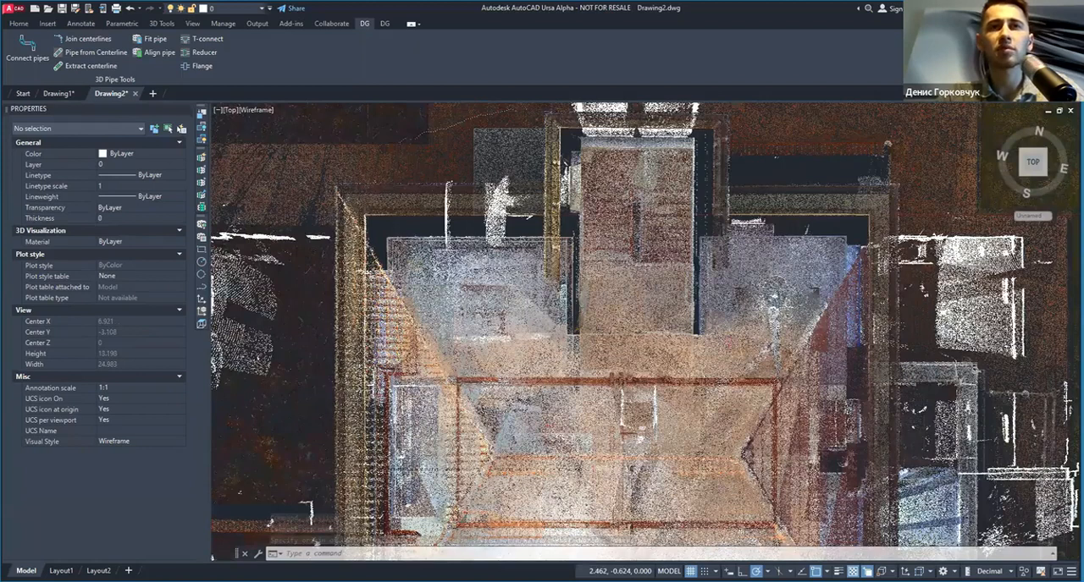
pyautogui.scroll(2, 488, 210)
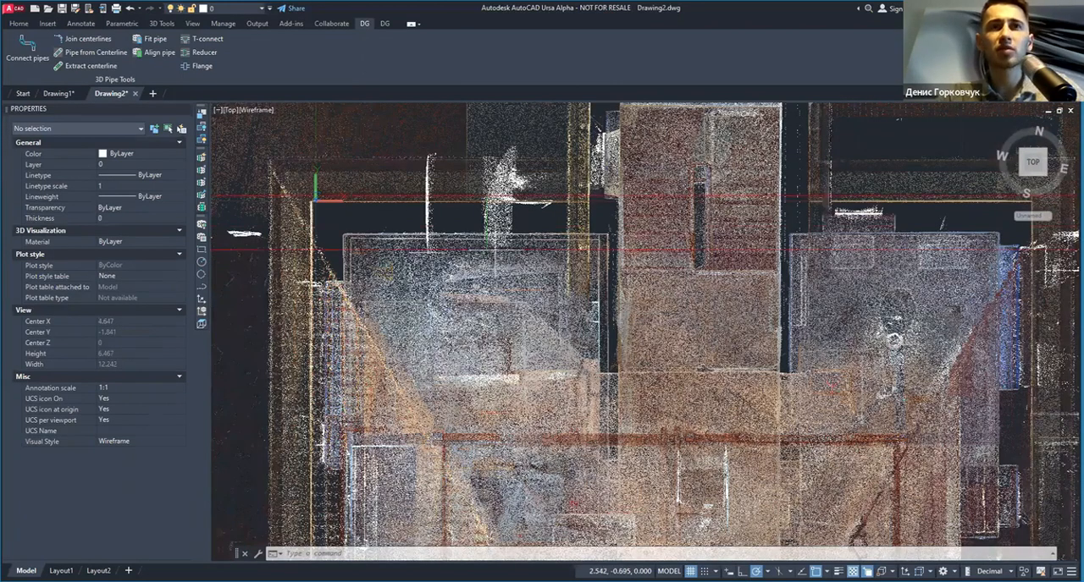
pyautogui.click(496, 251)
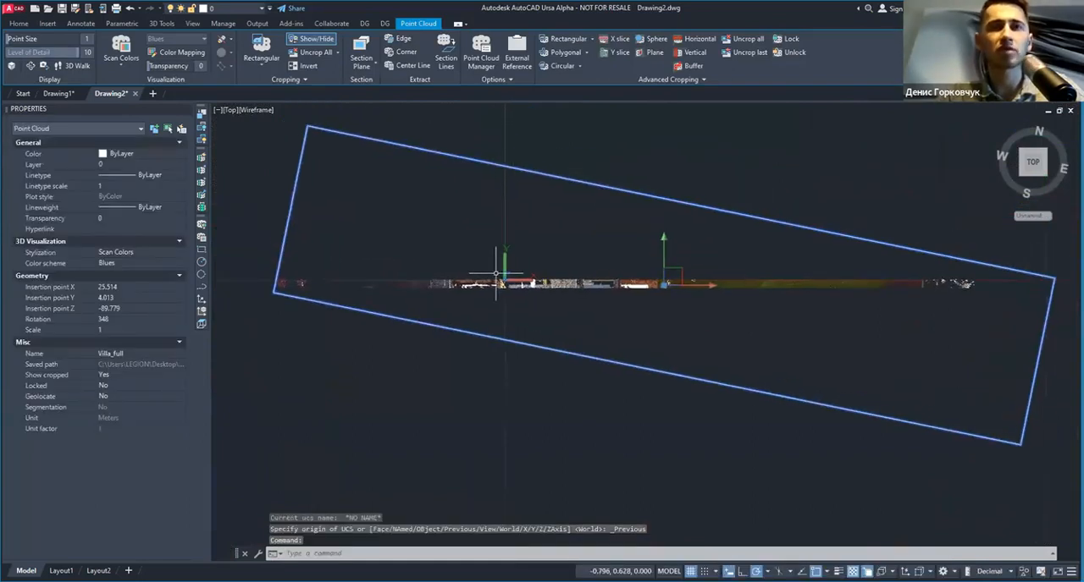
# Step: Examine the X slice of the villa from above, the front and the side, including its floors and staircase
pyautogui.keyDown('shift'); pyautogui.moveTo(500, 307); pyautogui.dragTo(513, 241, button='middle'); pyautogui.keyUp('shift')
pyautogui.click(513, 241)
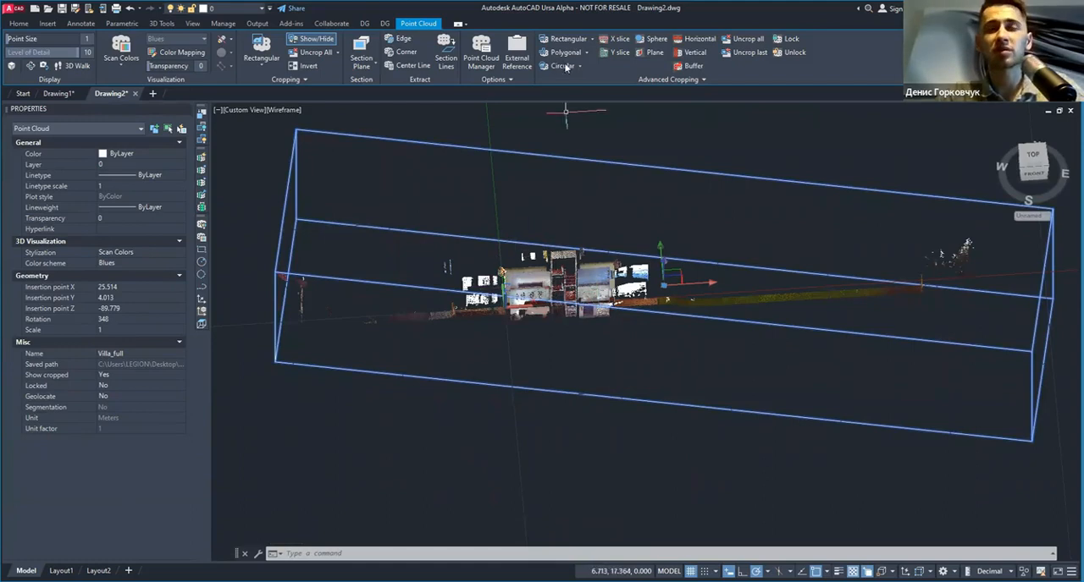
pyautogui.keyDown('shift'); pyautogui.moveTo(578, 284); pyautogui.dragTo(537, 310, button='middle'); pyautogui.keyUp('shift')
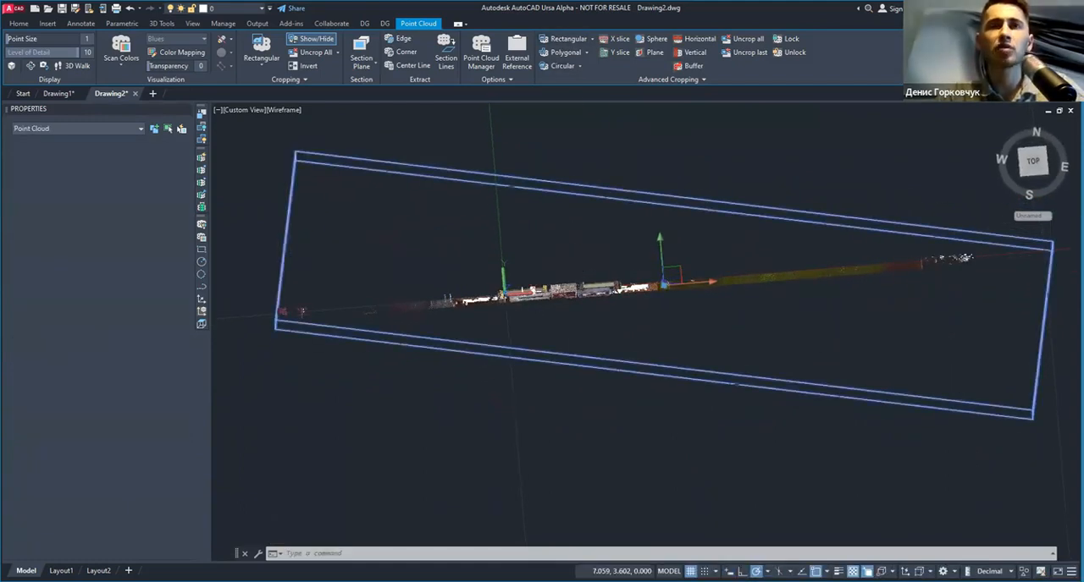
pyautogui.scroll(3, 292, 314)
pyautogui.press('Escape')
pyautogui.scroll(6, 687, 278)
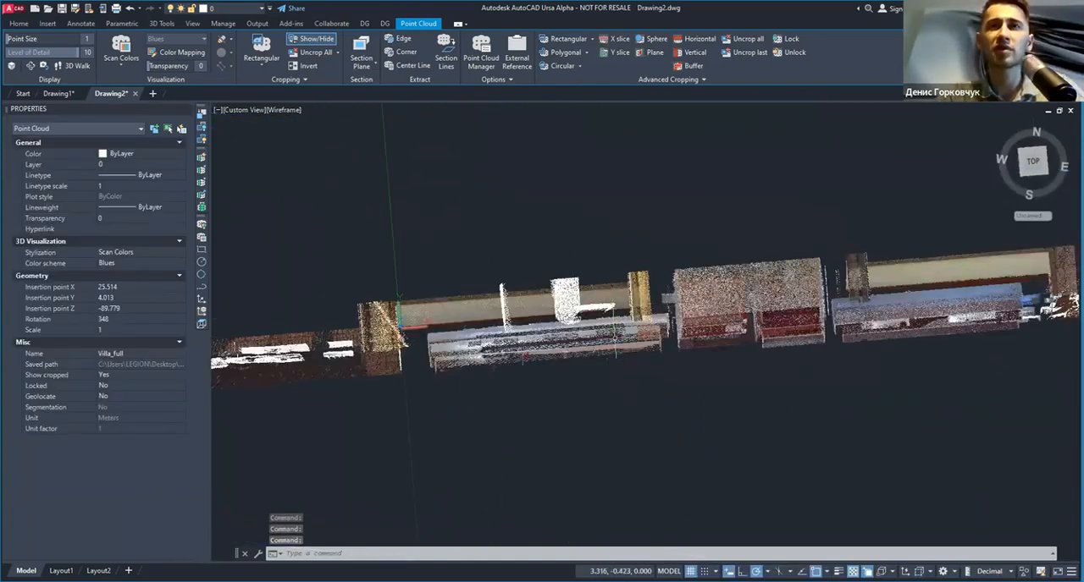
pyautogui.moveTo(616, 337)
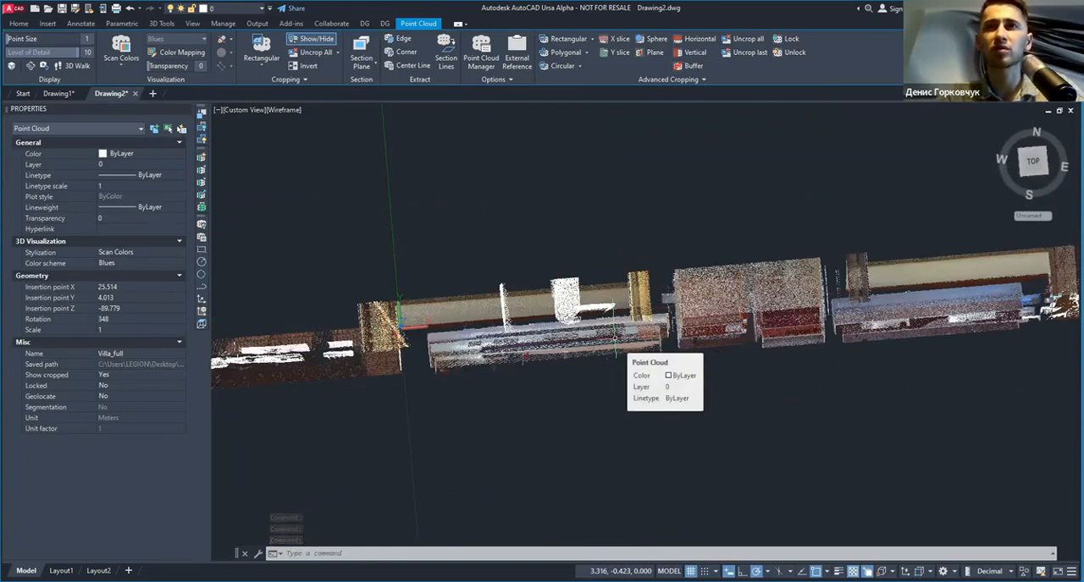
pyautogui.scroll(-3, 499, 334)
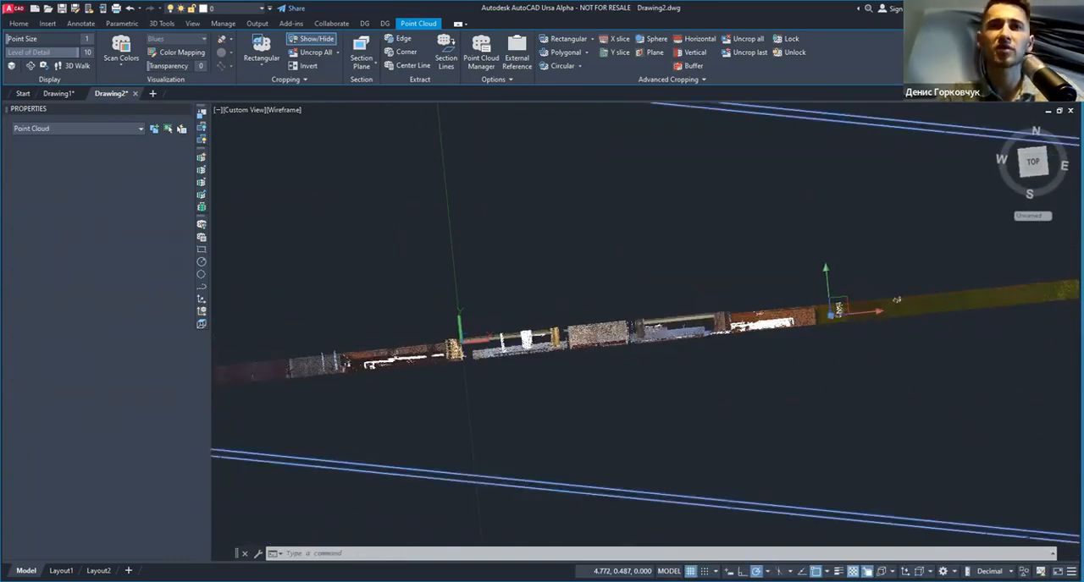
pyautogui.moveTo(284, 375); pyautogui.dragTo(573, 350, button='middle')
pyautogui.moveTo(706, 344); pyautogui.dragTo(485, 254, button='middle')
pyautogui.press('Escape')
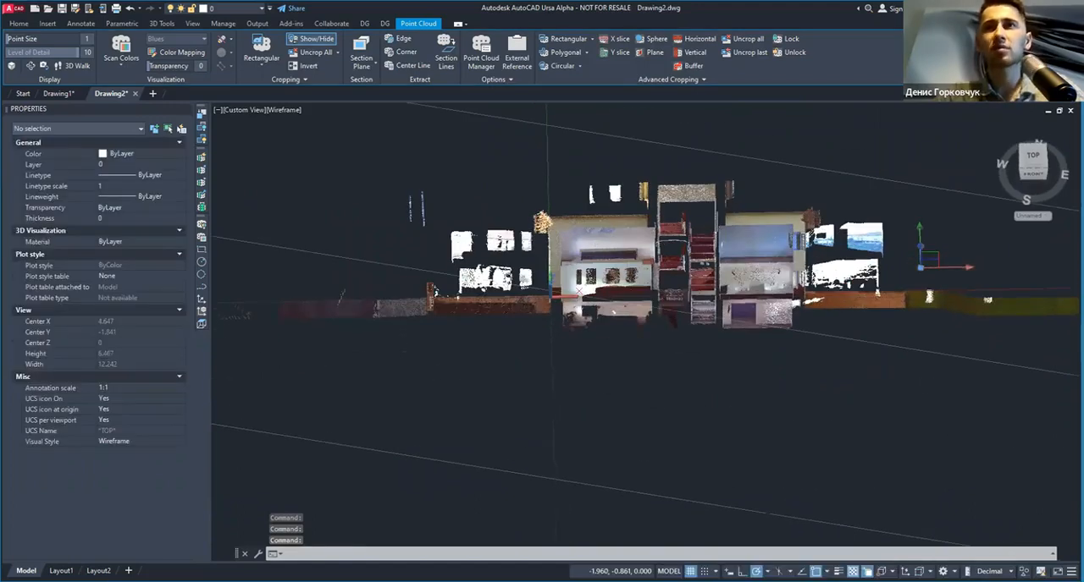
pyautogui.keyDown('shift'); pyautogui.moveTo(573, 261); pyautogui.dragTo(603, 249, button='middle'); pyautogui.keyUp('shift')
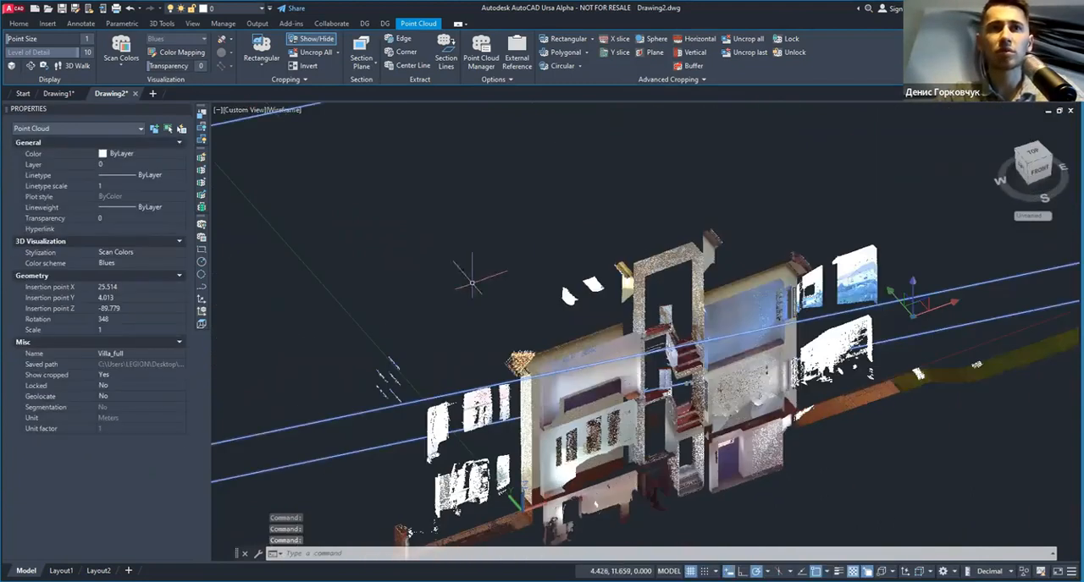
pyautogui.keyDown('shift'); pyautogui.moveTo(512, 276); pyautogui.dragTo(745, 353, button='middle'); pyautogui.keyUp('shift')
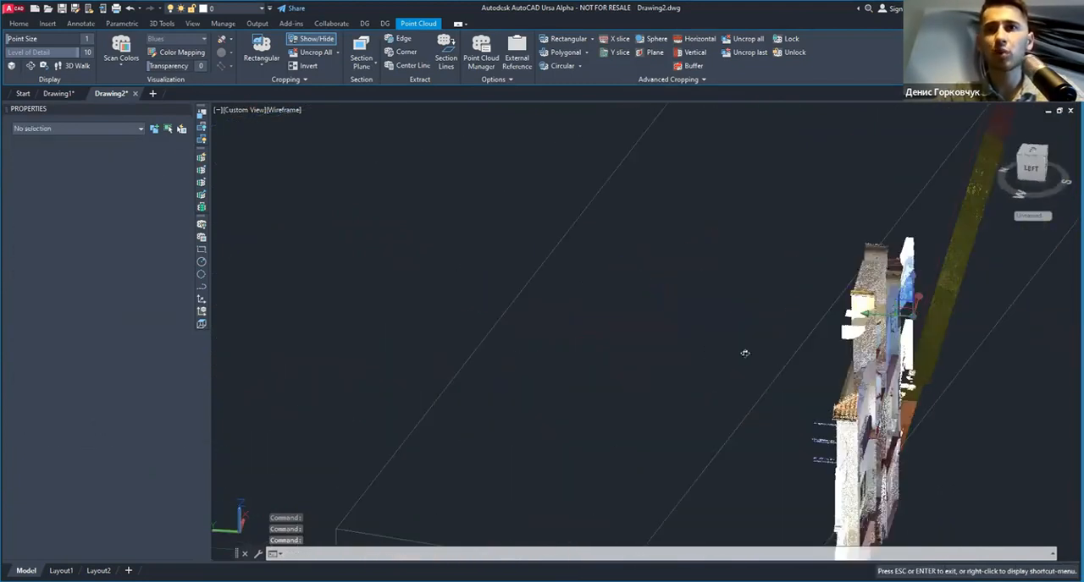
pyautogui.scroll(-3, 630, 308)
pyautogui.keyDown('shift'); pyautogui.moveTo(630, 308); pyautogui.dragTo(632, 310, button='middle'); pyautogui.keyUp('shift')
pyautogui.keyDown('shift'); pyautogui.moveTo(718, 516); pyautogui.dragTo(330, 453, button='middle'); pyautogui.keyUp('shift')
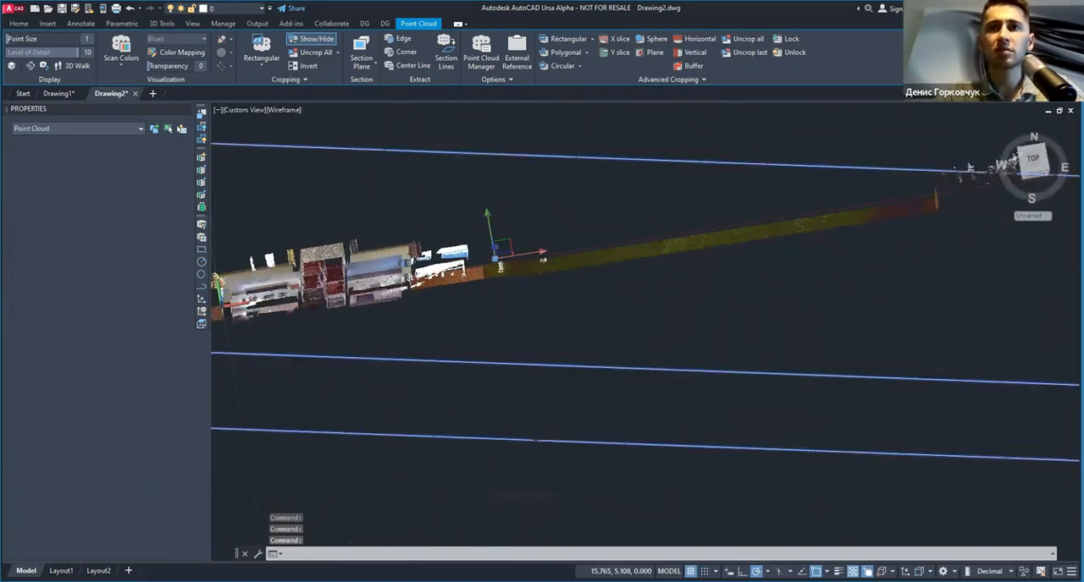
# Step: Uncrop the villa point cloud completely and crop it to a Y slice spanning the full width of the house
pyautogui.click(752, 41)
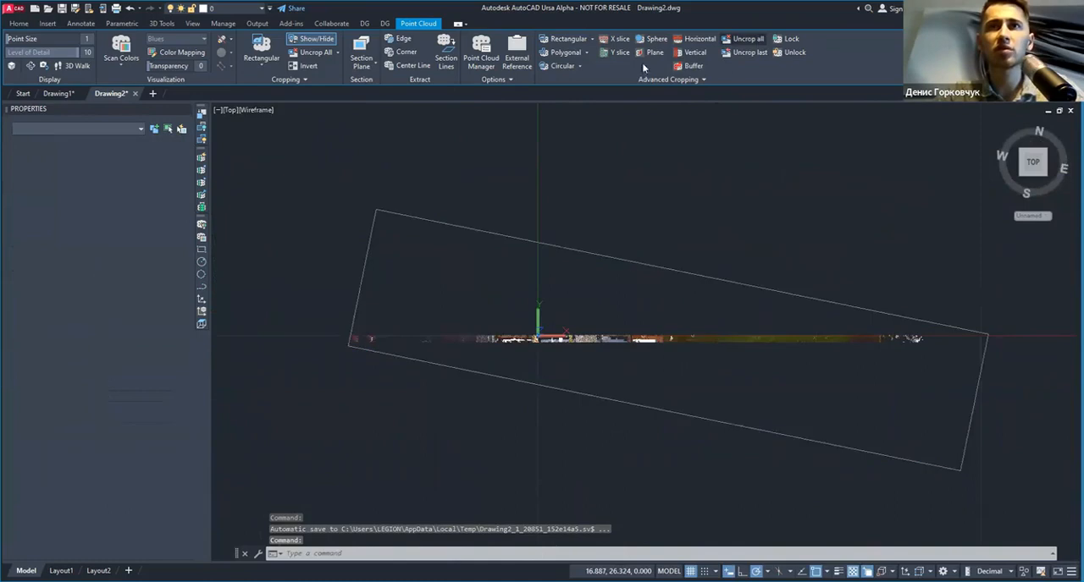
pyautogui.click(616, 53)
pyautogui.click(525, 330)
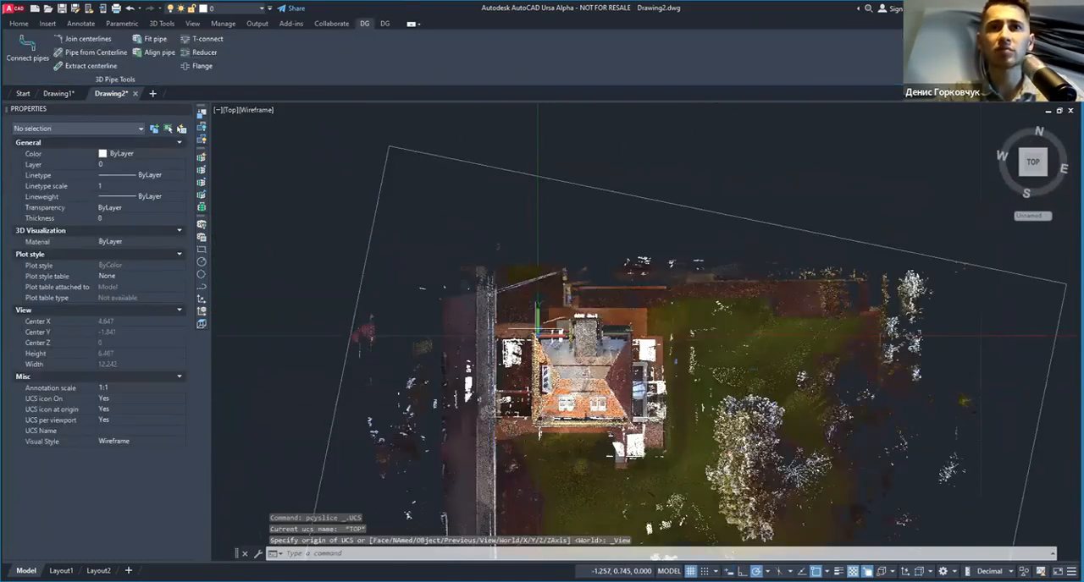
pyautogui.click(643, 327)
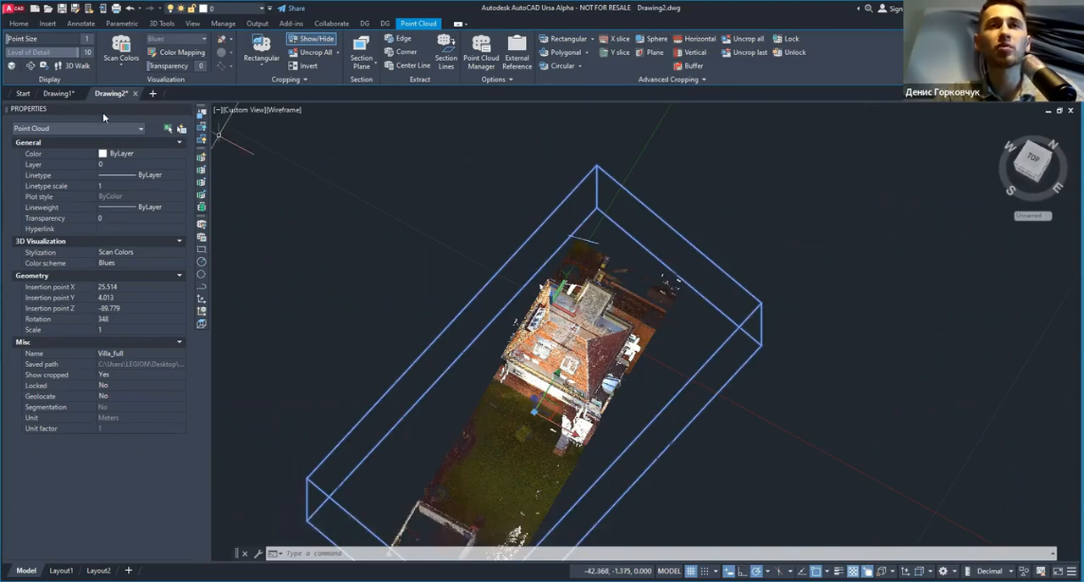
# Step: Switch back to the Drawing1 drawing and remove all crops from the workshop point cloud
pyautogui.click(52, 93)
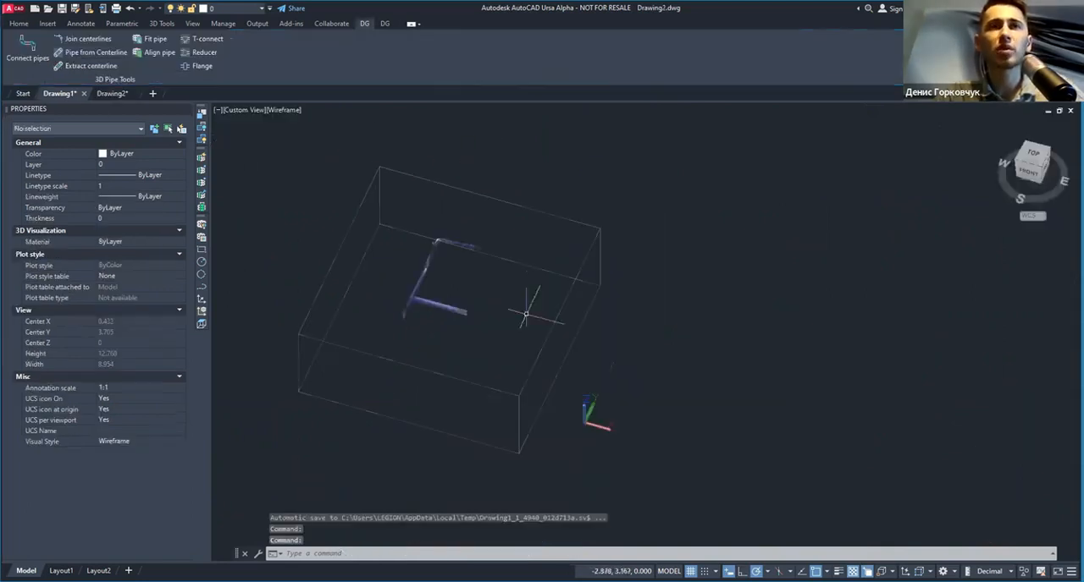
pyautogui.click(472, 274)
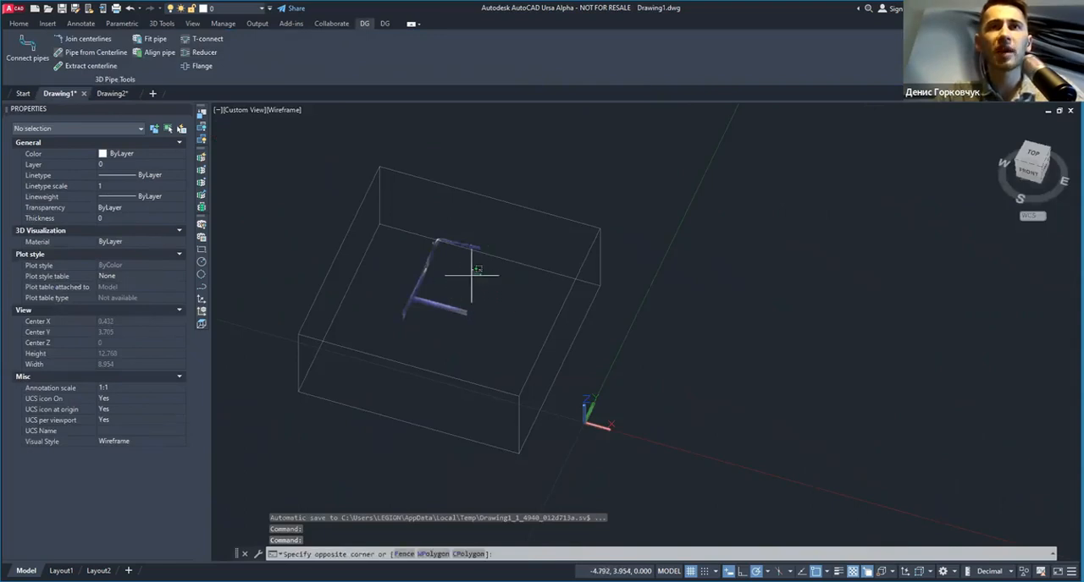
pyautogui.click(445, 292)
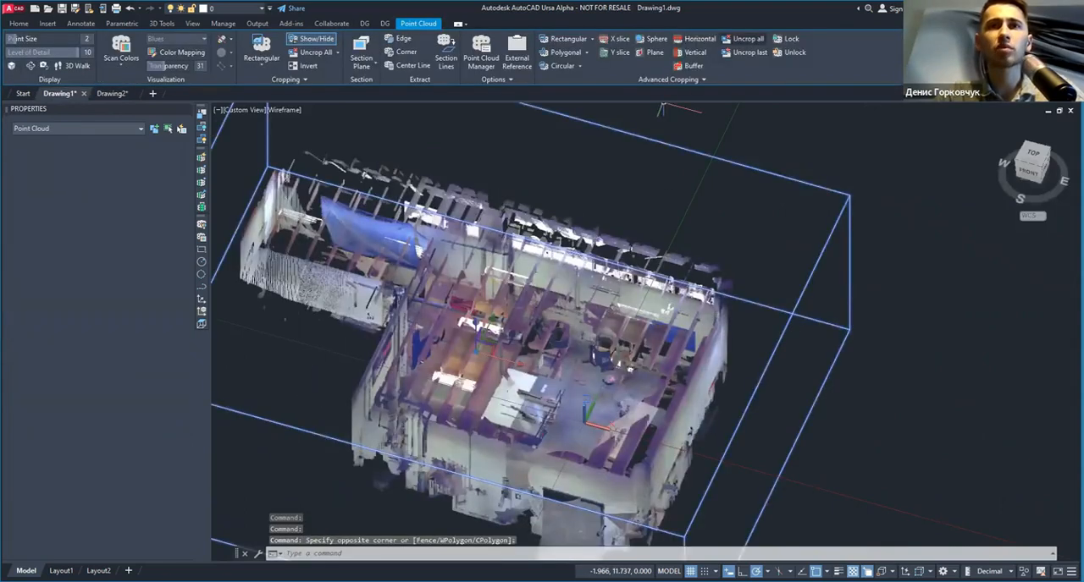
# Step: Crop the workshop point cloud with a sphere centred on the white machine tabletop, keeping the points inside
pyautogui.keyDown('shift'); pyautogui.moveTo(541, 287); pyautogui.dragTo(542, 225, button='middle'); pyautogui.keyUp('shift')
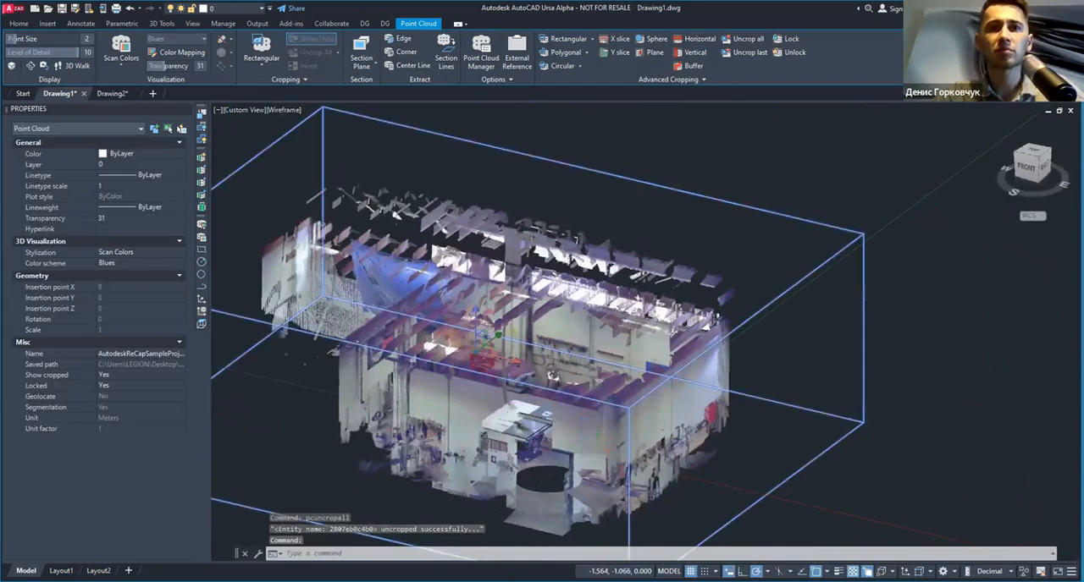
pyautogui.scroll(4, 532, 450)
pyautogui.keyDown('shift'); pyautogui.moveTo(533, 449); pyautogui.dragTo(479, 377, button='middle'); pyautogui.keyUp('shift')
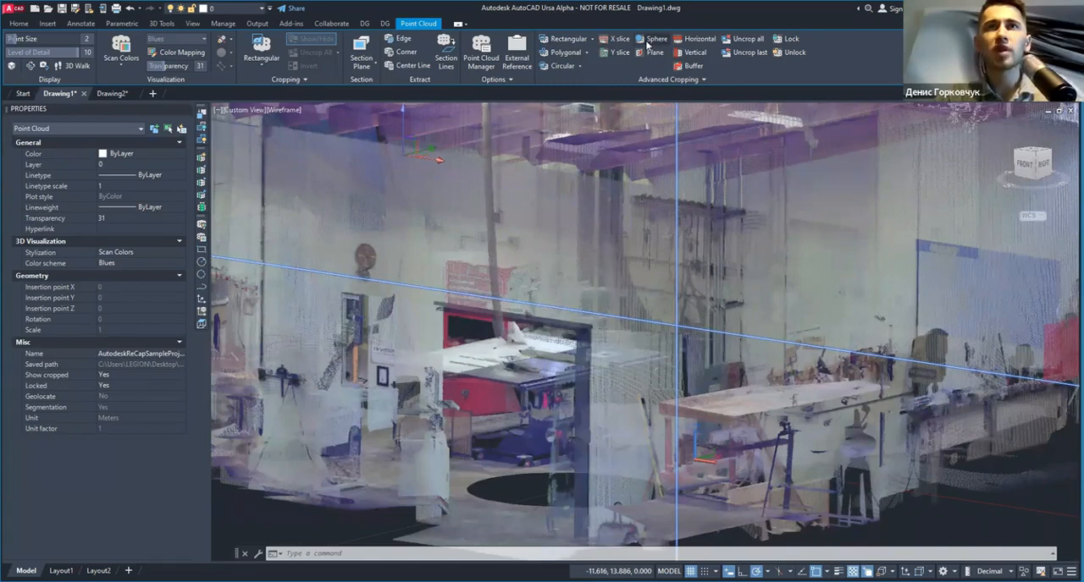
pyautogui.press('Escape')
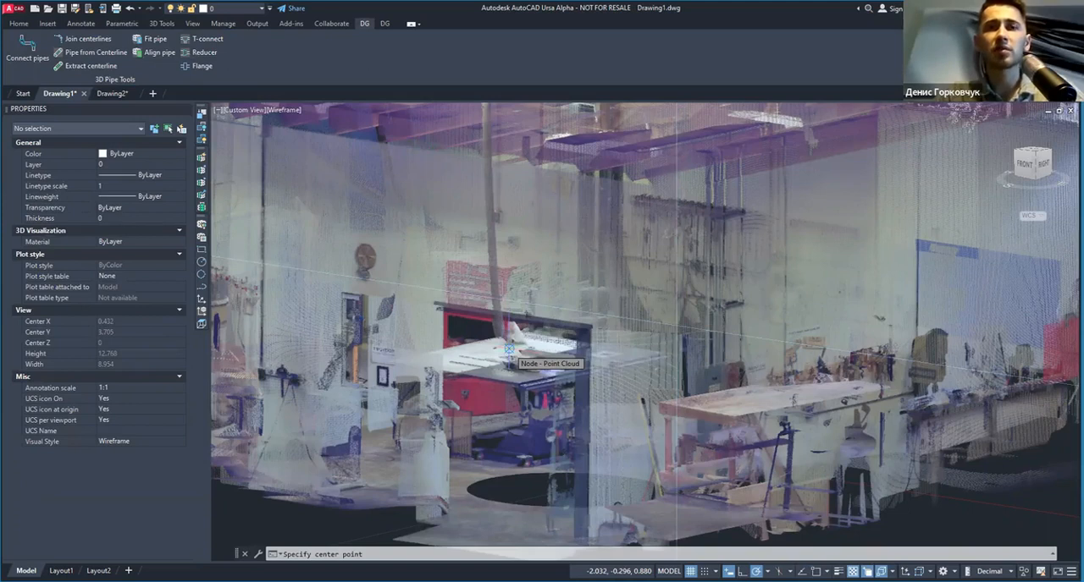
pyautogui.click(509, 349)
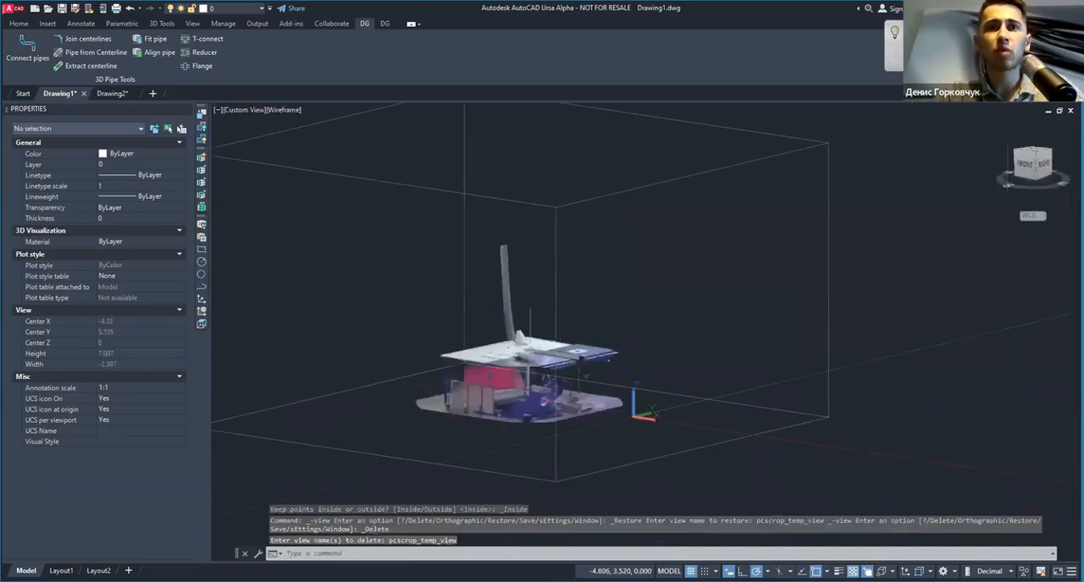
# Step: Select the sphere-cropped point cloud and set its transparency to 0
pyautogui.keyDown('shift'); pyautogui.moveTo(551, 318); pyautogui.dragTo(872, 359, button='middle'); pyautogui.keyUp('shift')
pyautogui.moveTo(756, 386); pyautogui.dragTo(620, 271, button='middle')
pyautogui.keyDown('shift'); pyautogui.moveTo(627, 318); pyautogui.dragTo(690, 322, button='middle'); pyautogui.keyUp('shift')
pyautogui.click(685, 216)
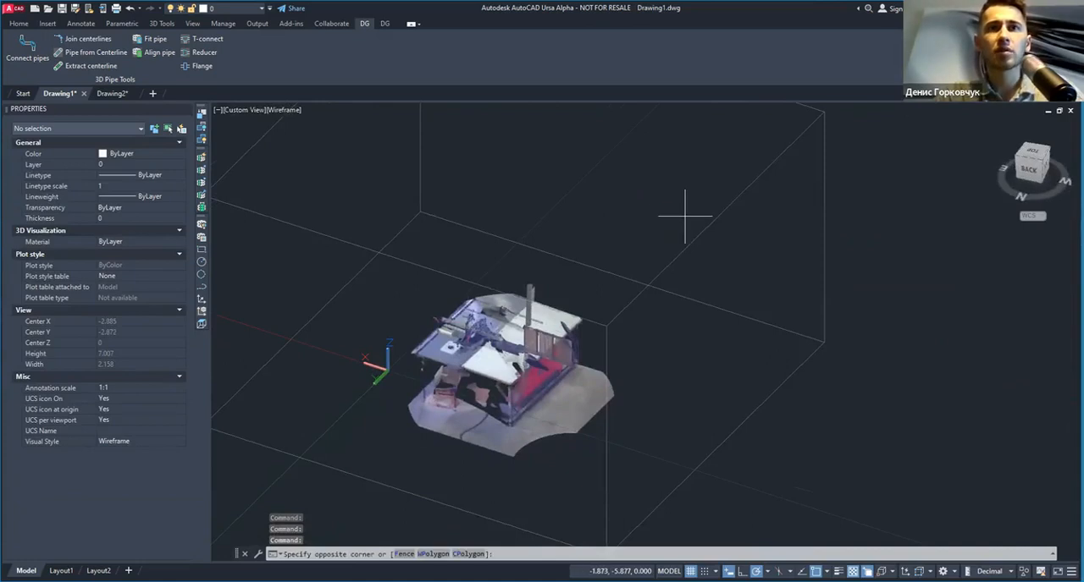
pyautogui.click(618, 282)
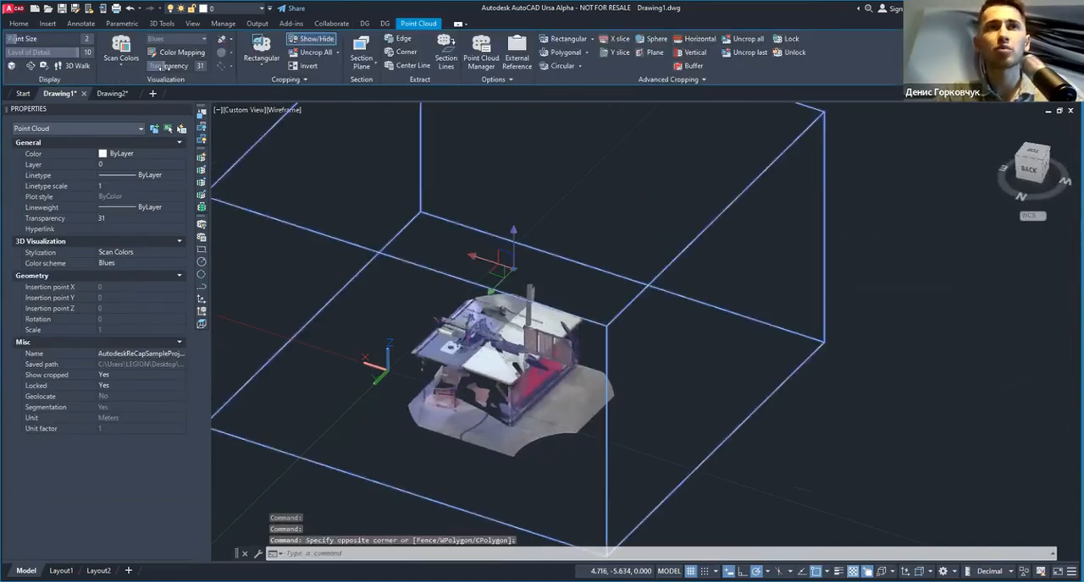
pyautogui.keyDown('shift'); pyautogui.moveTo(589, 343); pyautogui.dragTo(412, 324, button='middle'); pyautogui.keyUp('shift')
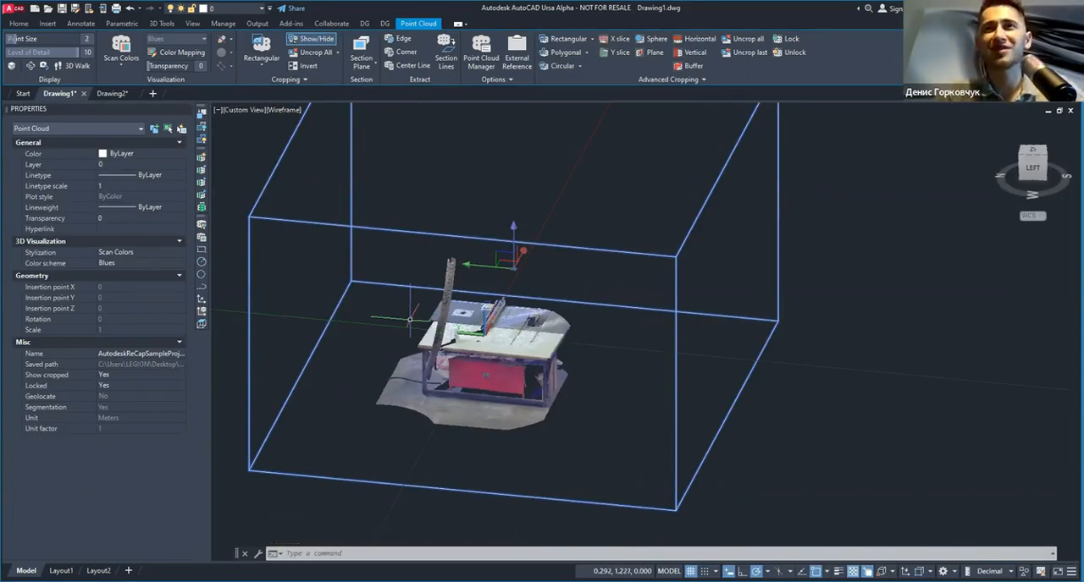
pyautogui.scroll(3, 420, 352)
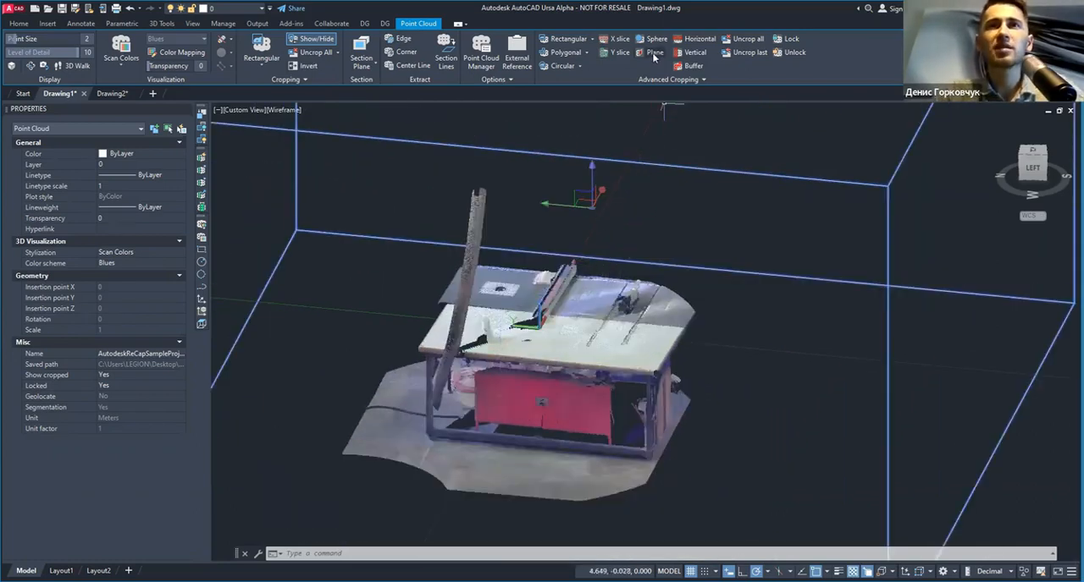
# Step: Remove all crops from the workshop point cloud and deselect it
pyautogui.scroll(-4, 628, 184)
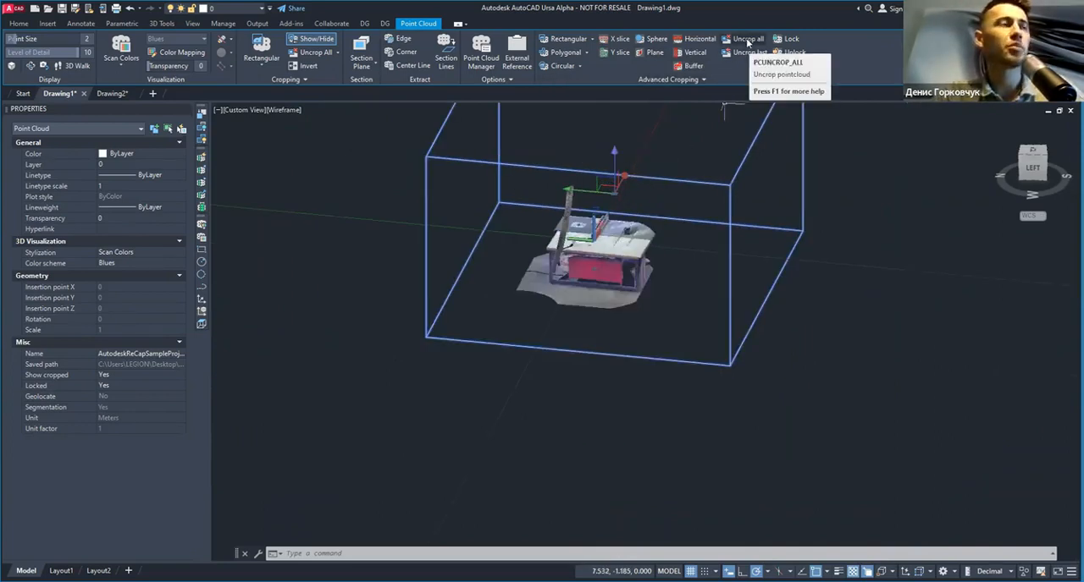
pyautogui.click(747, 40)
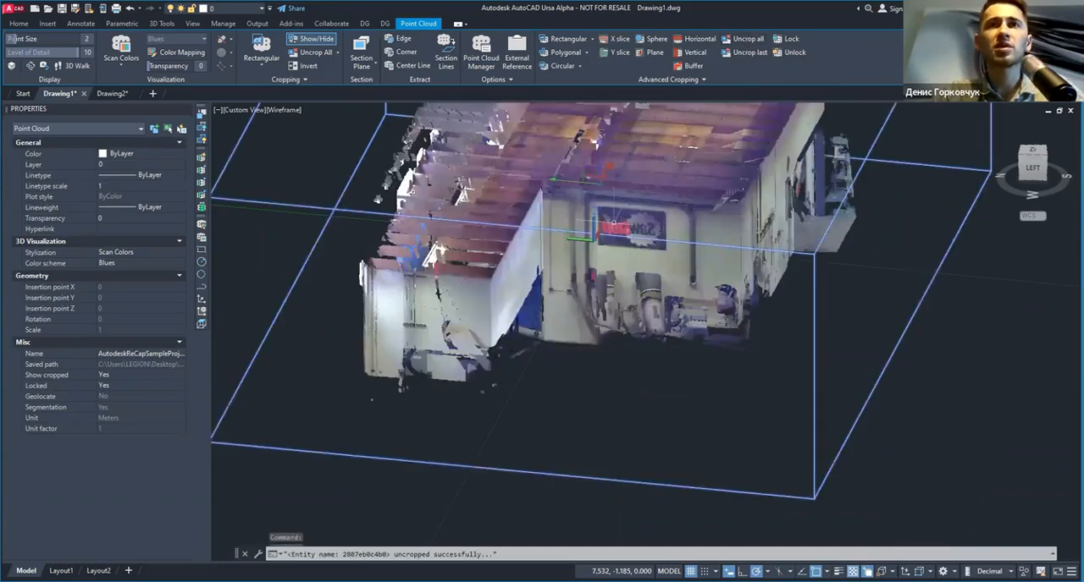
pyautogui.press('Escape')
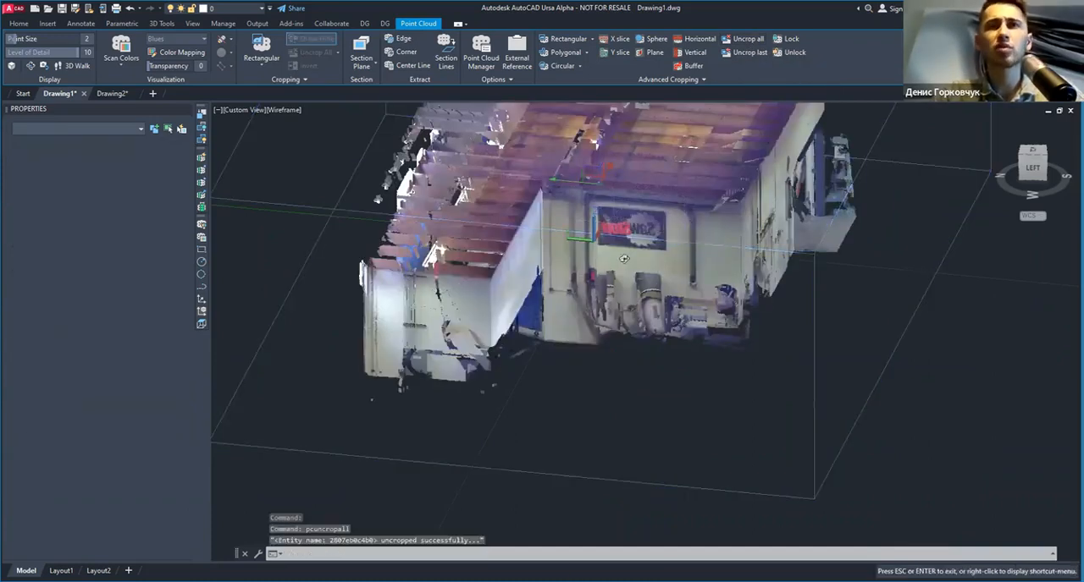
# Step: Crop the workshop point cloud with a rectangle from the left view, keeping only a low band of points around the floor
pyautogui.keyDown('shift'); pyautogui.moveTo(684, 234); pyautogui.dragTo(690, 219, button='middle'); pyautogui.keyUp('shift')
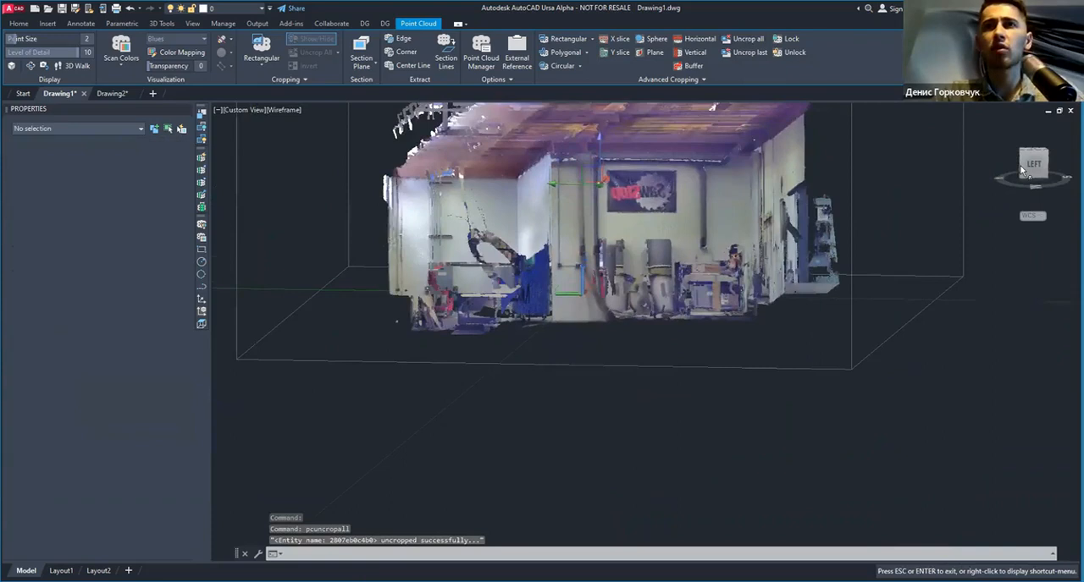
pyautogui.moveTo(713, 306); pyautogui.dragTo(649, 253, button='middle')
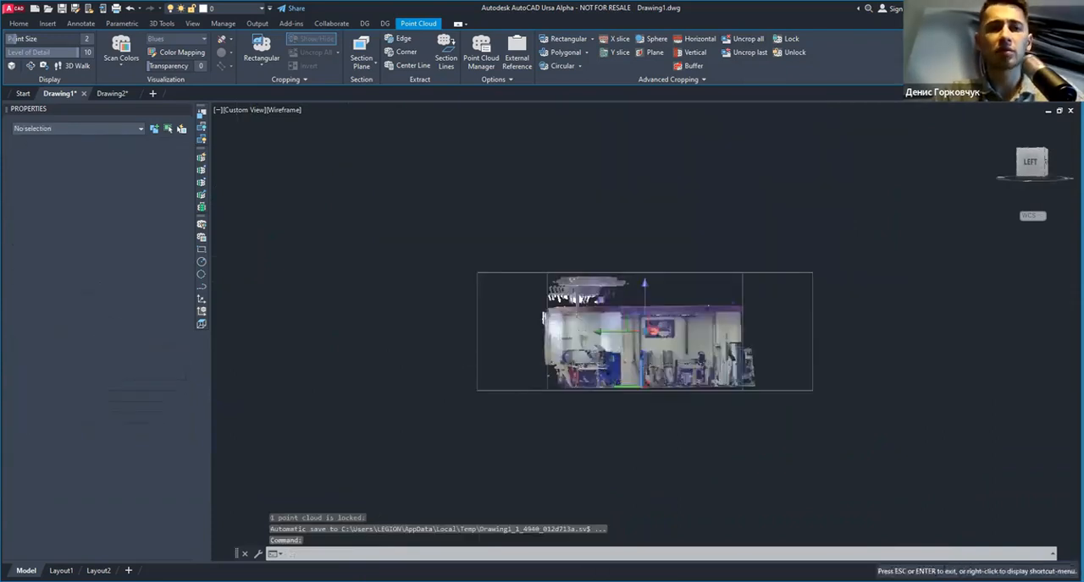
pyautogui.click(649, 254)
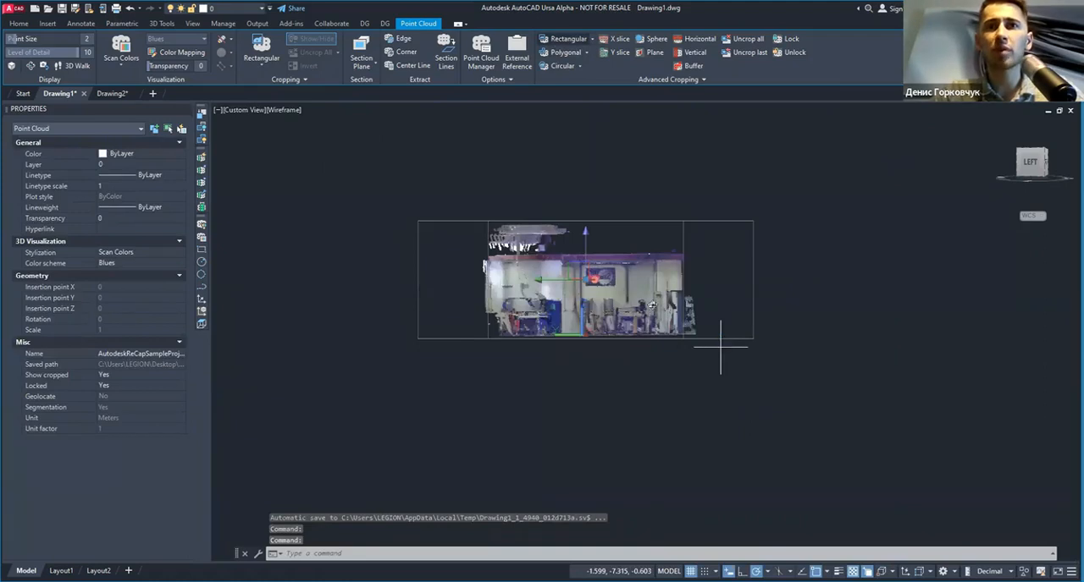
pyautogui.click(721, 347)
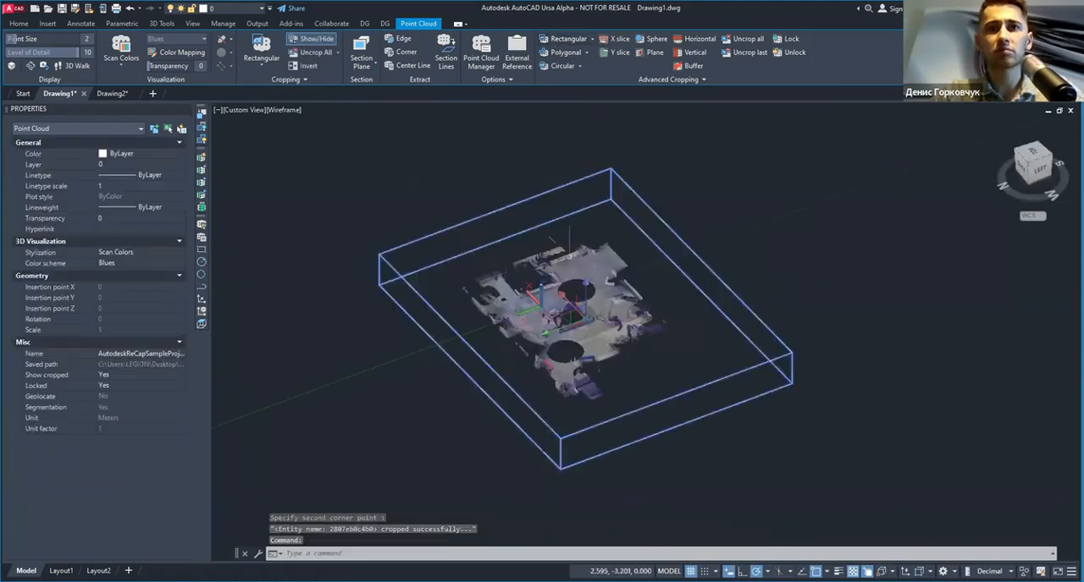
pyautogui.scroll(3, 559, 271)
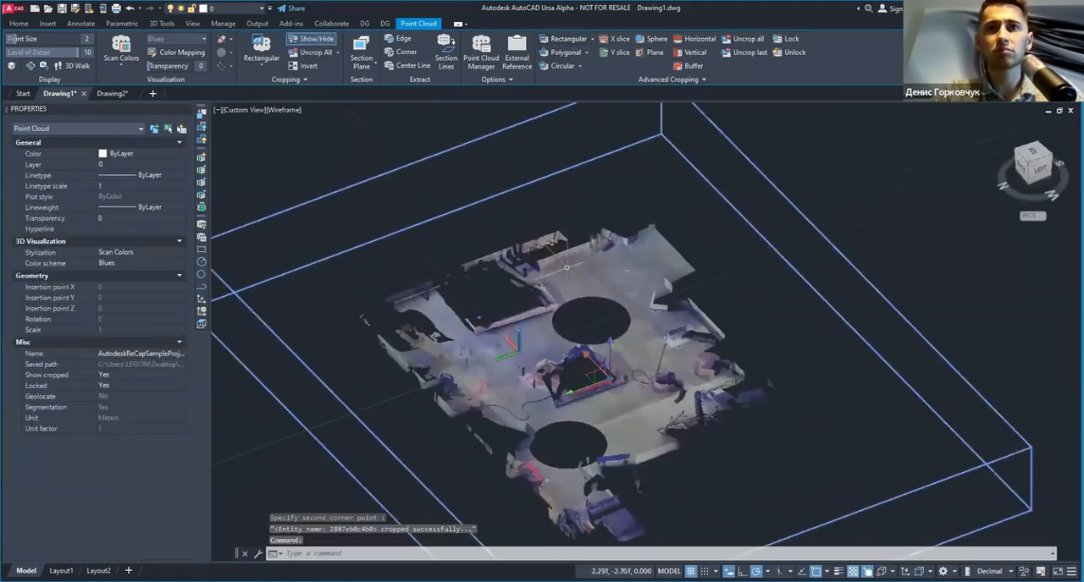
# Step: Switch to the Drawing2 drawing and examine the villa's roof slopes and the two roof windows from several angles
pyautogui.click(120, 97)
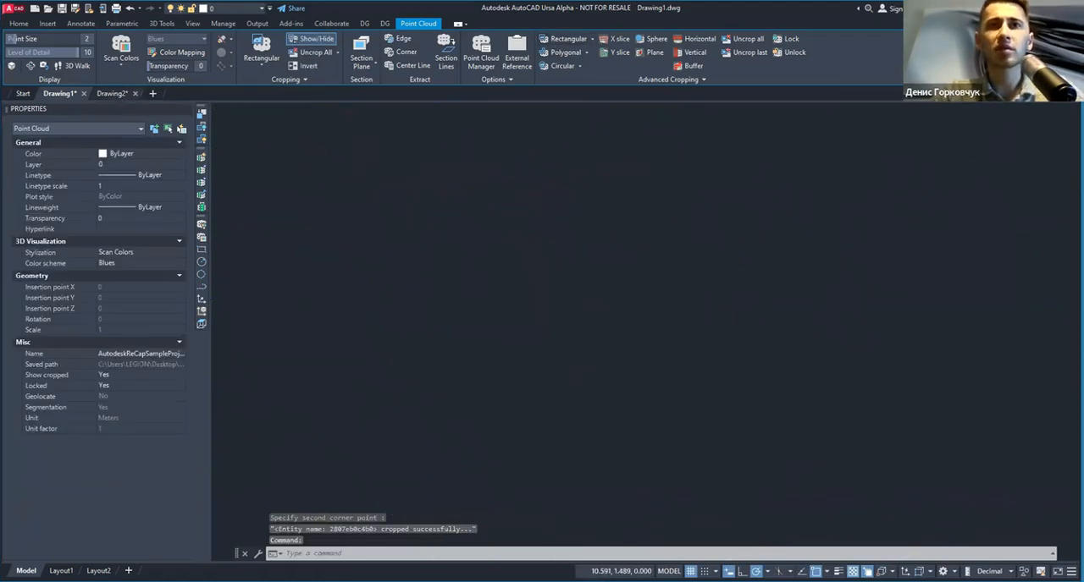
pyautogui.keyDown('shift'); pyautogui.moveTo(552, 333); pyautogui.dragTo(531, 148, button='middle'); pyautogui.keyUp('shift')
pyautogui.press('Escape')
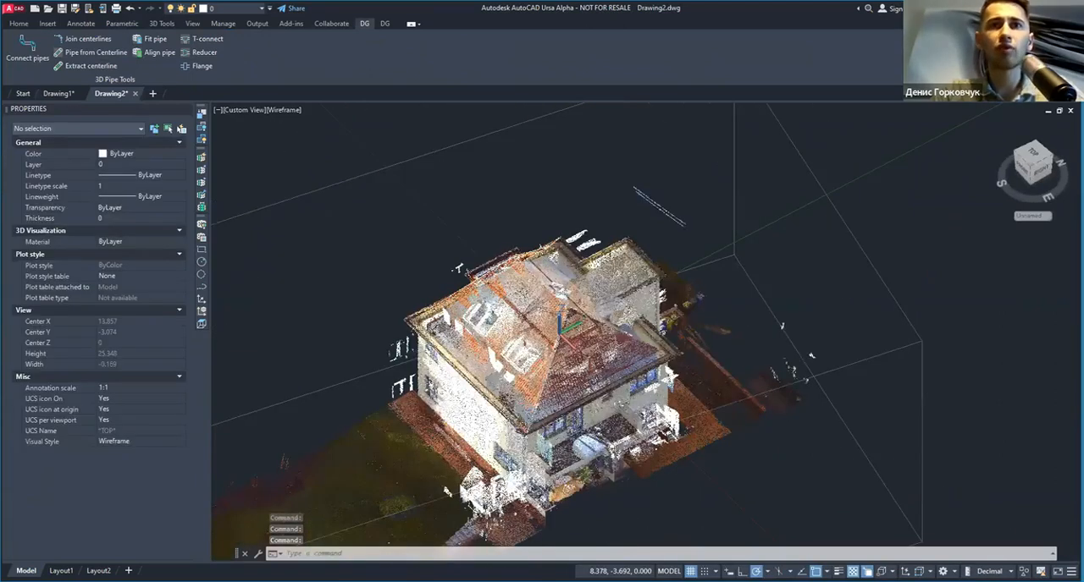
pyautogui.scroll(4, 530, 284)
pyautogui.scroll(2, 581, 449)
pyautogui.scroll(-3, 590, 325)
pyautogui.moveTo(594, 326); pyautogui.dragTo(623, 412, button='middle')
pyautogui.press('Escape')
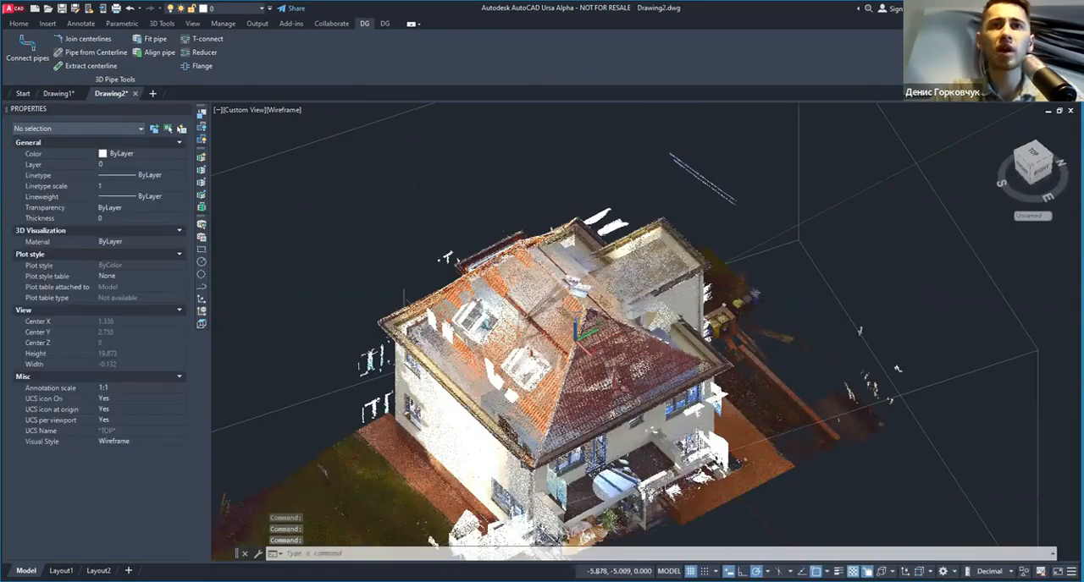
pyautogui.scroll(2, 529, 351)
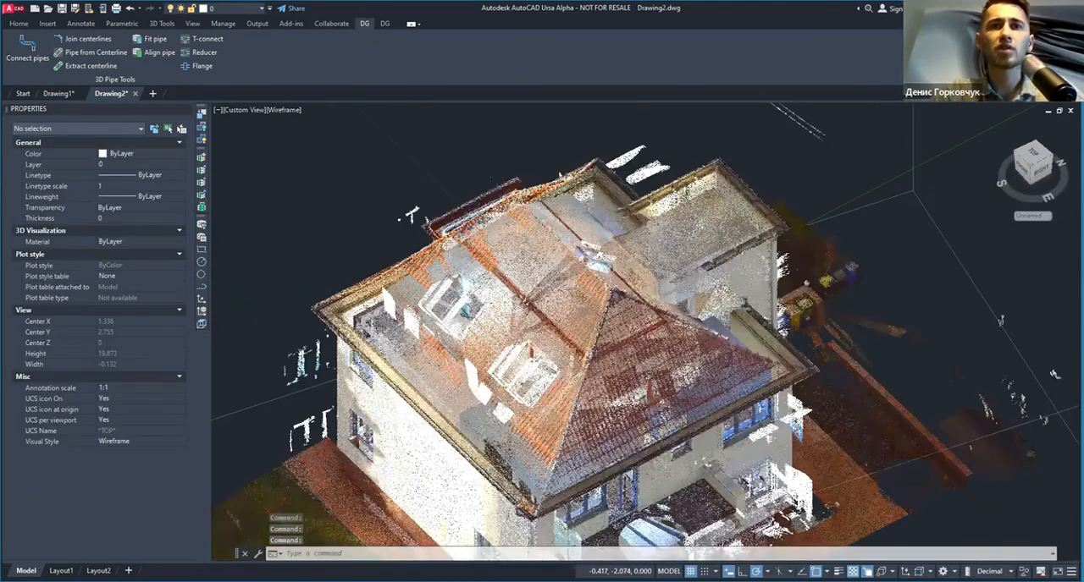
pyautogui.scroll(3, 664, 306)
pyautogui.scroll(-2, 582, 341)
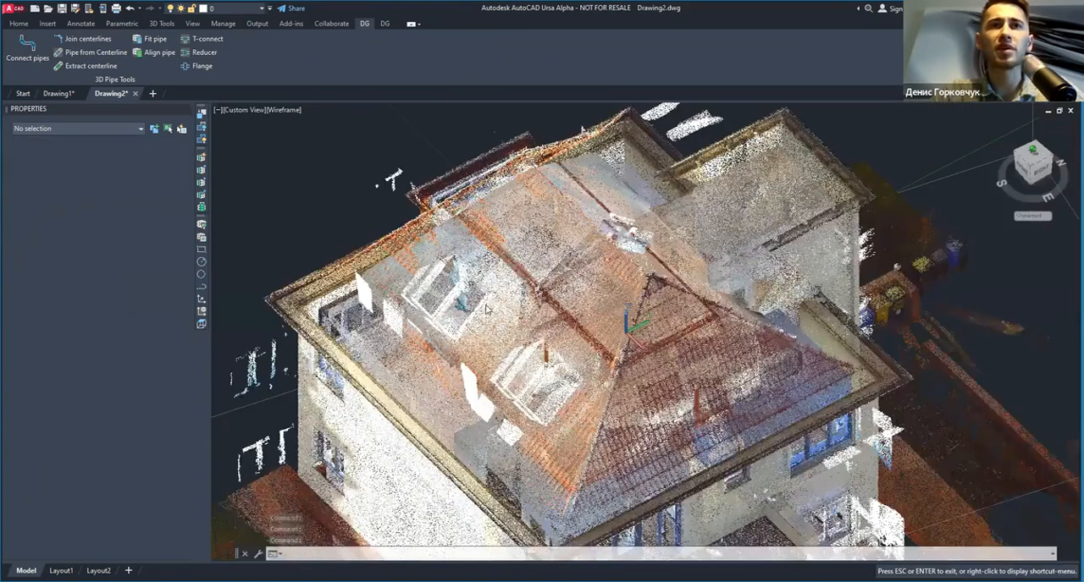
pyautogui.keyDown('shift'); pyautogui.moveTo(495, 322); pyautogui.dragTo(461, 254, button='middle'); pyautogui.keyUp('shift')
pyautogui.scroll(-3, 580, 289)
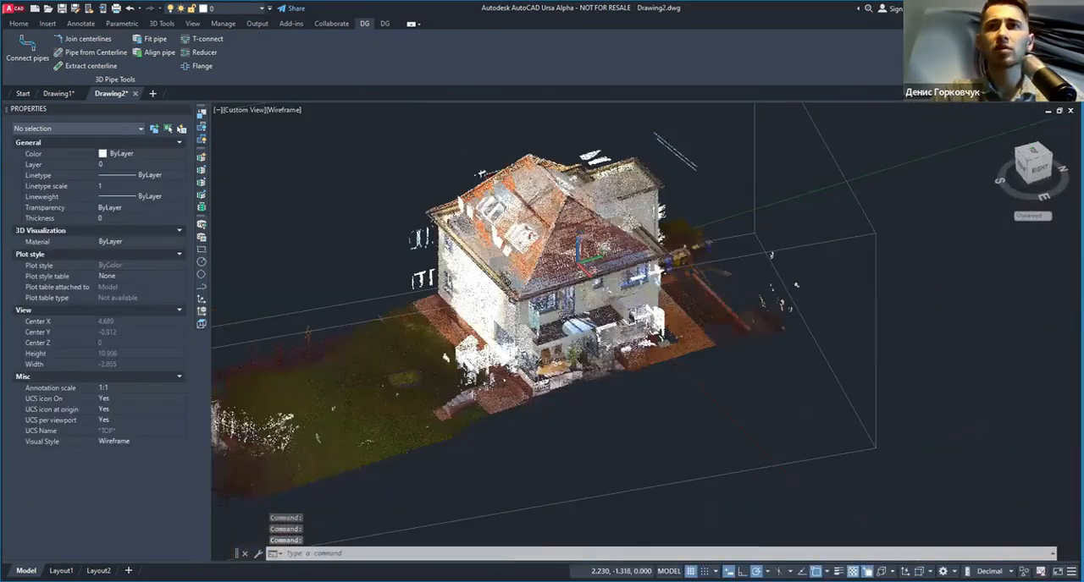
# Step: Apply a plane crop to the villa point cloud along the sloped roof surface with the two roof windows, saving the crop and plane UCS
pyautogui.click(1040, 168)
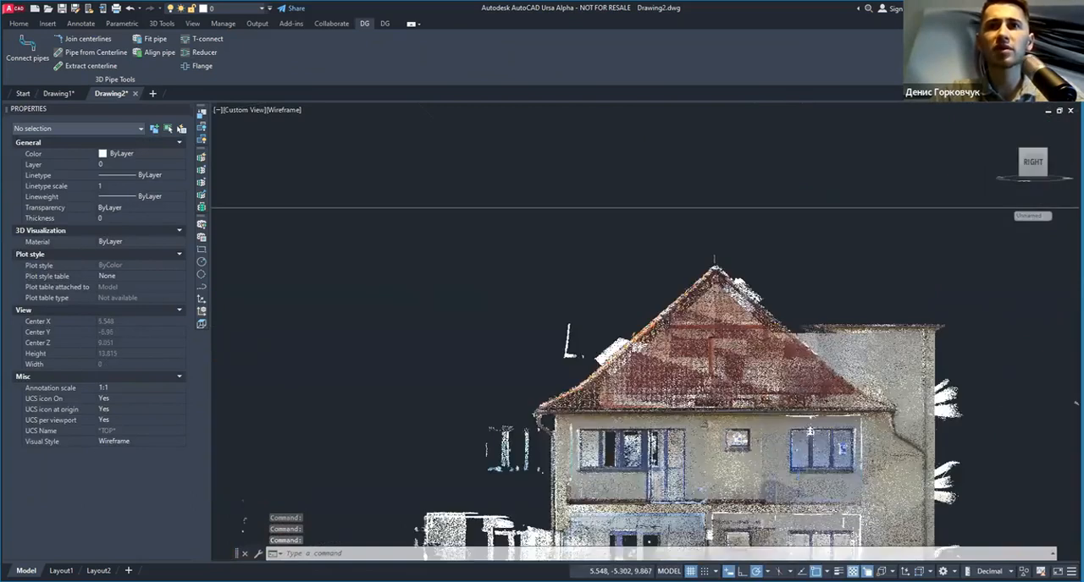
pyautogui.scroll(4, 704, 302)
pyautogui.click(19, 23)
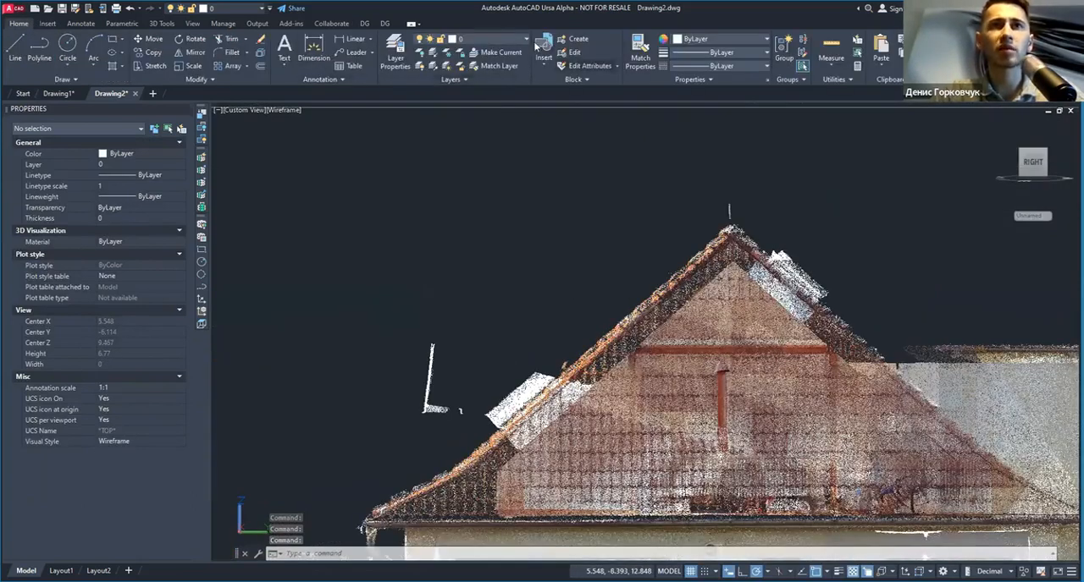
pyautogui.click(768, 159)
pyautogui.click(770, 156)
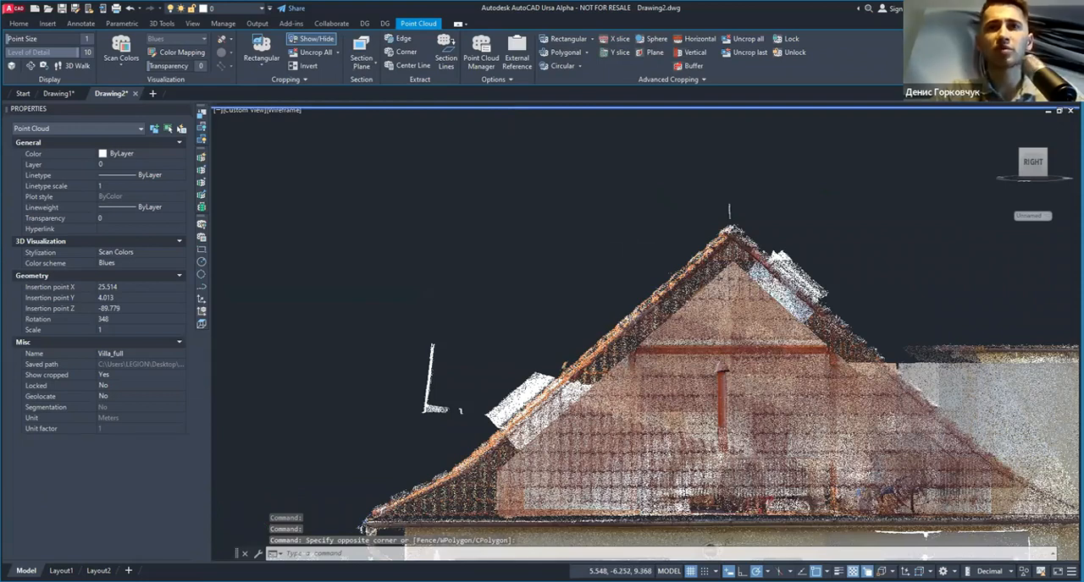
pyautogui.scroll(-4, 609, 335)
pyautogui.keyDown('shift'); pyautogui.moveTo(540, 322); pyautogui.dragTo(591, 356, button='middle'); pyautogui.keyUp('shift')
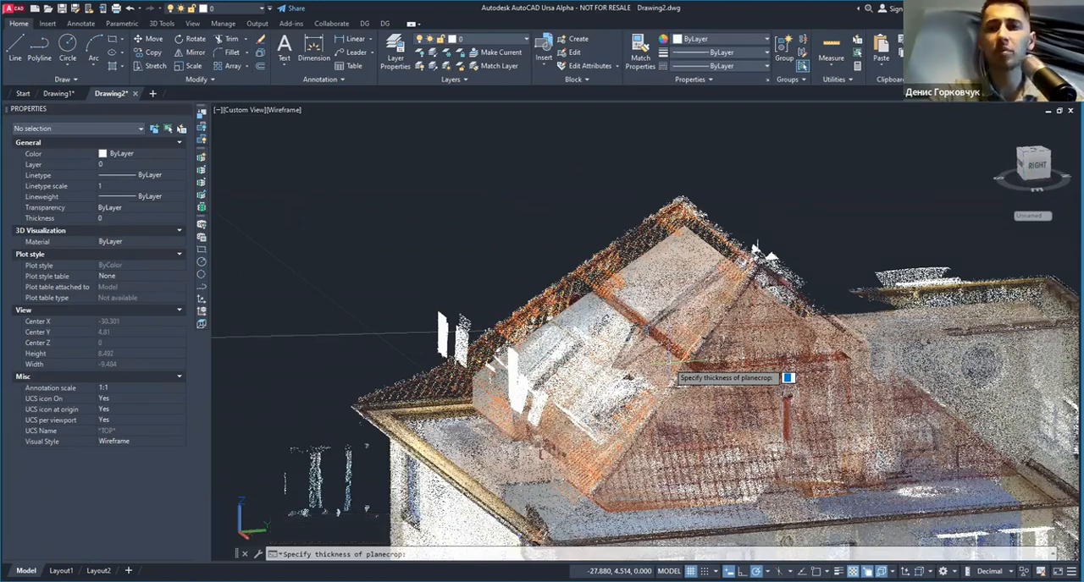
pyautogui.click(669, 365)
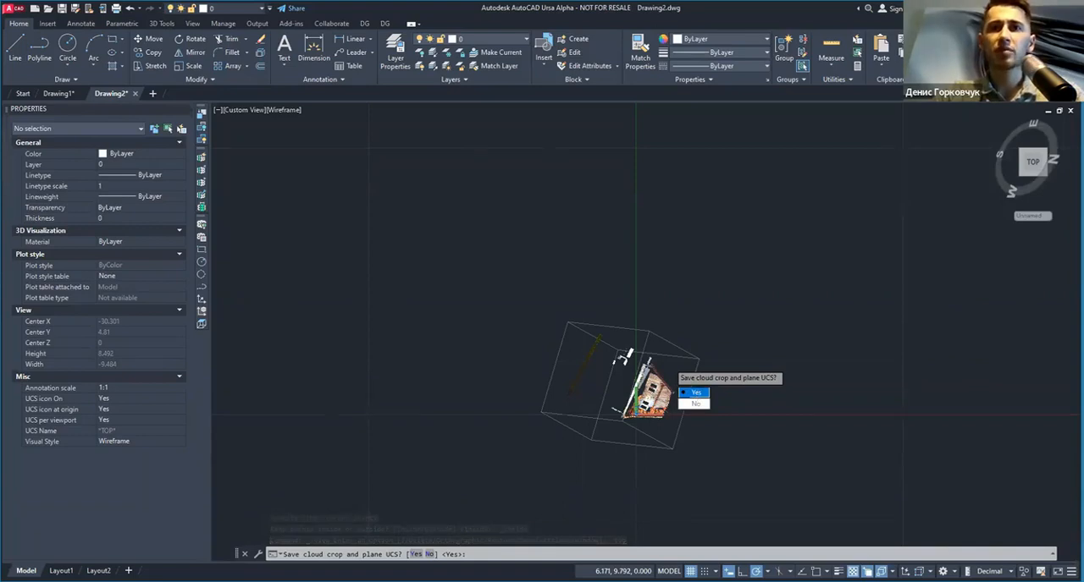
pyautogui.click(696, 392)
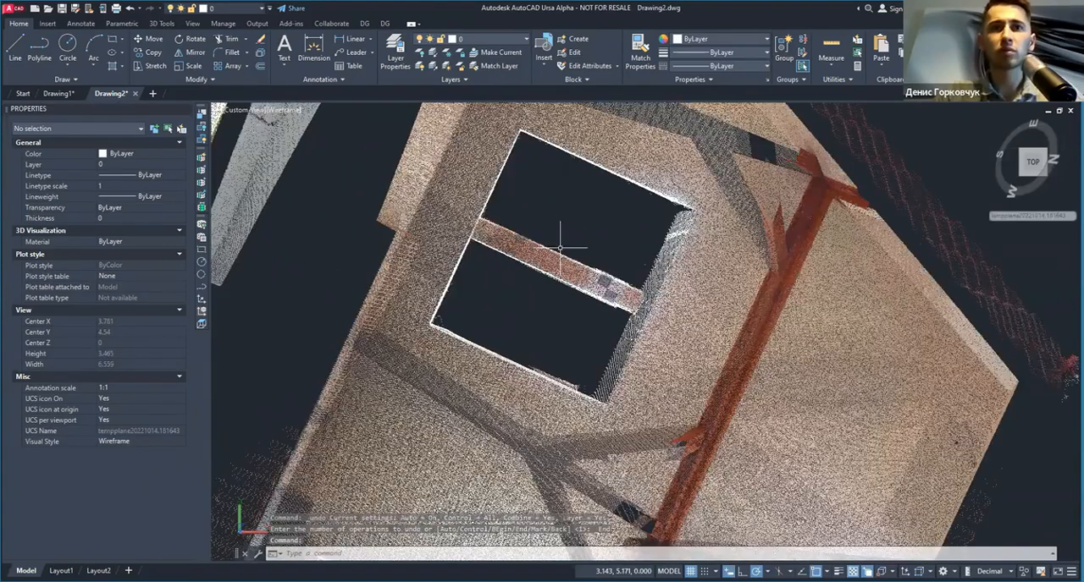
# Step: Return to the world coordinate system's top view and remove all crops from the villa point cloud
pyautogui.scroll(-3, 559, 248)
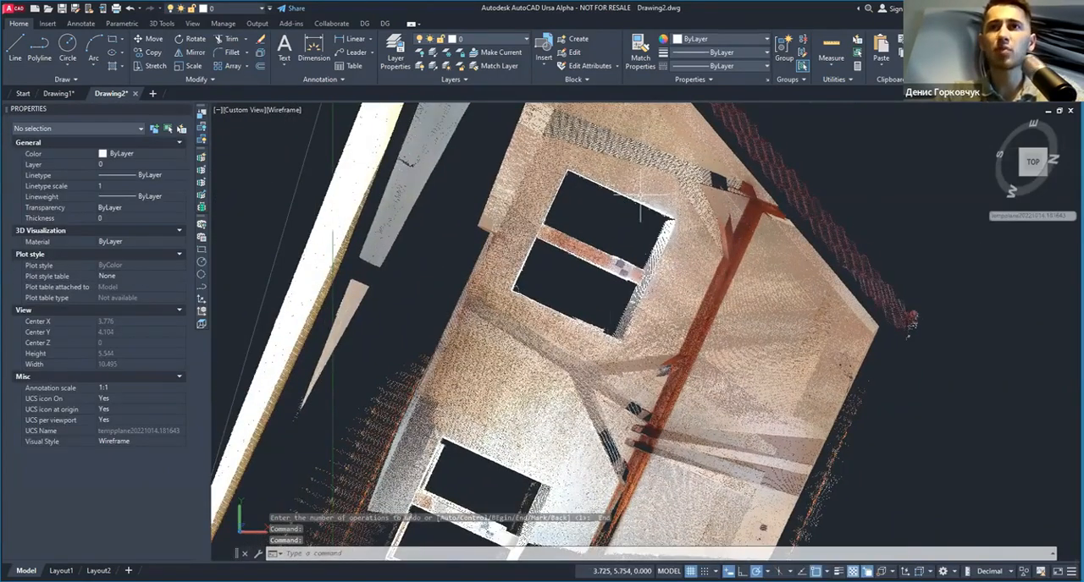
pyautogui.keyDown('shift'); pyautogui.moveTo(589, 254); pyautogui.dragTo(577, 296, button='middle'); pyautogui.keyUp('shift')
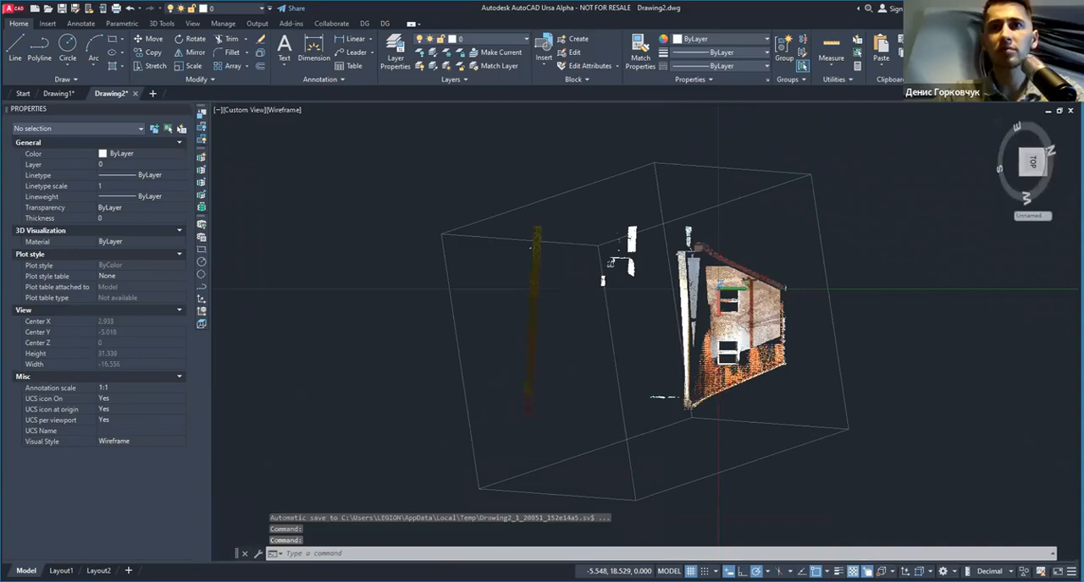
pyautogui.scroll(5, 780, 310)
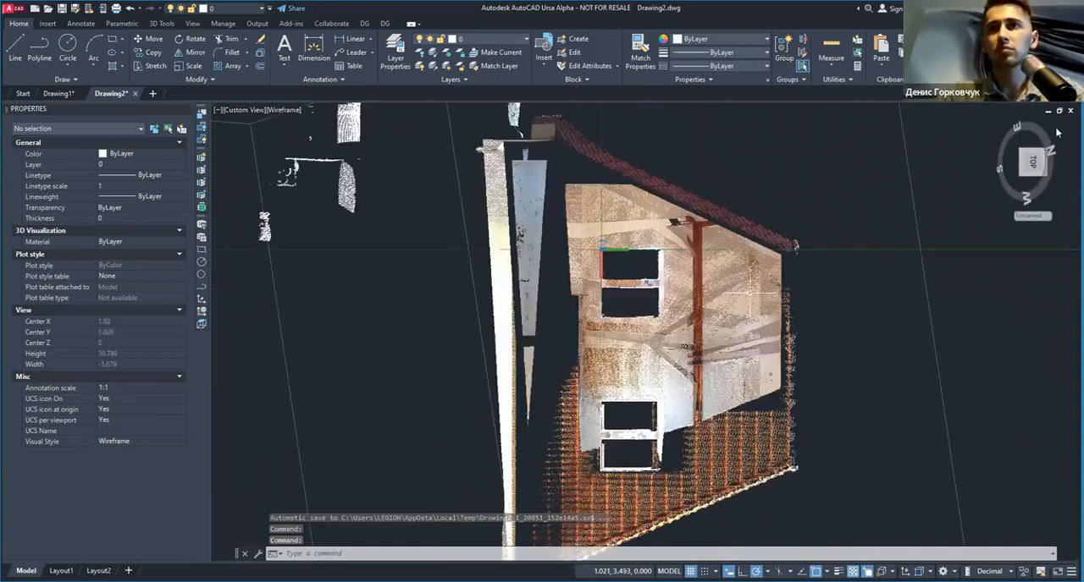
pyautogui.keyDown('shift'); pyautogui.moveTo(600, 220); pyautogui.dragTo(600, 284, button='middle'); pyautogui.keyUp('shift')
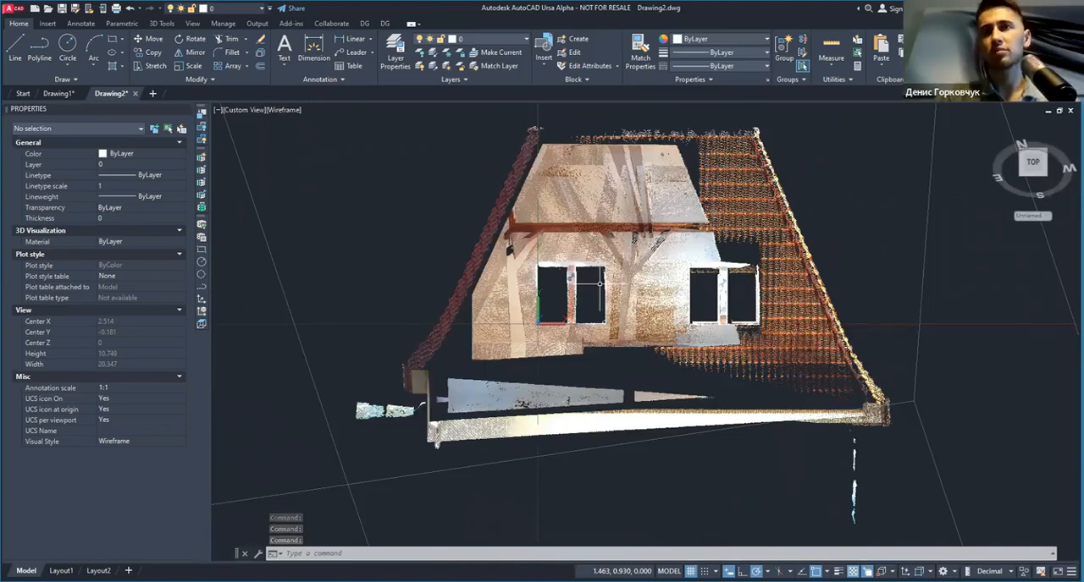
pyautogui.scroll(-4, 600, 284)
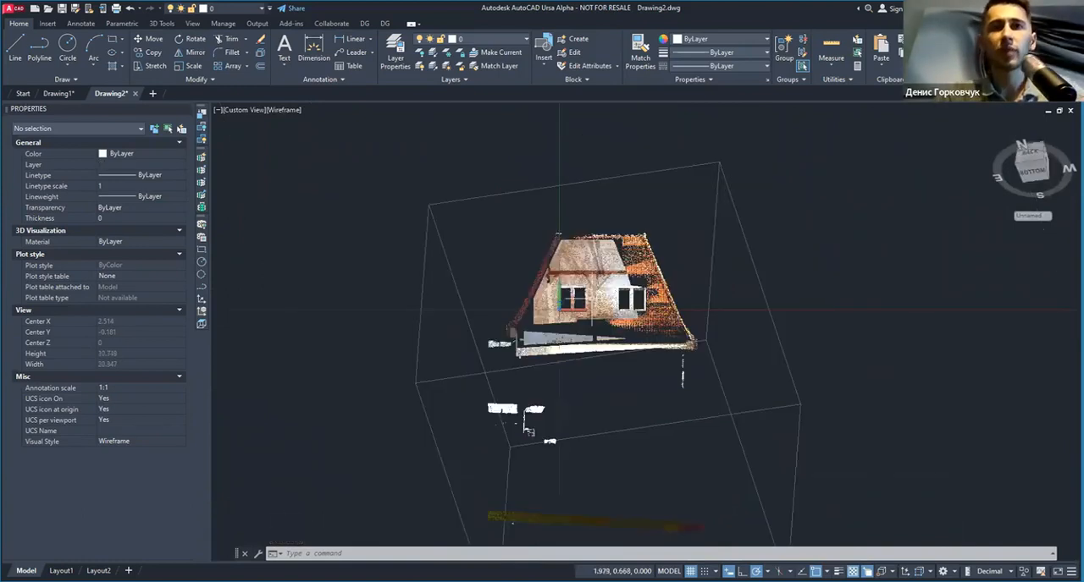
pyautogui.click(780, 201)
pyautogui.click(651, 193)
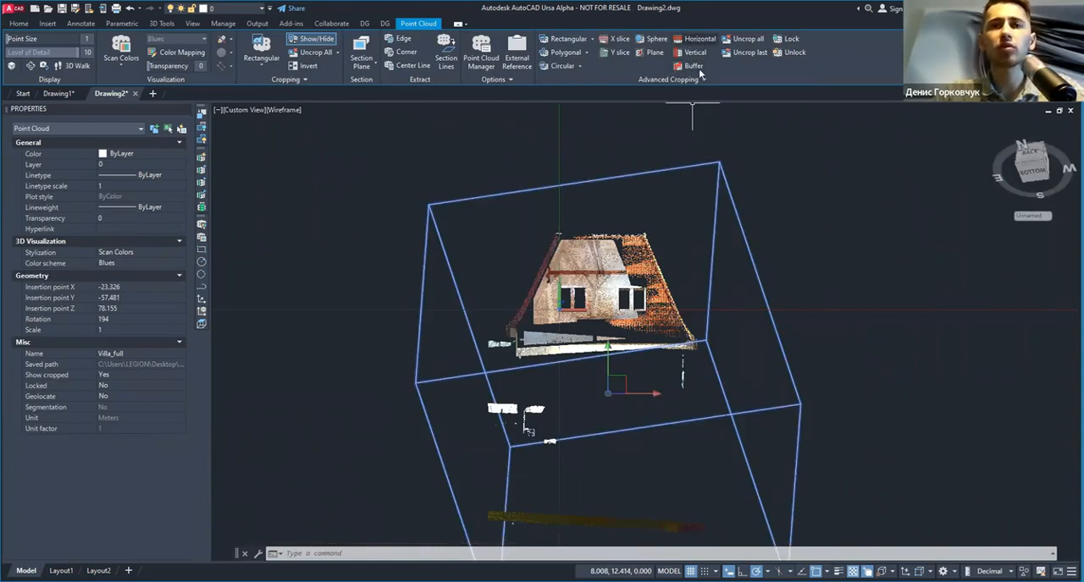
pyautogui.moveTo(706, 215)
pyautogui.keyDown('shift'); pyautogui.mouseDown(button='middle')
pyautogui.moveTo(716, 237)
pyautogui.moveTo(711, 223)
pyautogui.mouseUp(button='middle'); pyautogui.keyUp('shift')
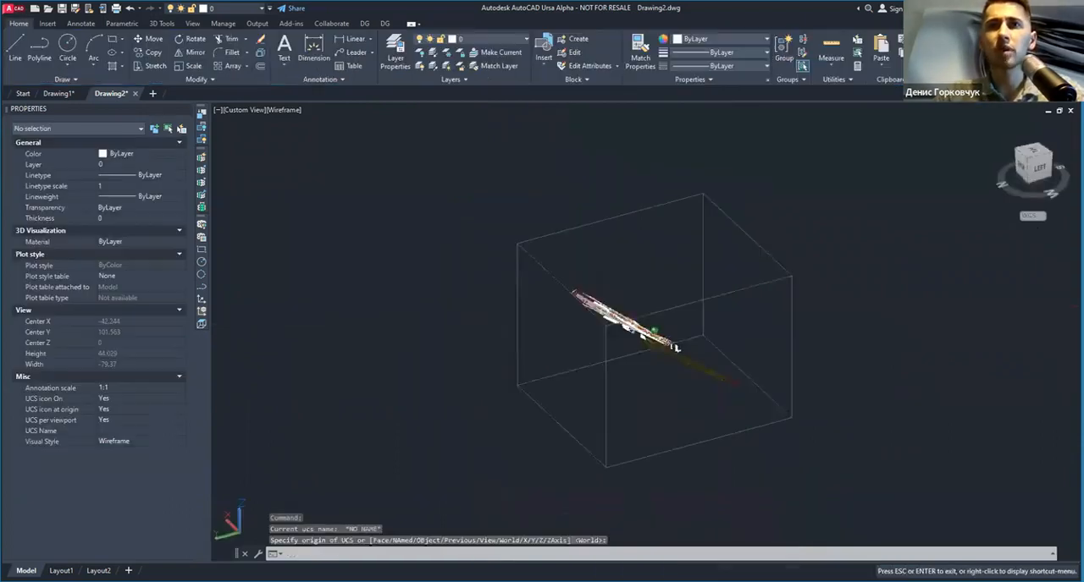
pyautogui.keyDown('shift'); pyautogui.moveTo(643, 338); pyautogui.dragTo(614, 355, button='middle'); pyautogui.keyUp('shift')
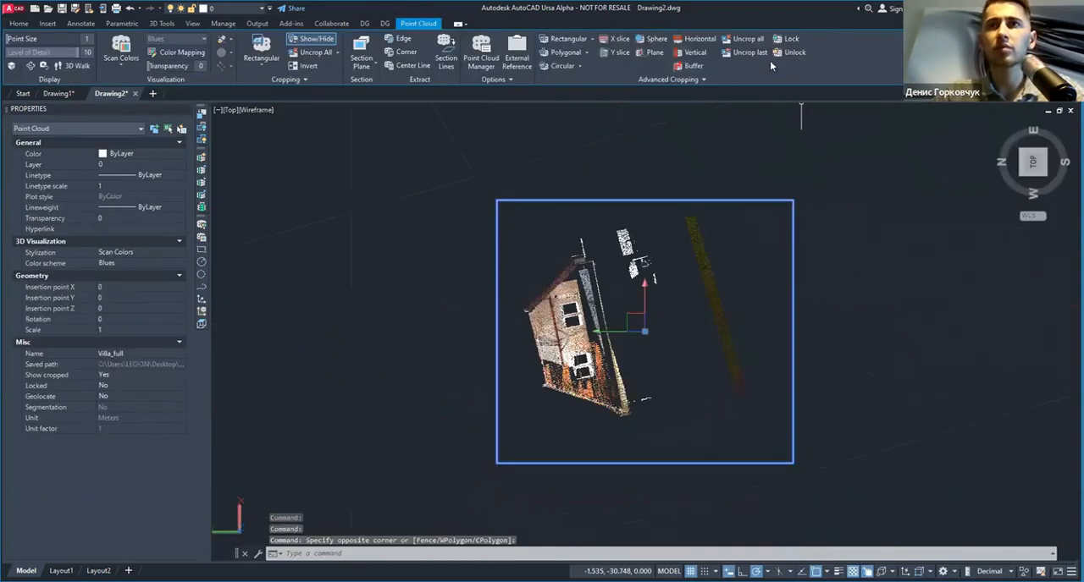
pyautogui.scroll(5, 713, 119)
pyautogui.click(714, 119)
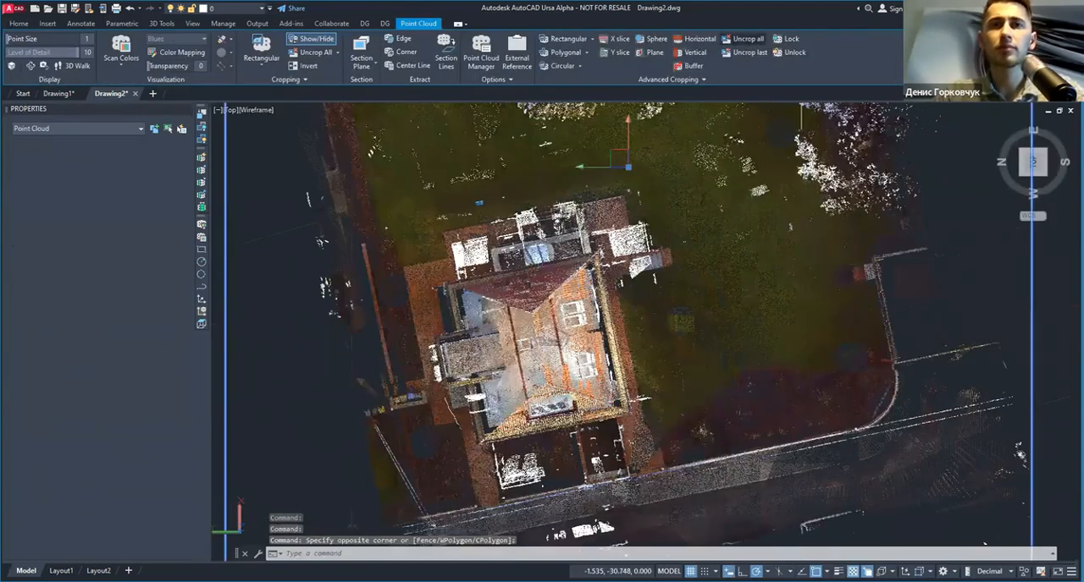
pyautogui.click(743, 39)
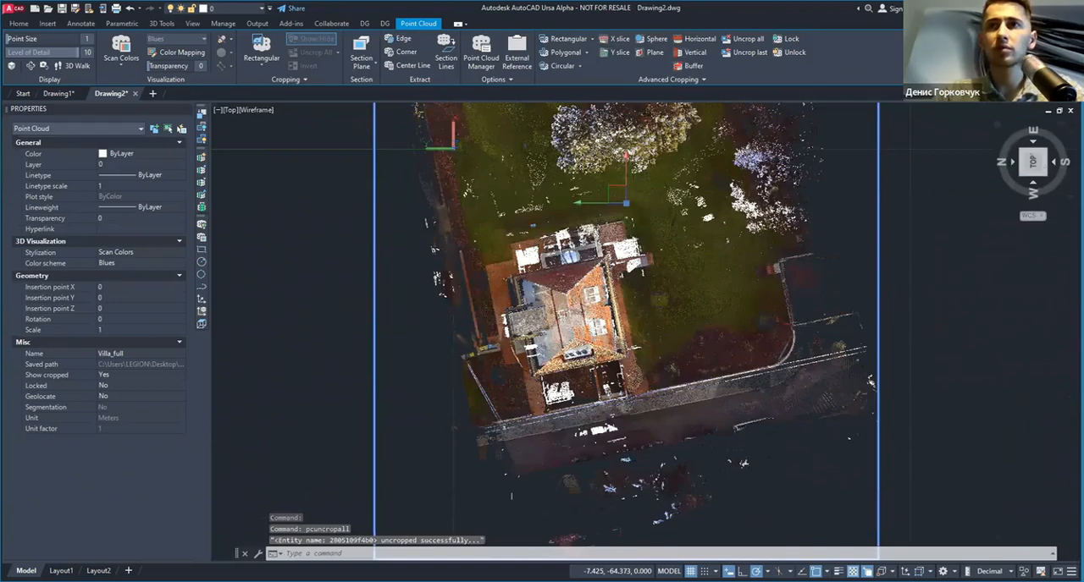
# Step: Restore the Local UCS and align the top view of the villa with it
pyautogui.click(1037, 240)
pyautogui.click(1033, 161)
pyautogui.click(1072, 133)
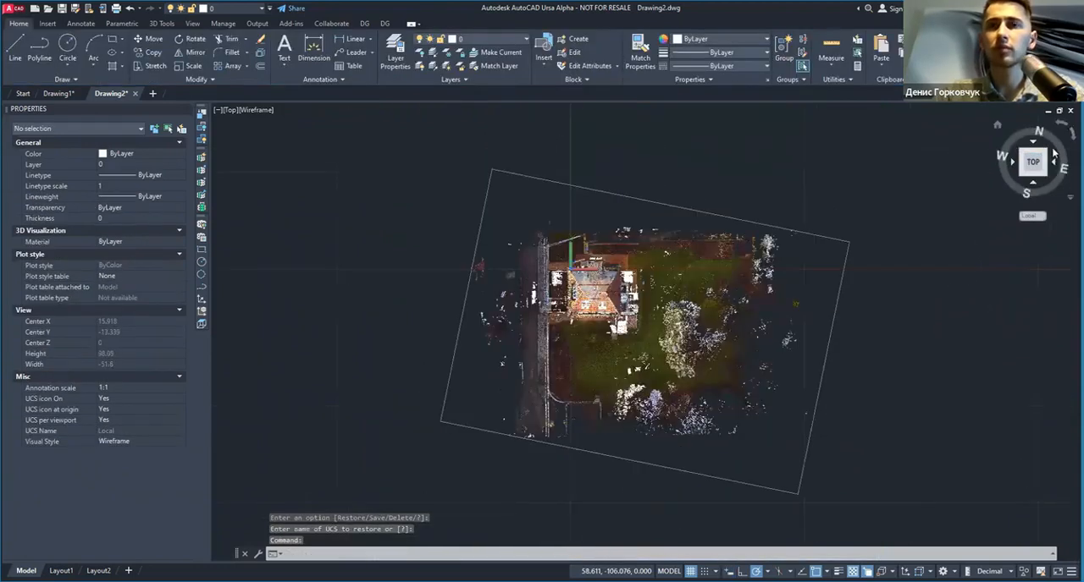
pyautogui.scroll(3, 627, 290)
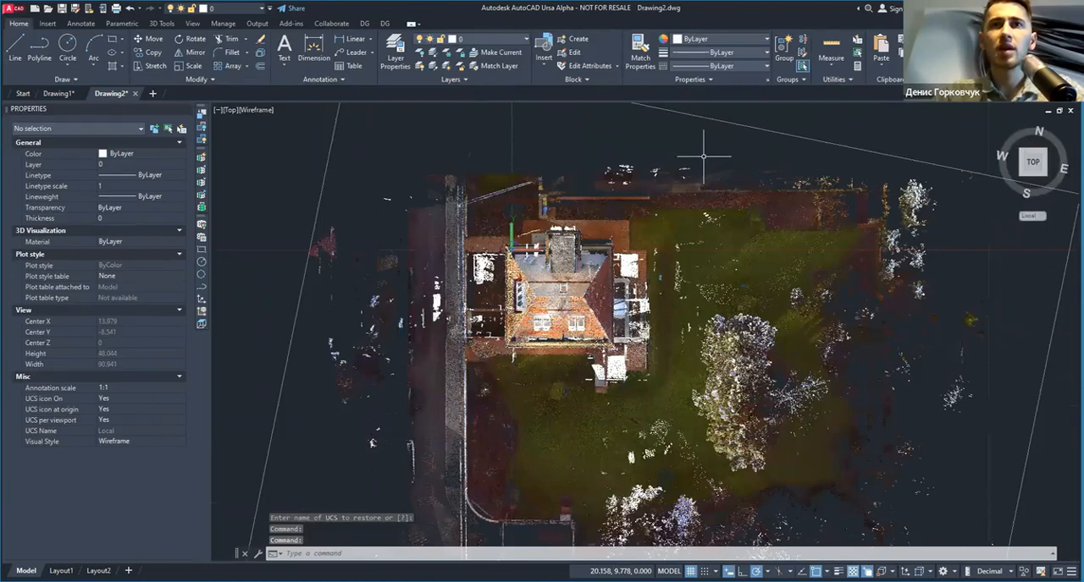
# Step: Create a horizontal section of the villa point cloud at about 5.2 m height through the upper windows, 0.1 thick, including the 10x section
pyautogui.click(738, 116)
pyautogui.click(684, 105)
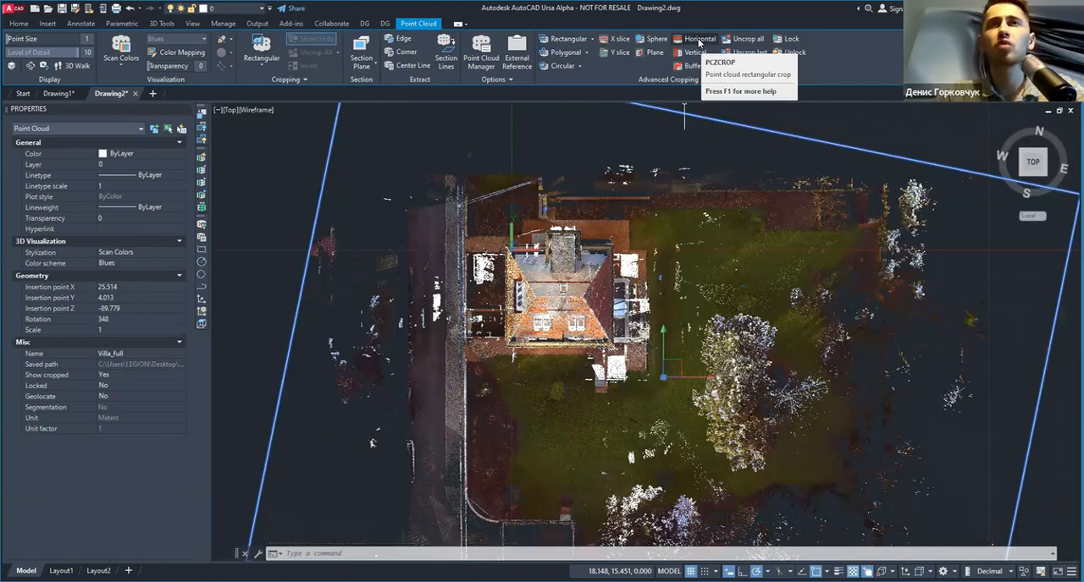
pyautogui.click(698, 40)
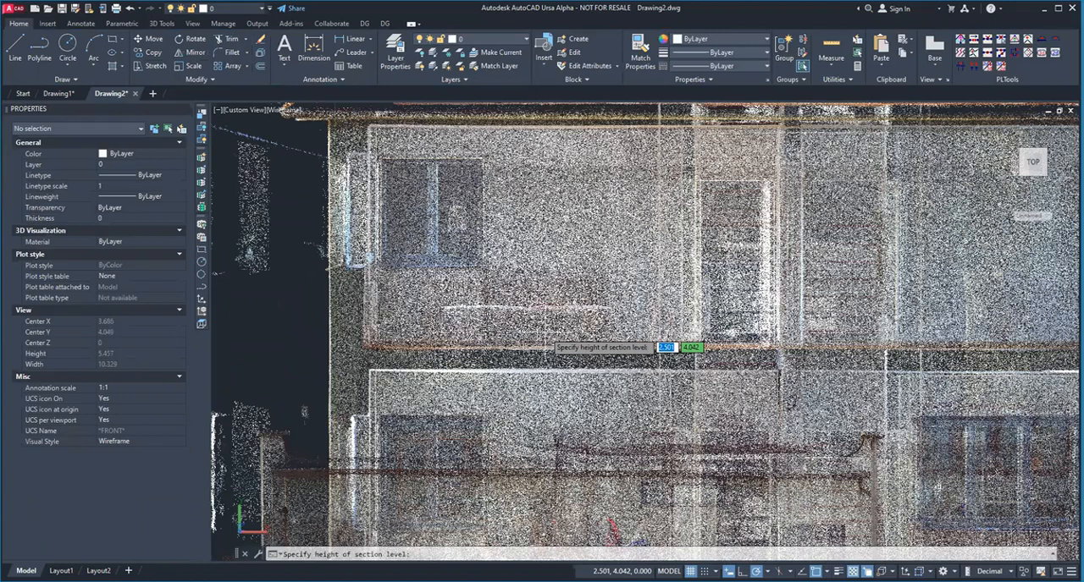
pyautogui.moveTo(545, 333); pyautogui.dragTo(542, 361, button='middle')
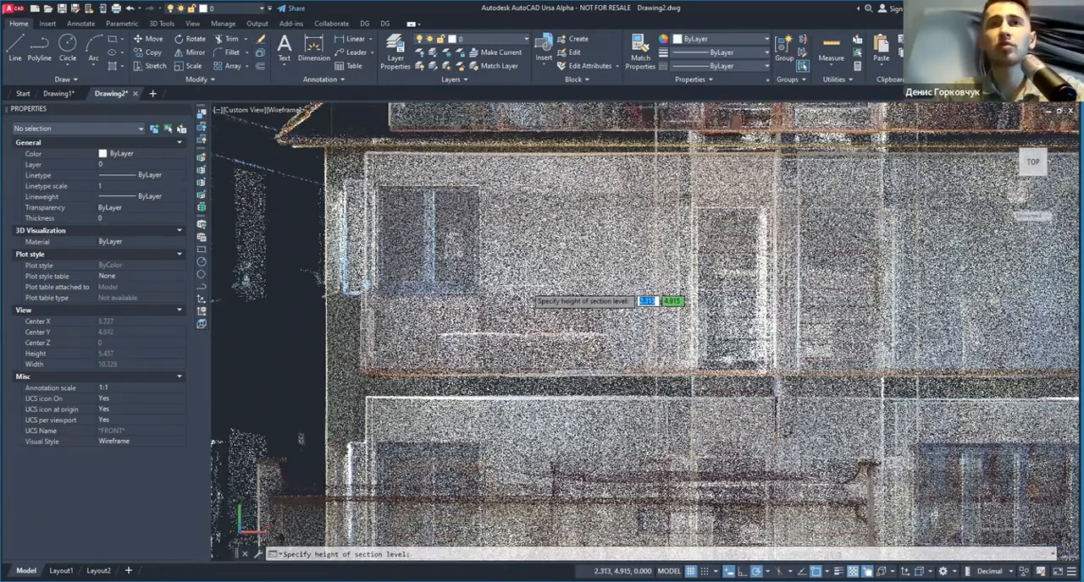
pyautogui.click(510, 262)
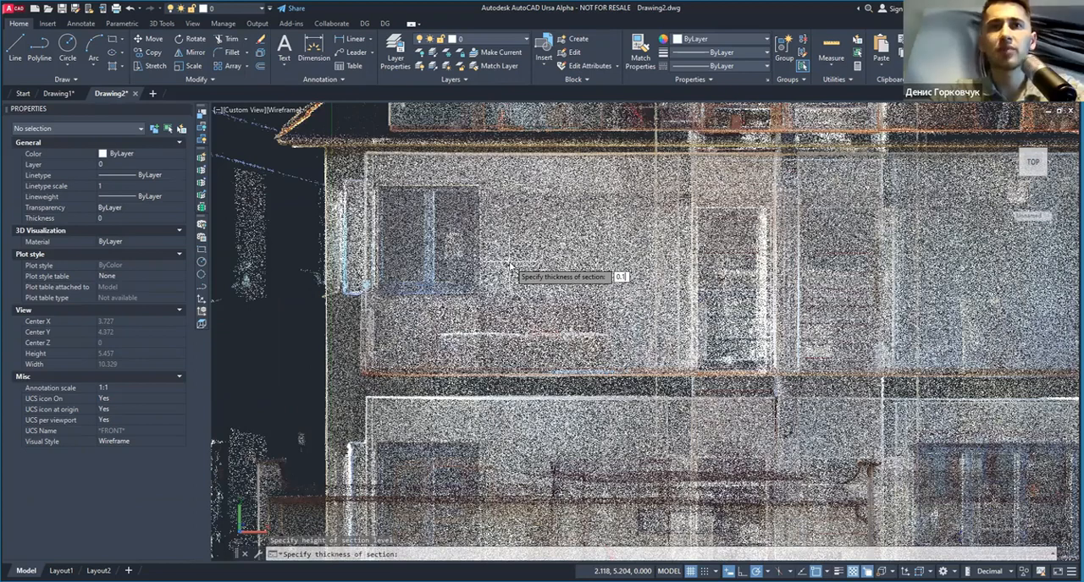
pyautogui.press('Return')
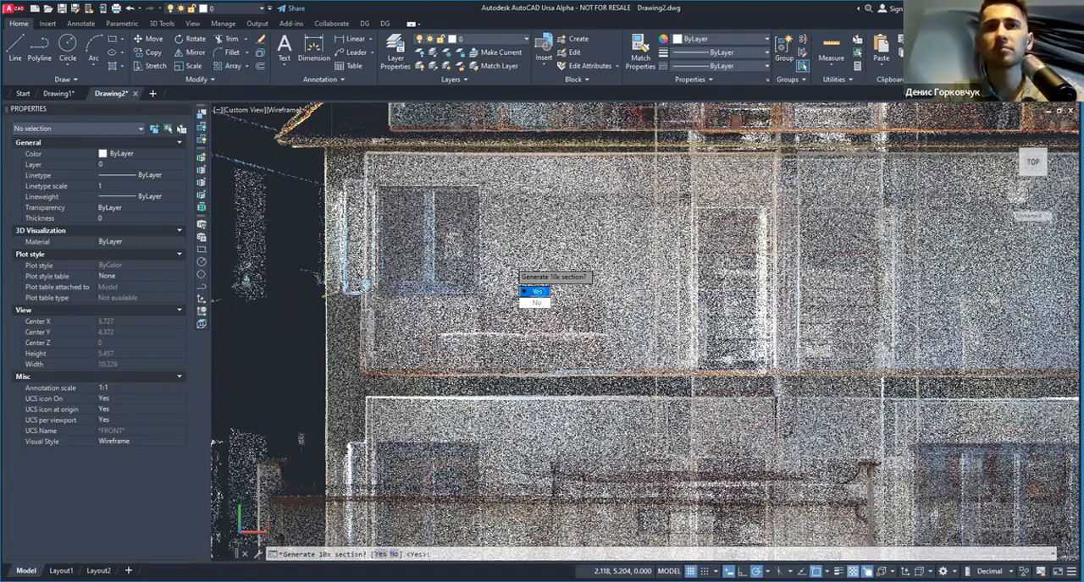
pyautogui.click(537, 291)
pyautogui.scroll(2, 536, 288)
pyautogui.moveTo(557, 243); pyautogui.dragTo(431, 261, button='middle')
pyautogui.scroll(-3, 474, 250)
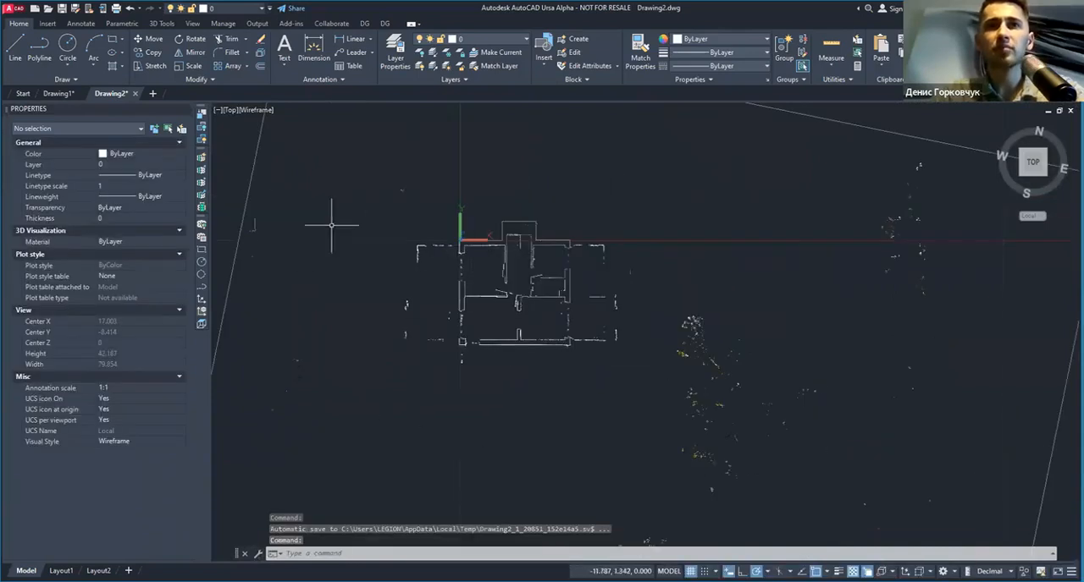
# Step: Restore the crop state z_crop at 5.204m_(1) on the villa point cloud and inspect the thicker floor plan section
pyautogui.click(286, 168)
pyautogui.click(240, 191)
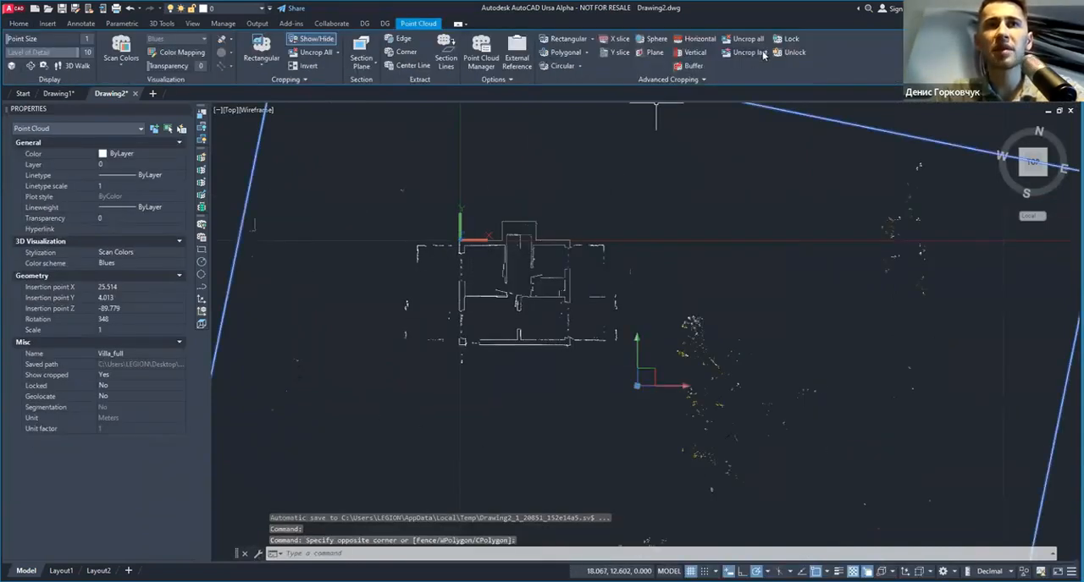
pyautogui.click(683, 80)
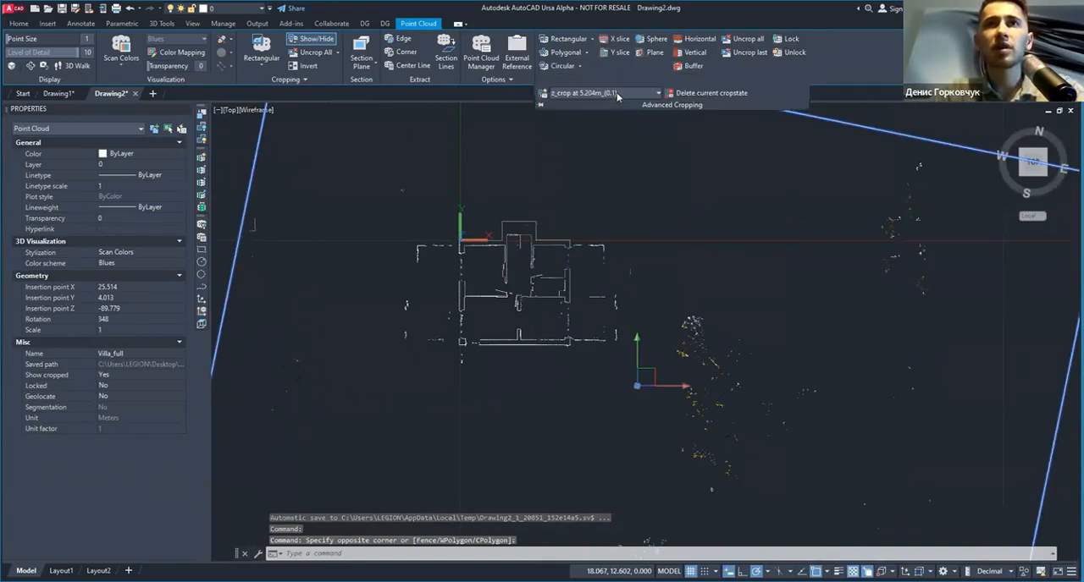
pyautogui.click(616, 93)
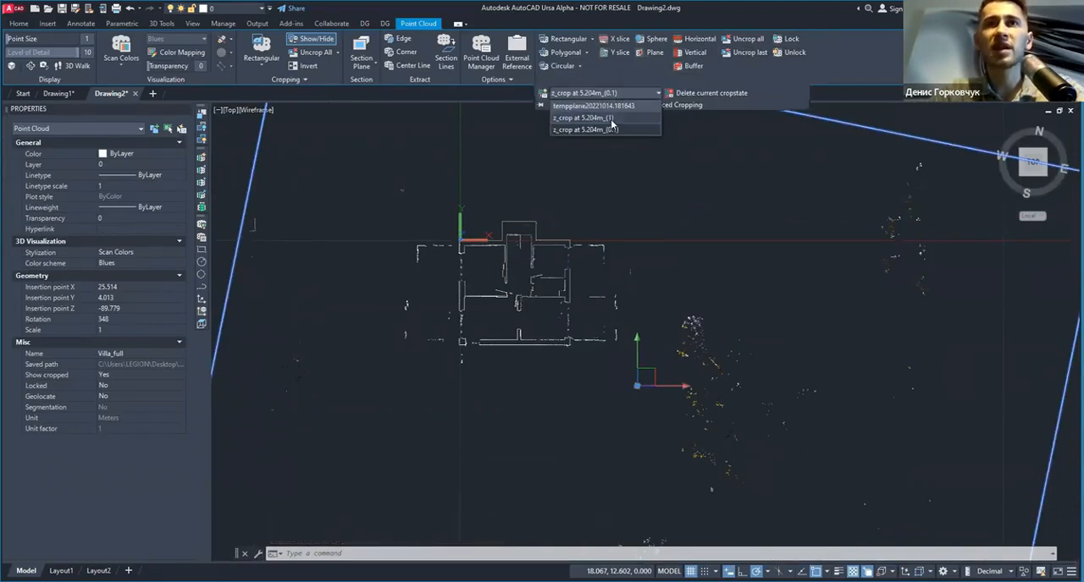
pyautogui.click(611, 119)
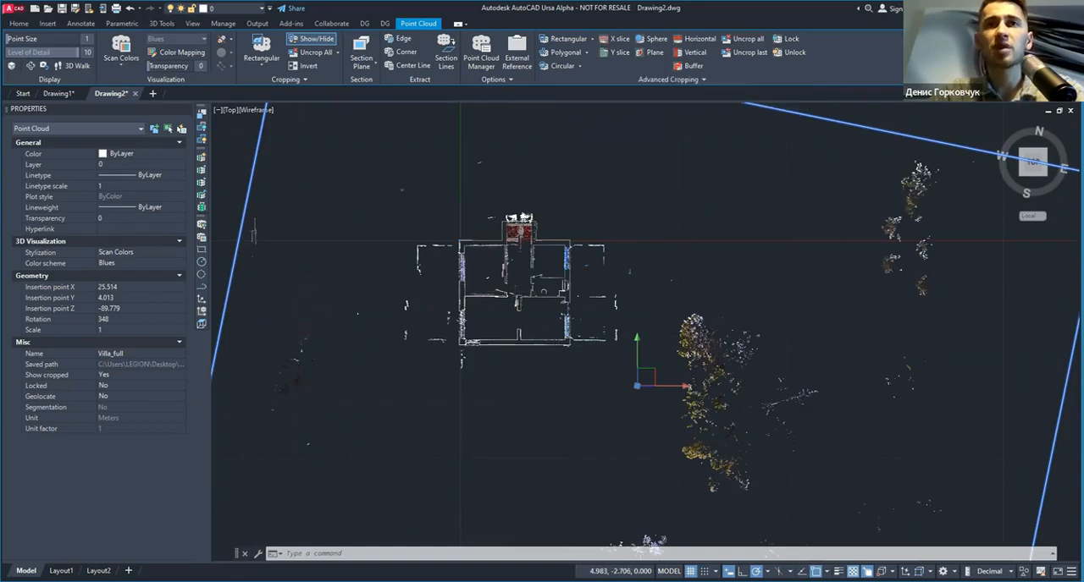
pyautogui.scroll(4, 536, 273)
pyautogui.scroll(2, 537, 273)
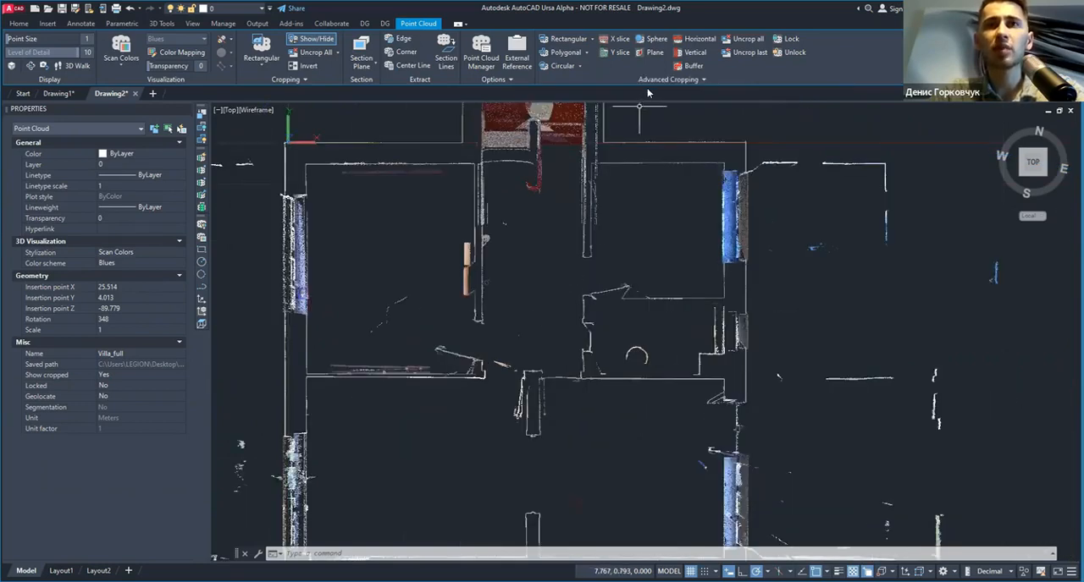
pyautogui.scroll(3, 608, 284)
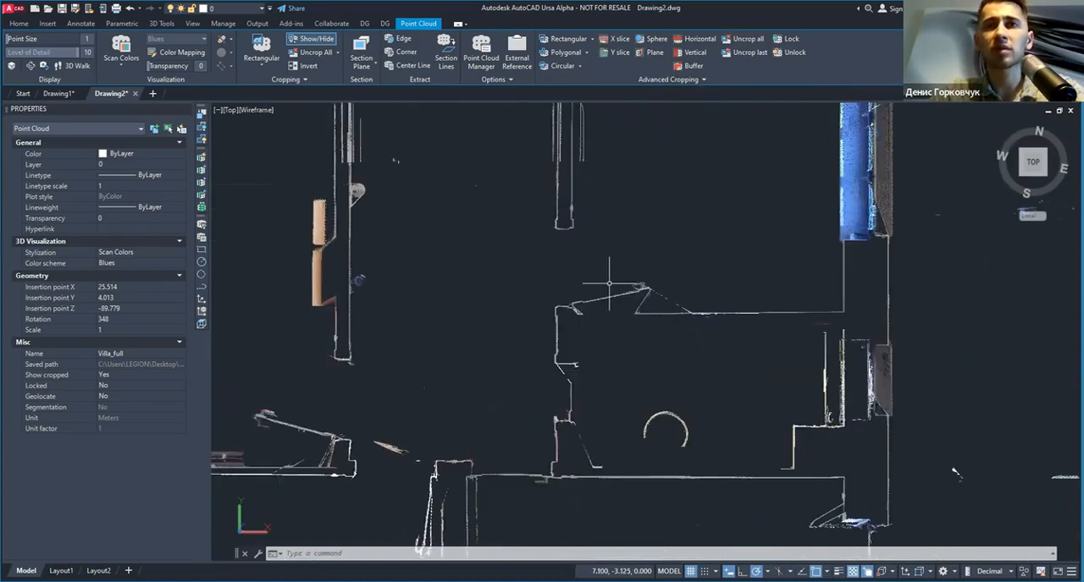
# Step: Compare the two horizontal sections by switching to z_crop at 5.204m_(0.1) and returning to z_crop at 5.204m_(1)
pyautogui.click(648, 81)
pyautogui.click(611, 94)
pyautogui.click(614, 130)
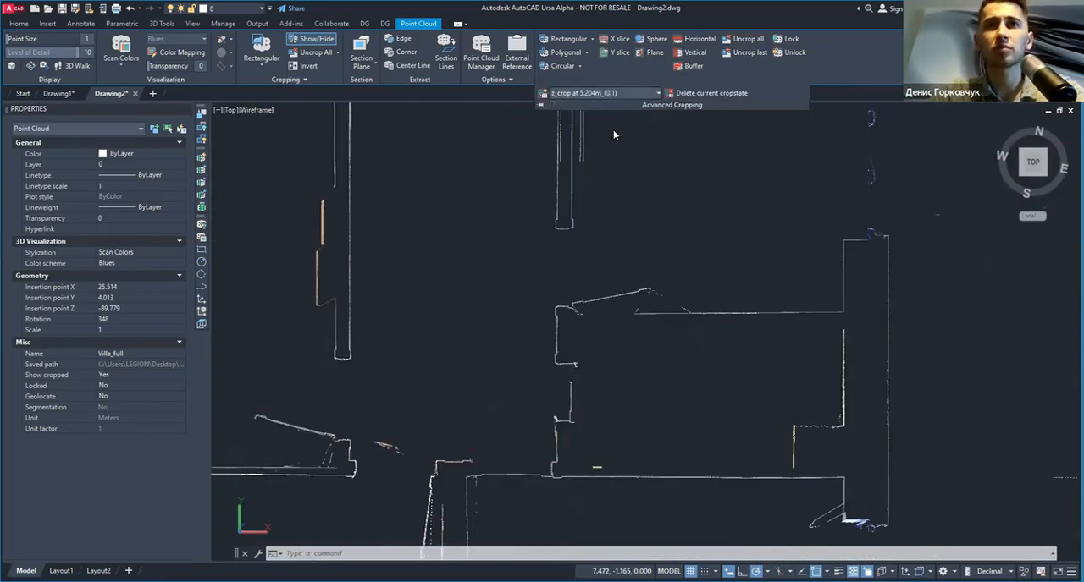
pyautogui.click(624, 95)
pyautogui.click(612, 124)
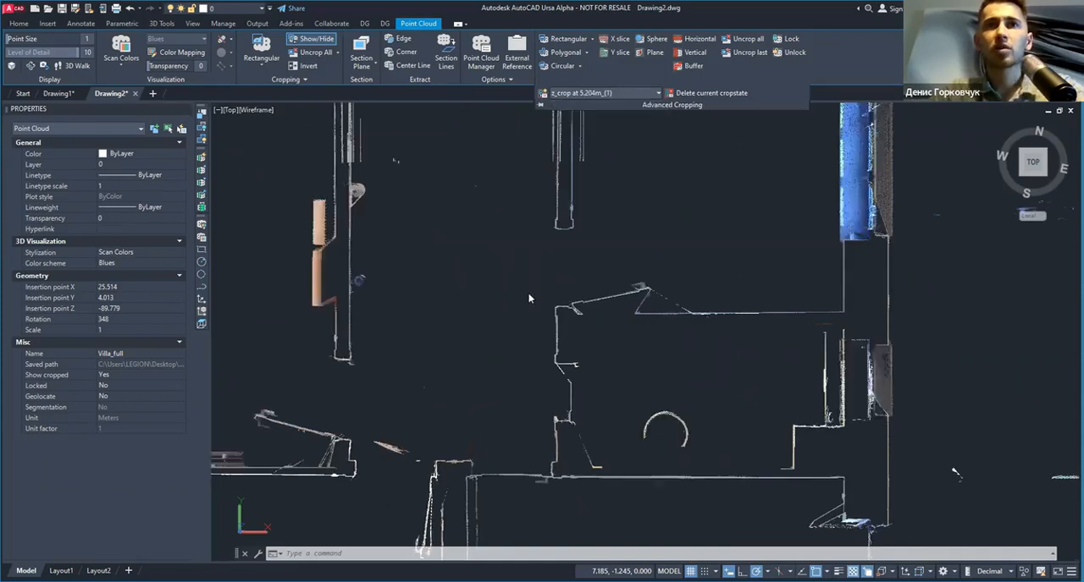
# Step: Remove all crops from the villa point cloud
pyautogui.scroll(-3, 528, 292)
pyautogui.scroll(-3, 527, 283)
pyautogui.moveTo(526, 283); pyautogui.dragTo(533, 346, button='middle')
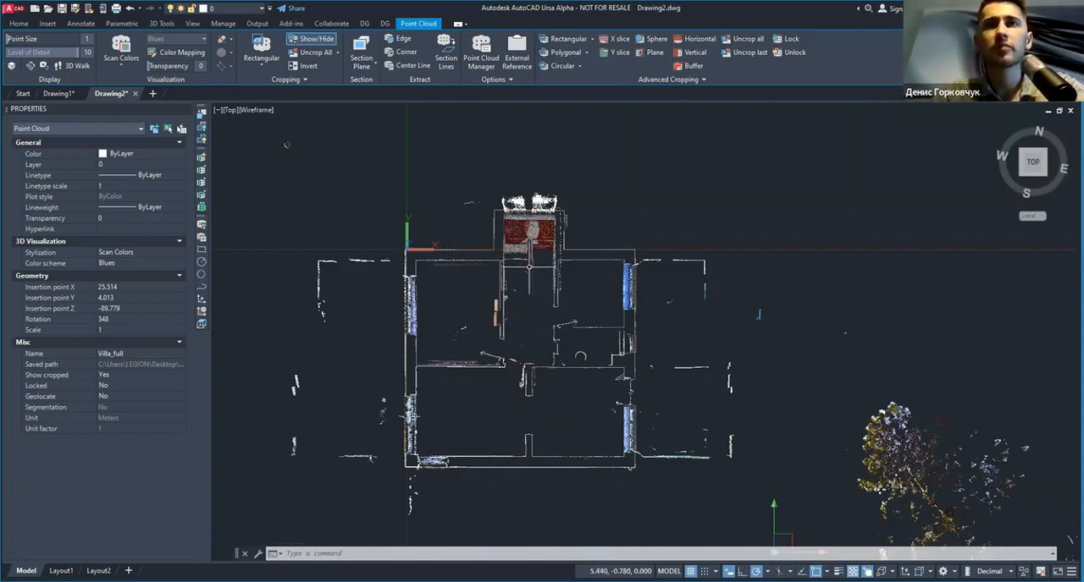
pyautogui.scroll(-2, 562, 300)
pyautogui.scroll(-2, 552, 346)
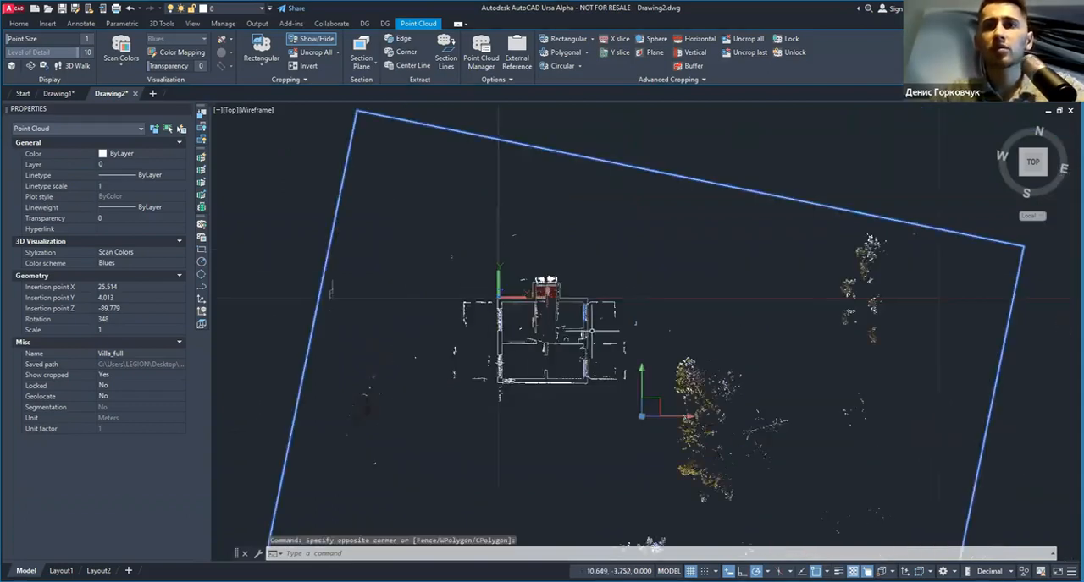
pyautogui.click(748, 41)
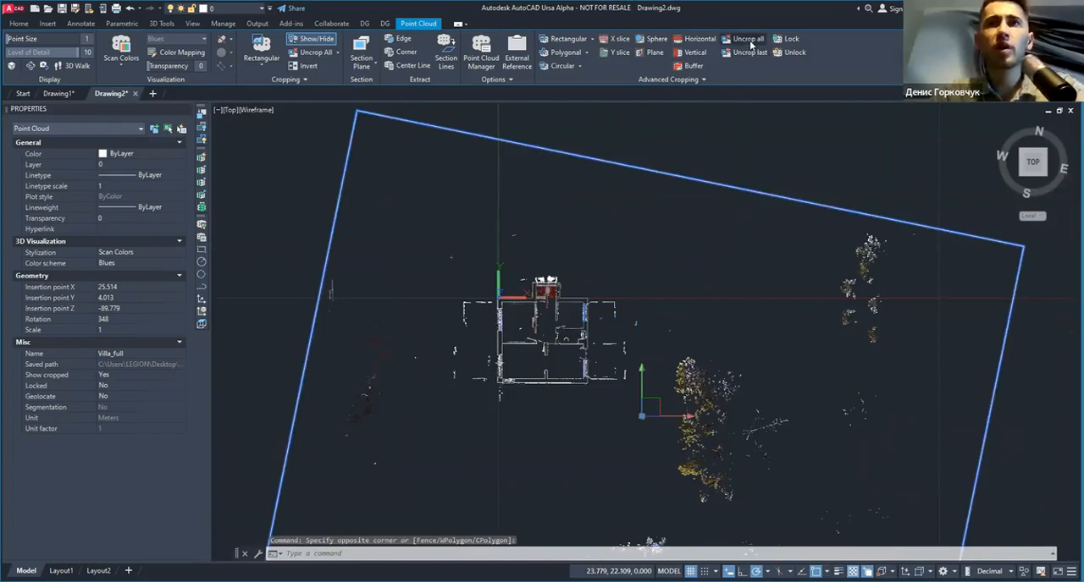
pyautogui.click(745, 38)
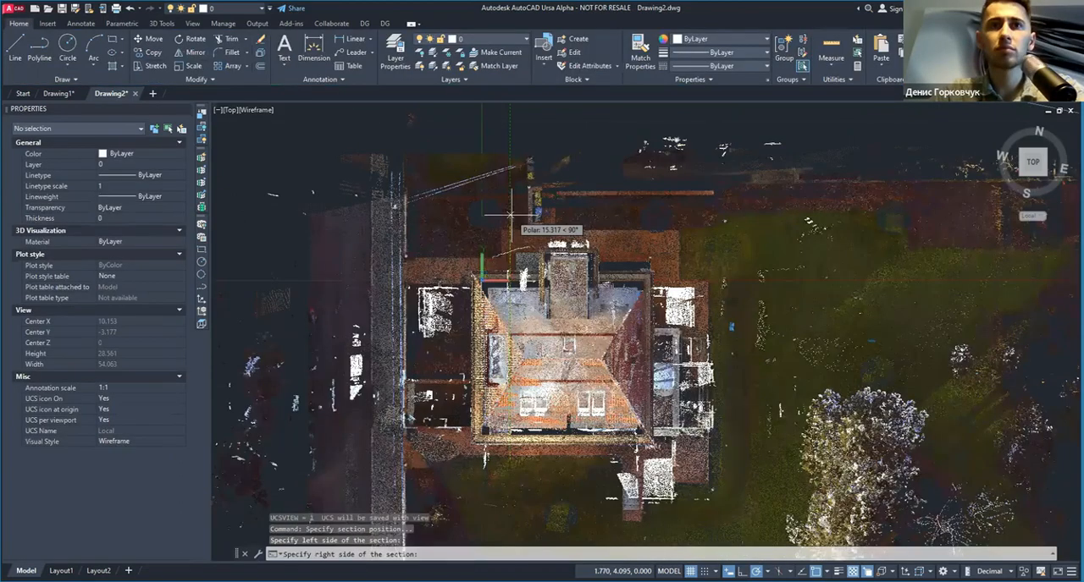
pyautogui.click(511, 210)
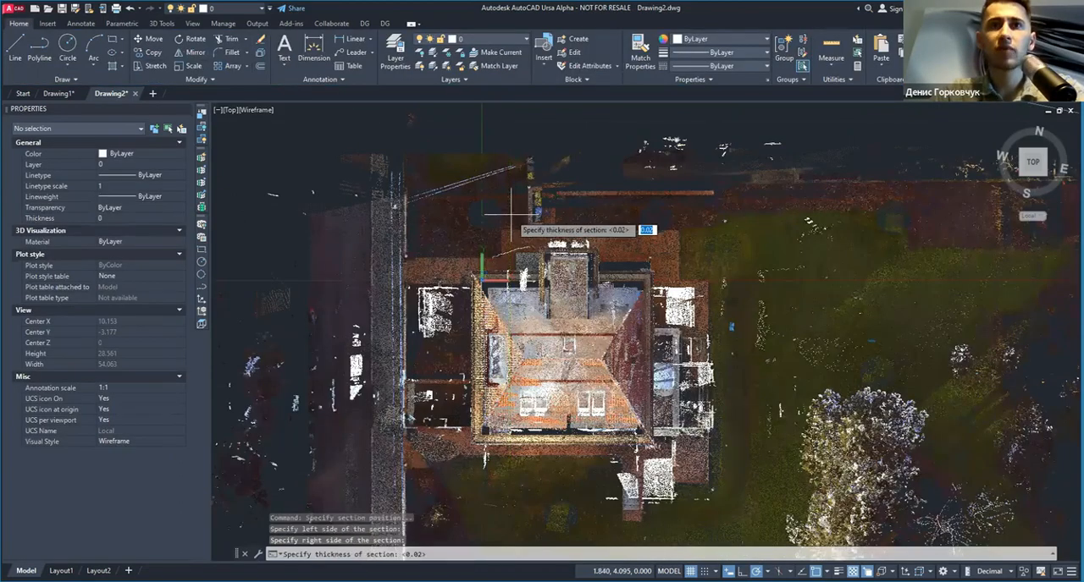
pyautogui.write('0.5')
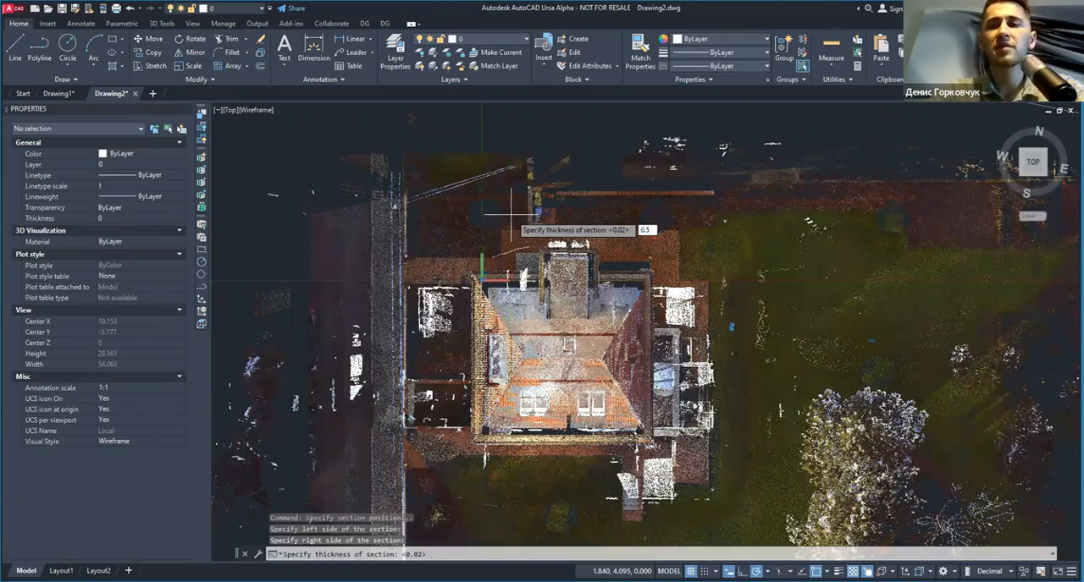
pyautogui.write('.05')
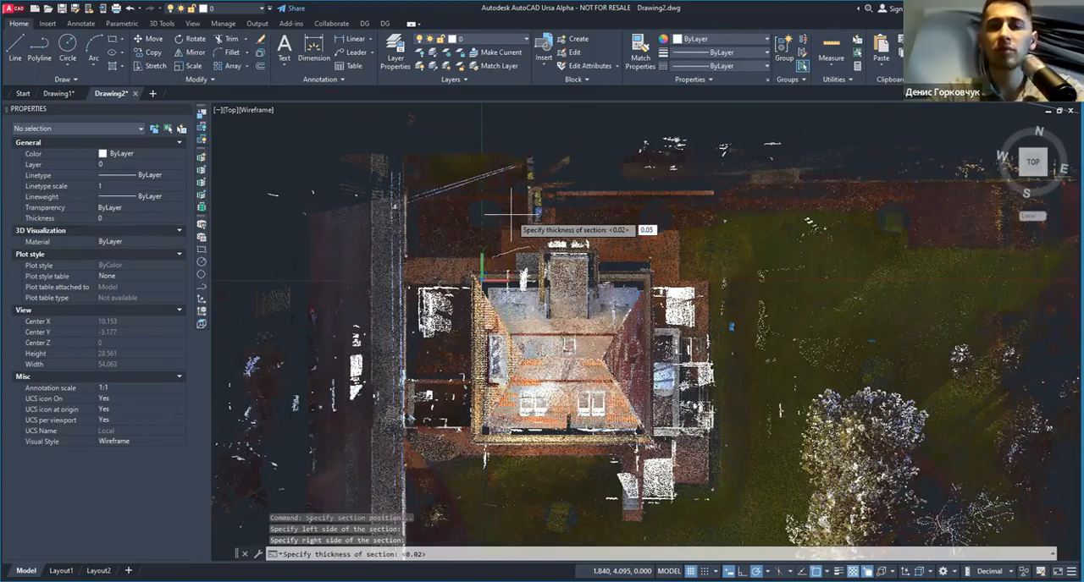
pyautogui.press('Return')
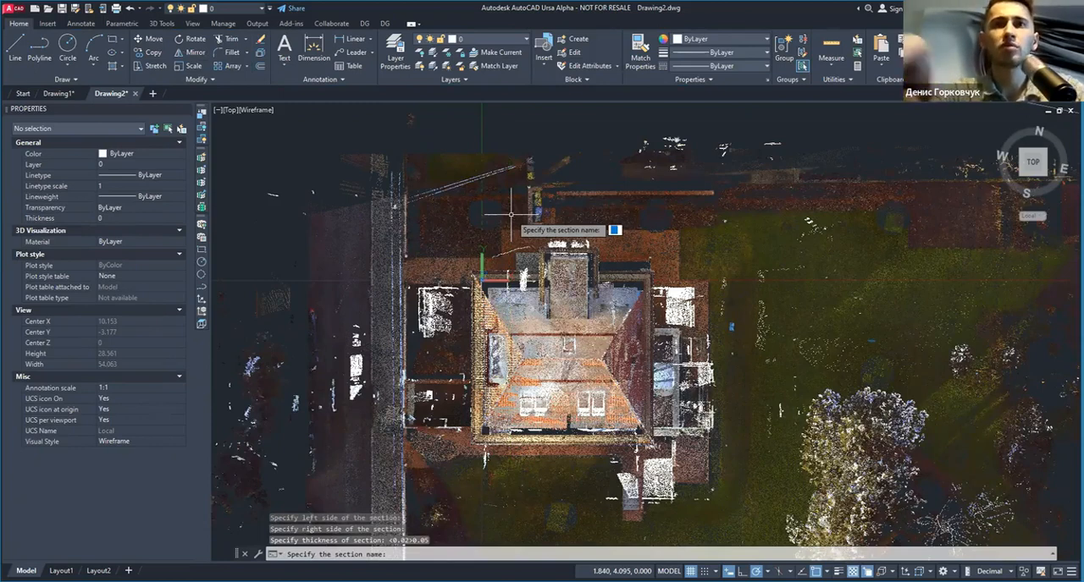
pyautogui.press('Return')
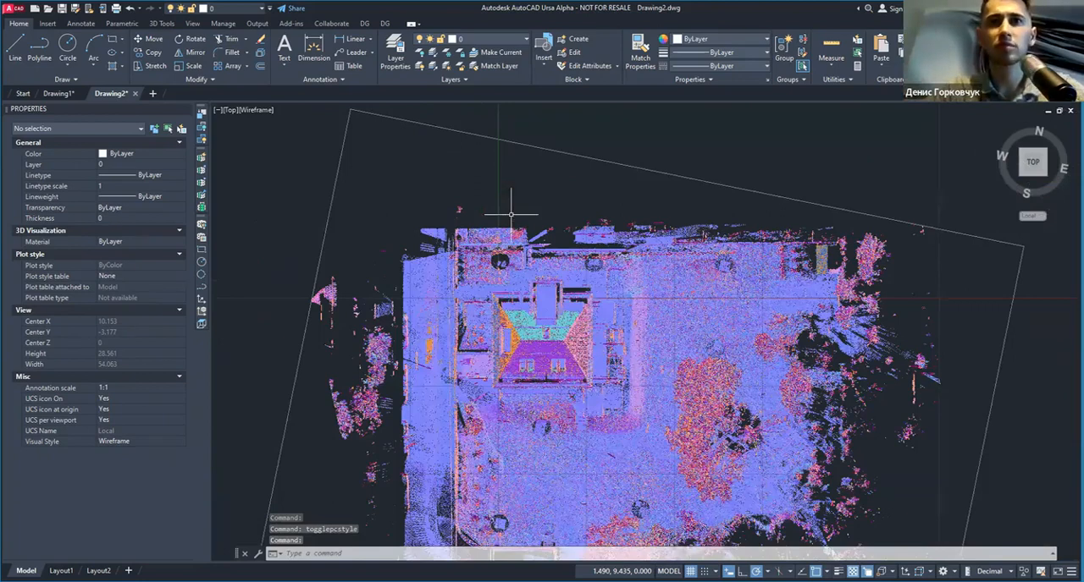
pyautogui.hotkey('ctrl', 'z')
# Step: Create a vertical section through the villa point cloud, 0.05 thick and named a-a, and generate its section projection
pyautogui.scroll(-2, 622, 305)
pyautogui.click(663, 170)
pyautogui.click(663, 164)
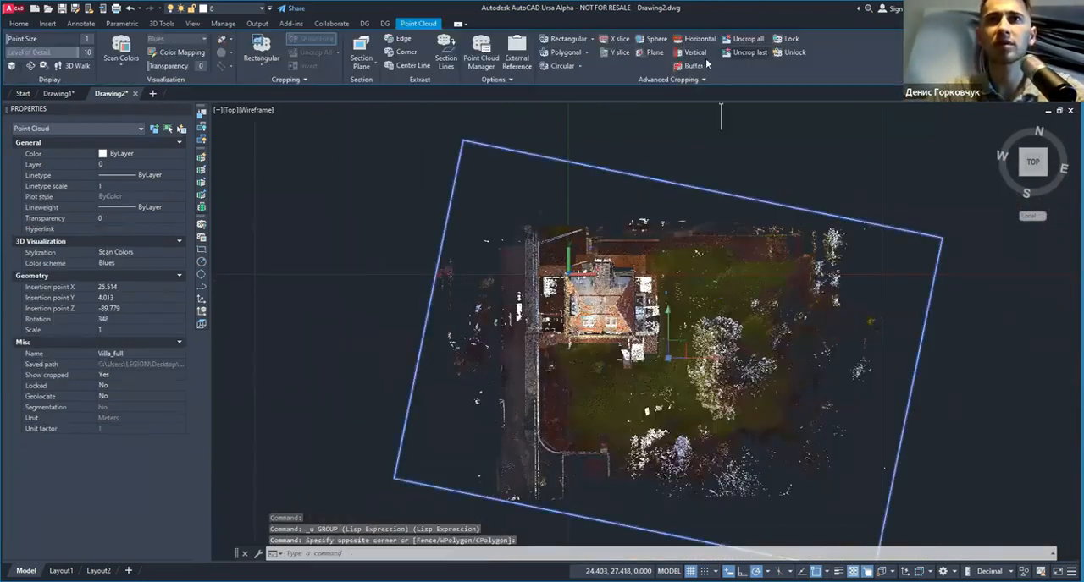
pyautogui.press('Escape')
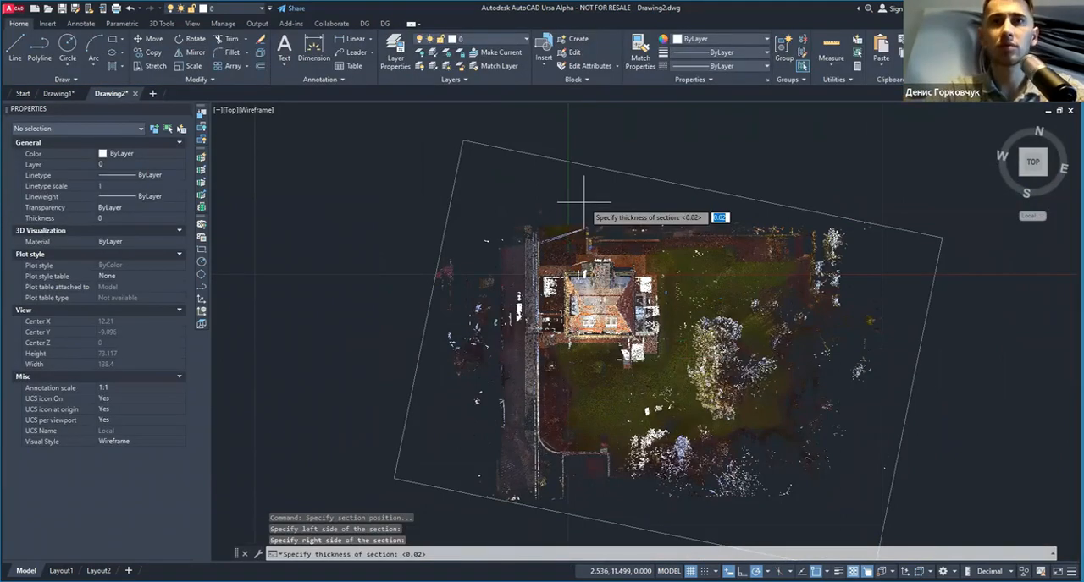
pyautogui.write('0.05')
pyautogui.press('Return')
pyautogui.write('a-a')
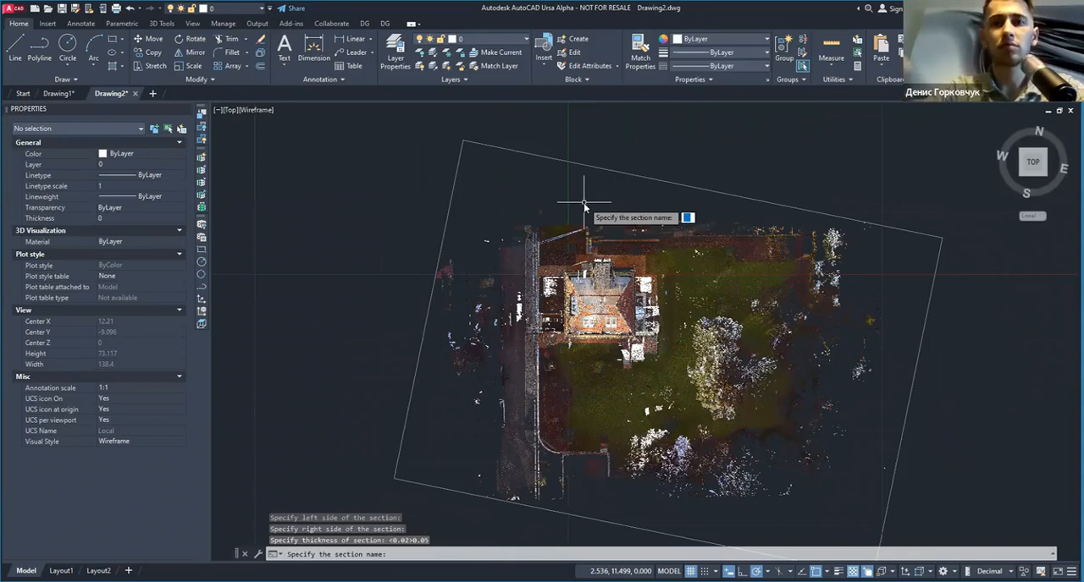
pyautogui.press('Return')
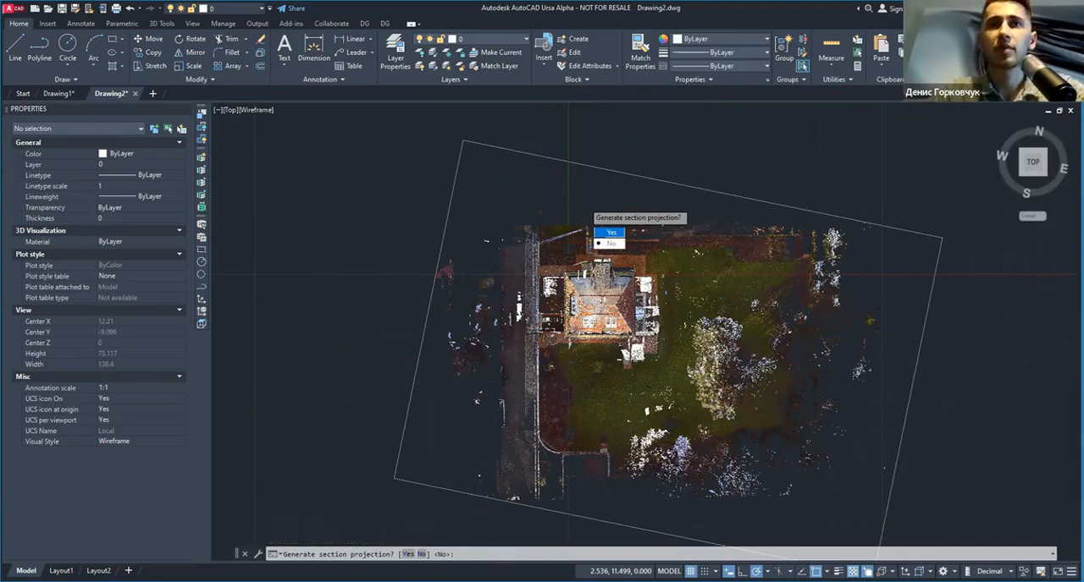
pyautogui.click(612, 233)
# Step: Examine the thin vertical section a-a through the villa's storeys and roof from an angled view
pyautogui.scroll(-2, 687, 261)
pyautogui.moveTo(684, 290)
pyautogui.mouseDown(button='middle')
pyautogui.moveTo(433, 290)
pyautogui.moveTo(585, 267)
pyautogui.moveTo(510, 321)
pyautogui.mouseUp(button='middle')
pyautogui.scroll(2, 677, 300)
pyautogui.scroll(5, 563, 271)
pyautogui.scroll(-2, 563, 271)
pyautogui.scroll(3, 558, 281)
pyautogui.scroll(-1, 558, 281)
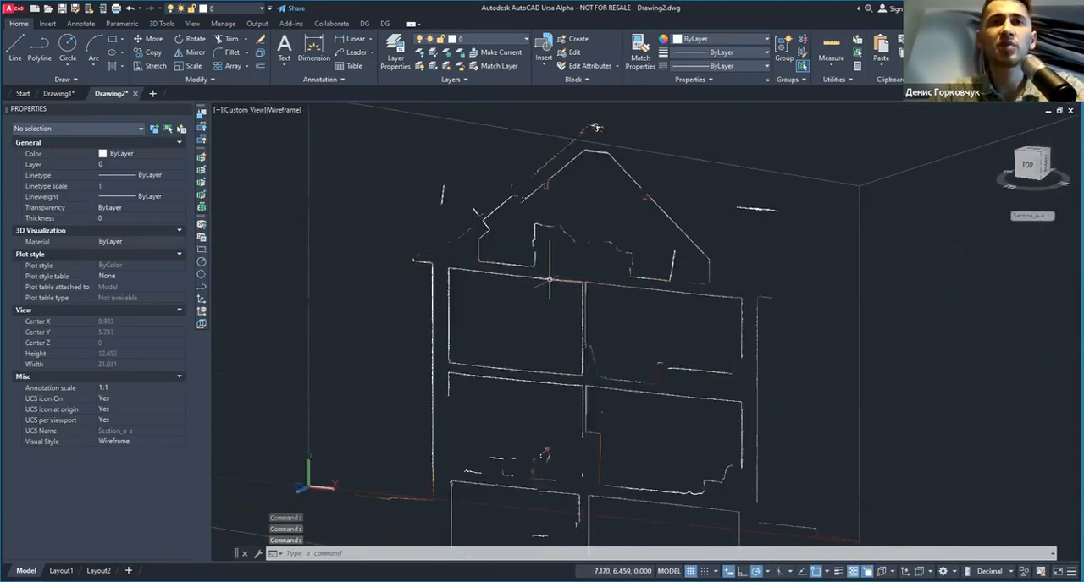
pyautogui.scroll(-3, 558, 282)
# Step: Restore the crop state Section_a-a_projection on the villa point cloud and inspect the cutaway interior from several angles
pyautogui.click(643, 216)
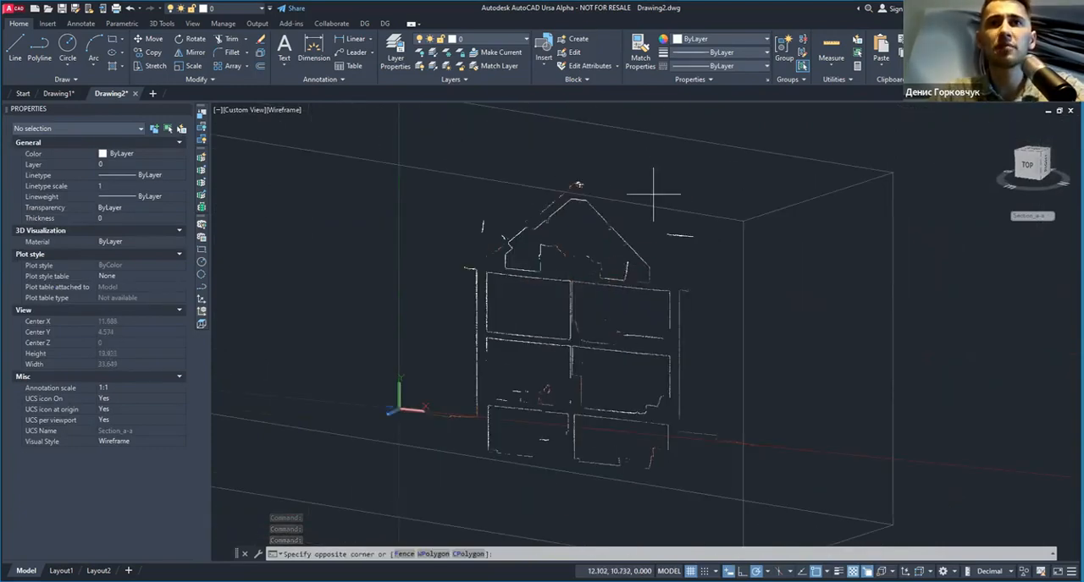
pyautogui.click(652, 189)
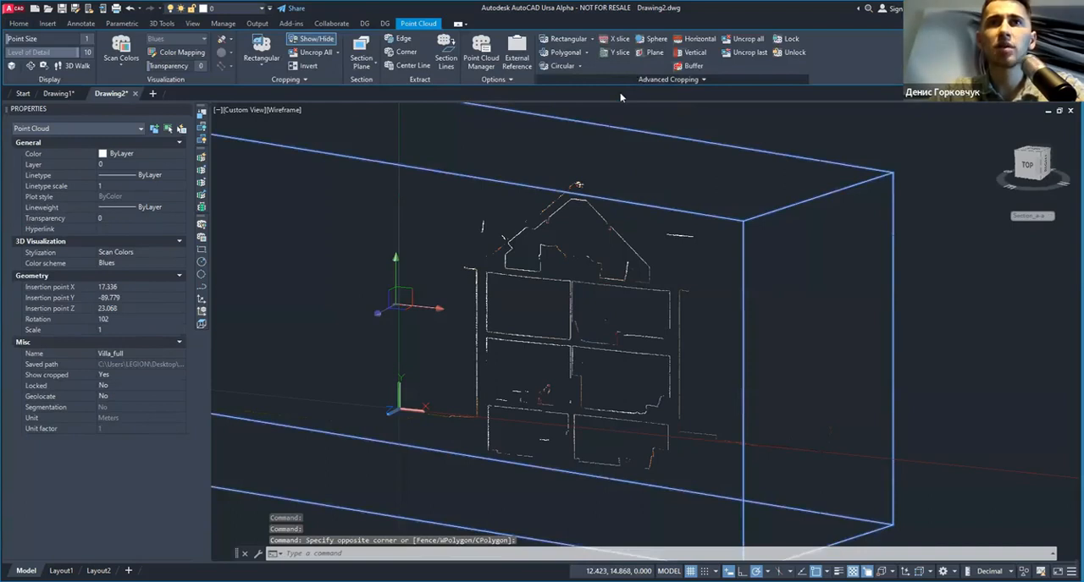
pyautogui.click(620, 95)
pyautogui.click(623, 142)
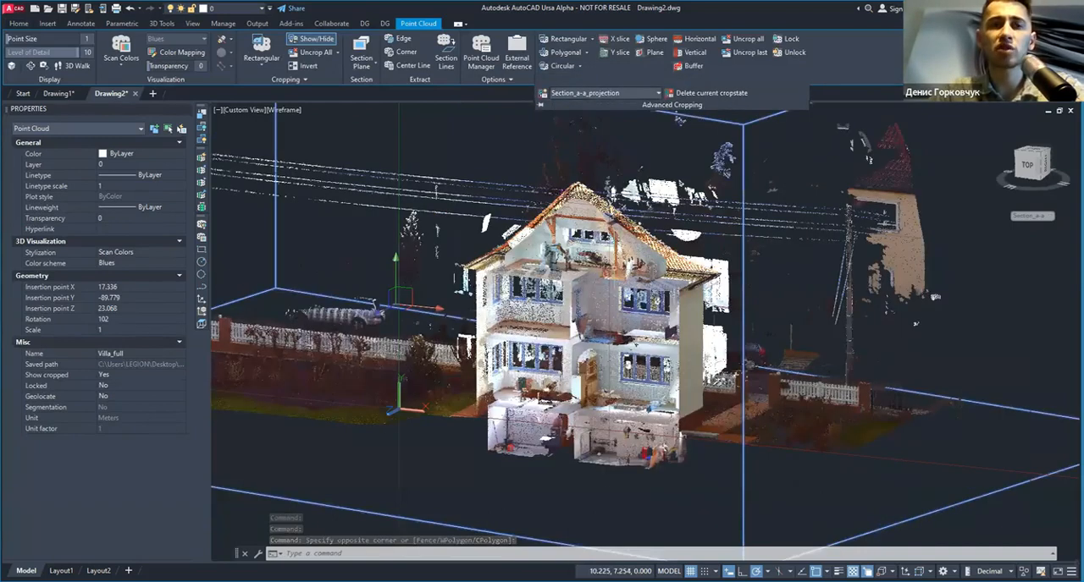
pyautogui.keyDown('shift'); pyautogui.moveTo(619, 301); pyautogui.dragTo(588, 312, button='middle'); pyautogui.keyUp('shift')
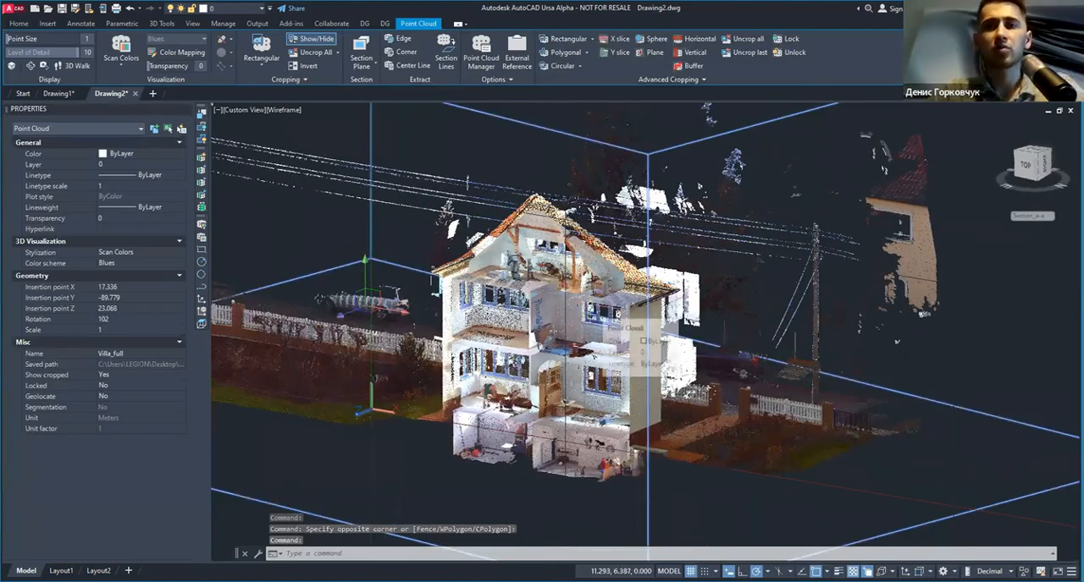
pyautogui.keyDown('shift'); pyautogui.moveTo(559, 332); pyautogui.dragTo(647, 303, button='middle'); pyautogui.keyUp('shift')
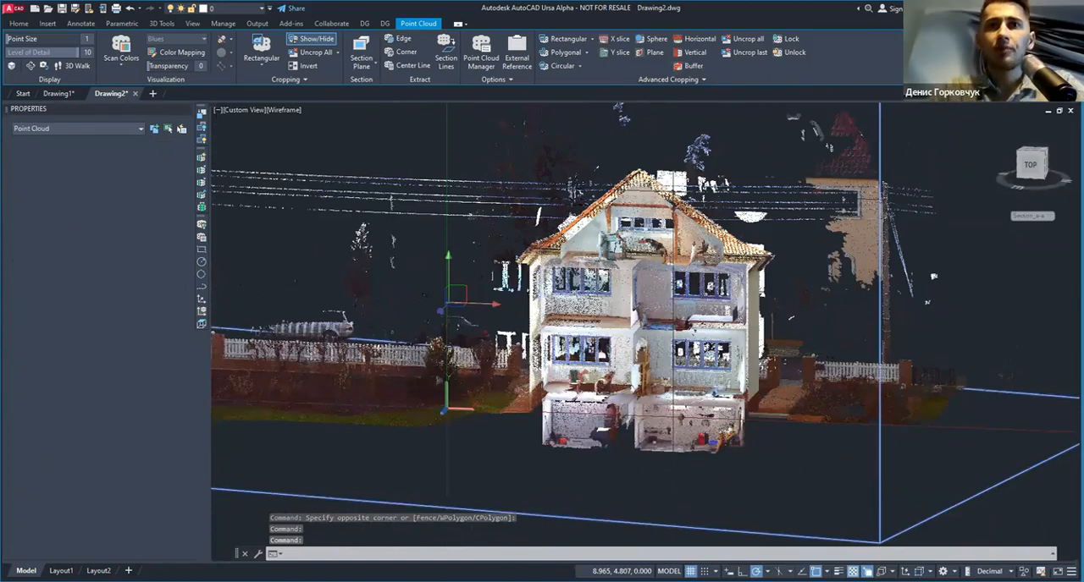
# Step: Crop the villa point cloud with a buffer around the lower-storey window room in the section view and inspect it from an angle
pyautogui.click(1030, 165)
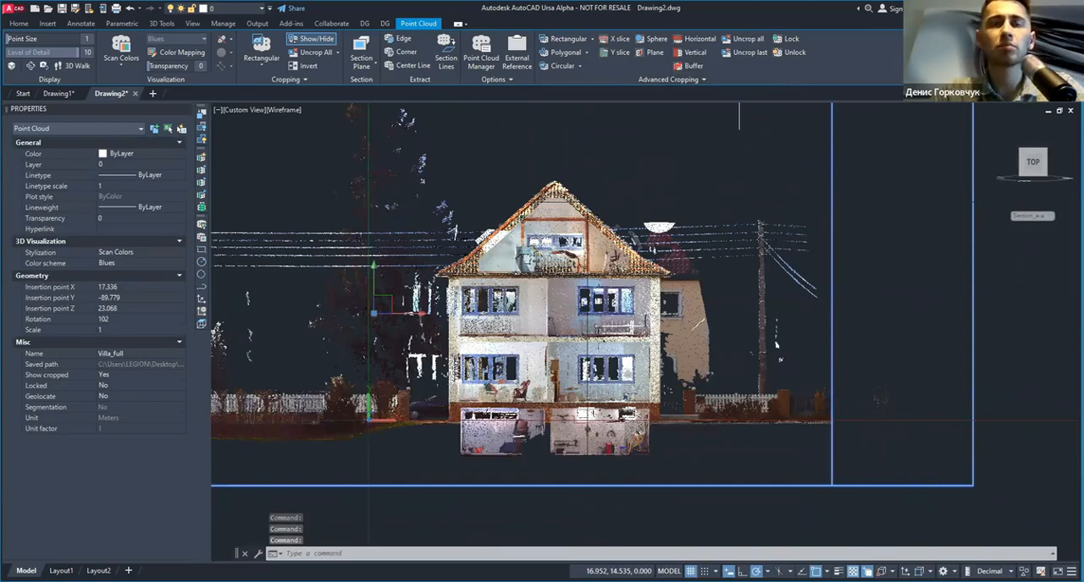
pyautogui.scroll(6, 448, 379)
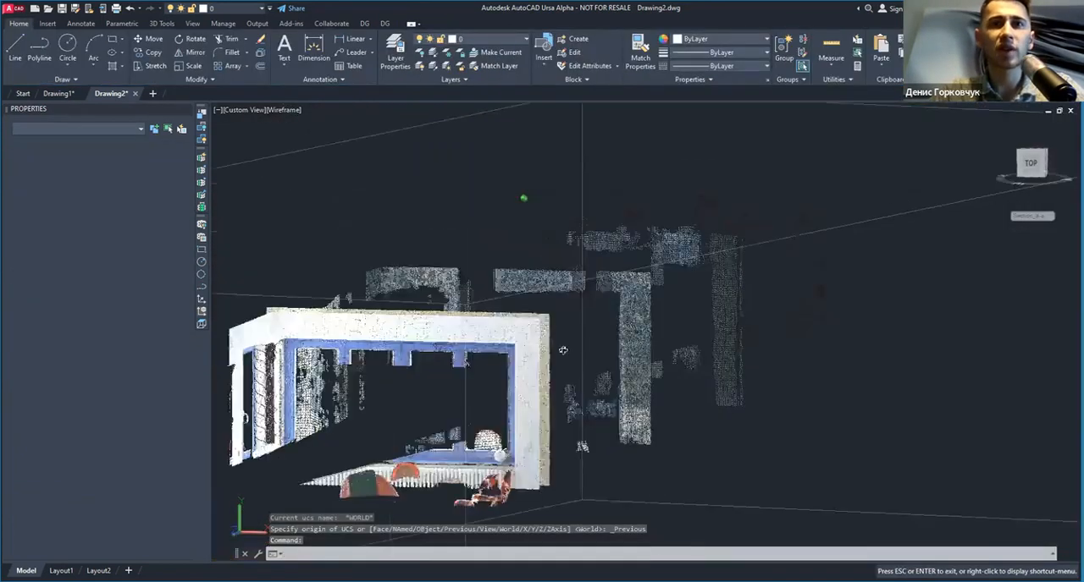
pyautogui.keyDown('shift'); pyautogui.moveTo(563, 350); pyautogui.dragTo(679, 336, button='middle'); pyautogui.keyUp('shift')
pyautogui.moveTo(603, 349)
pyautogui.keyDown('shift'); pyautogui.mouseDown(button='middle')
pyautogui.moveTo(566, 364)
pyautogui.moveTo(621, 359)
pyautogui.mouseUp(button='middle'); pyautogui.keyUp('shift')
pyautogui.scroll(-5, 566, 364)
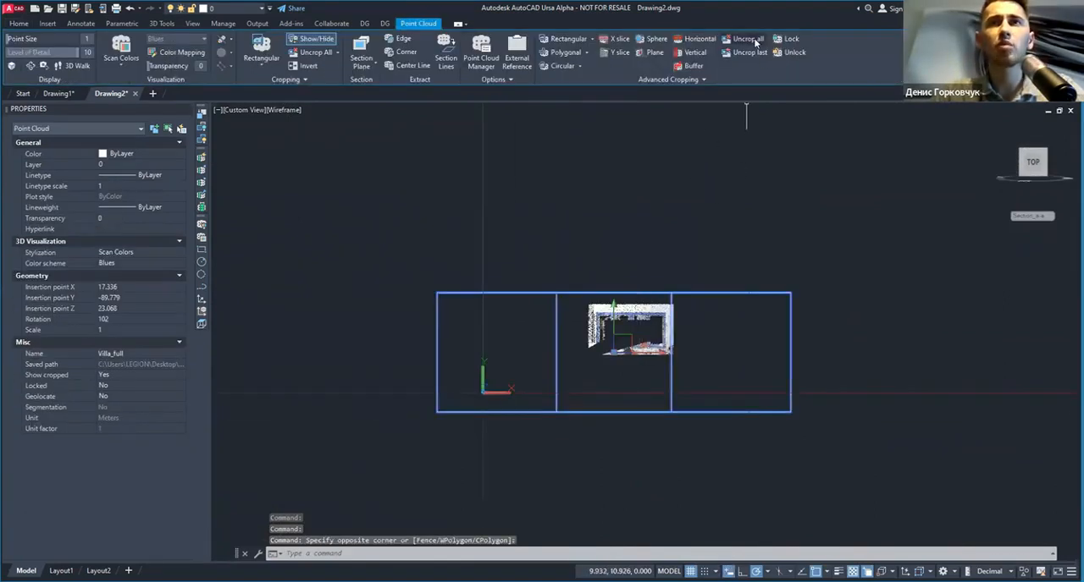
# Step: Remove all crops from the villa point cloud in Drawing2 and from the point cloud in Drawing1
pyautogui.click(754, 40)
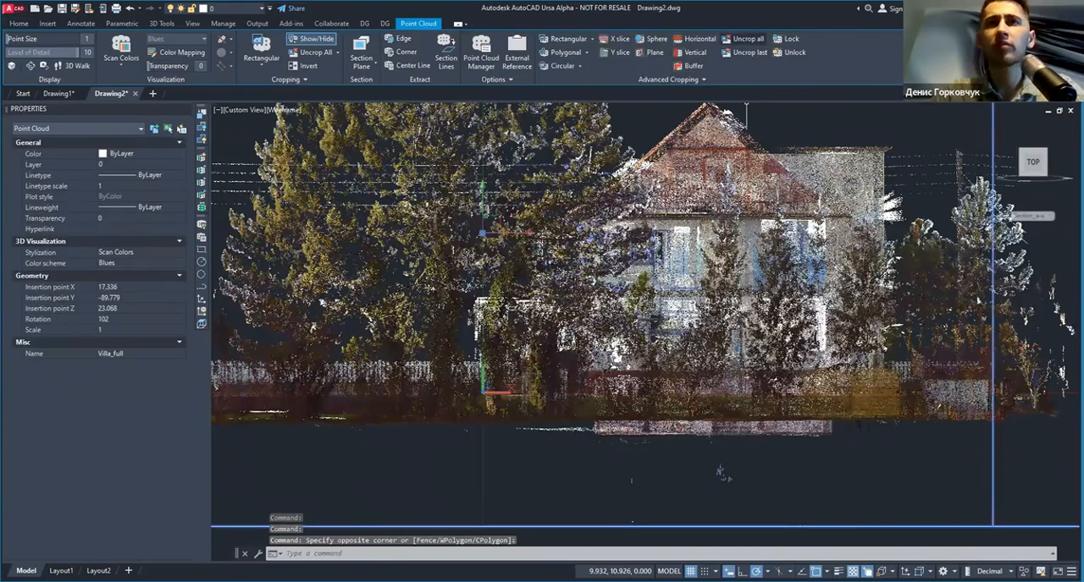
pyautogui.hotkey('ctrl', 'Tab')
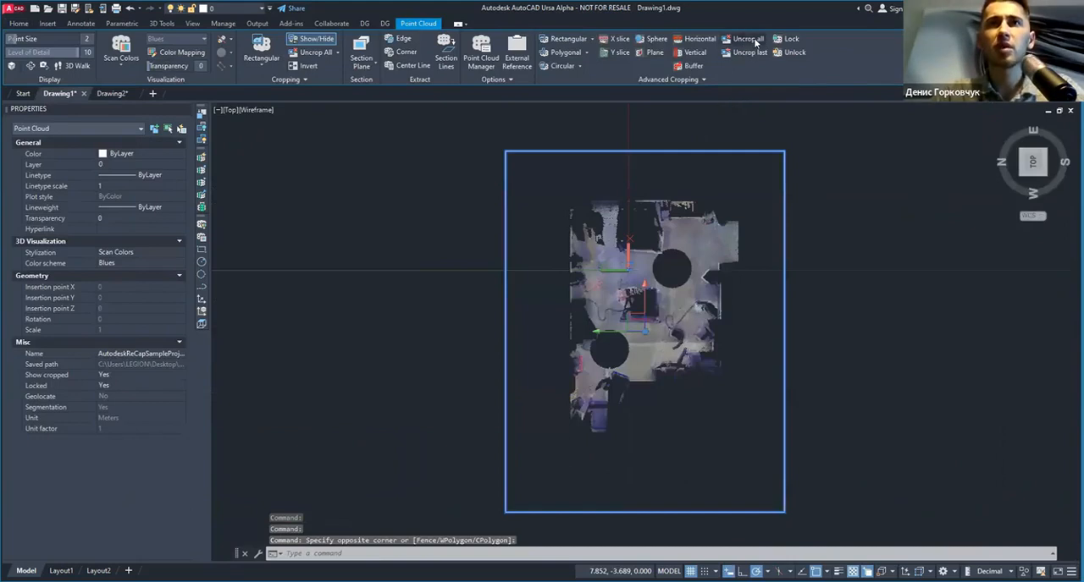
pyautogui.click(746, 39)
# Step: Unlock the uncropped point cloud in Drawing1
pyautogui.scroll(8, 628, 370)
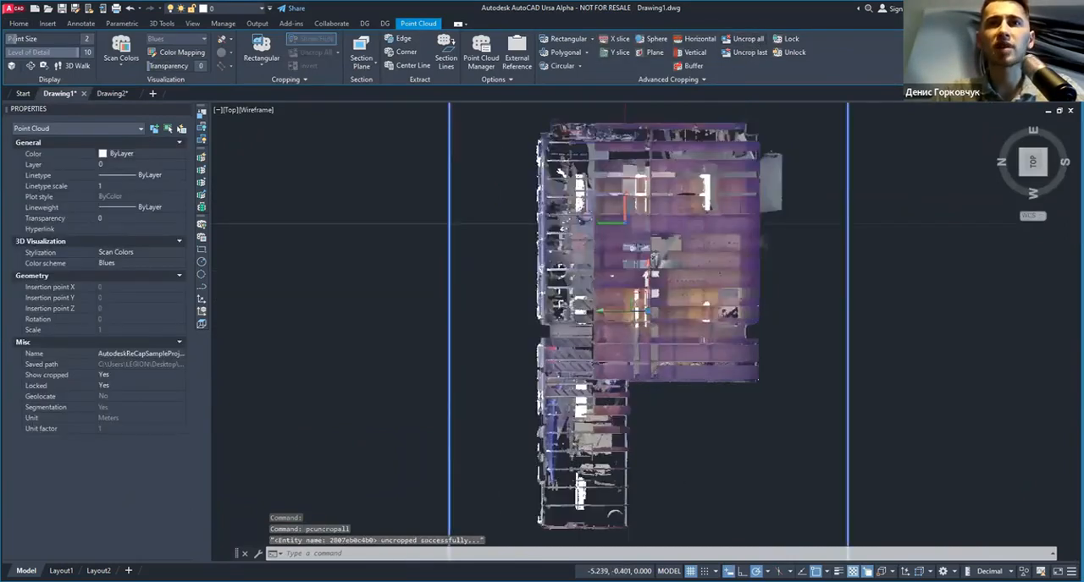
pyautogui.scroll(6, 497, 367)
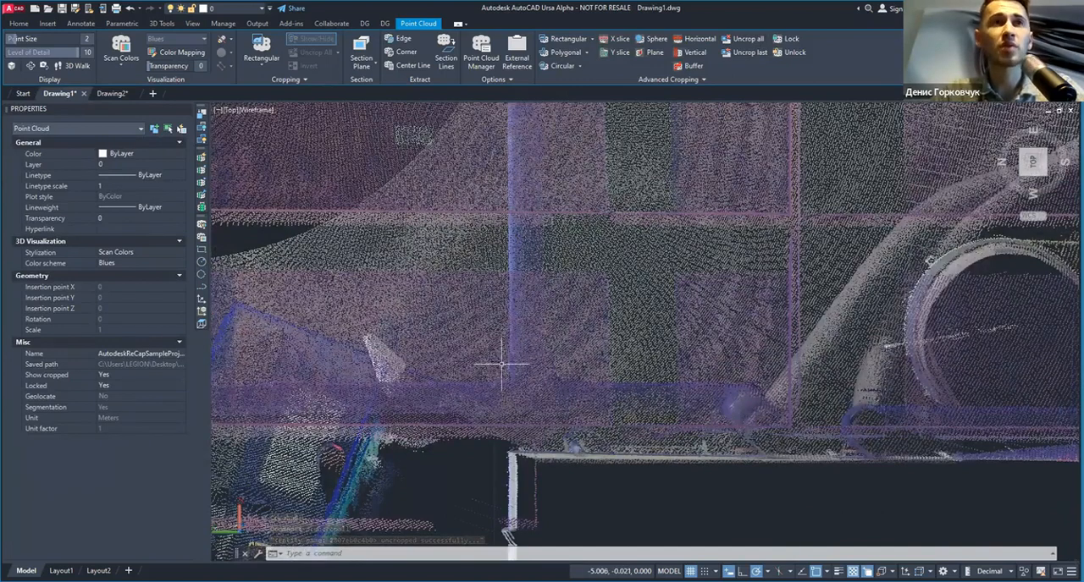
pyautogui.scroll(-2, 482, 367)
pyautogui.click(794, 53)
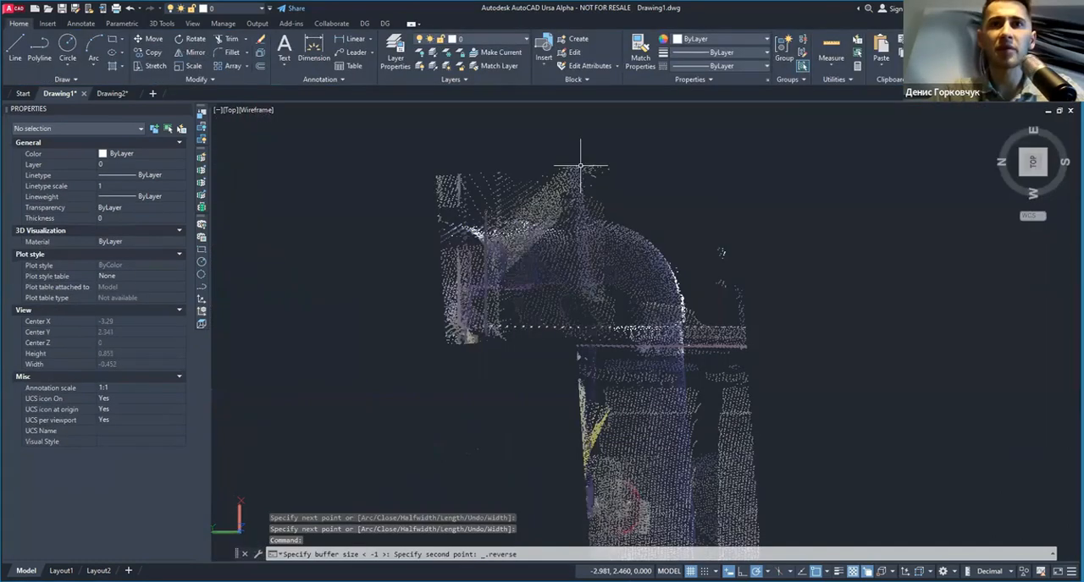
# Step: Crop the Drawing1 point cloud with the Buffer tool along a drawn line and inspect the remaining wall strip from several angles
pyautogui.scroll(-5, 590, 291)
pyautogui.keyDown('shift'); pyautogui.moveTo(590, 289); pyautogui.dragTo(526, 252, button='middle'); pyautogui.keyUp('shift')
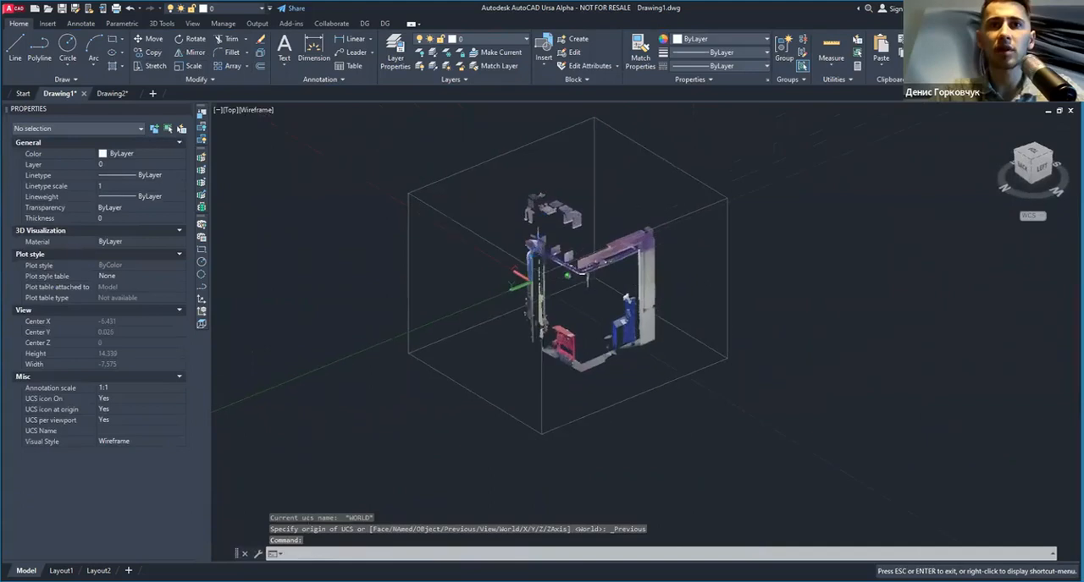
pyautogui.scroll(5, 529, 253)
pyautogui.keyDown('shift'); pyautogui.moveTo(639, 258); pyautogui.dragTo(533, 267, button='middle'); pyautogui.keyUp('shift')
pyautogui.scroll(-4, 652, 252)
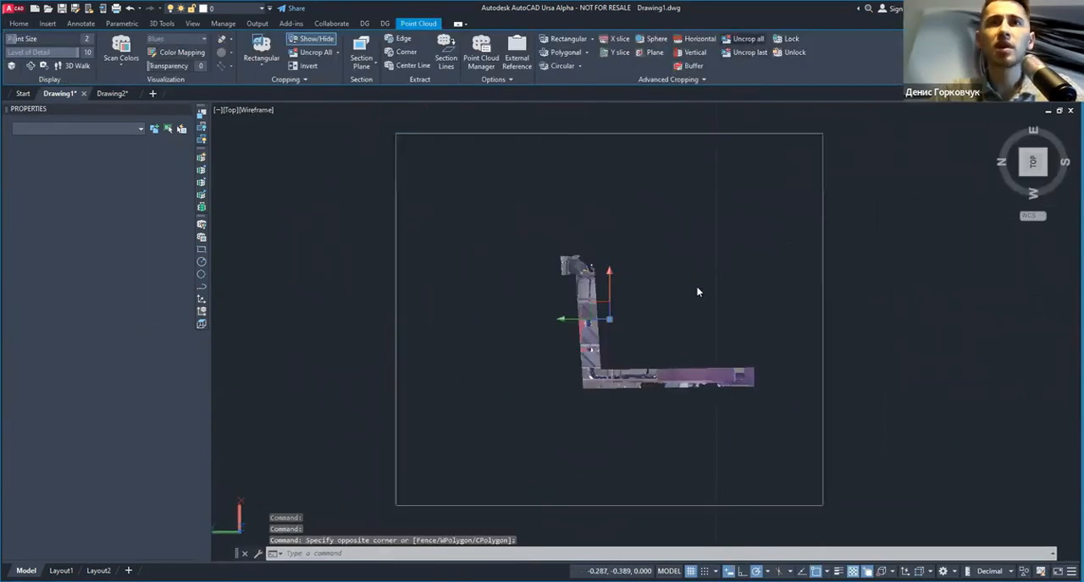
pyautogui.scroll(5, 696, 286)
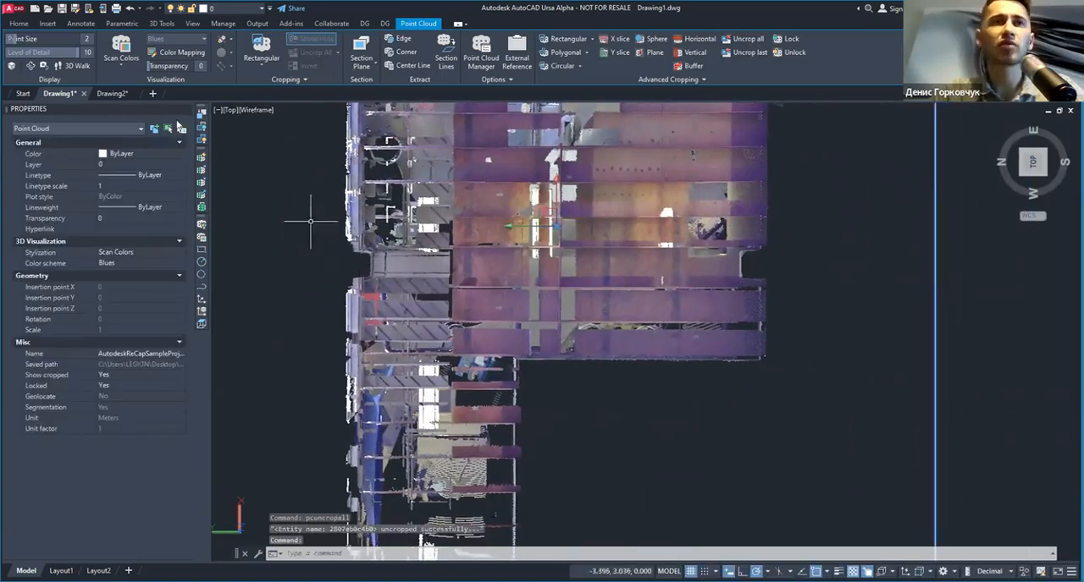
# Step: Crop the Drawing1 point cloud with the Buffer tool, using its Select option to pick an existing line, and view the result in 3D
pyautogui.press('Escape')
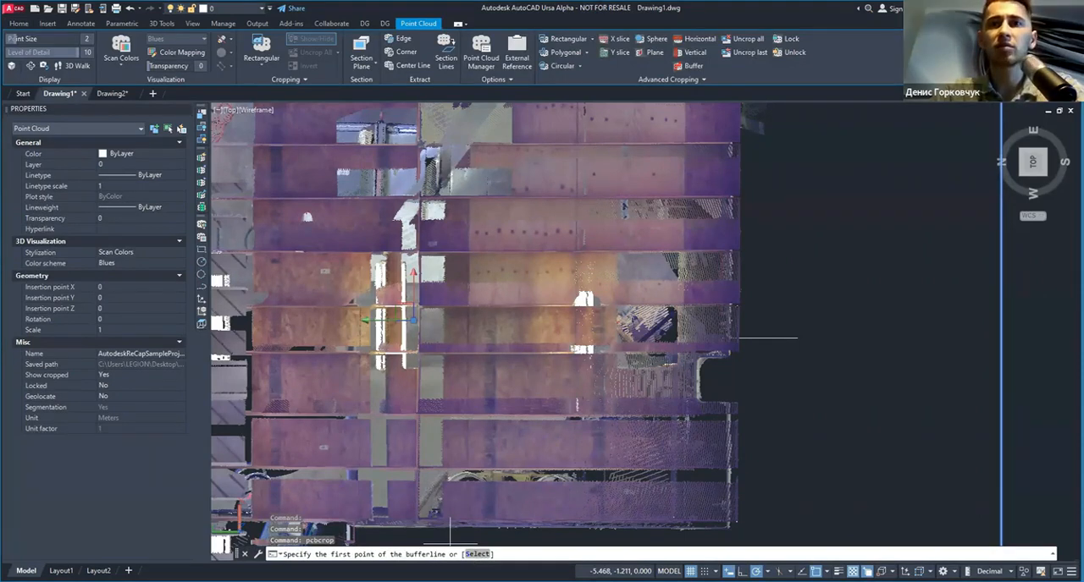
pyautogui.write('S')
pyautogui.press('Return')
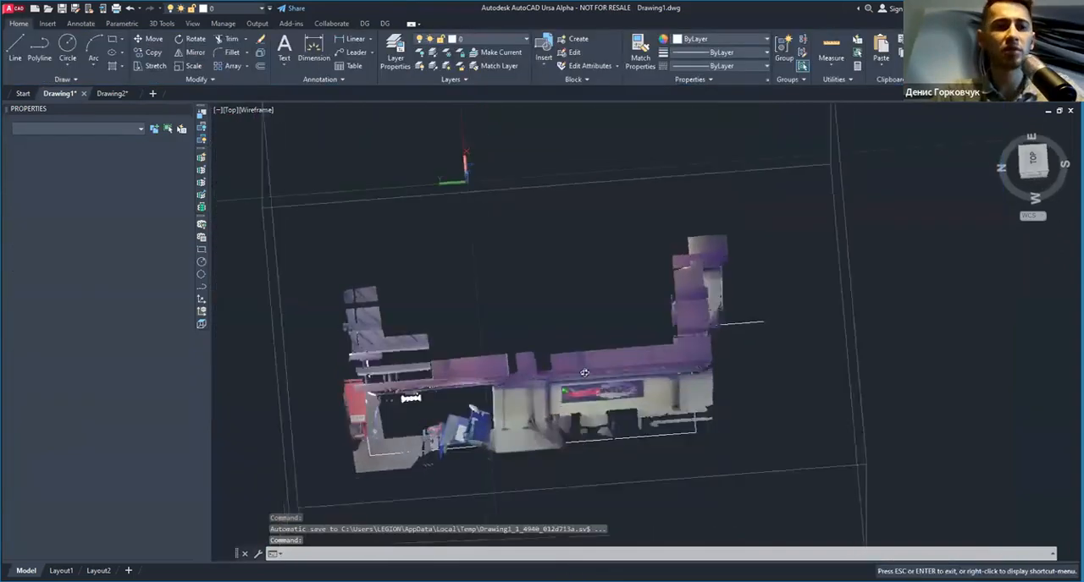
pyautogui.keyDown('shift'); pyautogui.moveTo(542, 322); pyautogui.dragTo(762, 288, button='middle'); pyautogui.keyUp('shift')
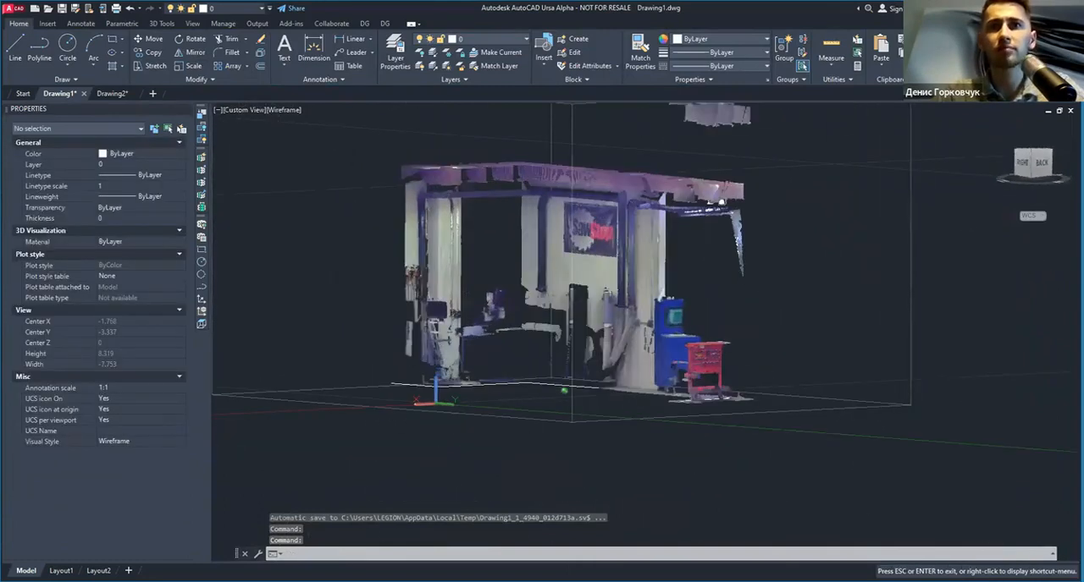
pyautogui.scroll(-2, 707, 299)
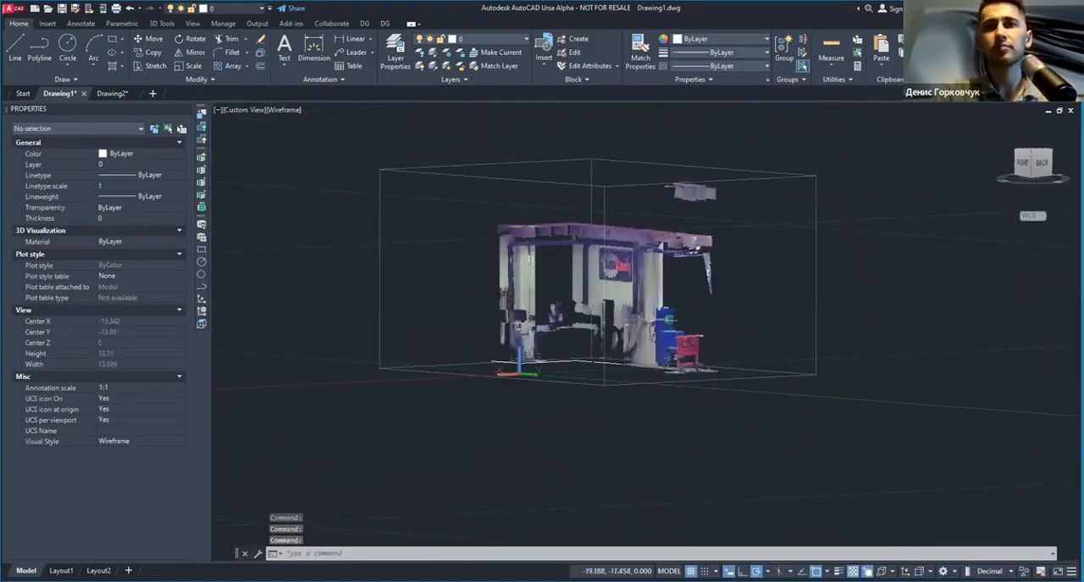
# Step: Select the buffer-cropped point cloud in Drawing1 and unlock it
pyautogui.click(687, 155)
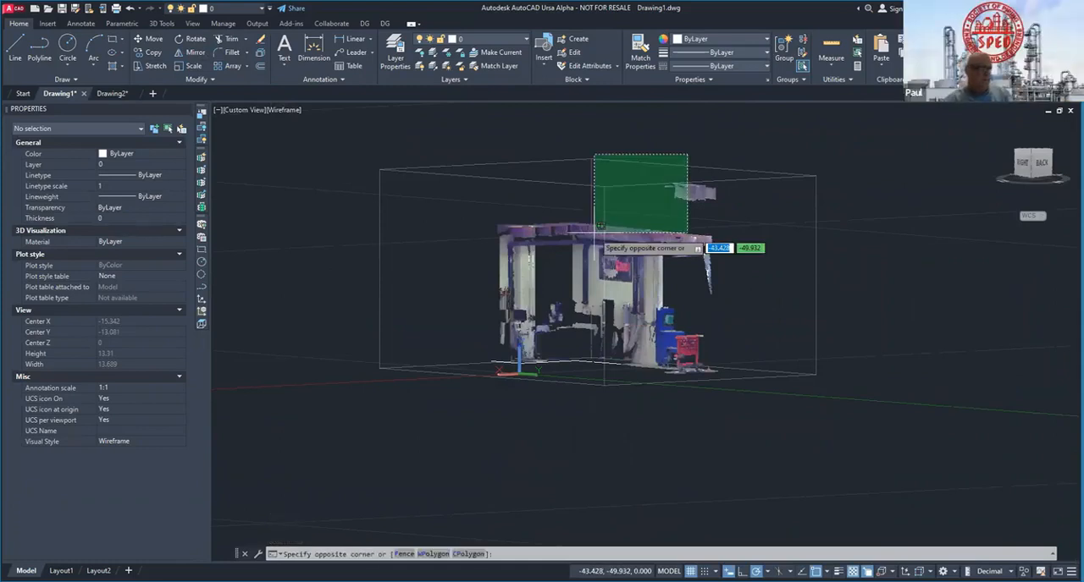
pyautogui.click(599, 226)
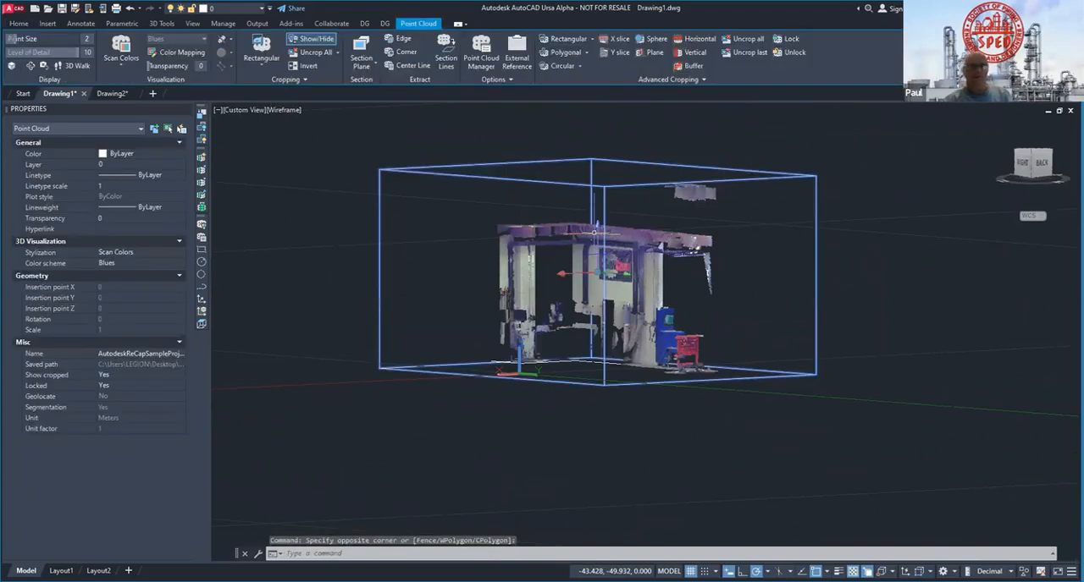
pyautogui.scroll(3, 593, 232)
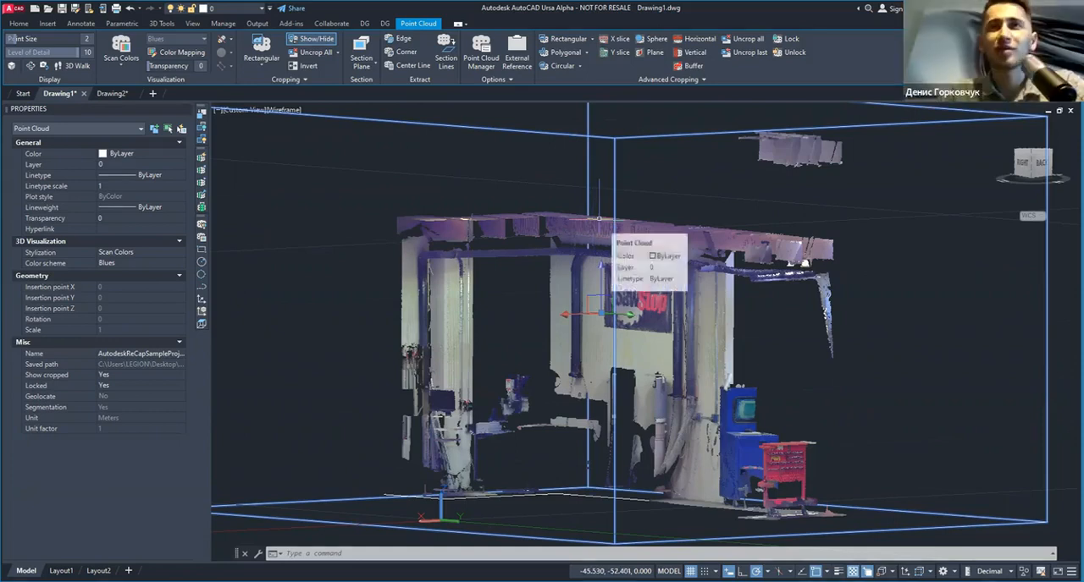
pyautogui.scroll(-2, 600, 284)
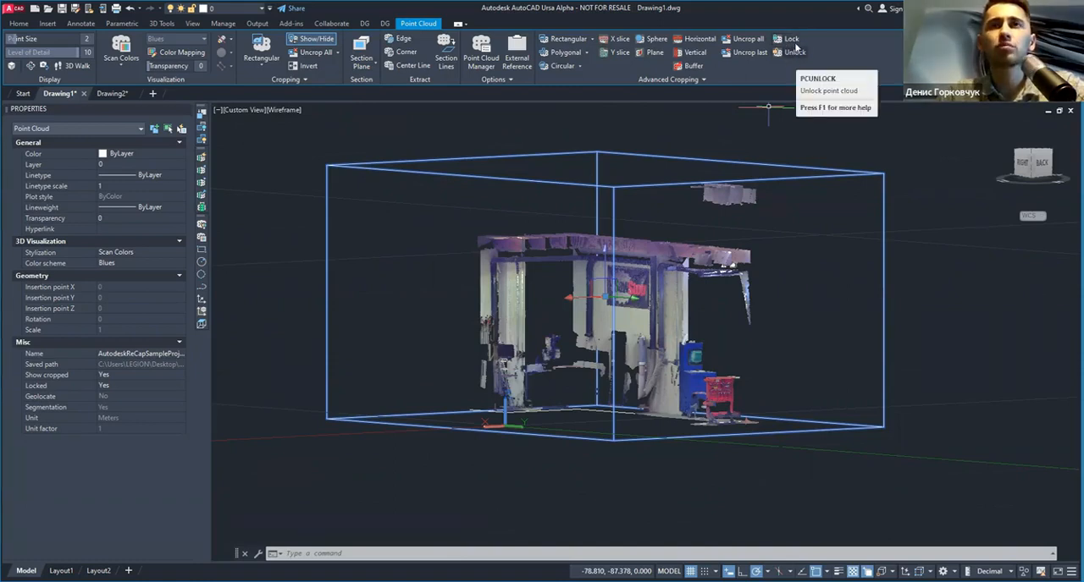
pyautogui.click(119, 386)
pyautogui.click(120, 386)
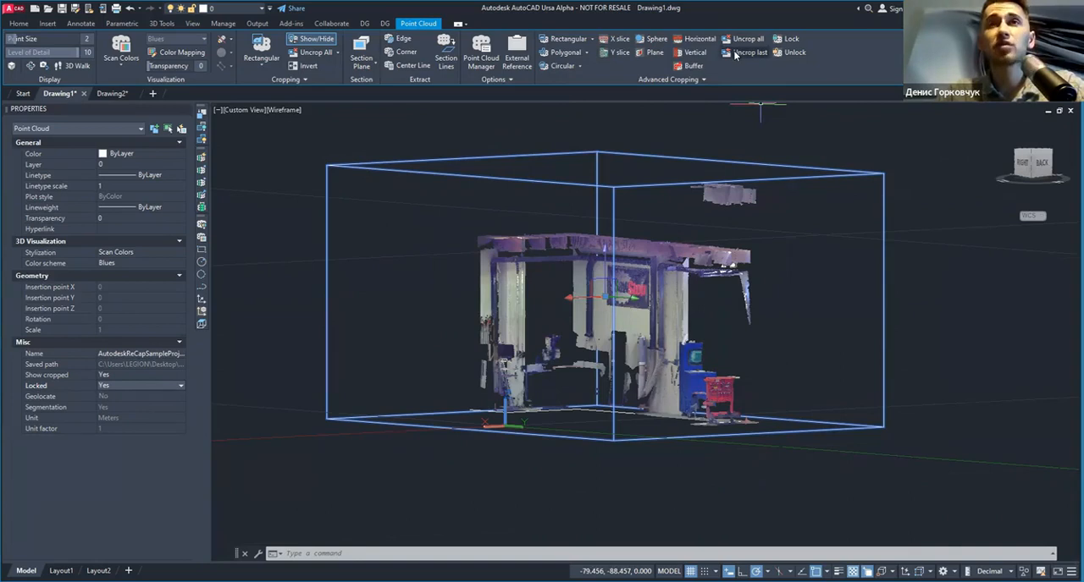
pyautogui.click(701, 80)
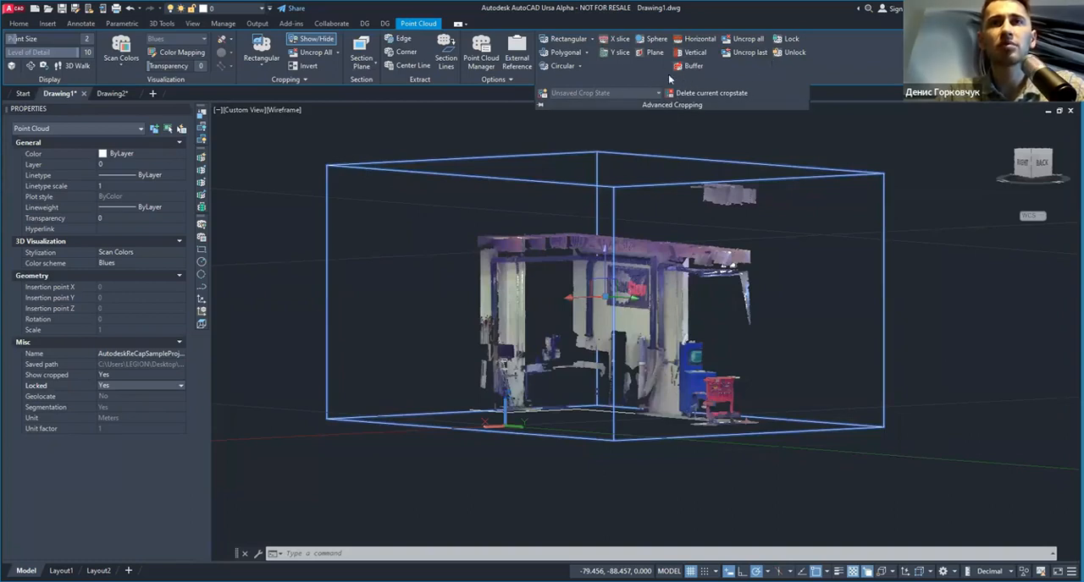
pyautogui.click(787, 51)
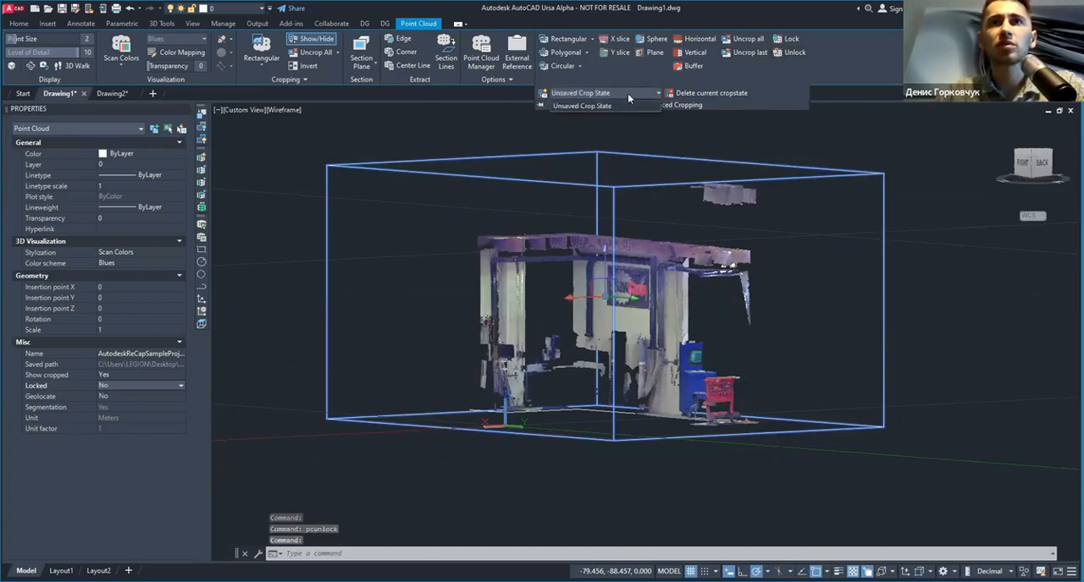
# Step: Switch to Drawing2 and restore the crop state z_crop at 5.204m_(0.1) on the villa point cloud
pyautogui.click(110, 94)
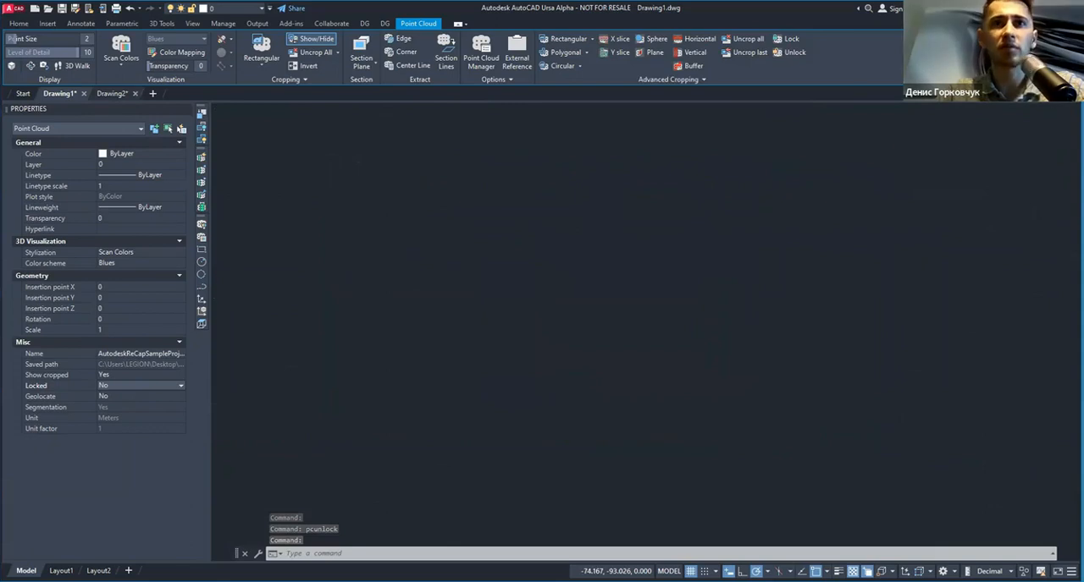
pyautogui.scroll(-4, 471, 187)
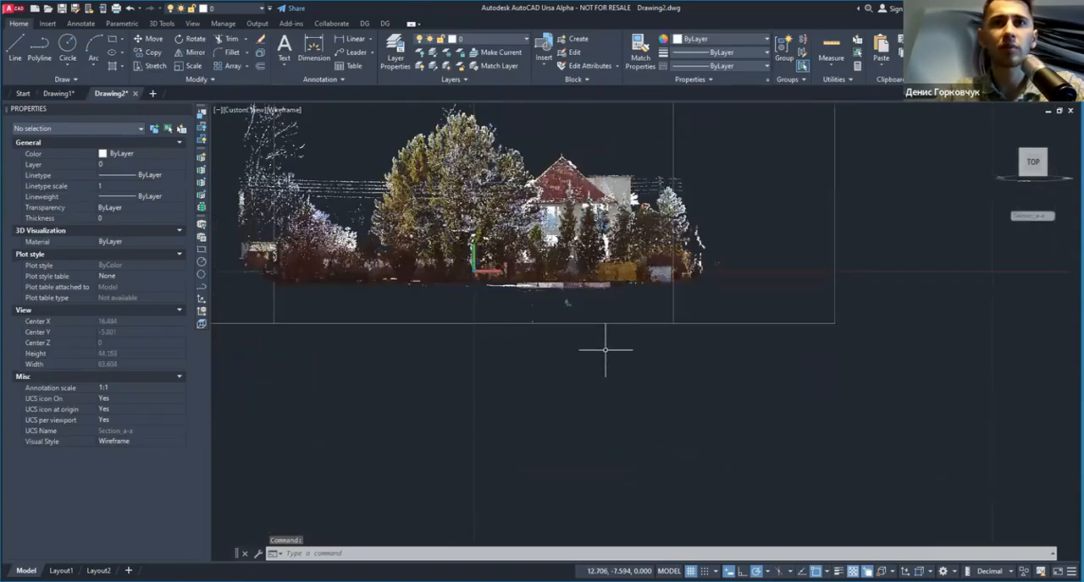
pyautogui.click(605, 350)
pyautogui.click(691, 81)
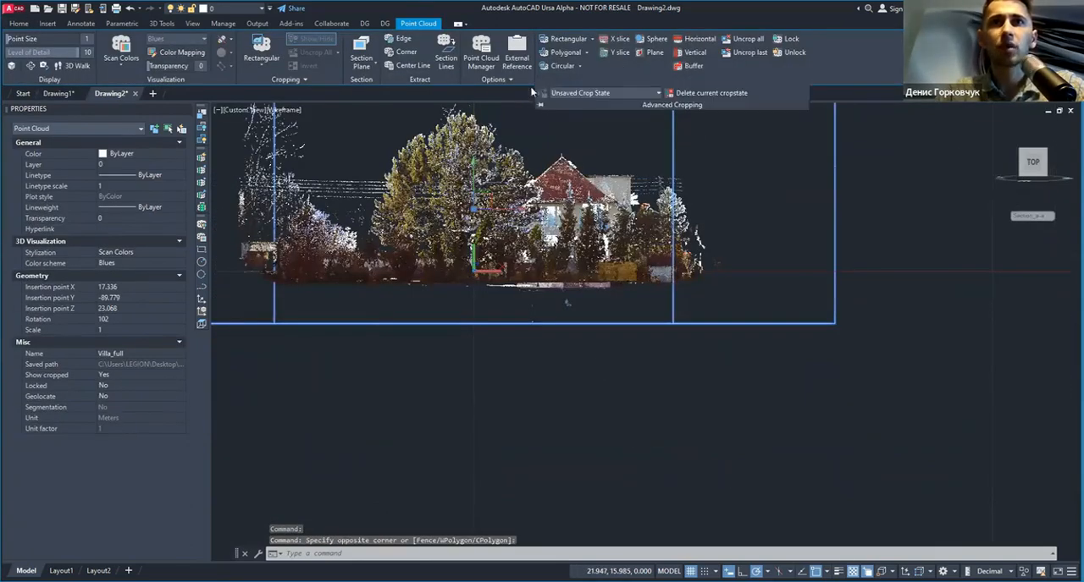
pyautogui.click(600, 92)
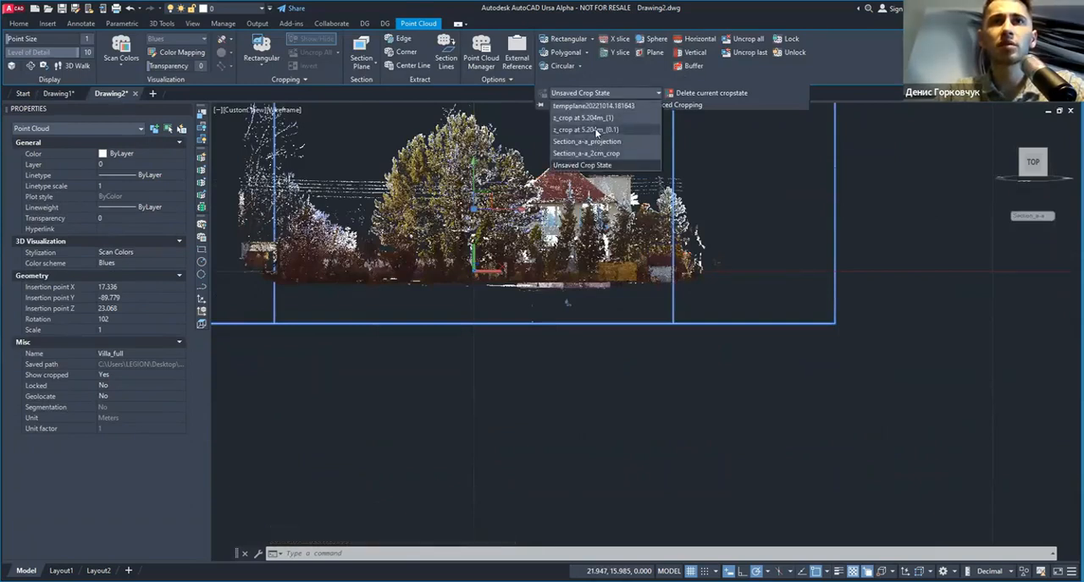
pyautogui.click(596, 130)
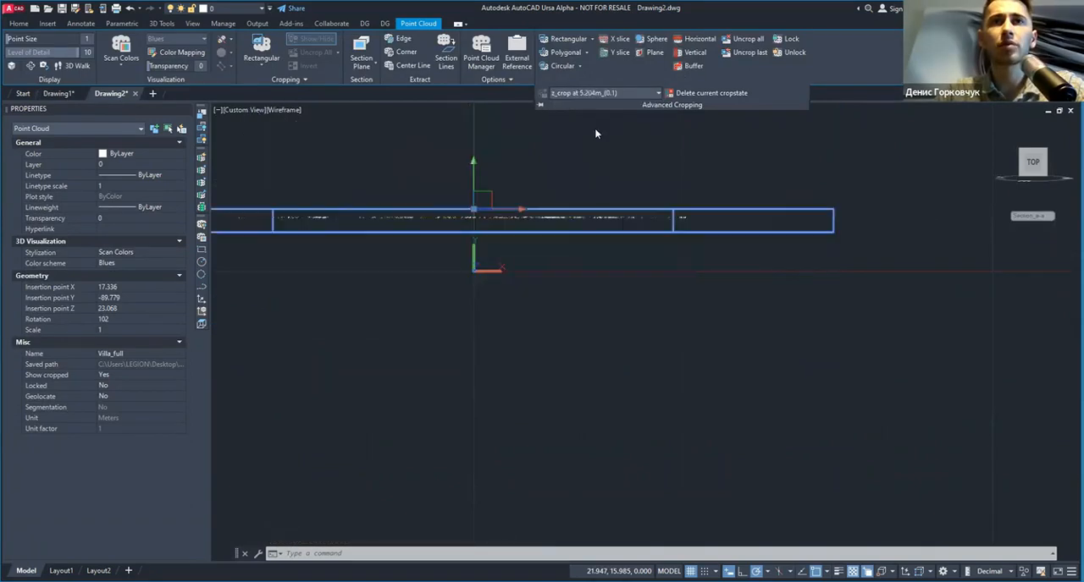
# Step: Compare the saved crop state lists of the standard and advanced cropping tools for the villa point cloud
pyautogui.click(292, 93)
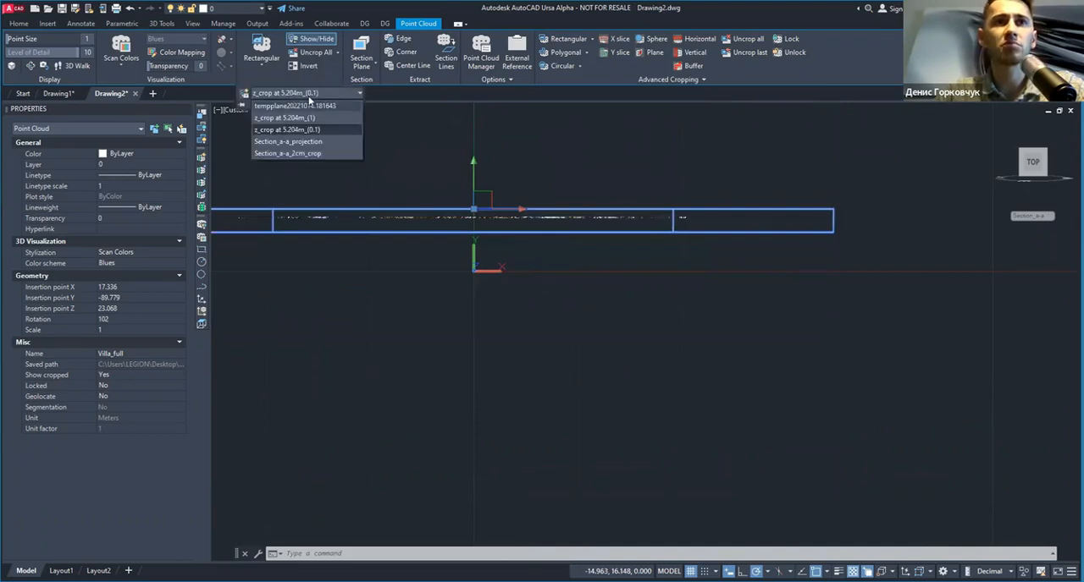
pyautogui.click(311, 95)
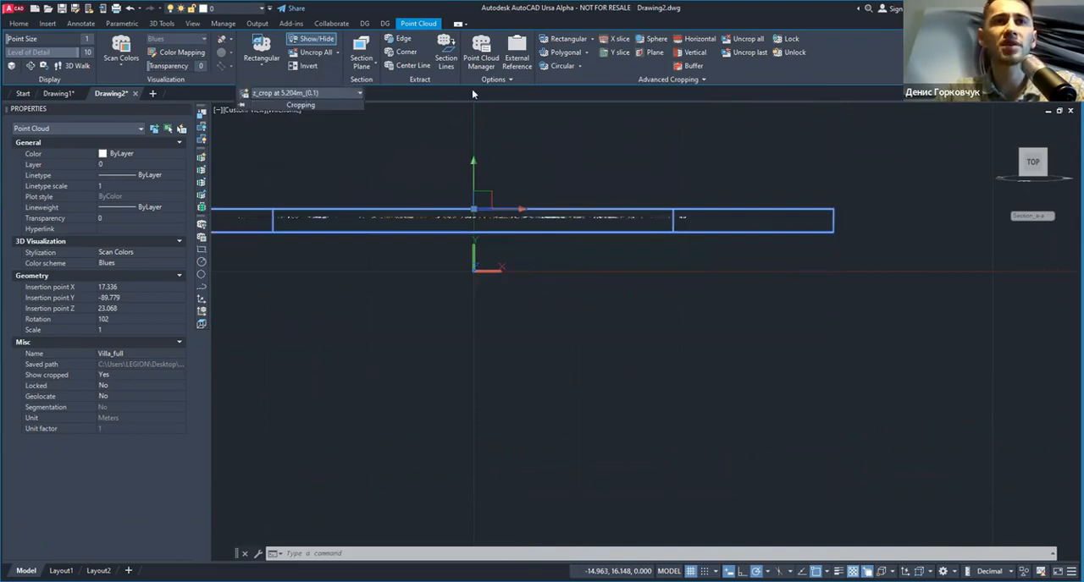
pyautogui.click(627, 84)
pyautogui.click(625, 95)
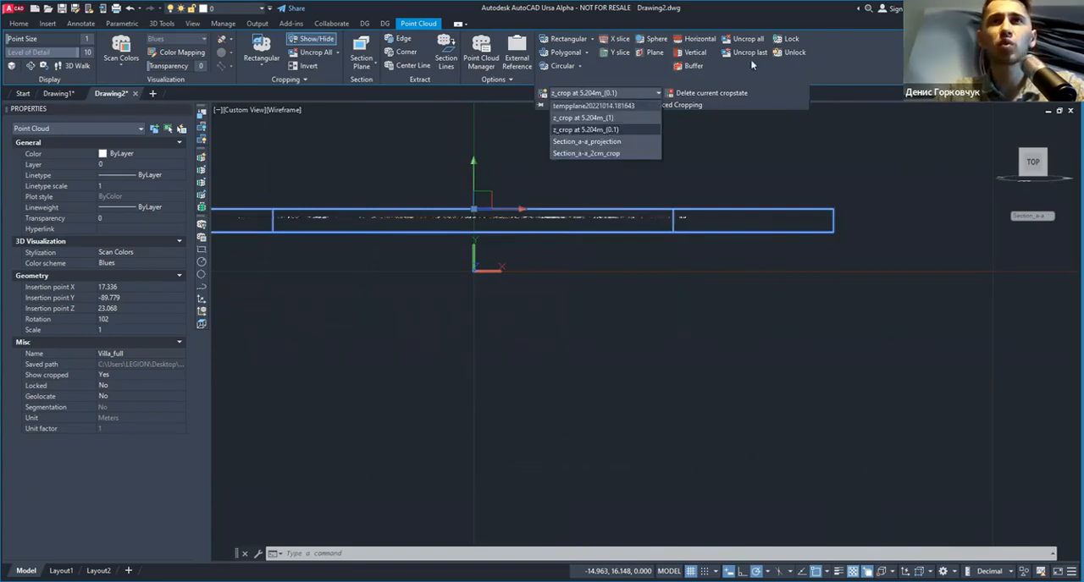
# Step: Lock the villa point cloud against crop state changes and unlock it again
pyautogui.click(788, 40)
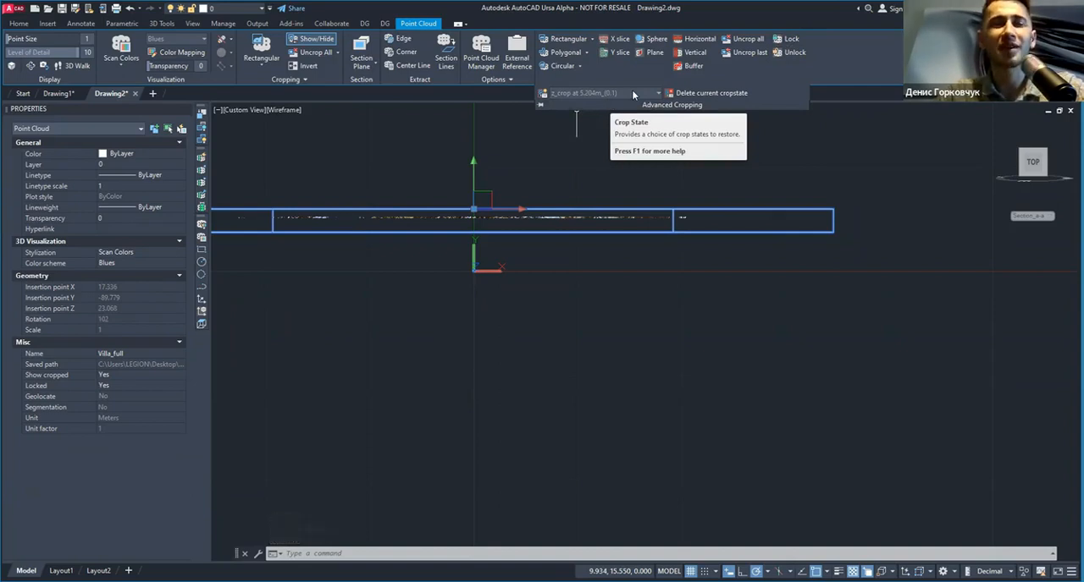
pyautogui.click(790, 51)
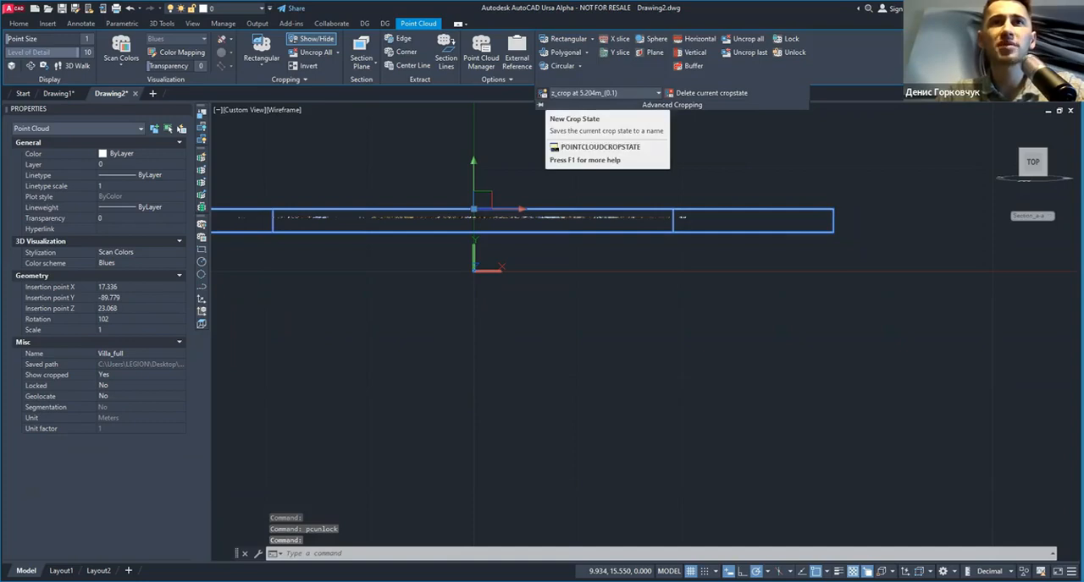
pyautogui.click(544, 94)
pyautogui.press('Escape')
pyautogui.click(648, 79)
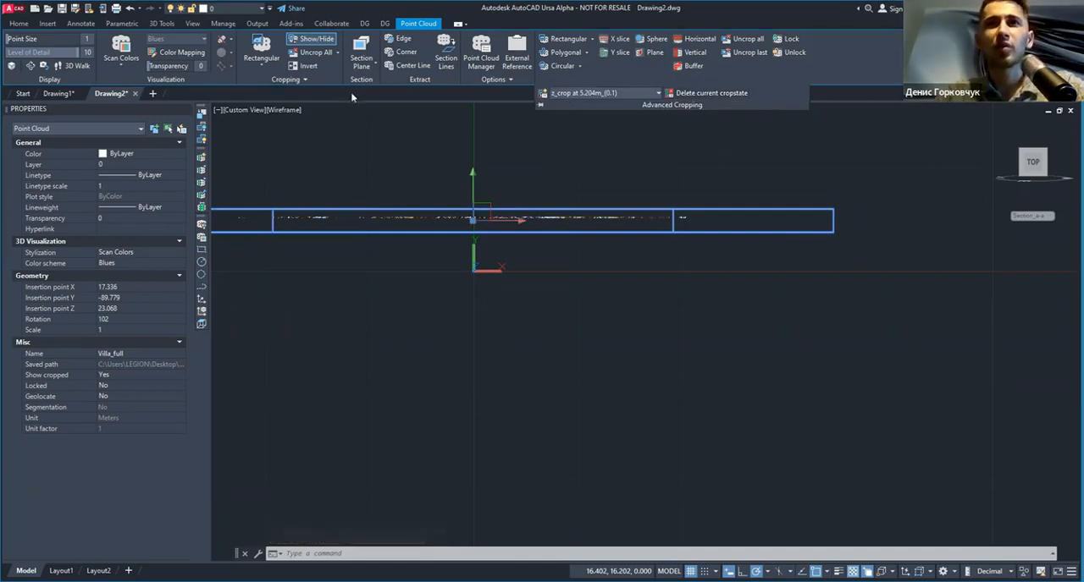
pyautogui.click(303, 80)
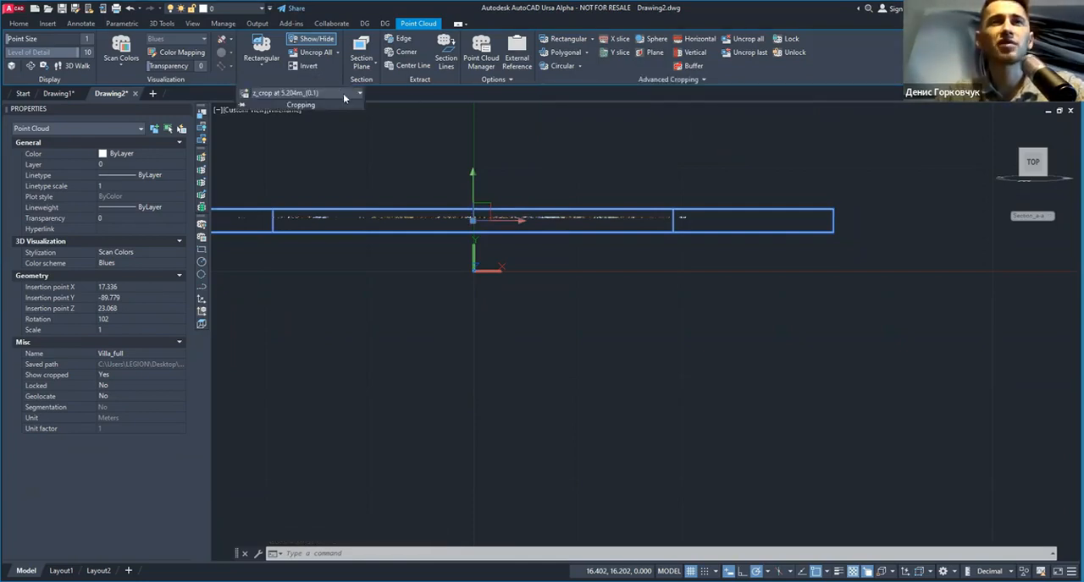
pyautogui.press('Escape')
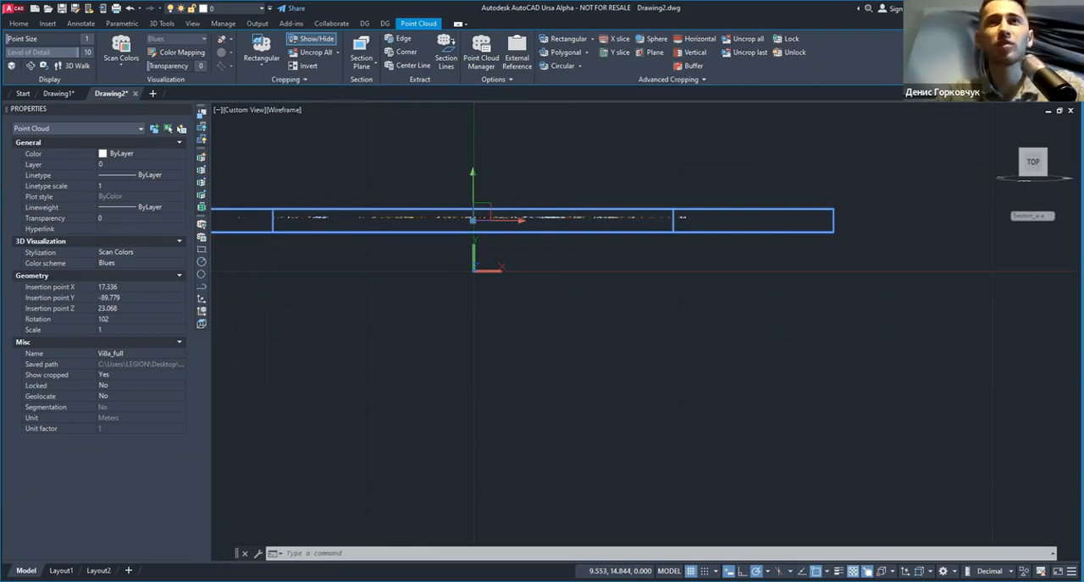
pyautogui.press('Escape')
pyautogui.click(600, 218)
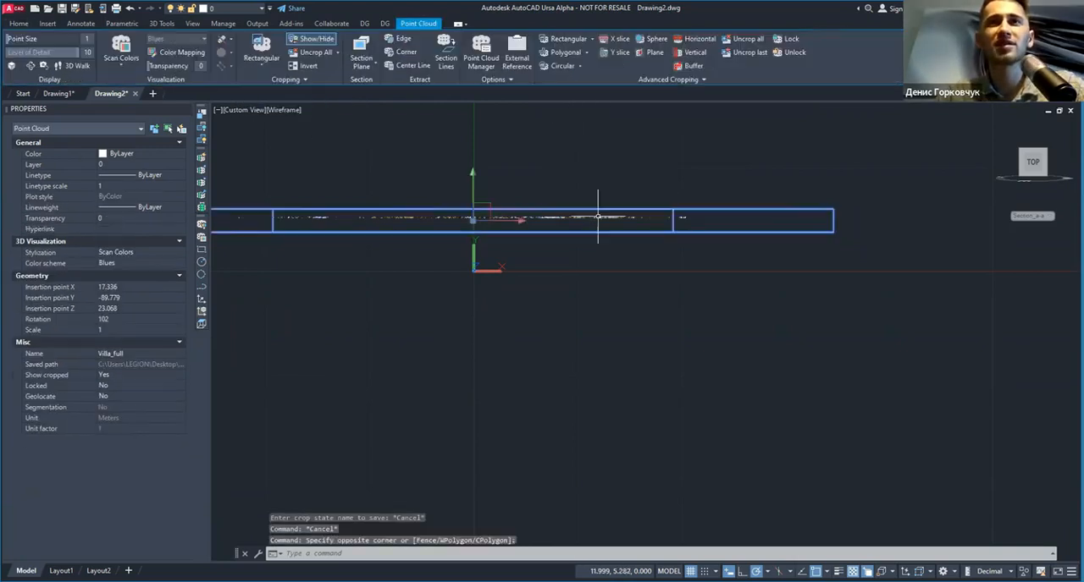
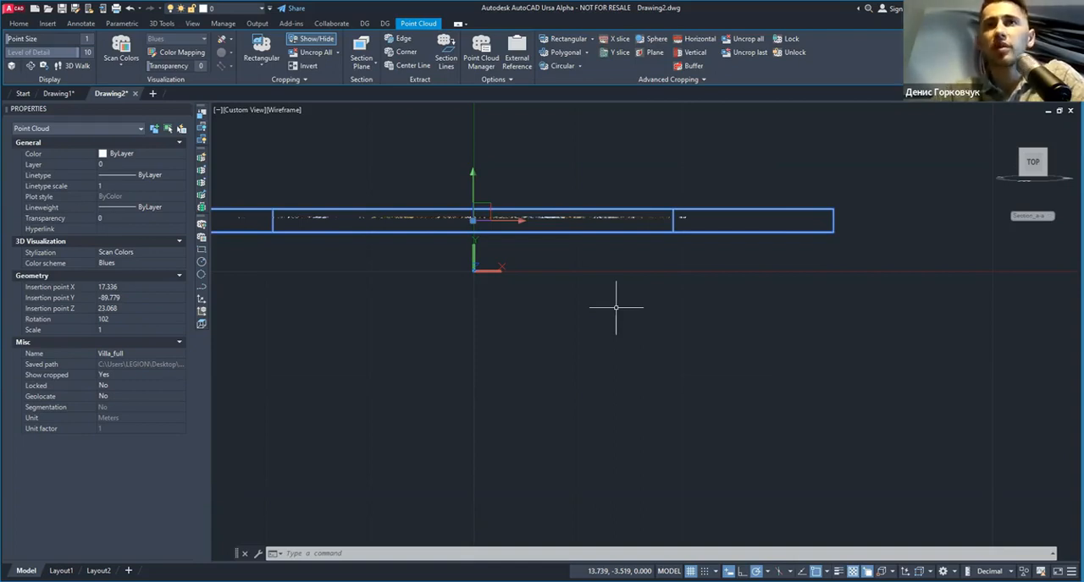
# Step: Uncrop the villa point cloud completely and crop it in top view to a rectangle enclosing the house
pyautogui.click(739, 39)
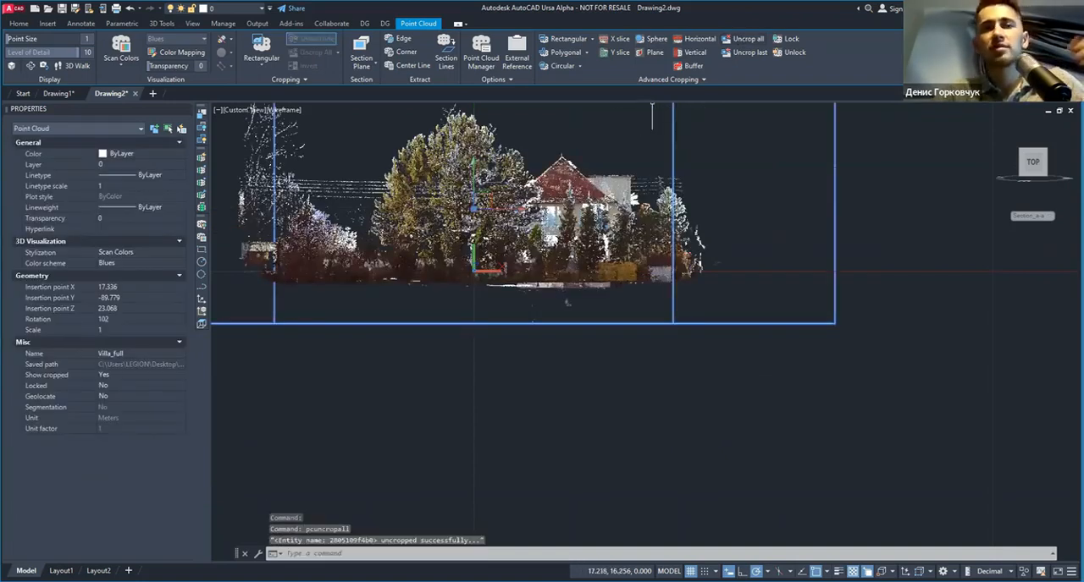
pyautogui.keyDown('shift'); pyautogui.moveTo(669, 152); pyautogui.dragTo(507, 398, button='middle'); pyautogui.keyUp('shift')
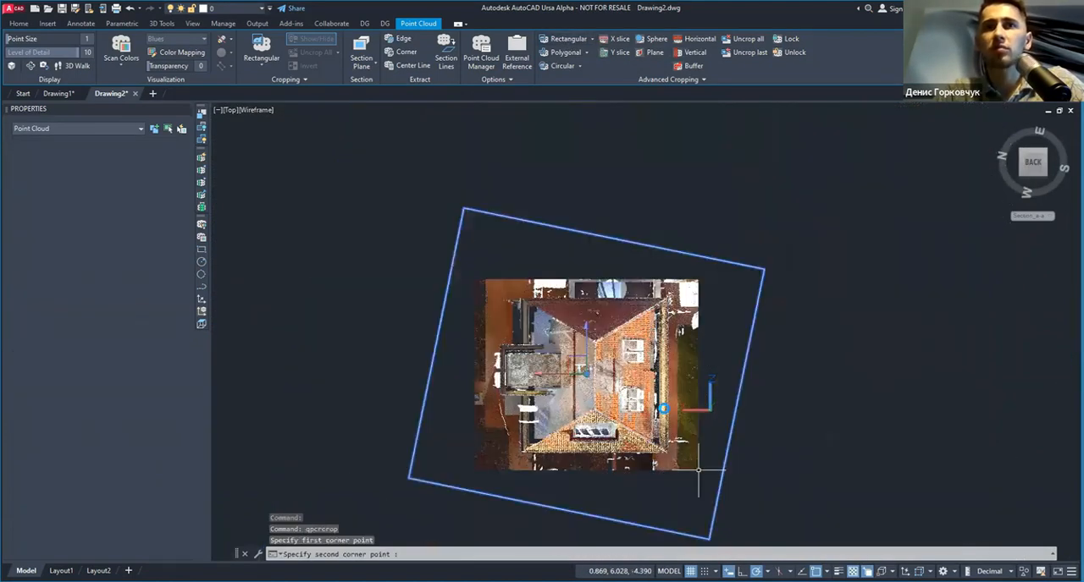
pyautogui.scroll(3, 661, 385)
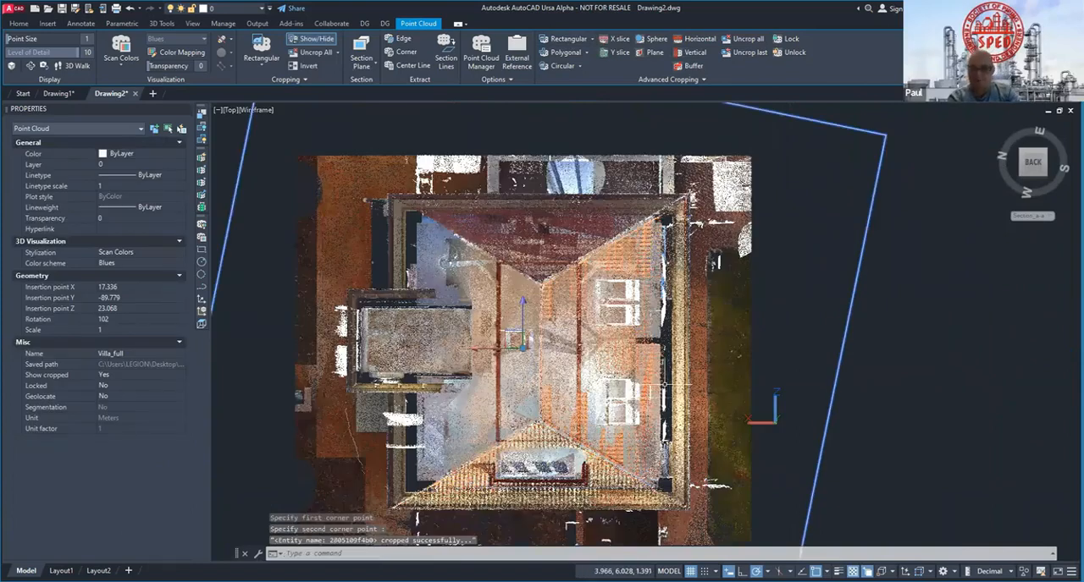
# Step: Examine the rectangularly cropped villa point cloud from several sides, including its facades, roof and surrounding ground
pyautogui.keyDown('shift'); pyautogui.moveTo(665, 386); pyautogui.dragTo(642, 168, button='middle'); pyautogui.keyUp('shift')
pyautogui.moveTo(671, 303)
pyautogui.keyDown('shift'); pyautogui.mouseDown(button='middle')
pyautogui.moveTo(658, 284)
pyautogui.moveTo(667, 295)
pyautogui.mouseUp(button='middle'); pyautogui.keyUp('shift')
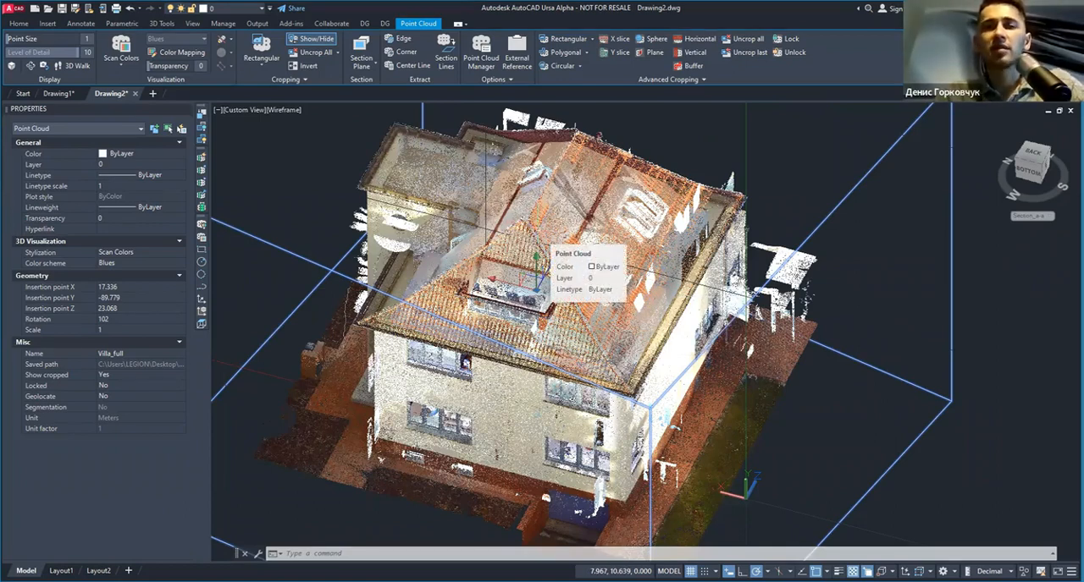
pyautogui.keyDown('shift'); pyautogui.moveTo(572, 242); pyautogui.dragTo(527, 254, button='middle'); pyautogui.keyUp('shift')
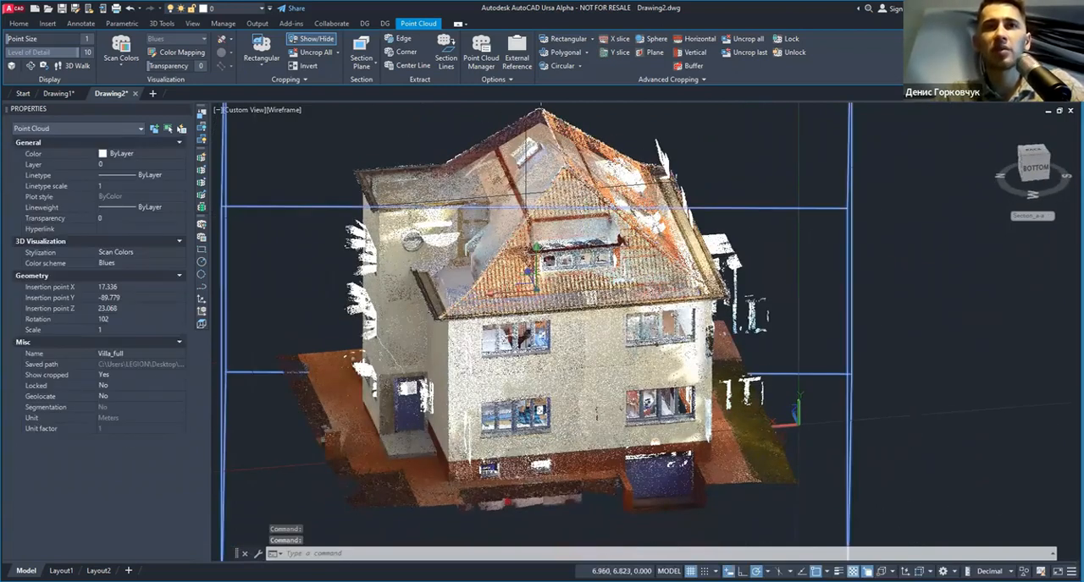
pyautogui.press('Escape')
pyautogui.keyDown('shift'); pyautogui.moveTo(591, 298); pyautogui.dragTo(530, 292, button='middle'); pyautogui.keyUp('shift')
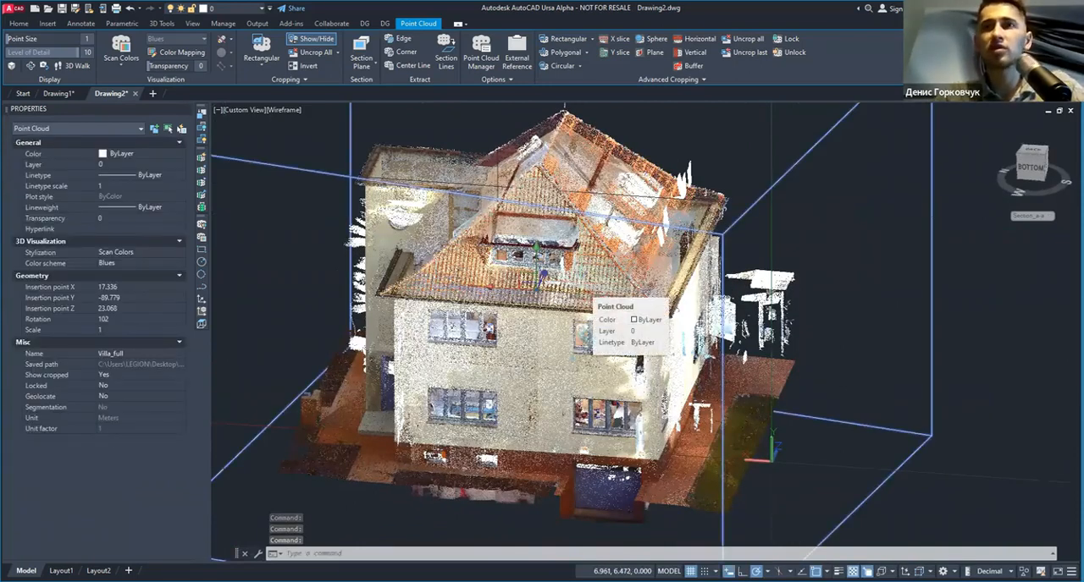
pyautogui.keyDown('shift'); pyautogui.moveTo(676, 314); pyautogui.dragTo(608, 315, button='middle'); pyautogui.keyUp('shift')
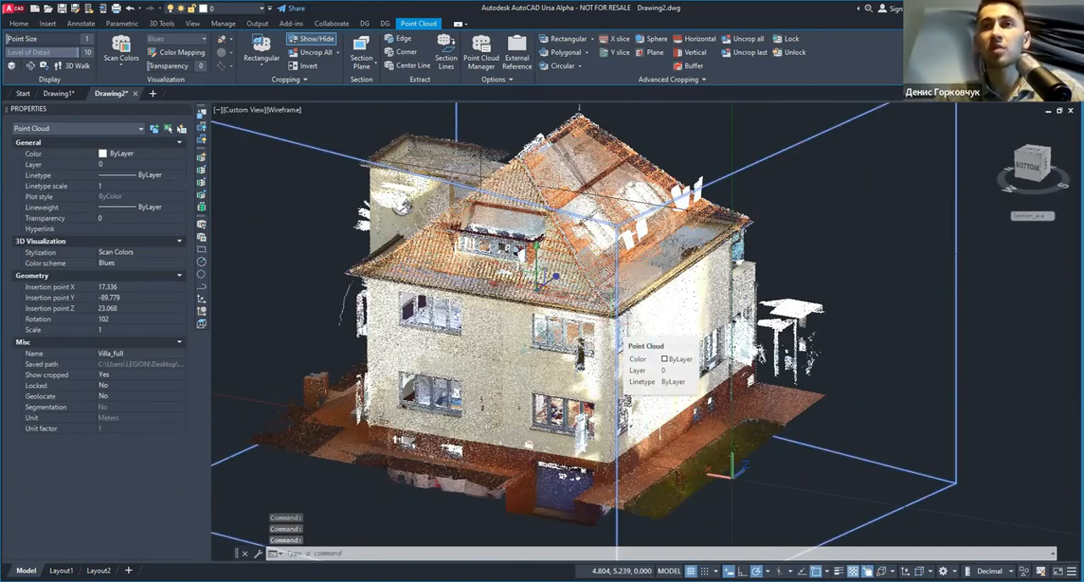
pyautogui.scroll(2, 516, 322)
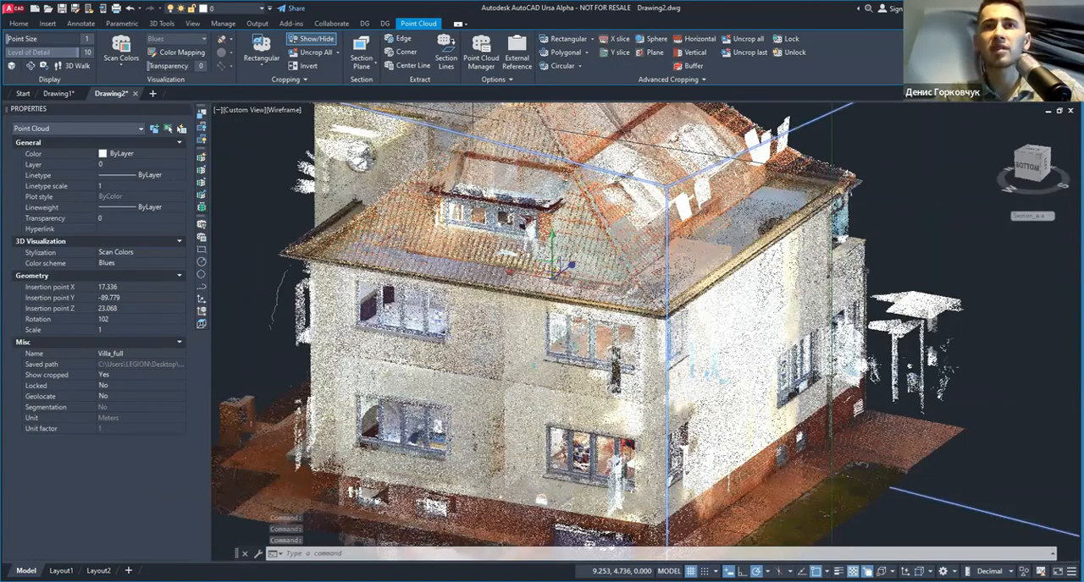
pyautogui.scroll(2, 517, 321)
pyautogui.scroll(-5, 525, 321)
pyautogui.keyDown('shift'); pyautogui.moveTo(610, 351); pyautogui.dragTo(584, 349, button='middle'); pyautogui.keyUp('shift')
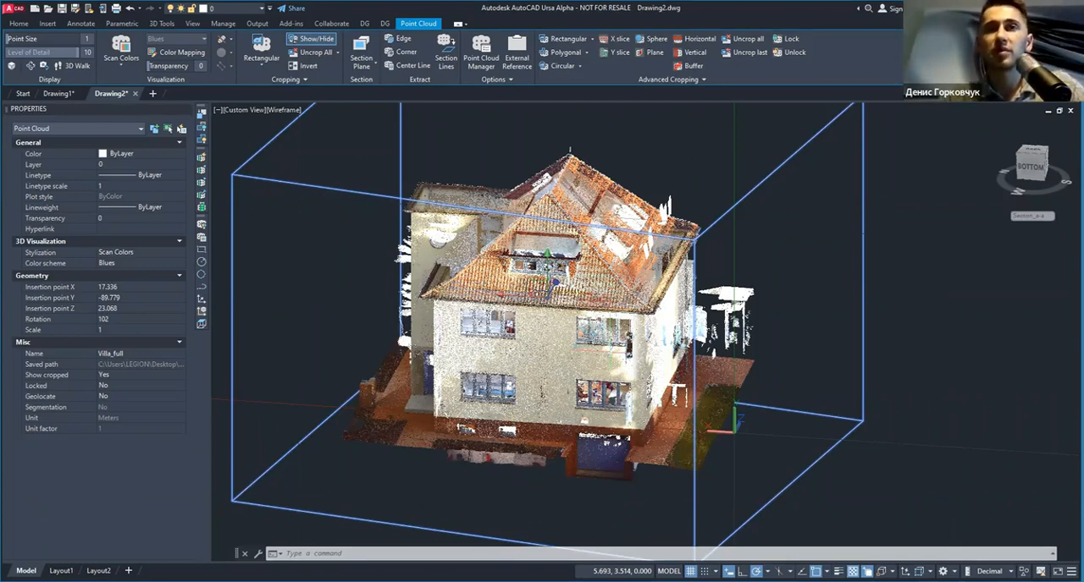
pyautogui.keyDown('shift'); pyautogui.moveTo(690, 354); pyautogui.dragTo(597, 342, button='middle'); pyautogui.keyUp('shift')
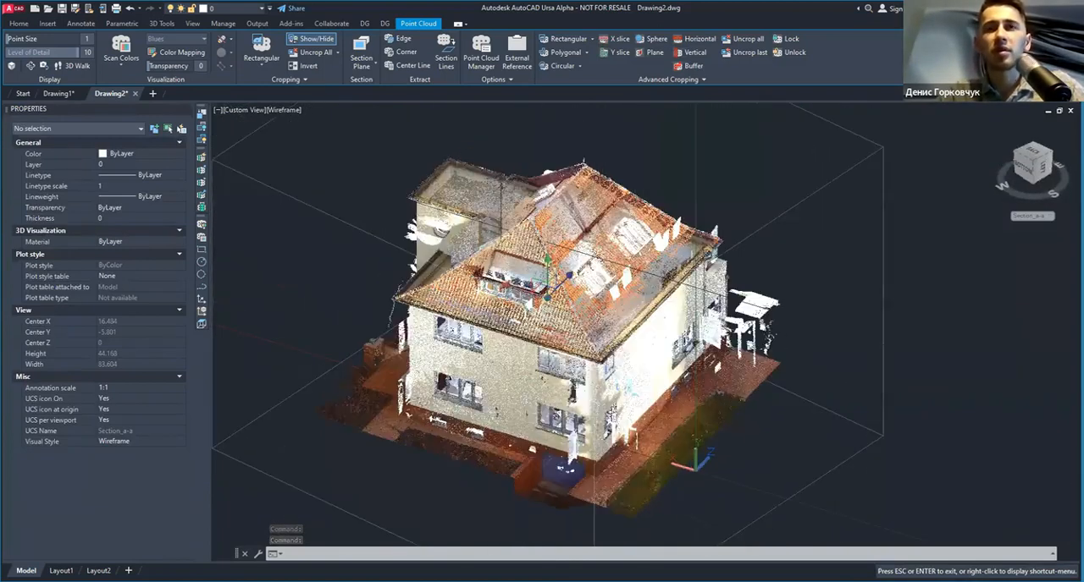
pyautogui.click(598, 342)
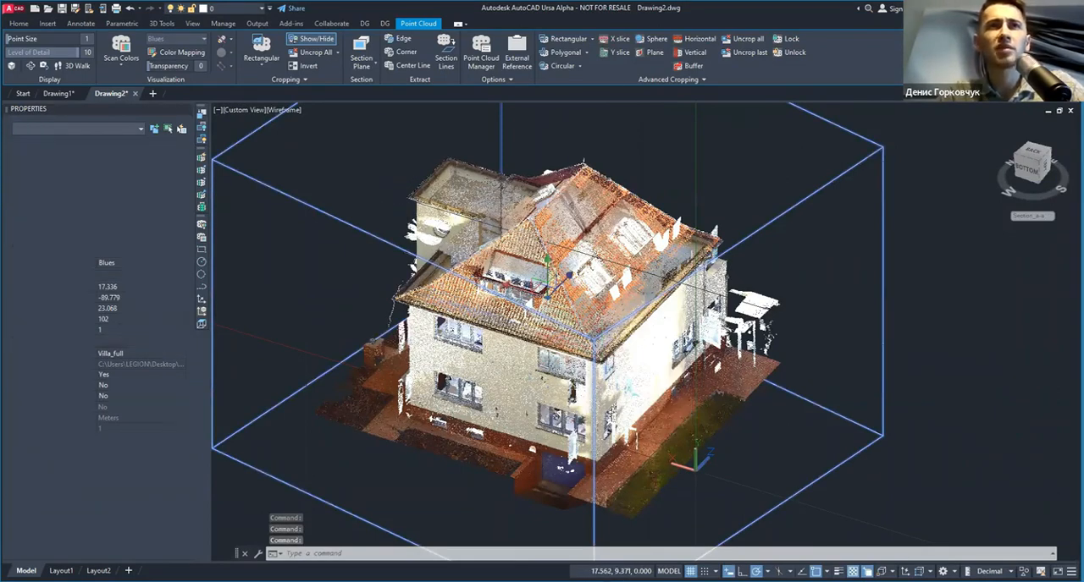
pyautogui.press('Escape')
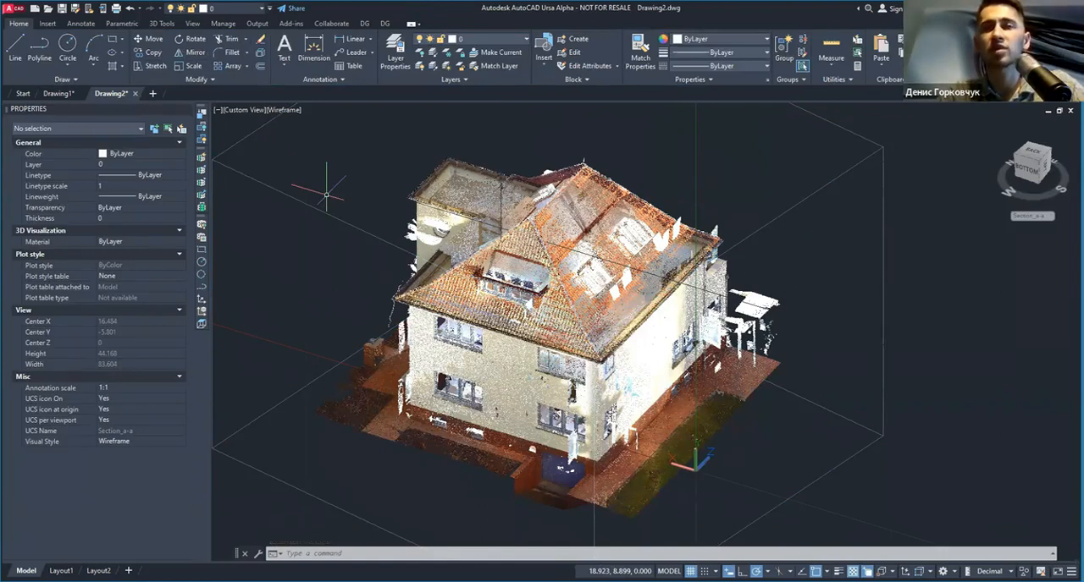
pyautogui.keyDown('shift'); pyautogui.moveTo(557, 291); pyautogui.dragTo(452, 217, button='middle'); pyautogui.keyUp('shift')
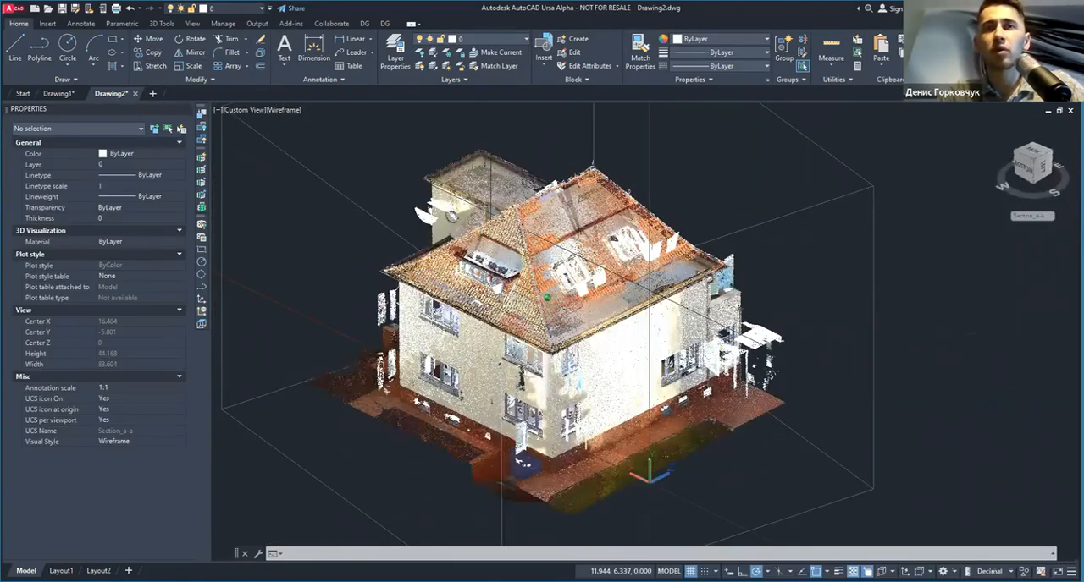
pyautogui.press('Escape')
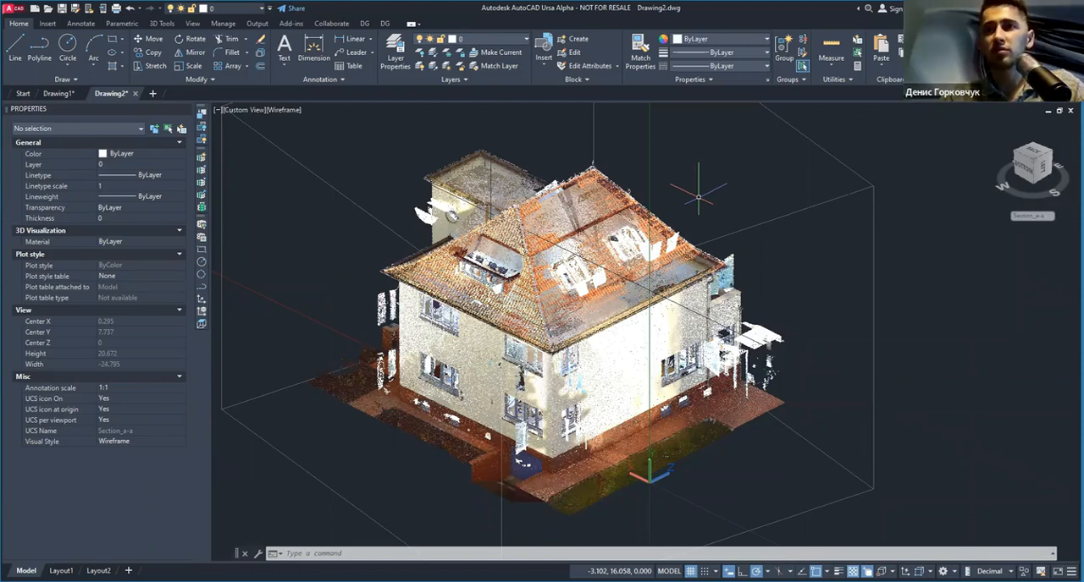
pyautogui.click(744, 170)
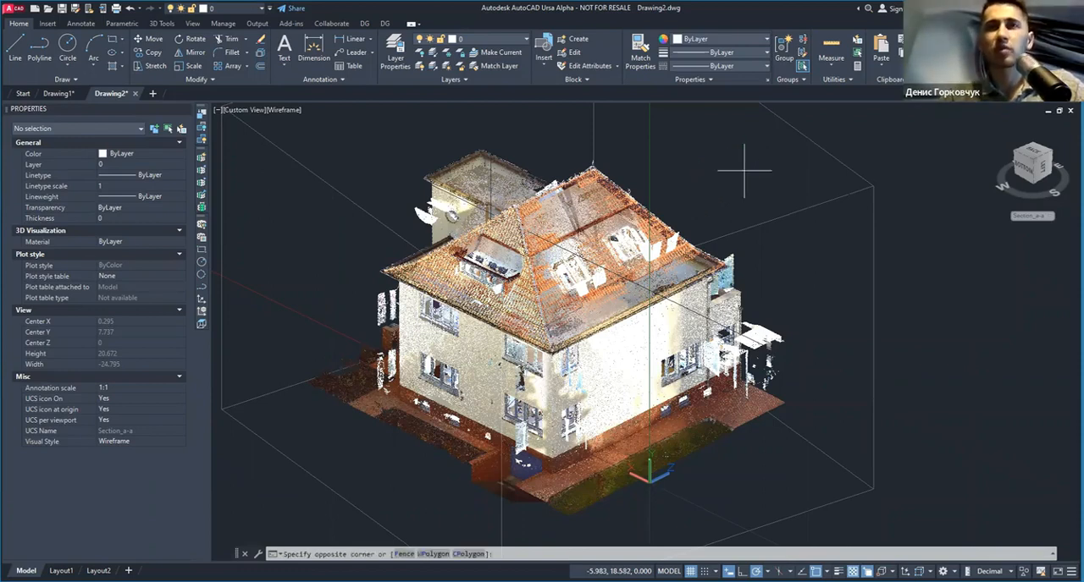
pyautogui.click(602, 300)
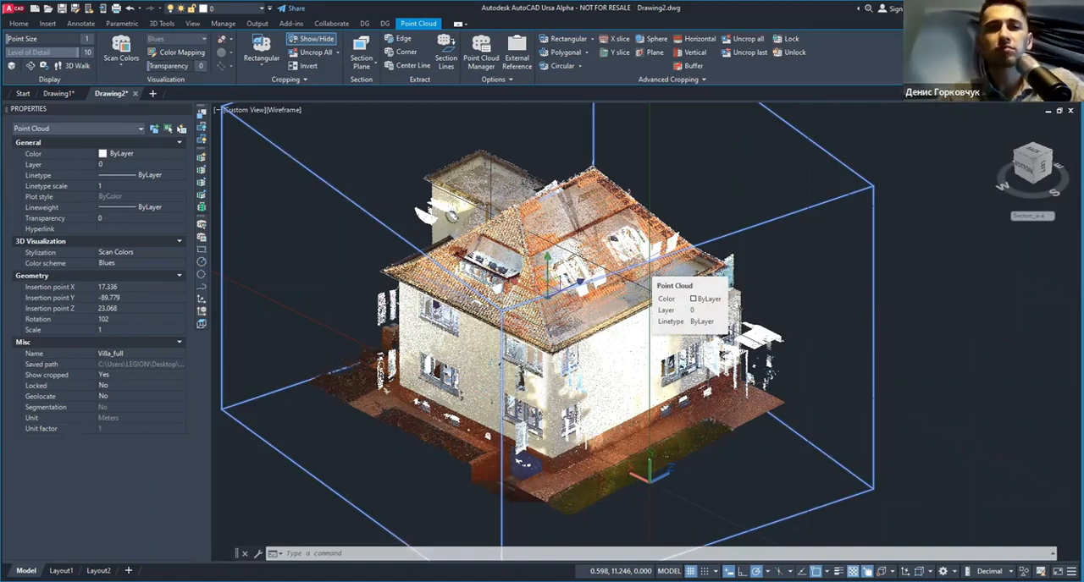
pyautogui.press('Escape')
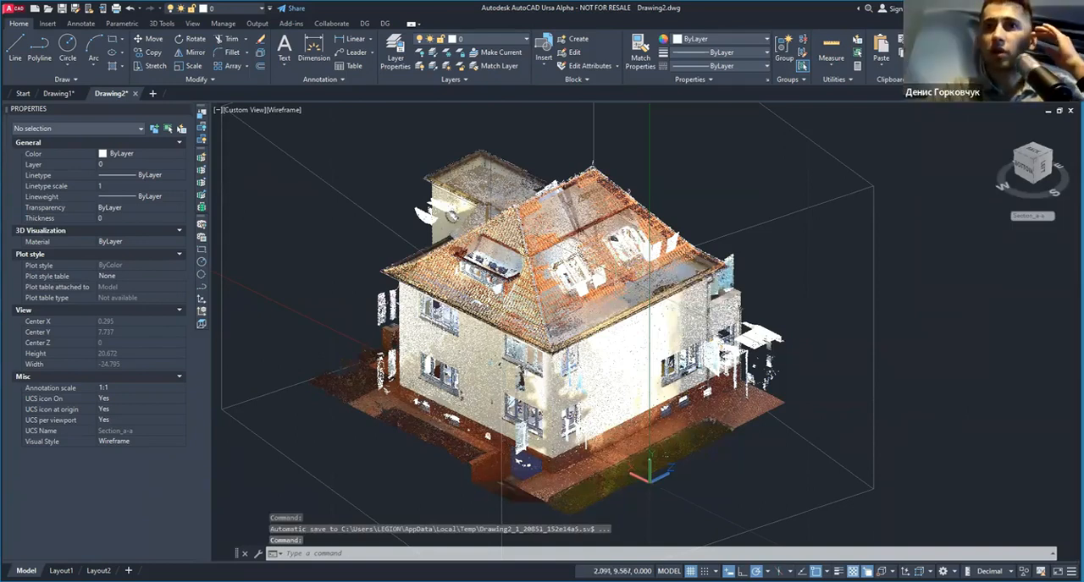
pyautogui.press('Escape')
# Step: Select the cropped villa point cloud and lock it
pyautogui.scroll(-2, 643, 280)
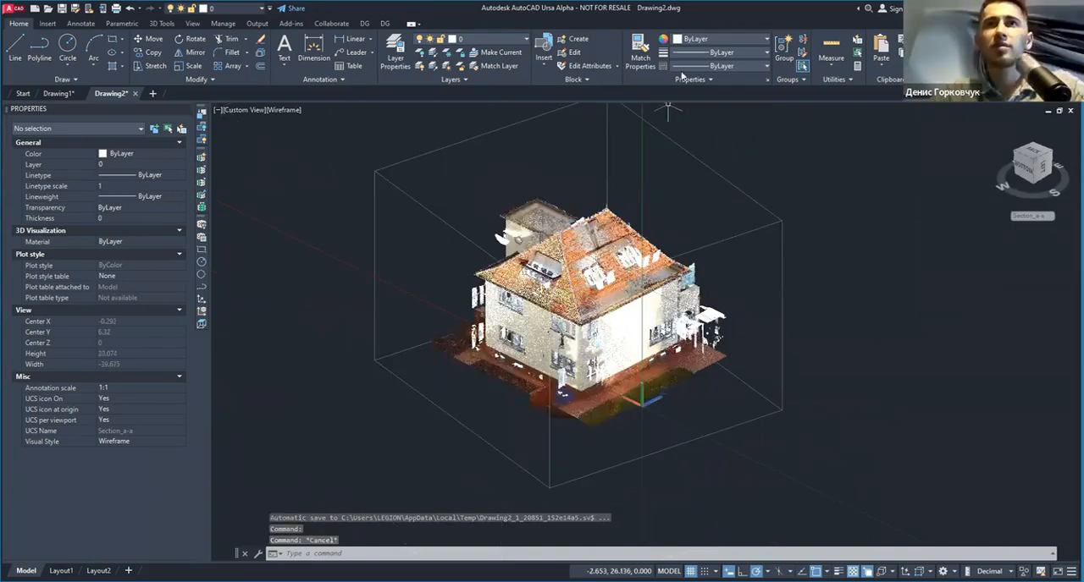
pyautogui.click(752, 159)
pyautogui.click(686, 193)
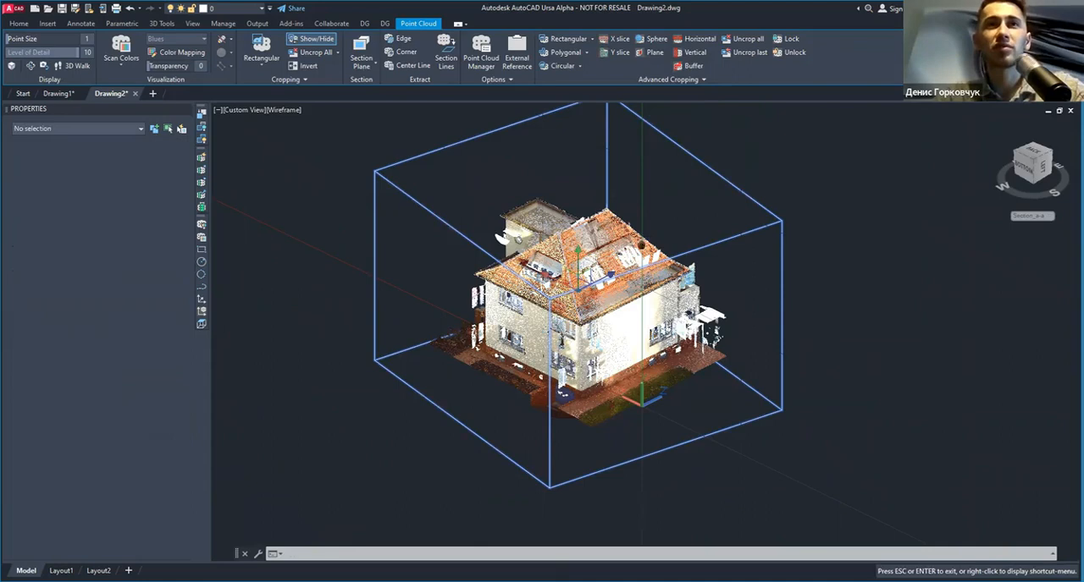
pyautogui.moveTo(641, 227); pyautogui.dragTo(637, 257, button='middle')
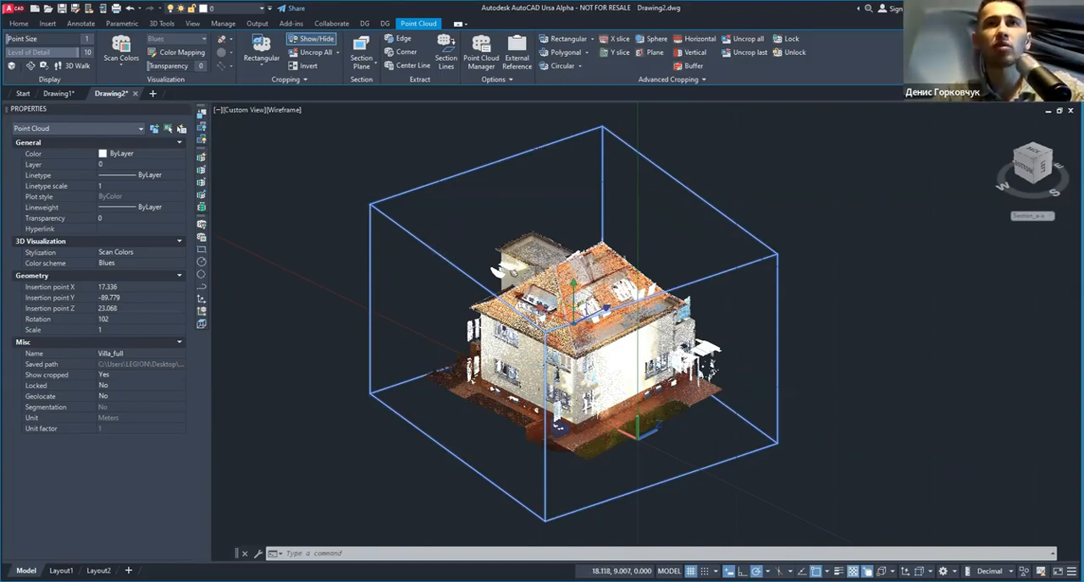
pyautogui.click(789, 41)
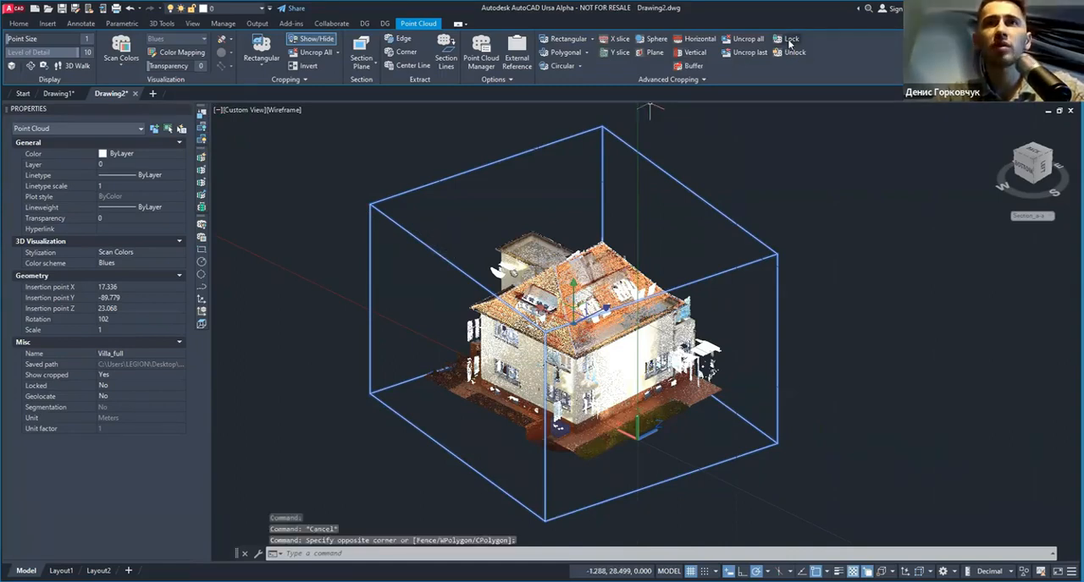
# Step: Try to rotate the locked villa point cloud with the Rotate Objects option
pyautogui.rightClick(541, 230)
pyautogui.click(682, 297)
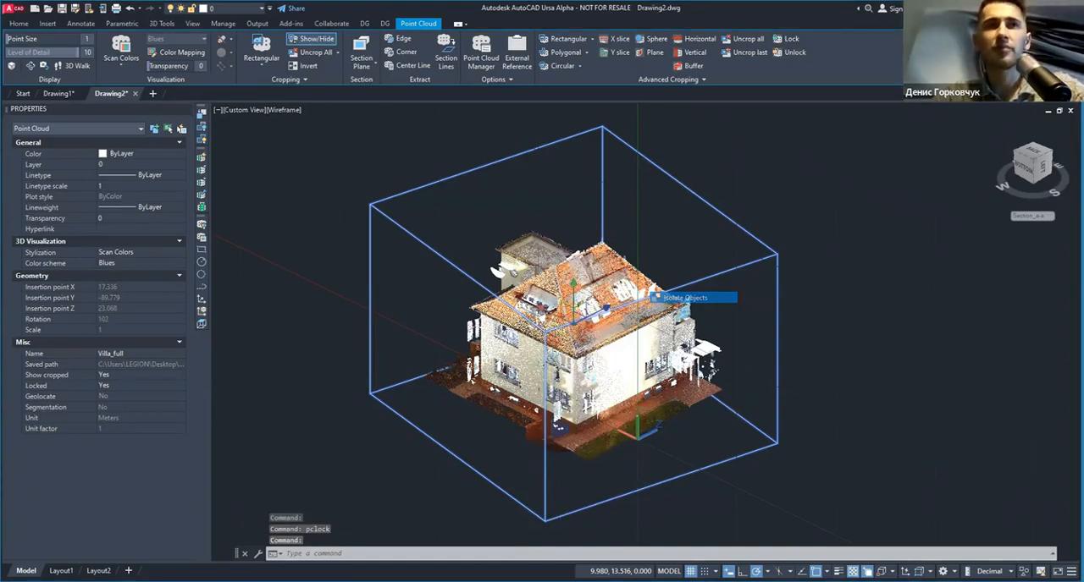
pyautogui.press('Escape')
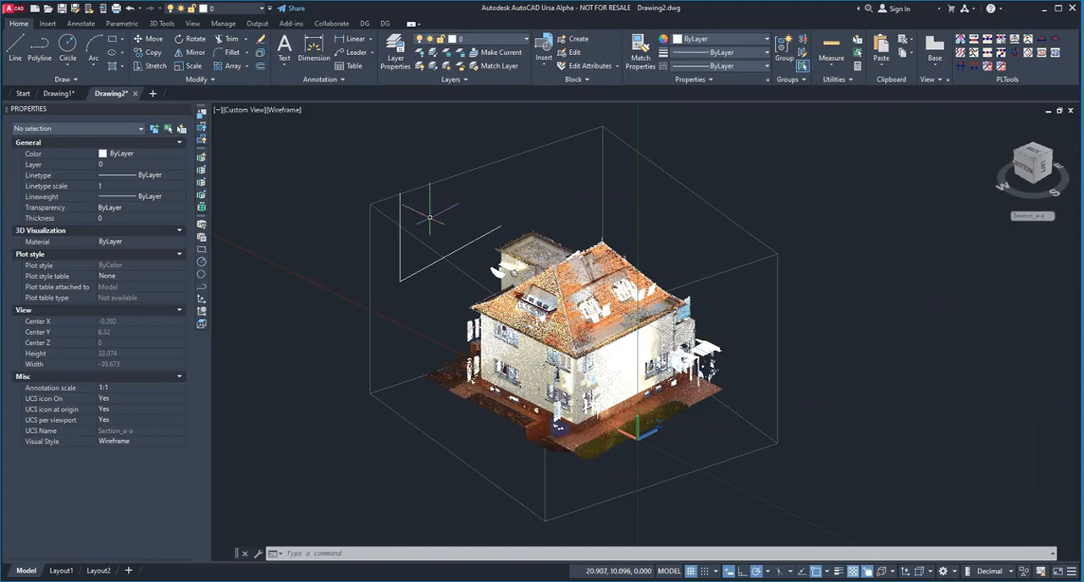
# Step: Select the villa point cloud and apply the lock to it again
pyautogui.moveTo(429, 247)
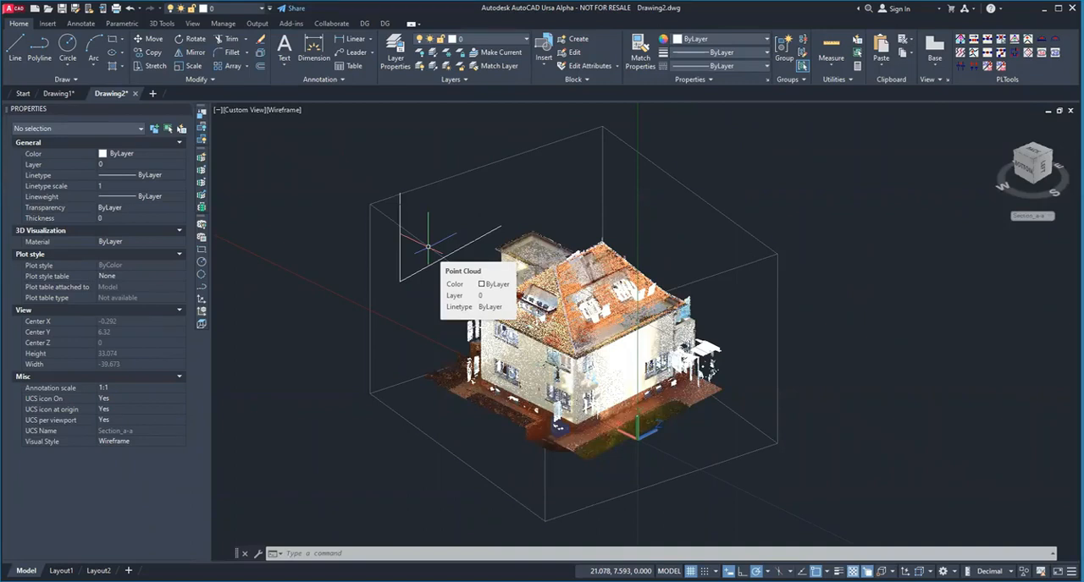
pyautogui.click(428, 246)
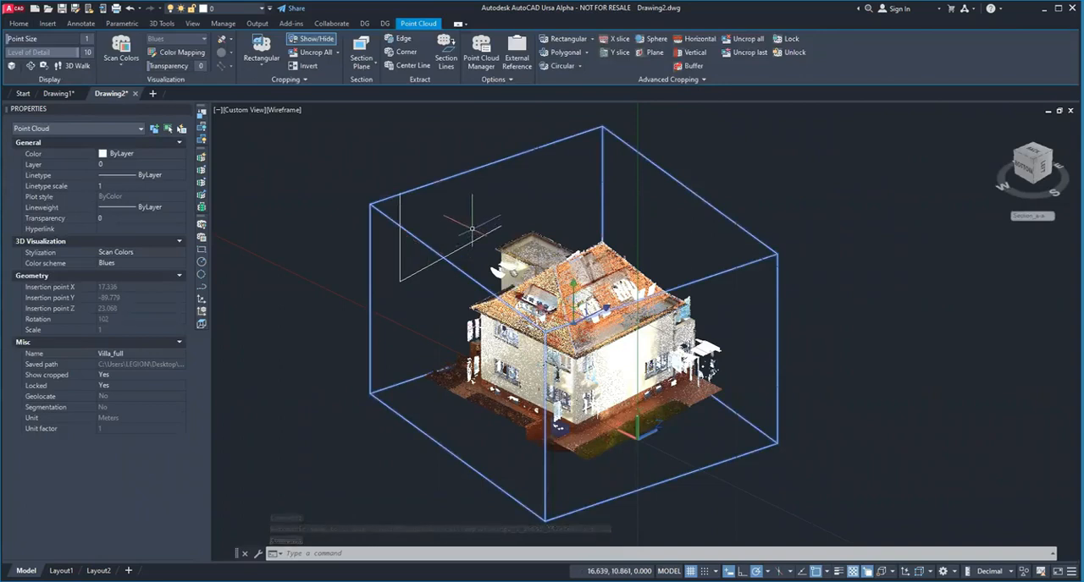
pyautogui.click(791, 43)
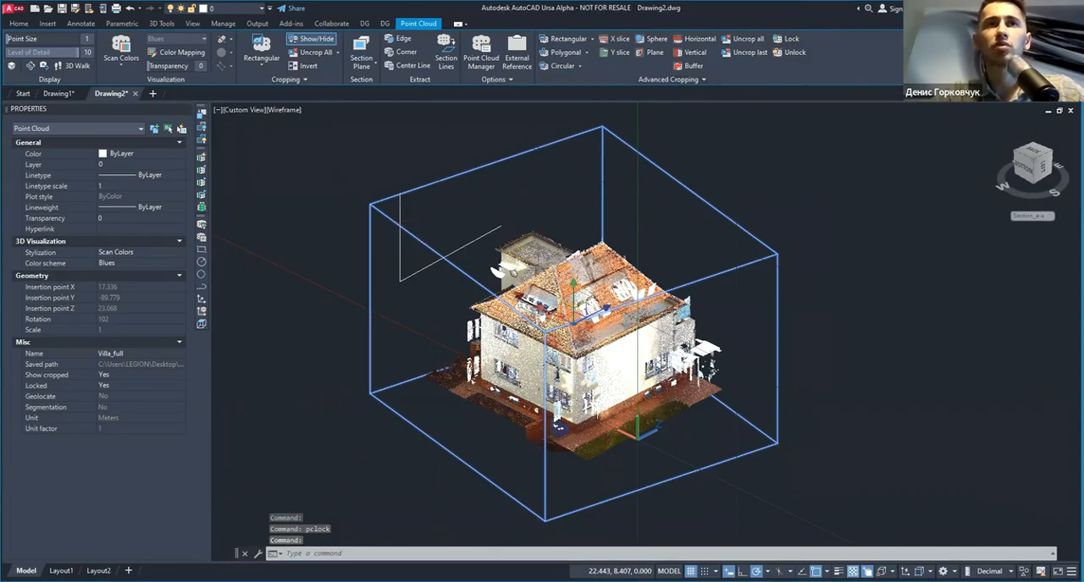
pyautogui.press('Escape')
# Step: Try to move the locked villa point cloud by its gizmo at the insertion grip
pyautogui.click(478, 148)
pyautogui.click(580, 324)
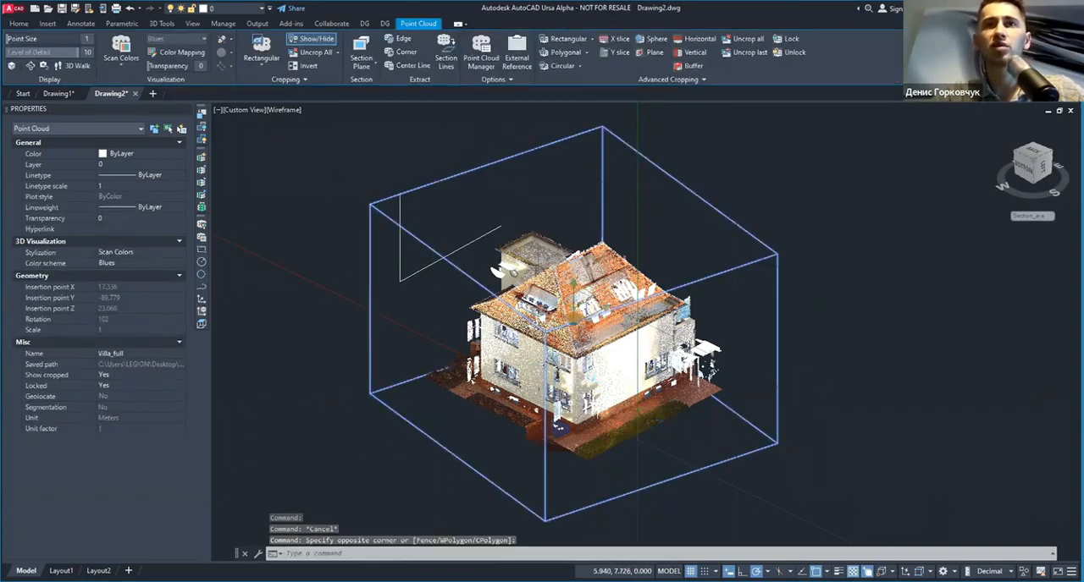
pyautogui.click(574, 312)
pyautogui.press('Escape')
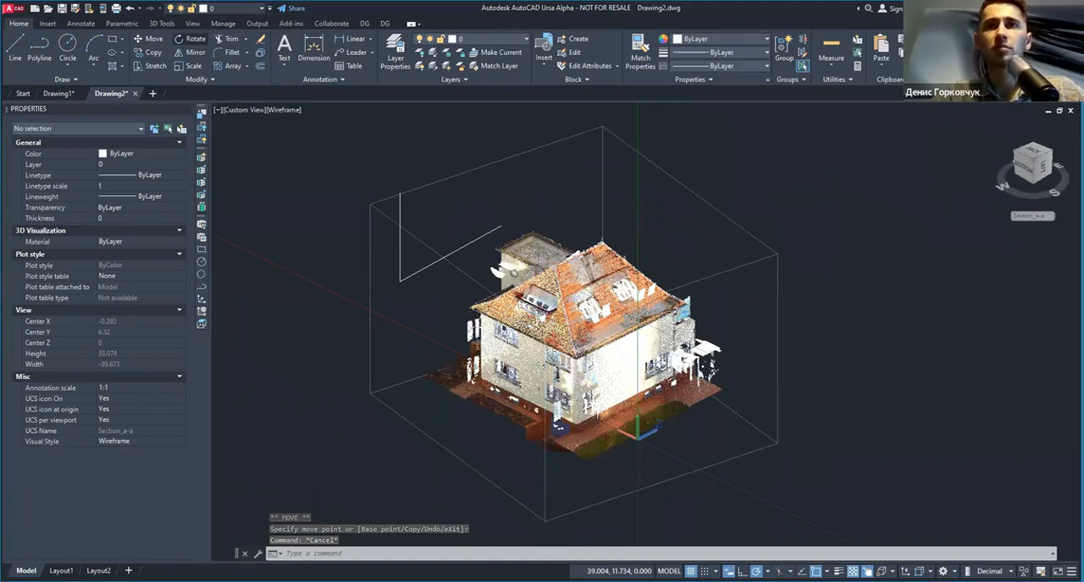
# Step: Try to pick the locked villa point cloud with a selection window for the Rotate command
pyautogui.click(733, 171)
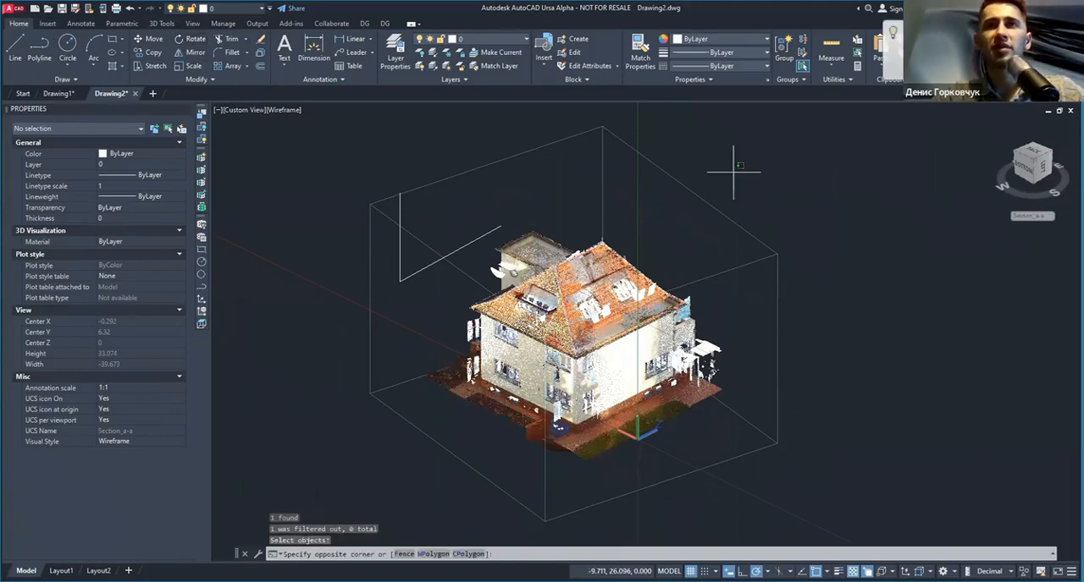
pyautogui.click(648, 230)
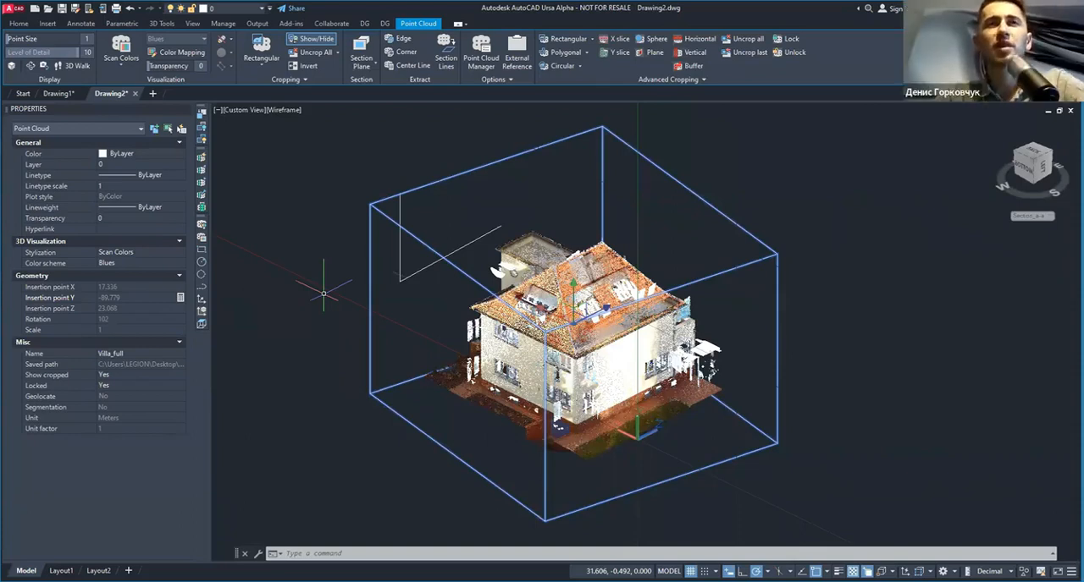
pyautogui.press('Escape')
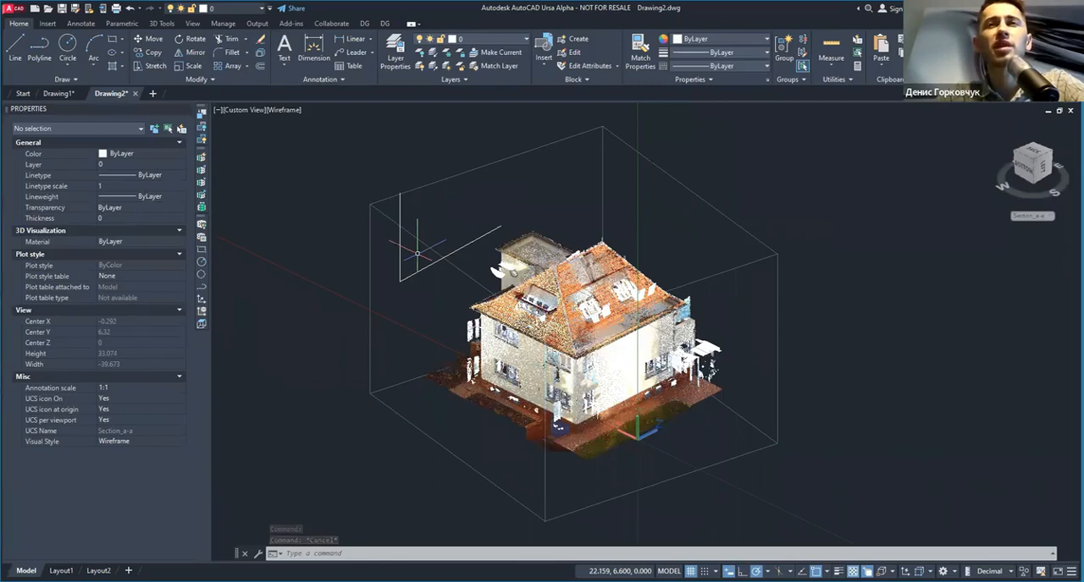
pyautogui.click(383, 187)
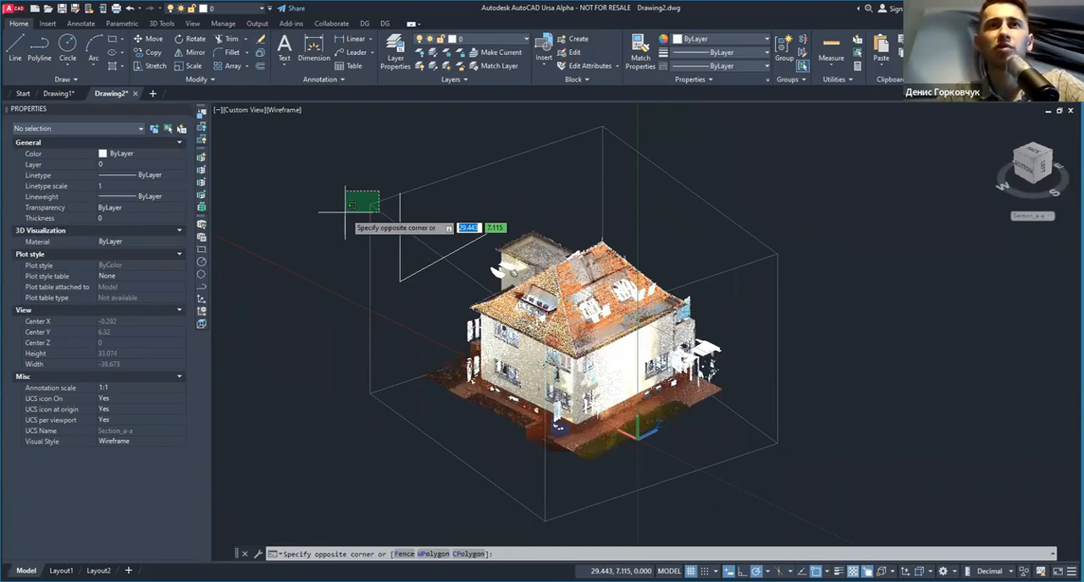
pyautogui.click(346, 213)
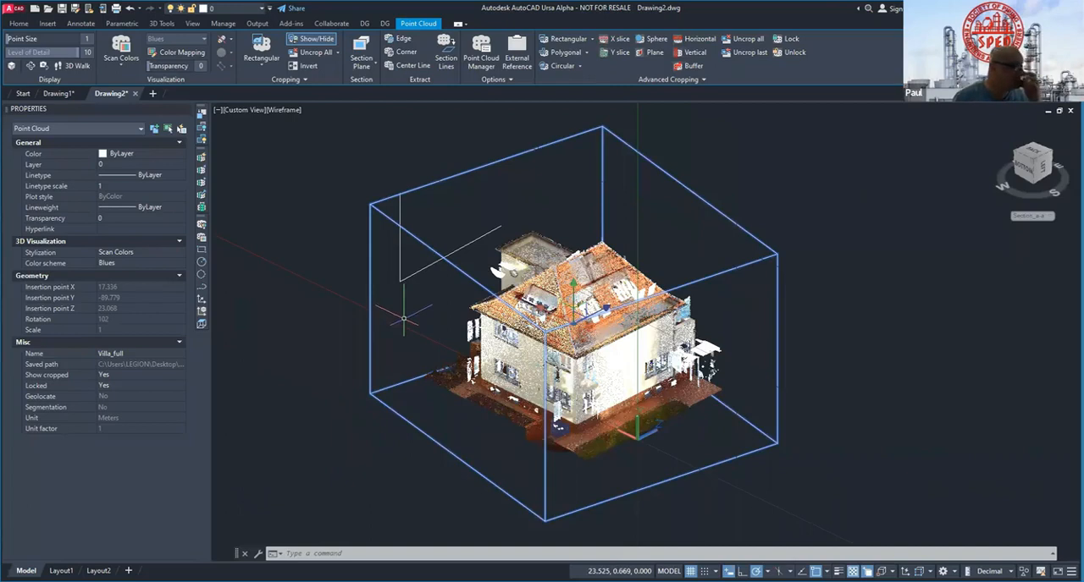
pyautogui.click(302, 174)
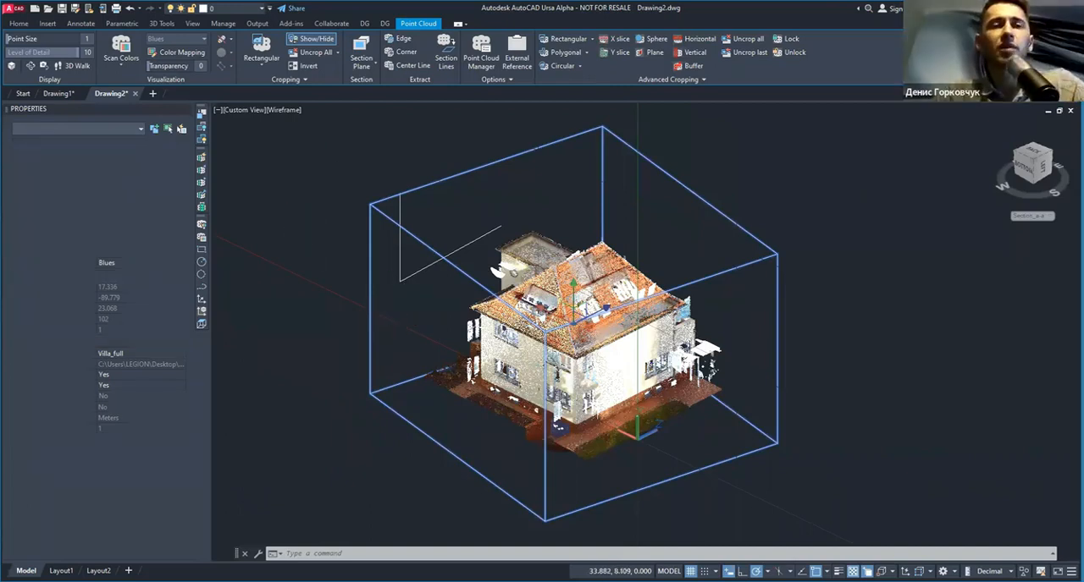
pyautogui.press('Escape')
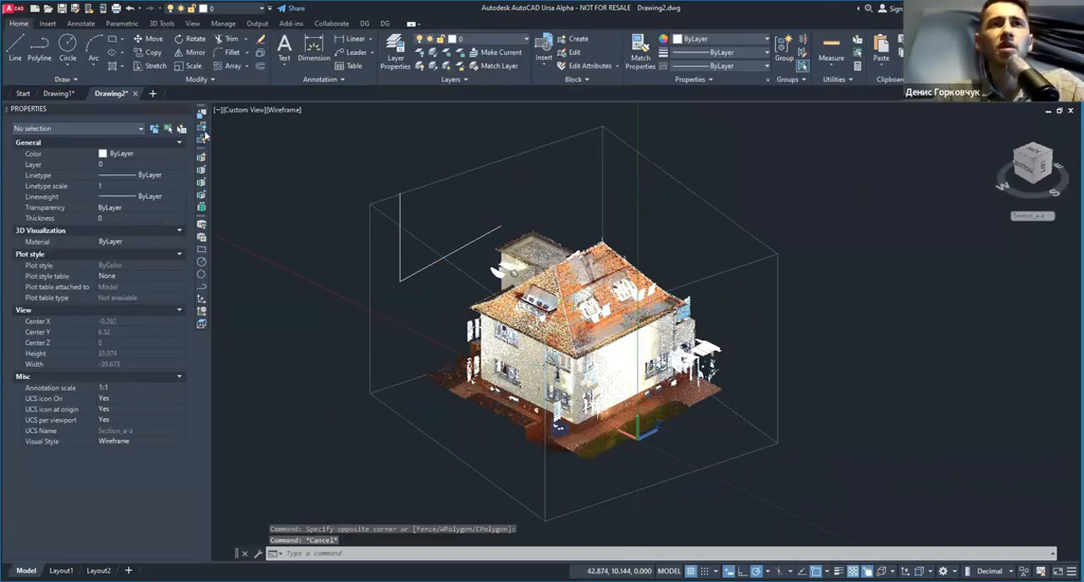
pyautogui.click(418, 237)
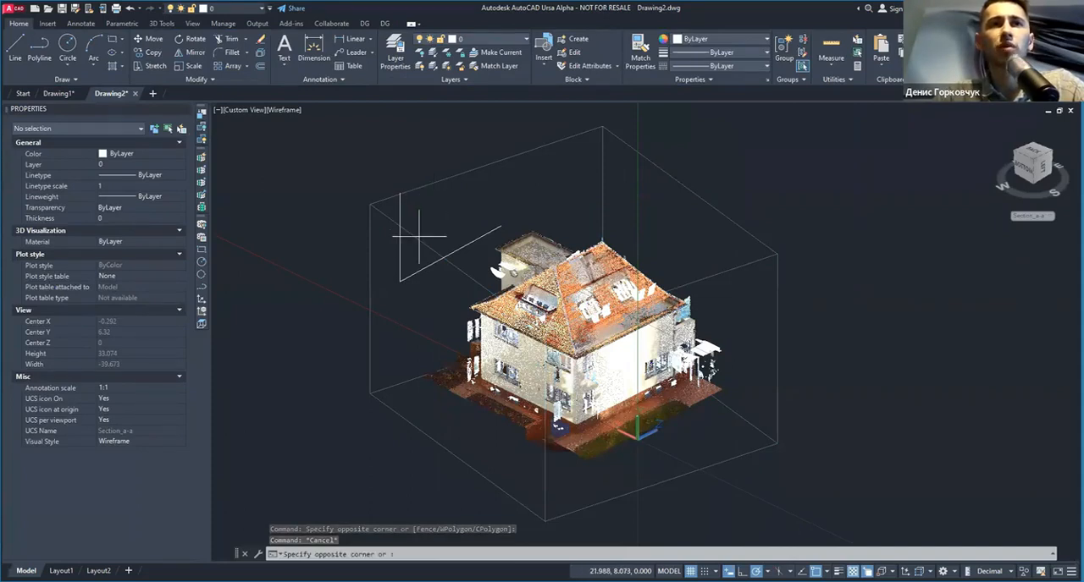
pyautogui.press('Escape')
pyautogui.click(545, 162)
pyautogui.click(477, 185)
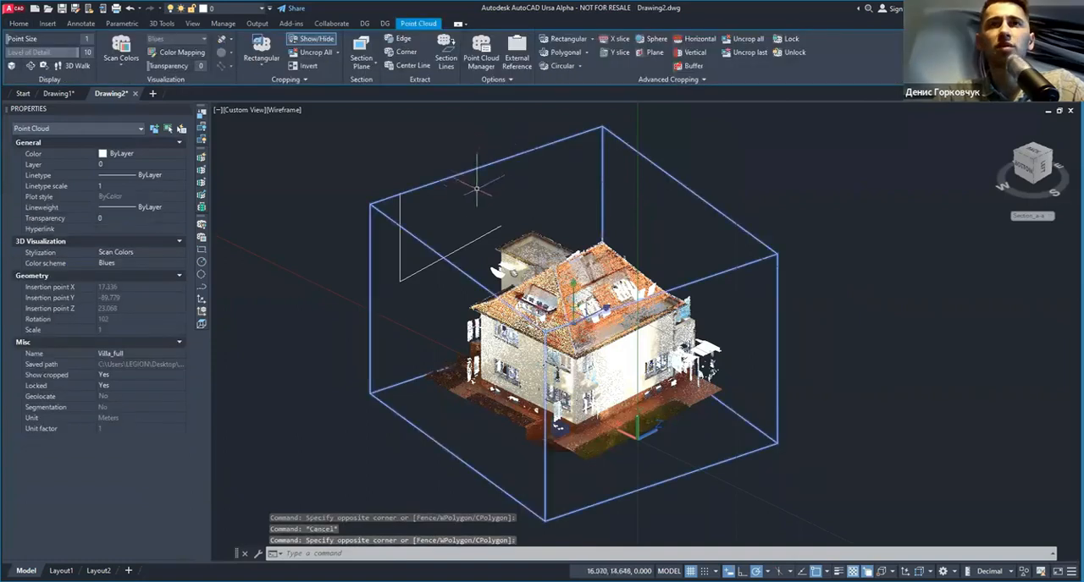
pyautogui.press('Escape')
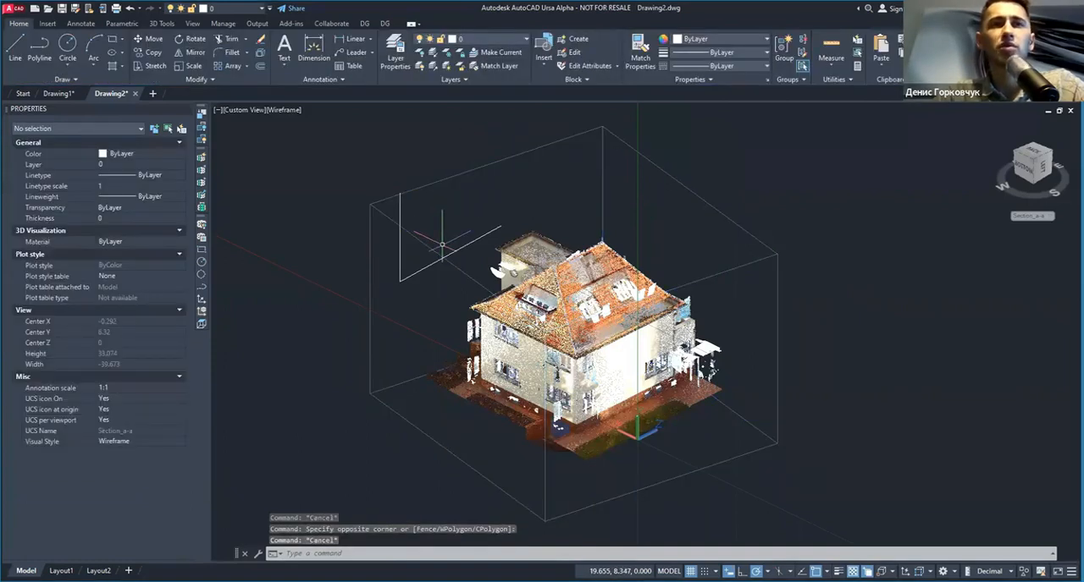
# Step: Try to isolate the polyline and the locked villa point cloud with the standard Isolate Objects command, and undo the isolation
pyautogui.click(397, 296)
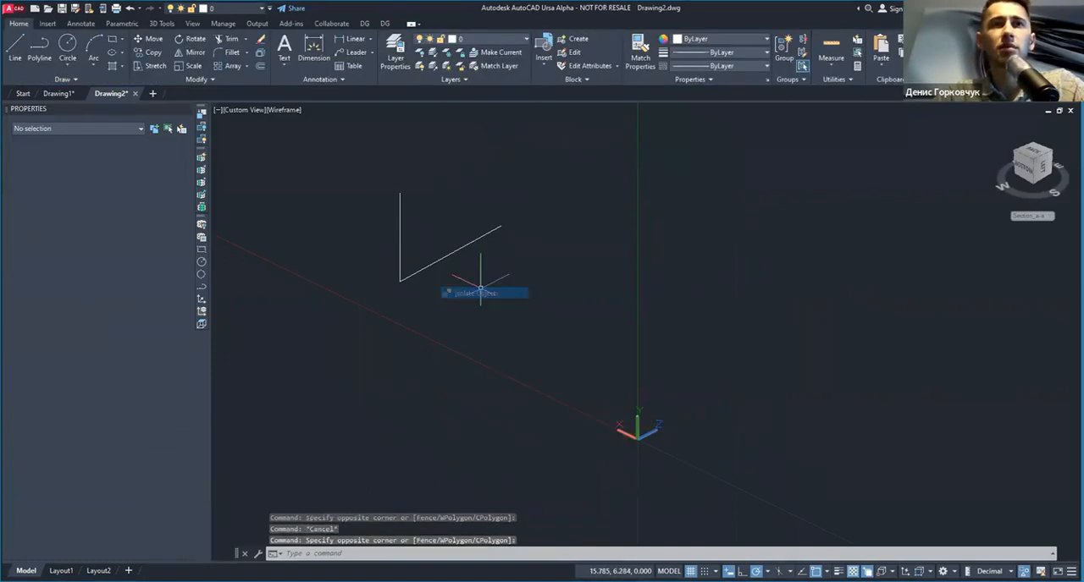
pyautogui.click(480, 293)
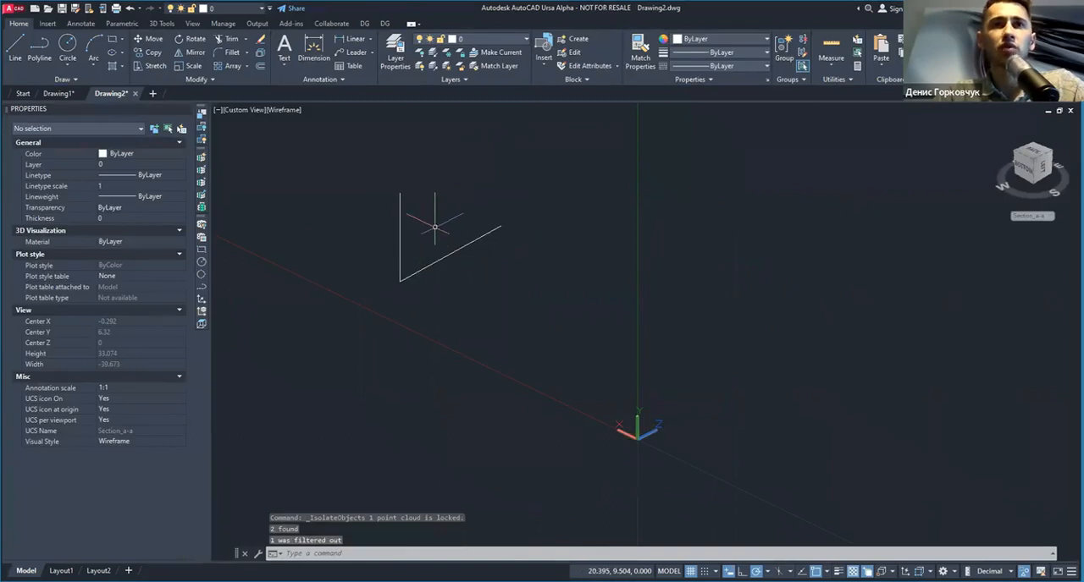
pyautogui.click(435, 227)
pyautogui.click(396, 221)
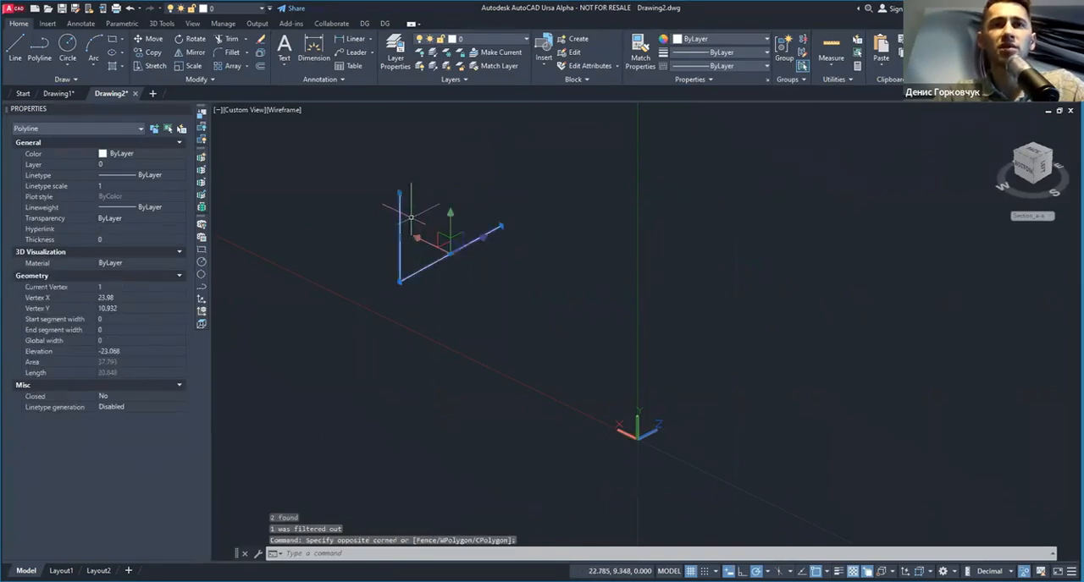
pyautogui.press('Escape')
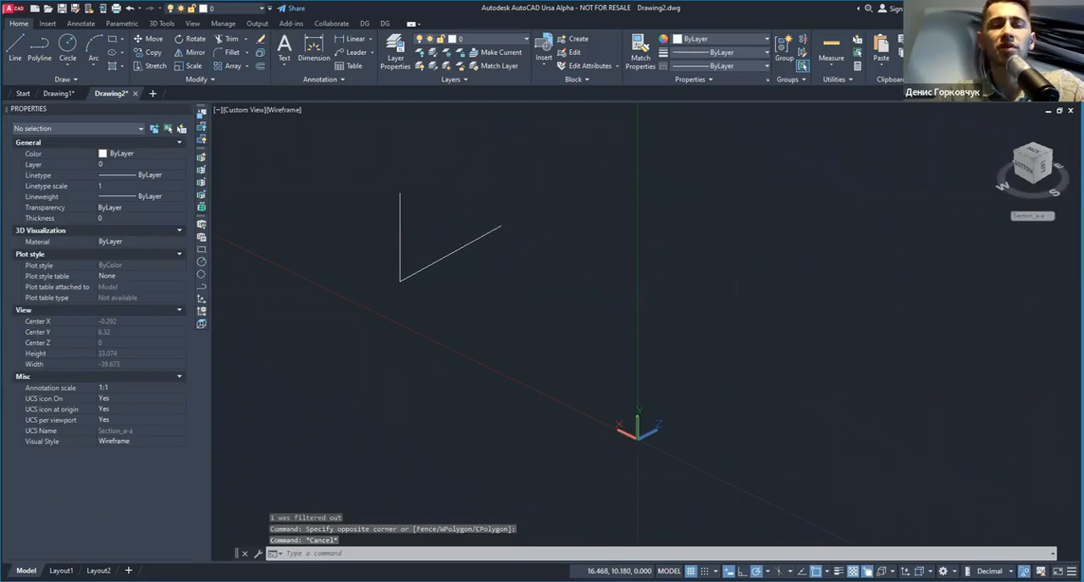
pyautogui.hotkey('ctrl', 'z')
# Step: Isolate the polyline and the locked villa point cloud with the custom Isolate objects tool
pyautogui.click(440, 210)
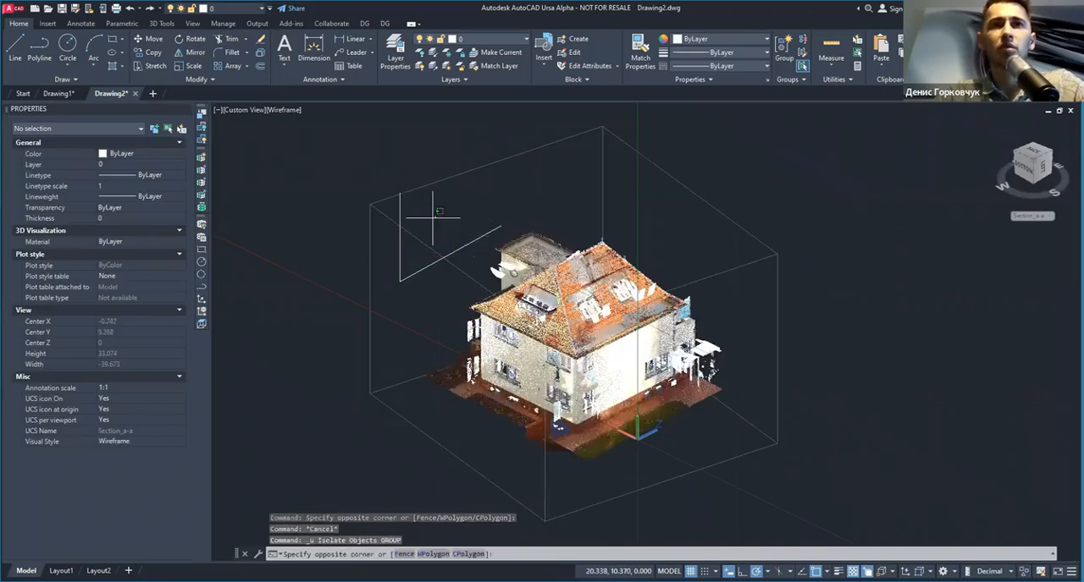
pyautogui.click(433, 217)
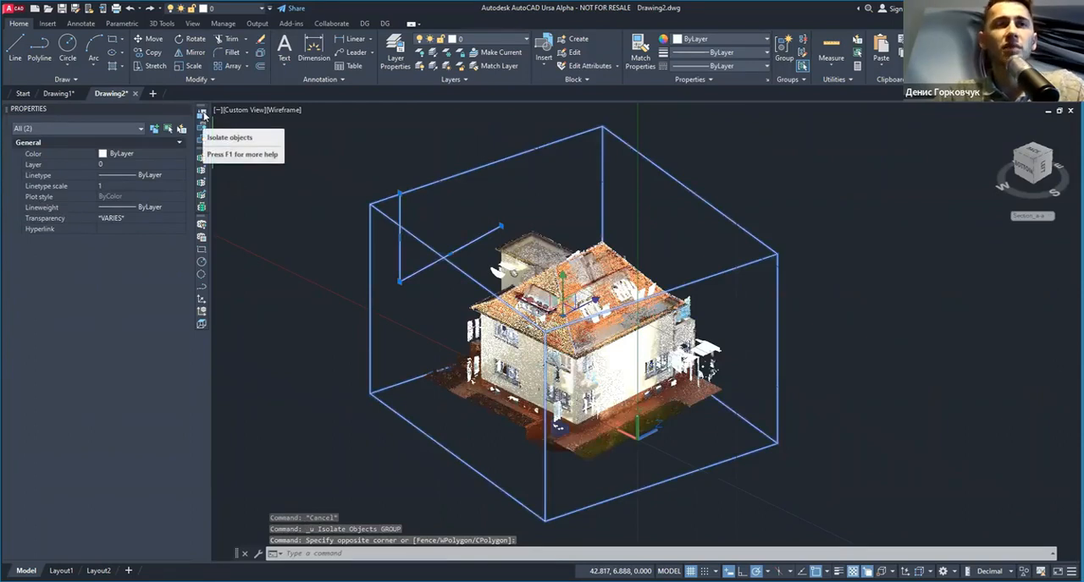
pyautogui.press('Escape')
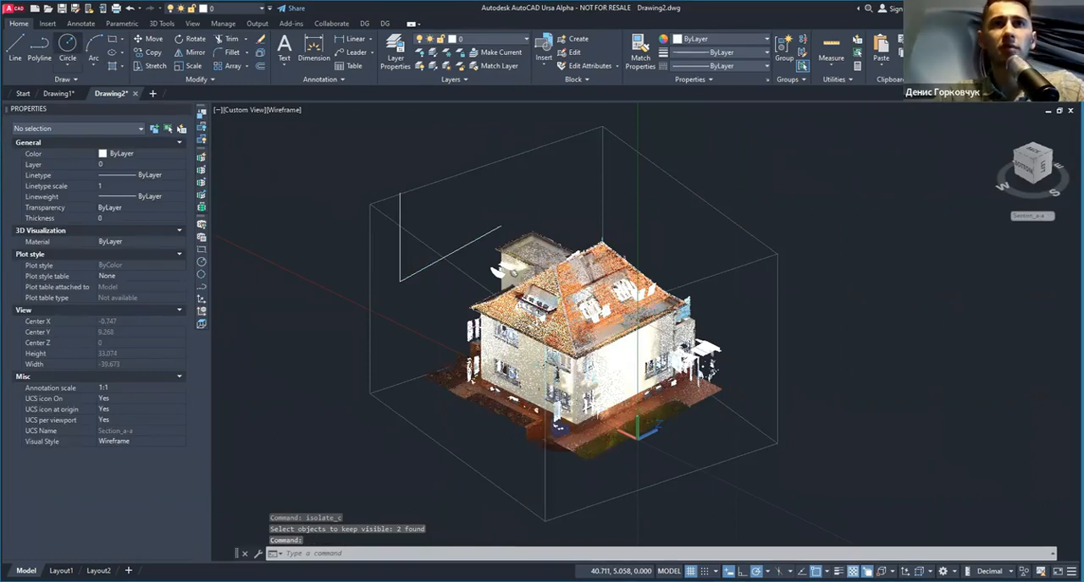
# Step: Draw two circles side by side above the polyline, the first with a radius of about 2.92
pyautogui.click(68, 44)
pyautogui.click(450, 189)
pyautogui.click(477, 204)
pyautogui.press('Return')
pyautogui.click(520, 181)
pyautogui.click(544, 191)
# Step: Isolate the circle nearest the polyline together with the villa point cloud, and hide both with the custom hide tool
pyautogui.click(451, 168)
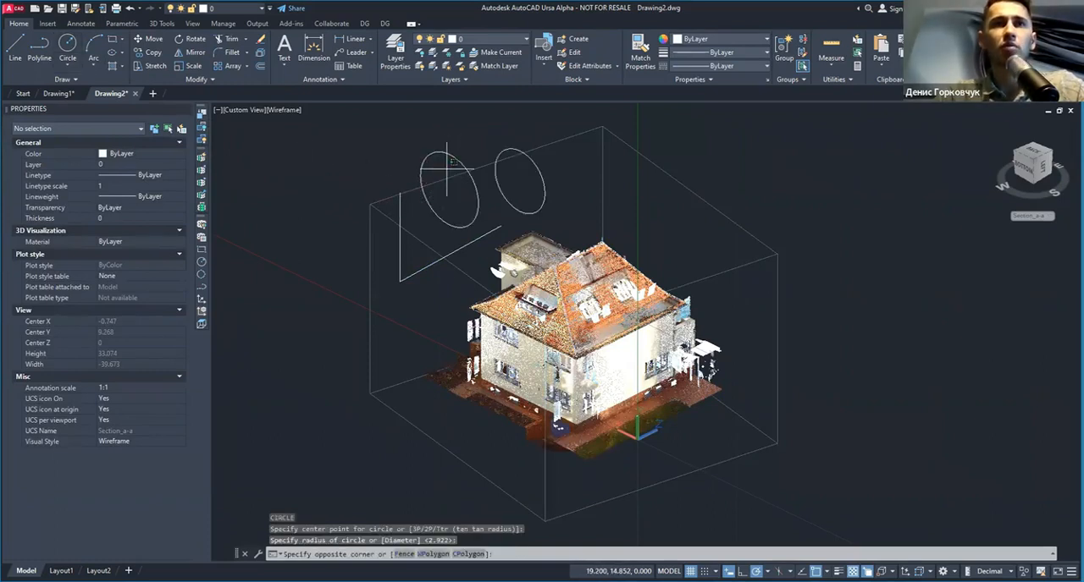
pyautogui.click(200, 117)
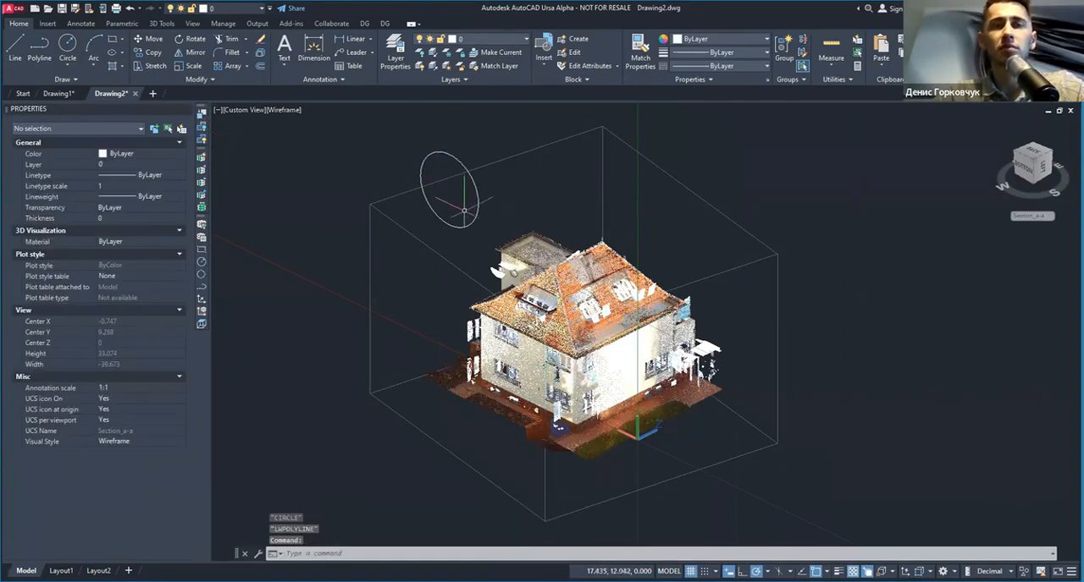
pyautogui.click(202, 128)
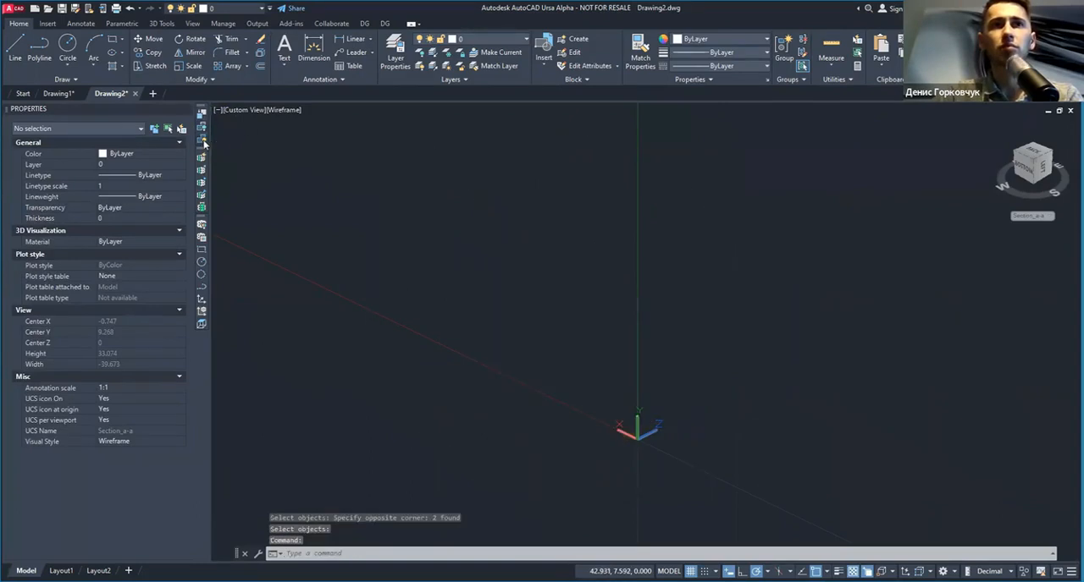
# Step: End the object isolation and delete the polyline and both circles
pyautogui.click(202, 140)
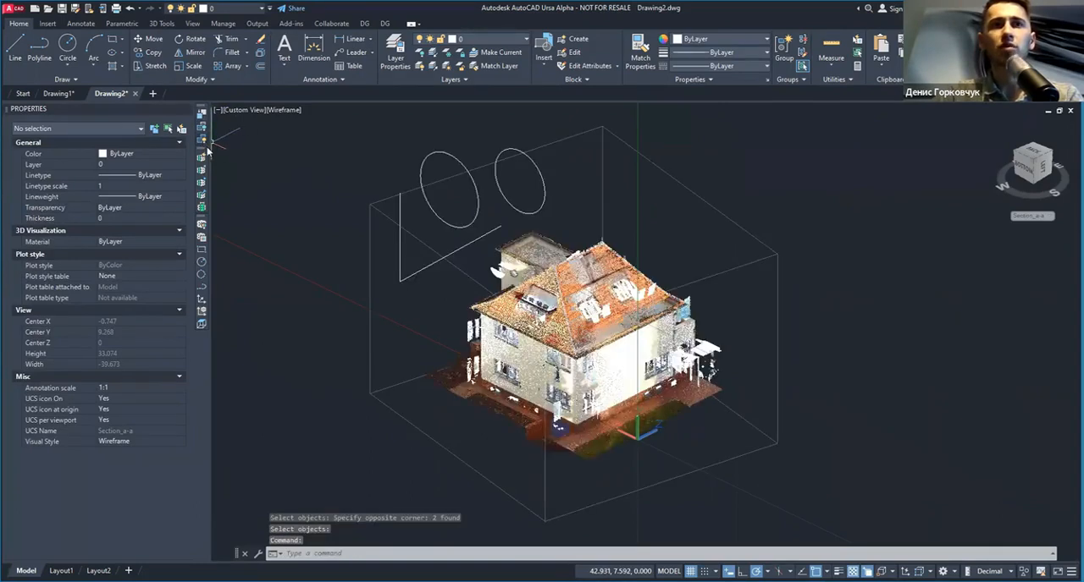
pyautogui.rightClick(494, 201)
pyautogui.moveTo(592, 250)
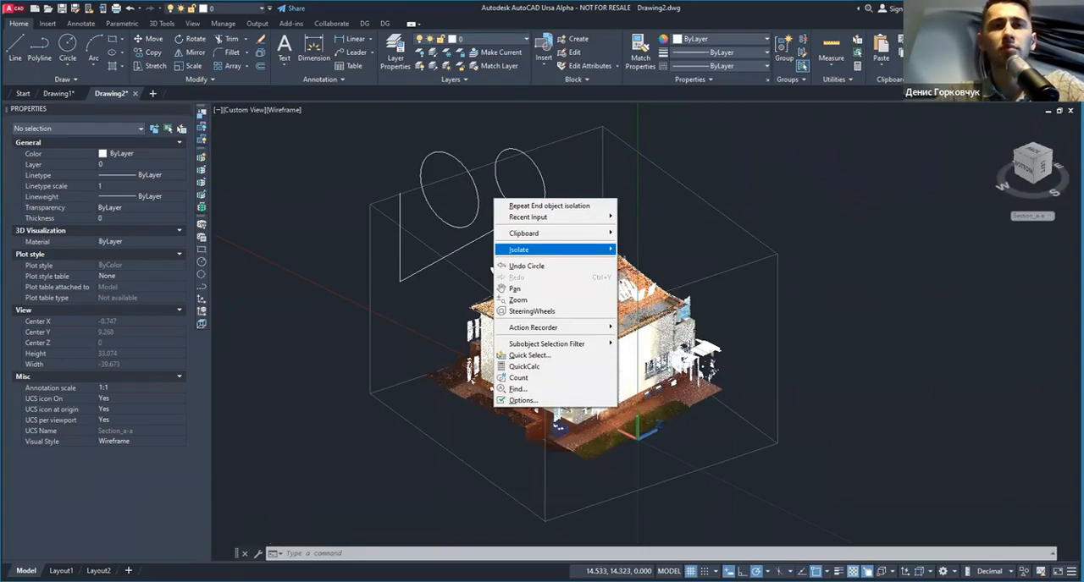
pyautogui.click(331, 138)
pyautogui.press('Escape')
pyautogui.click(331, 138)
pyautogui.click(565, 283)
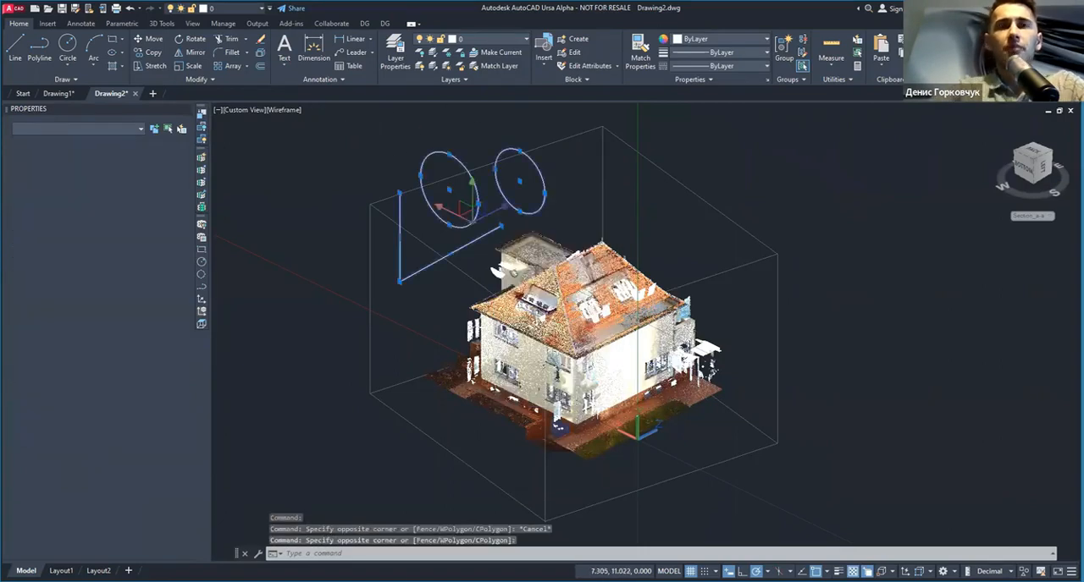
pyautogui.press('Delete')
# Step: Select the villa point cloud in a top-down view and remove all of its crops with Uncrop all
pyautogui.keyDown('shift'); pyautogui.moveTo(766, 224); pyautogui.dragTo(809, 296, button='middle'); pyautogui.keyUp('shift')
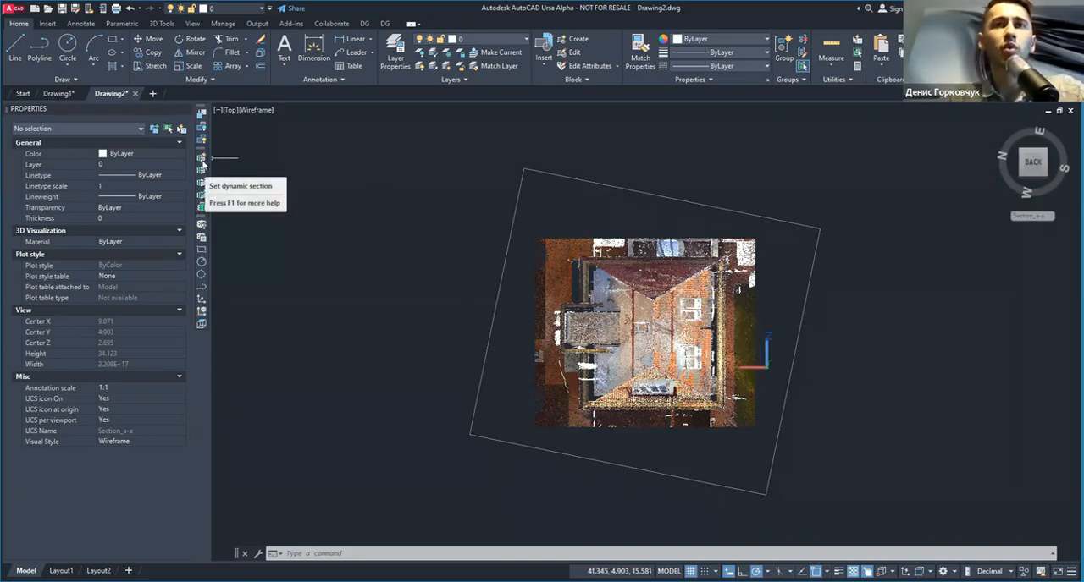
pyautogui.click(613, 168)
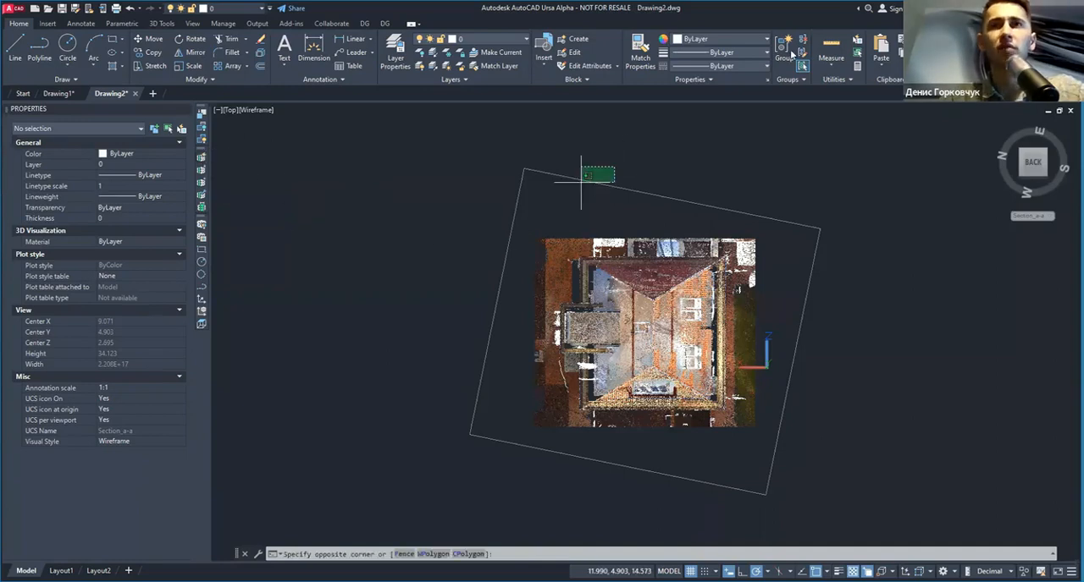
pyautogui.click(581, 182)
pyautogui.click(760, 42)
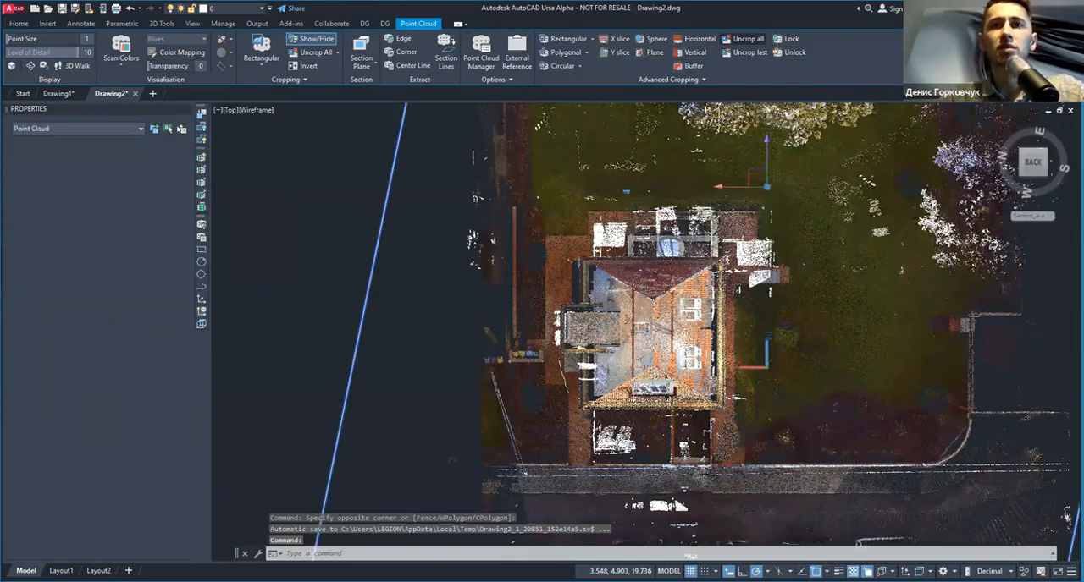
# Step: Crop the villa point cloud with a rectangle to the street strip in front of the house
pyautogui.scroll(-4, 569, 242)
pyautogui.scroll(4, 598, 293)
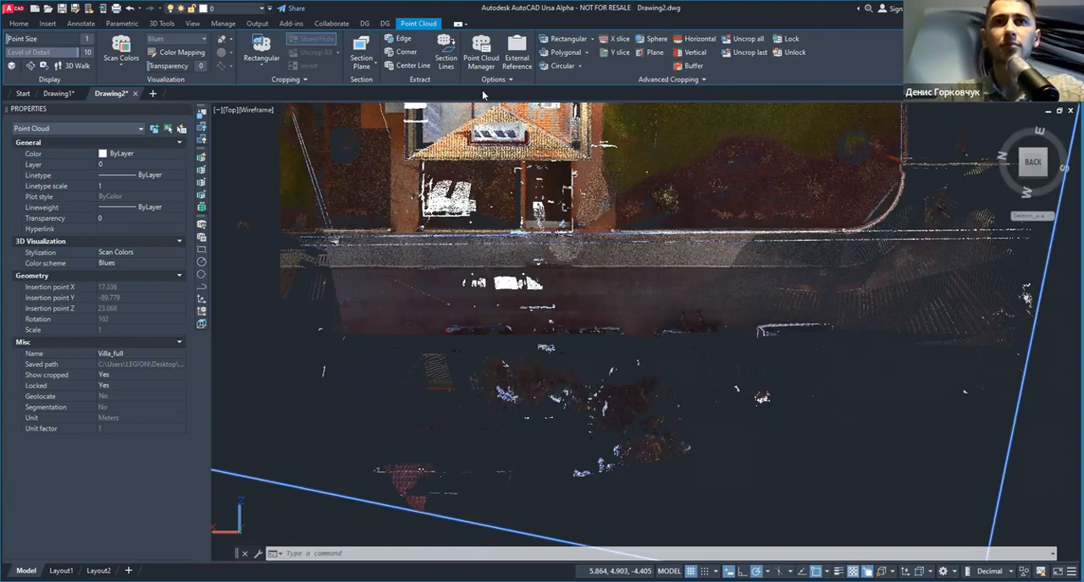
pyautogui.scroll(-4, 521, 327)
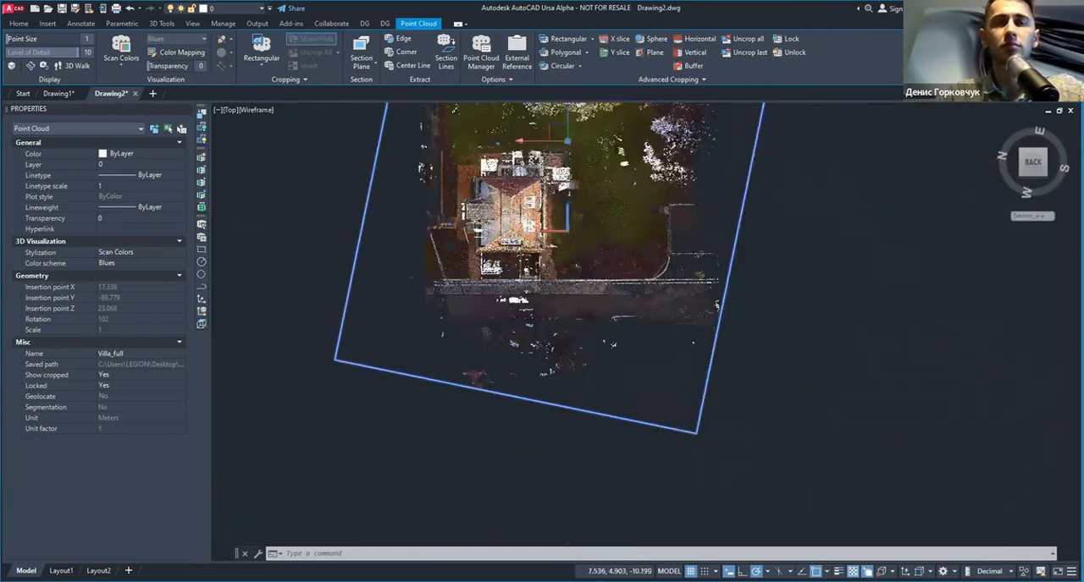
pyautogui.moveTo(619, 300); pyautogui.dragTo(614, 353, button='middle')
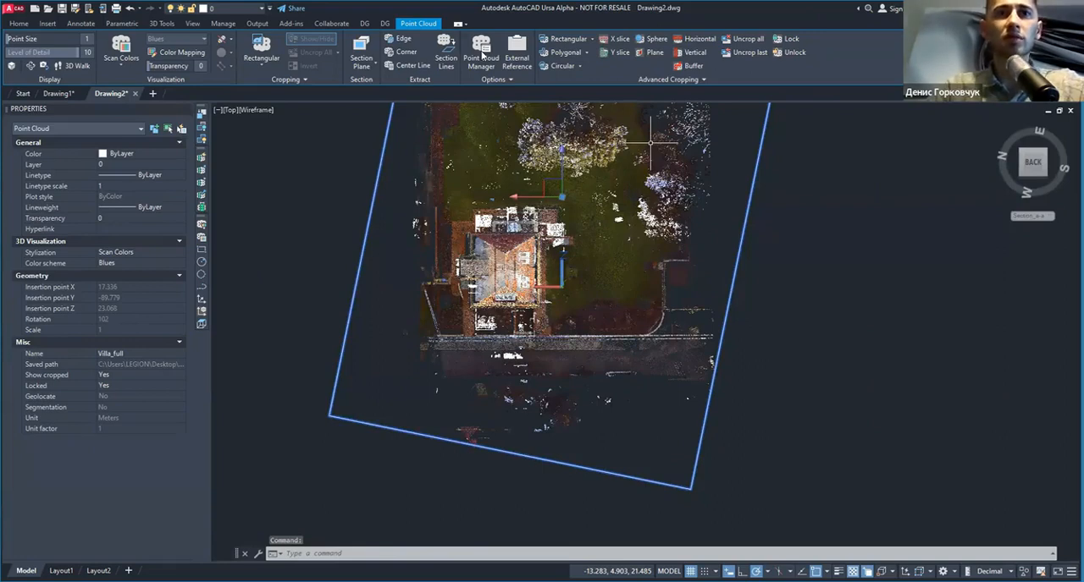
pyautogui.click(483, 56)
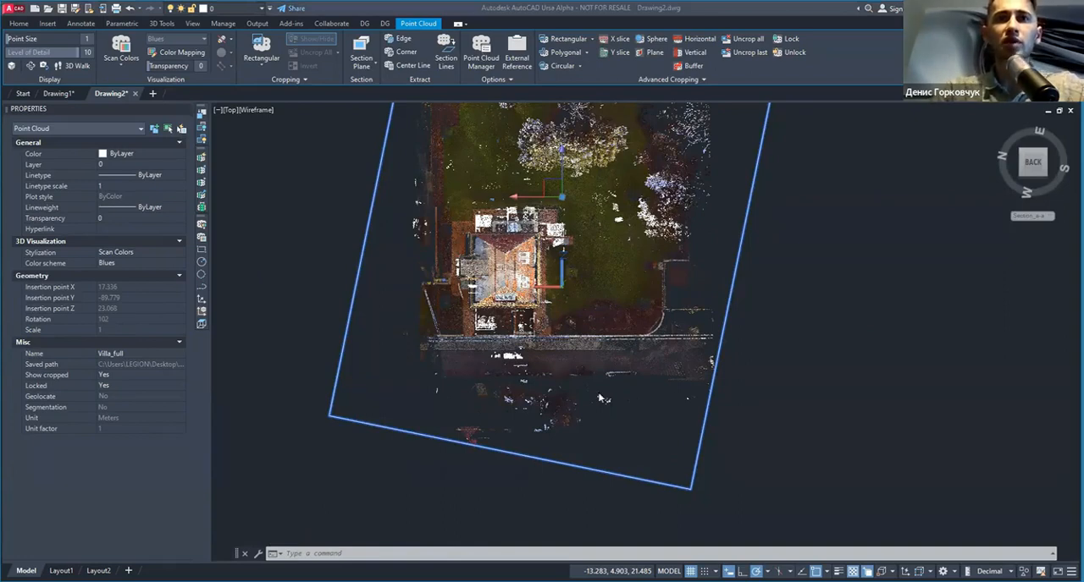
pyautogui.scroll(4, 471, 283)
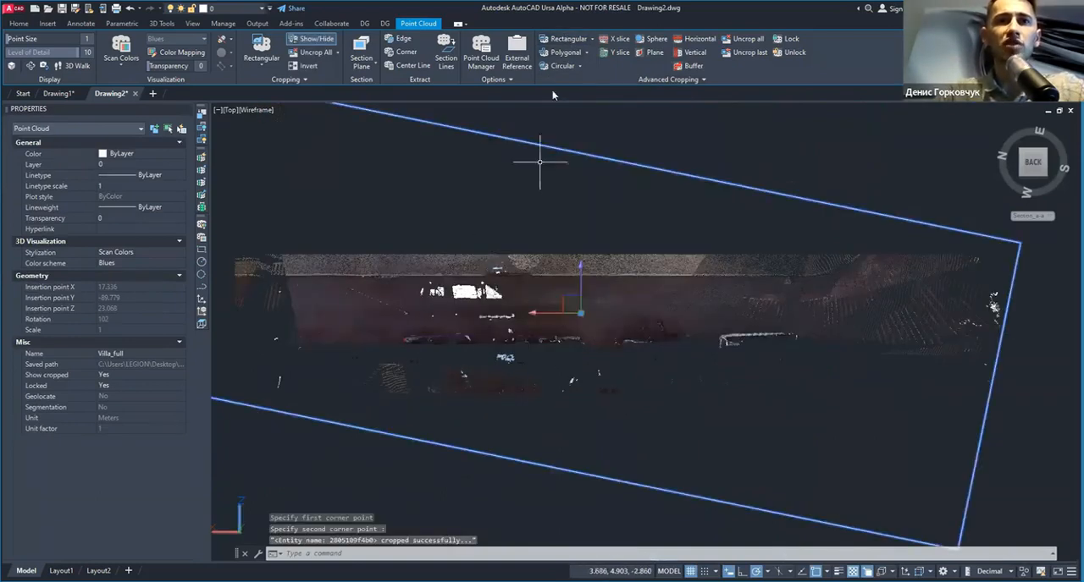
# Step: Create a vertical section crop across the street strip, 0.05 thick and named 1, declining the uncrop and the section projection
pyautogui.press('Escape')
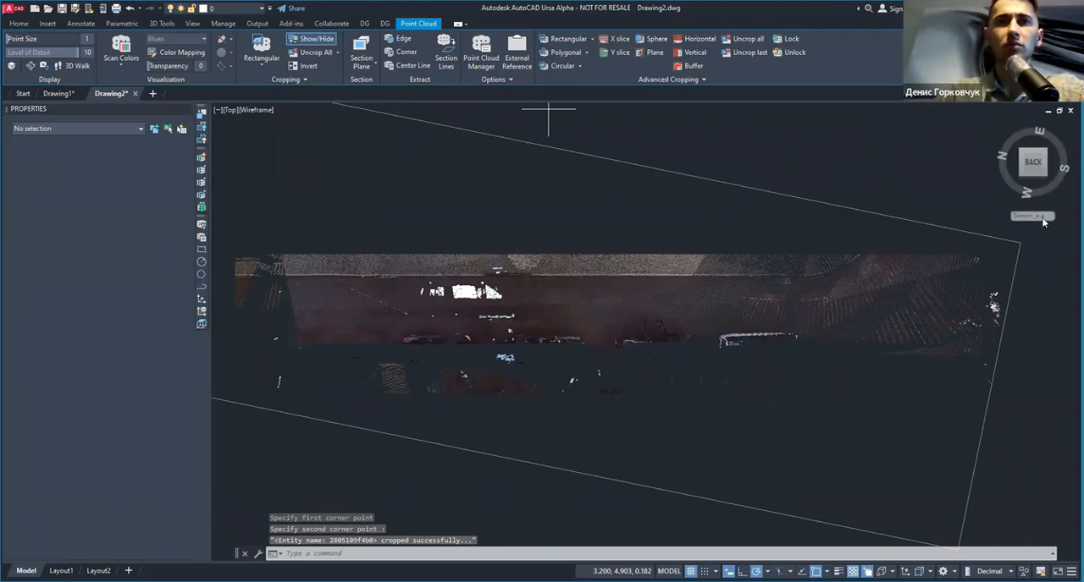
pyautogui.click(675, 66)
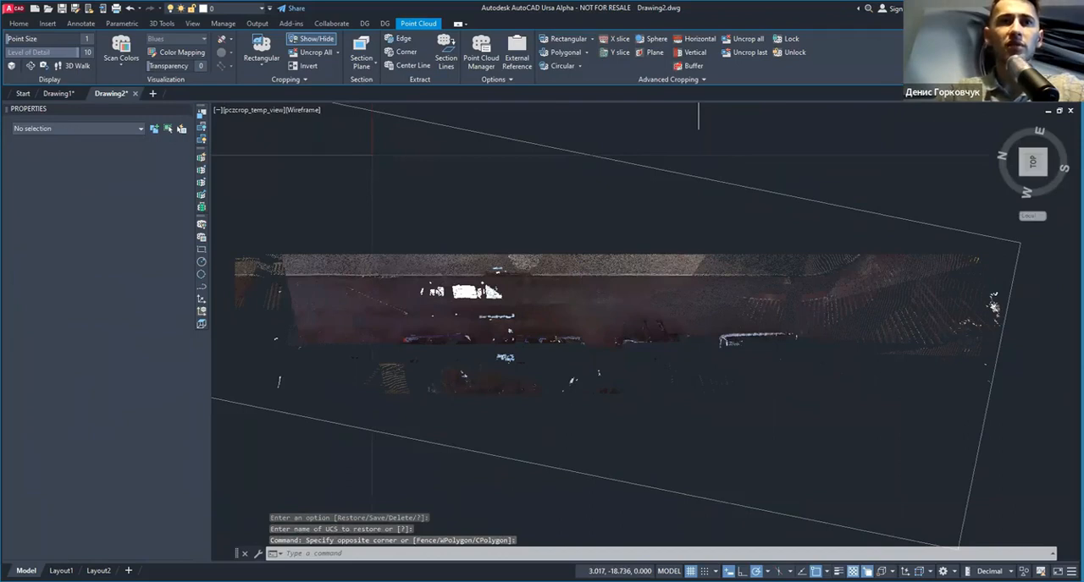
pyautogui.write('0.05')
pyautogui.press('Return')
pyautogui.write('1')
pyautogui.press('Return')
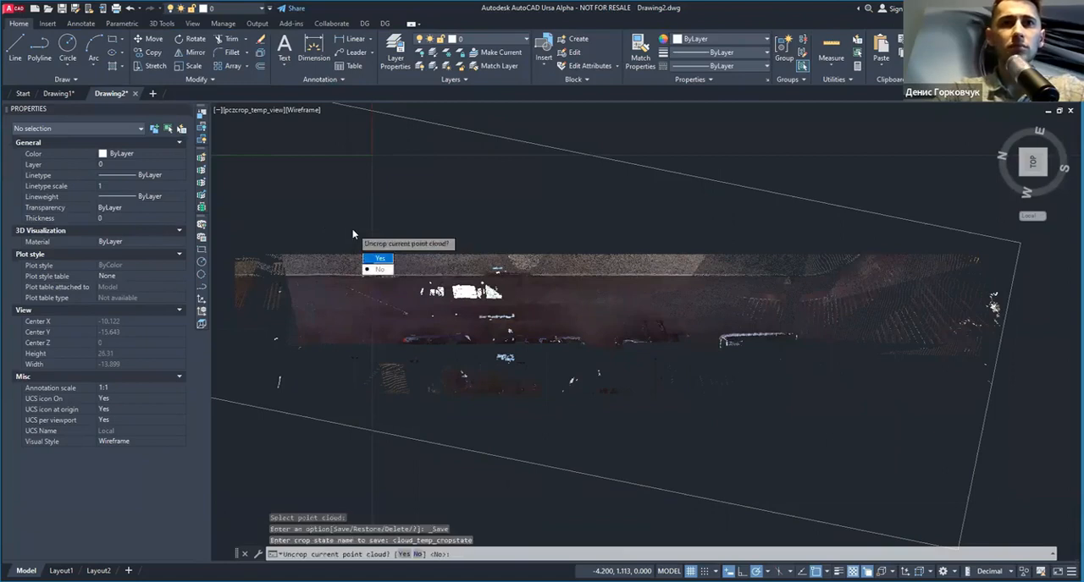
pyautogui.press('Return')
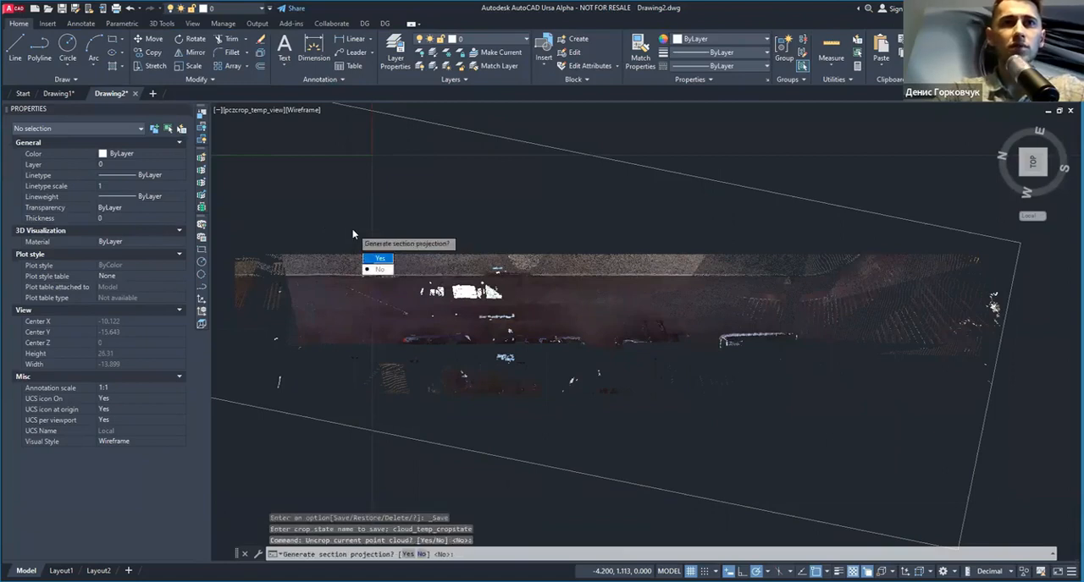
pyautogui.press('Return')
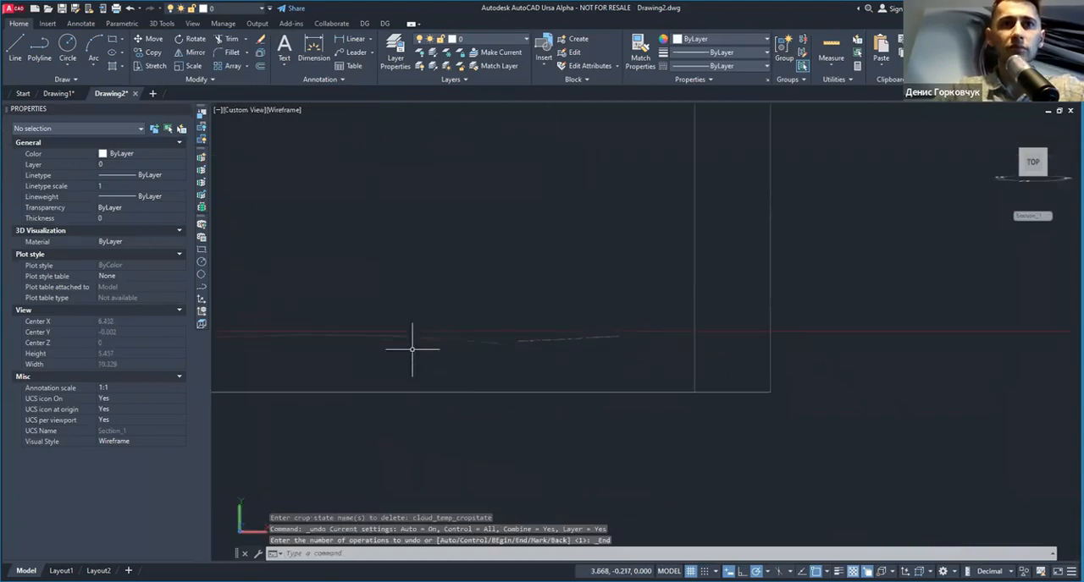
# Step: Select the street section's point cloud and change its stylization from scan colors to Intensity
pyautogui.click(472, 373)
pyautogui.click(440, 408)
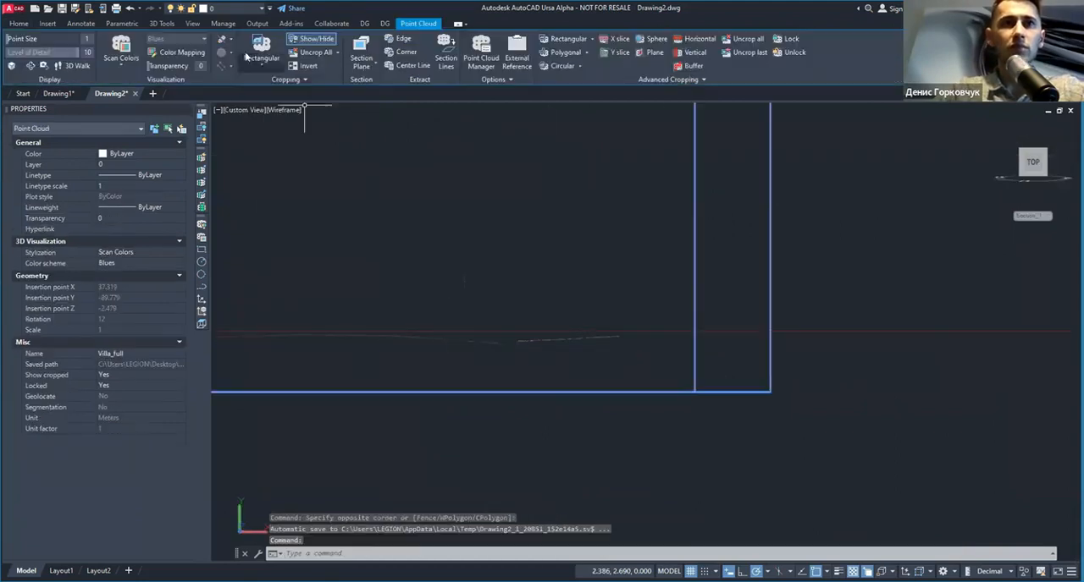
pyautogui.click(274, 68)
pyautogui.click(123, 66)
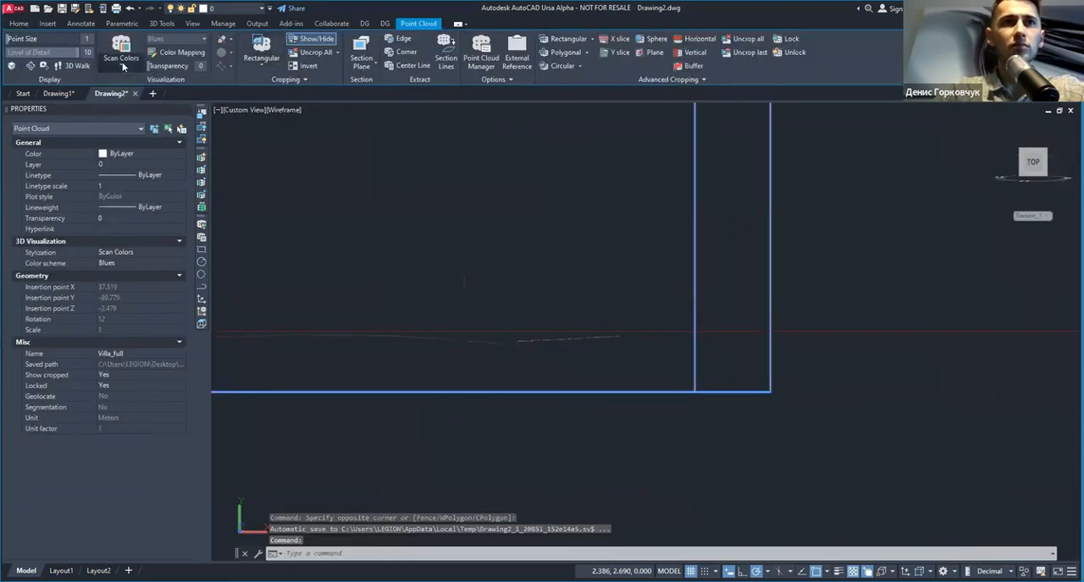
pyautogui.click(121, 59)
pyautogui.click(136, 154)
pyautogui.moveTo(405, 301); pyautogui.dragTo(562, 297, button='middle')
pyautogui.press('Escape')
# Step: Trace the street's section profile with a polyline over the cropped points
pyautogui.scroll(6, 391, 333)
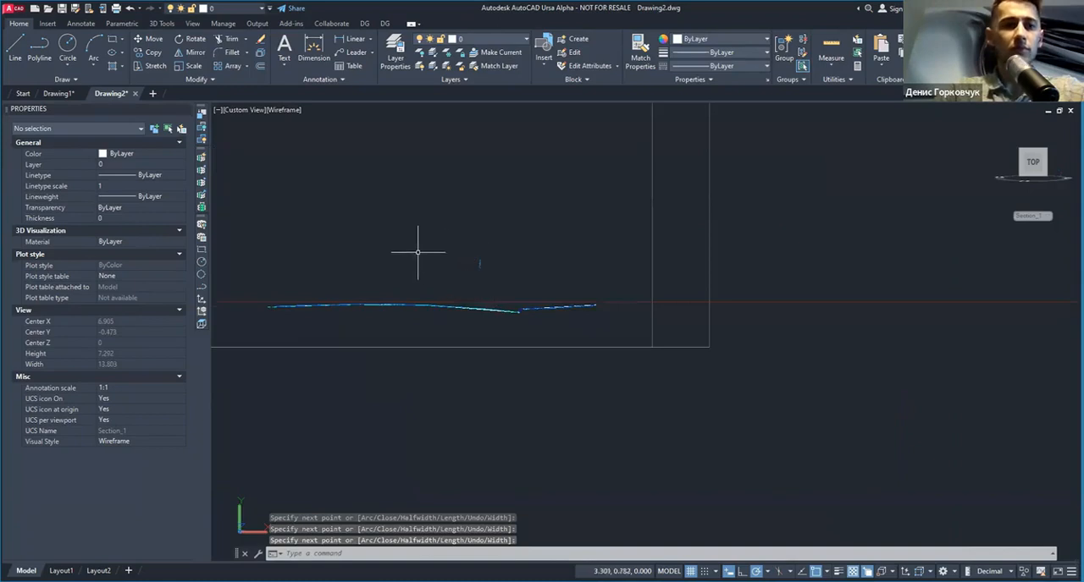
pyautogui.keyDown('shift'); pyautogui.moveTo(418, 252); pyautogui.dragTo(412, 337, button='middle'); pyautogui.keyUp('shift')
pyautogui.press('Return')
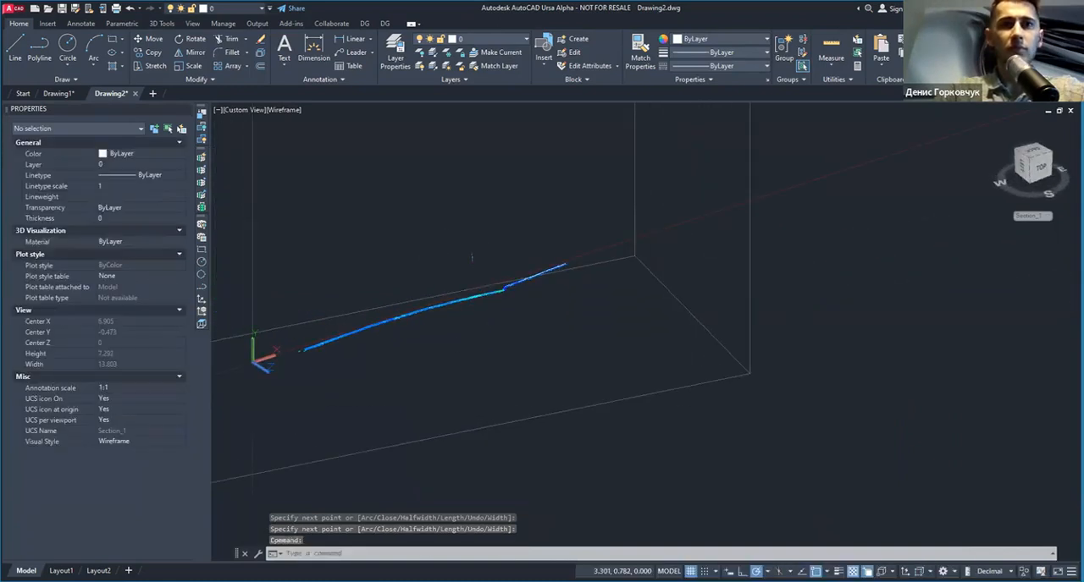
# Step: Select the sectioned point cloud and uncrop its last crop to bring back the street strip
pyautogui.click(412, 337)
pyautogui.press('Escape')
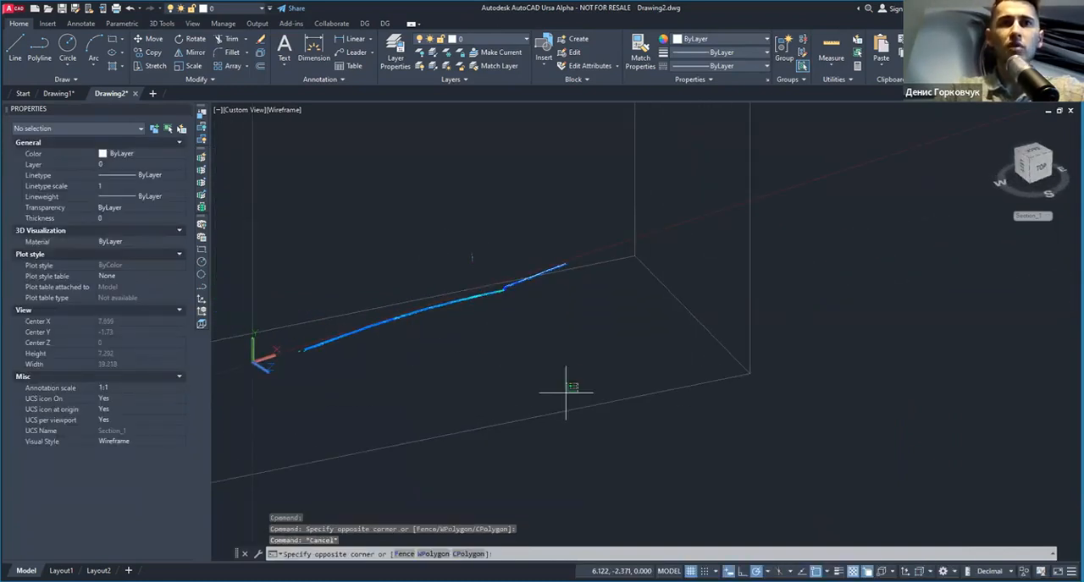
pyautogui.click(565, 391)
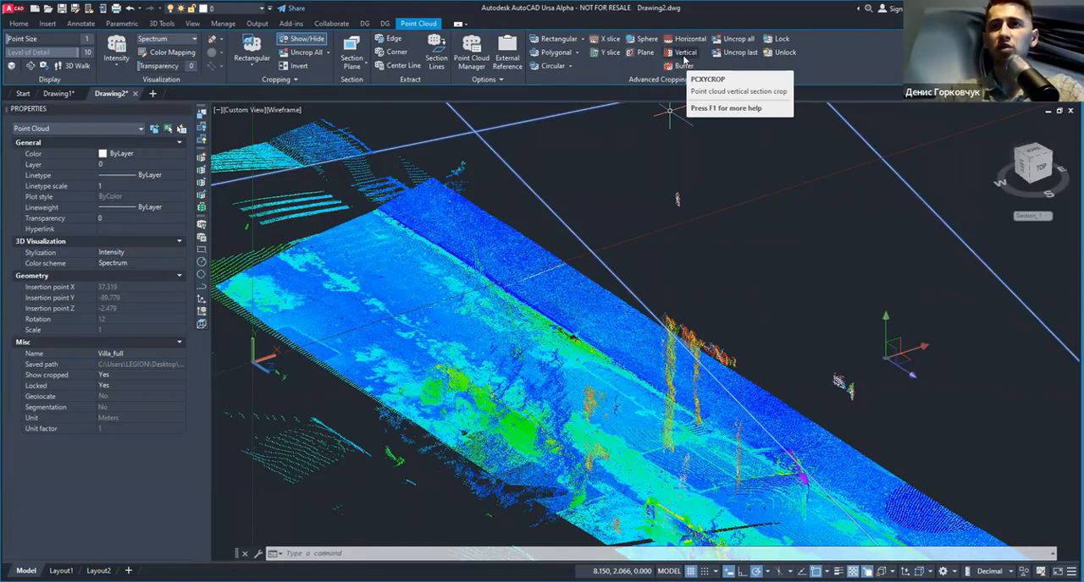
# Step: Examine how the traced profile polyline sits on the restored street point cloud around the curb
pyautogui.scroll(2, 565, 260)
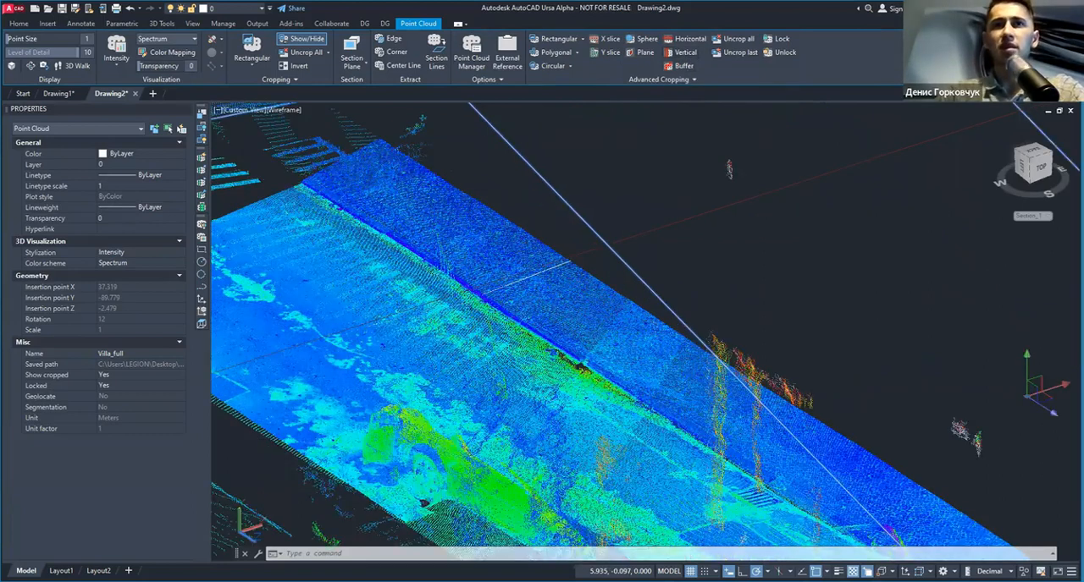
pyautogui.scroll(2, 590, 245)
pyautogui.click(590, 245)
pyautogui.click(414, 316)
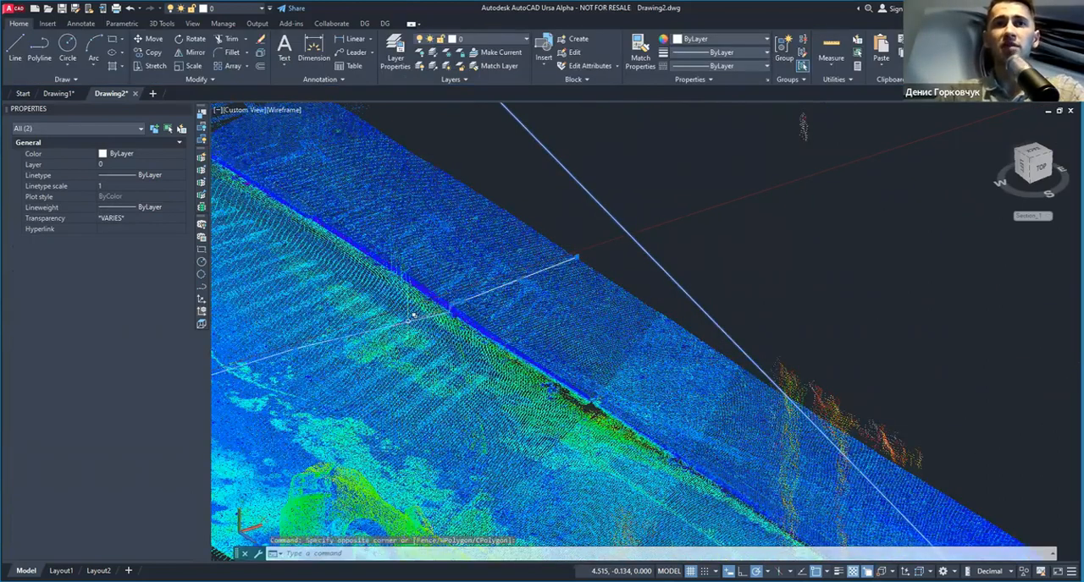
pyautogui.scroll(3, 414, 315)
pyautogui.press('Escape')
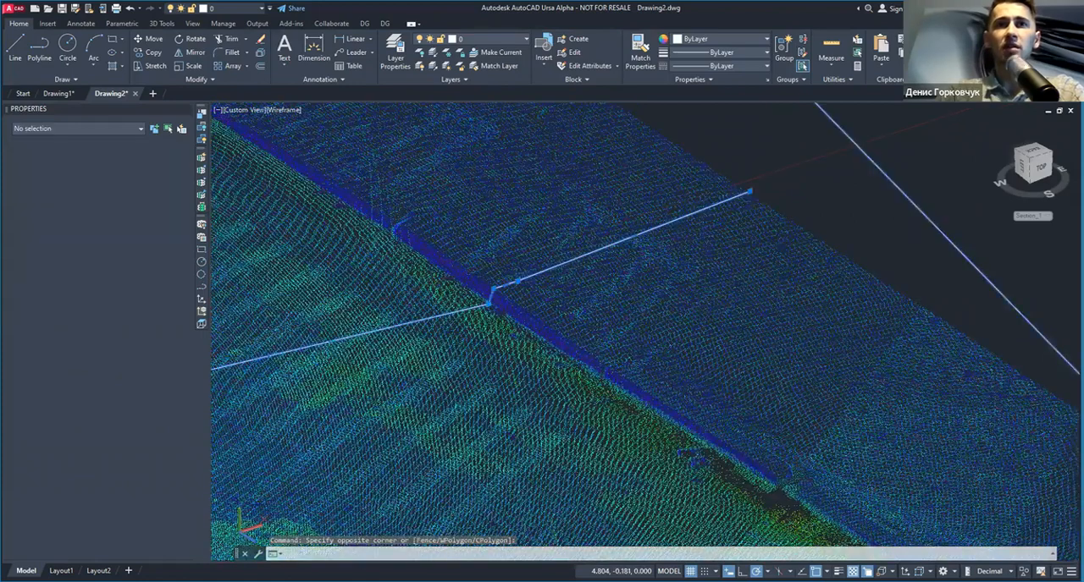
pyautogui.moveTo(473, 287); pyautogui.dragTo(679, 231, button='middle')
pyautogui.scroll(-2, 679, 231)
pyautogui.scroll(-2, 431, 310)
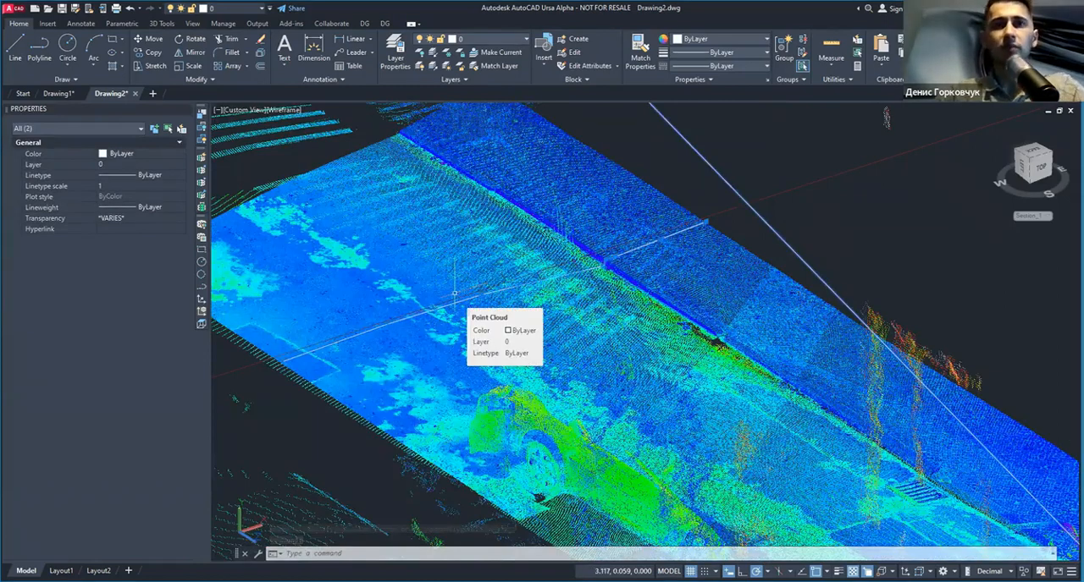
pyautogui.scroll(-2, 382, 274)
# Step: Turn the street strip to the top view and set the Local UCS as the current coordinate system
pyautogui.keyDown('shift'); pyautogui.moveTo(383, 273); pyautogui.dragTo(823, 273, button='middle'); pyautogui.keyUp('shift')
pyautogui.keyDown('shift'); pyautogui.moveTo(823, 272); pyautogui.dragTo(823, 273); pyautogui.keyUp('shift')
pyautogui.keyDown('shift'); pyautogui.moveTo(823, 273); pyautogui.dragTo(848, 272, button='middle'); pyautogui.keyUp('shift')
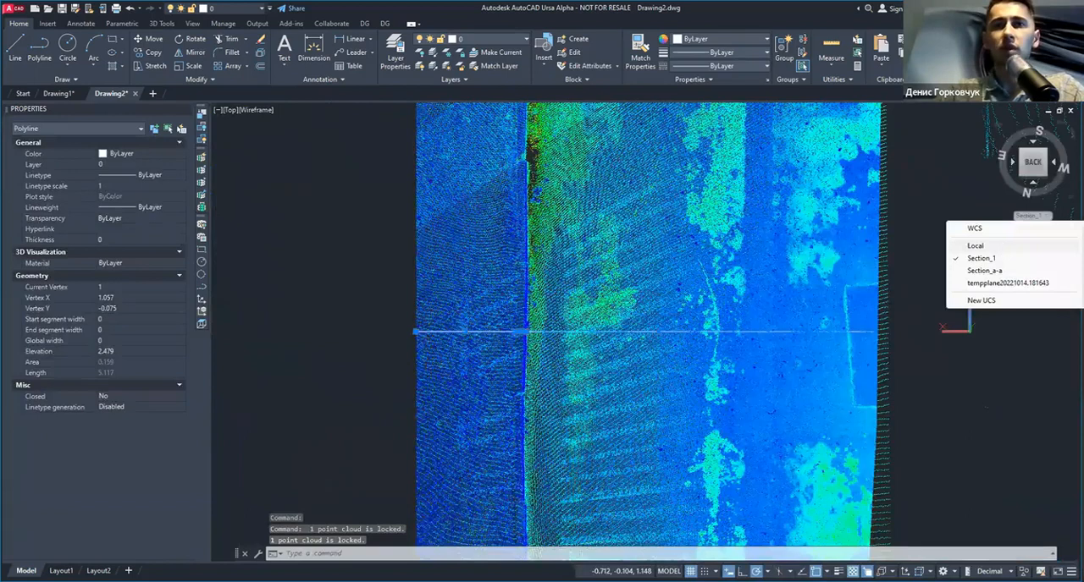
pyautogui.click(1001, 247)
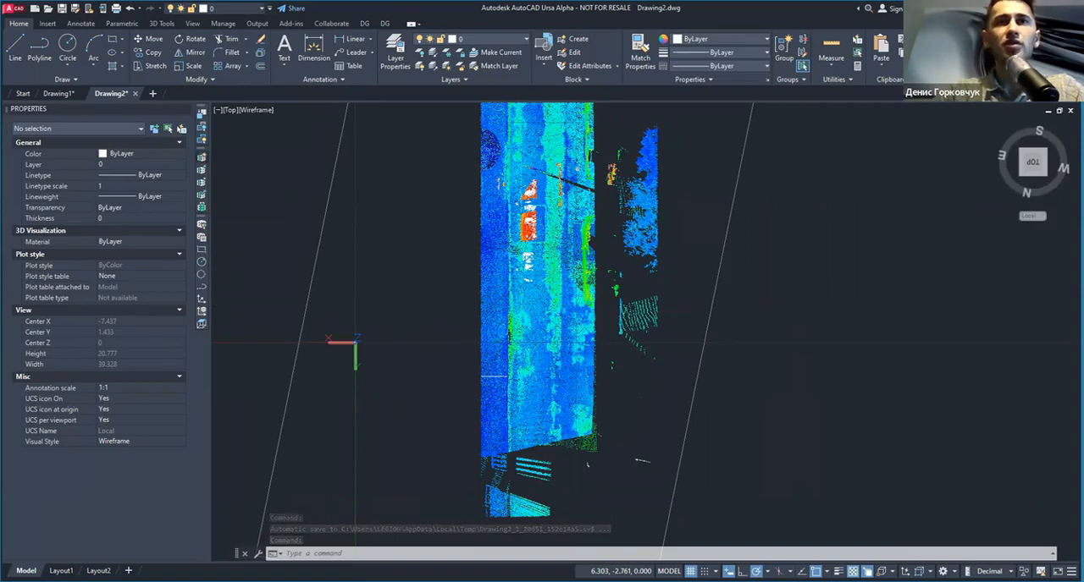
# Step: Draw a line across the street strip near its crosswalk end and create a dynamic section of the cloud along it
pyautogui.press('Escape')
pyautogui.moveTo(546, 247); pyautogui.dragTo(547, 311, button='middle')
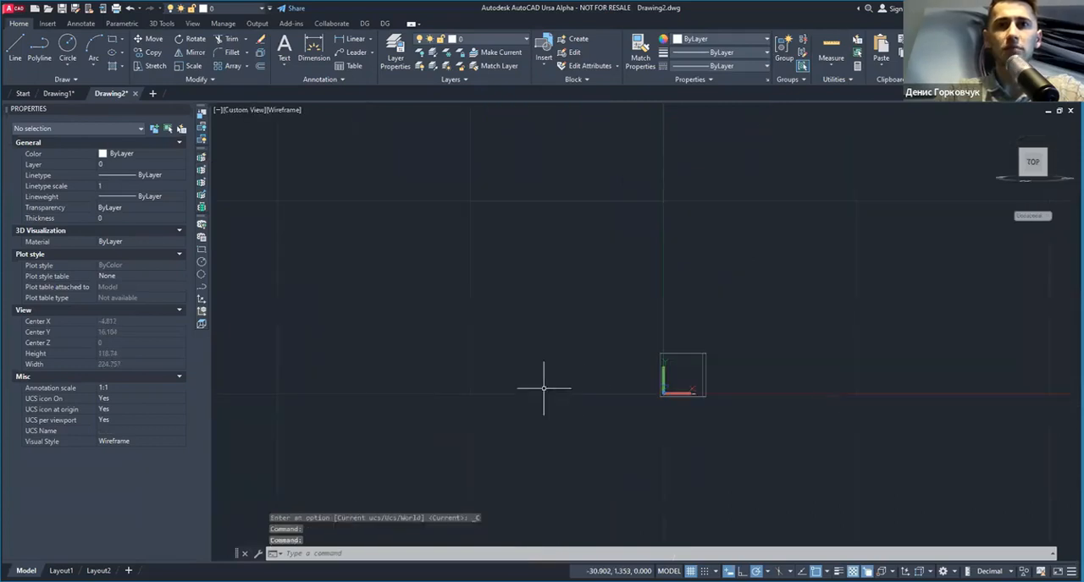
pyautogui.scroll(5, 719, 397)
pyautogui.scroll(5, 630, 387)
pyautogui.scroll(4, 511, 410)
pyautogui.scroll(-5, 503, 415)
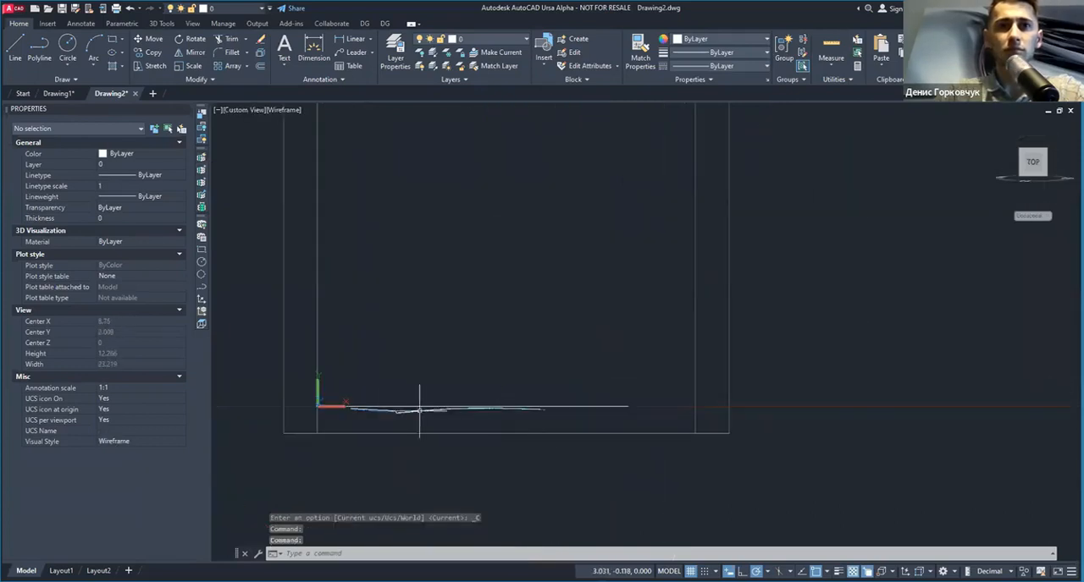
pyautogui.press('Escape')
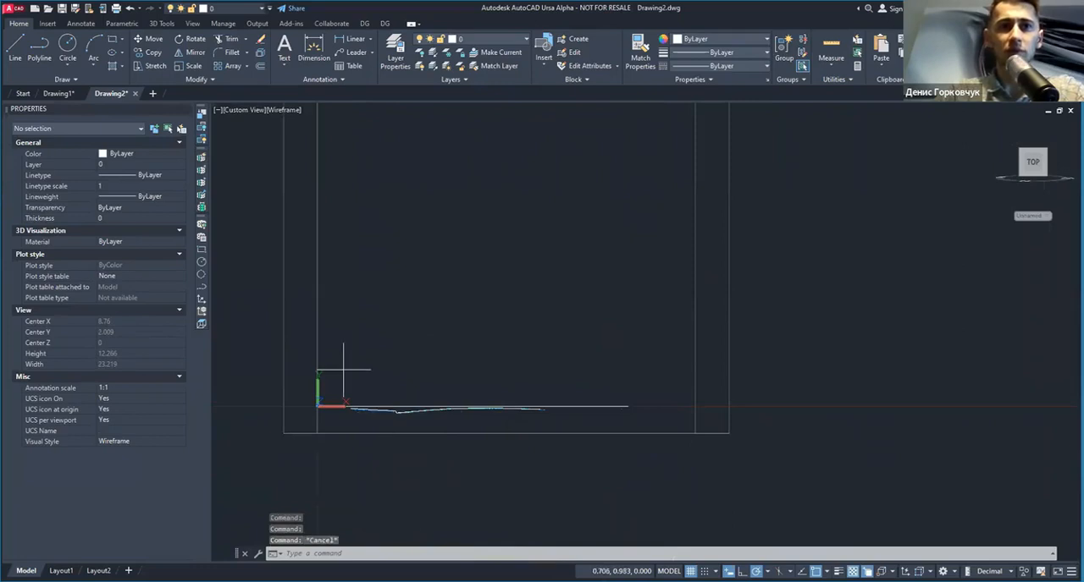
# Step: Erase the section line and the old profile polyline, leaving the dynamic section's points
pyautogui.click(308, 373)
pyautogui.click(645, 425)
pyautogui.scroll(-2, 569, 417)
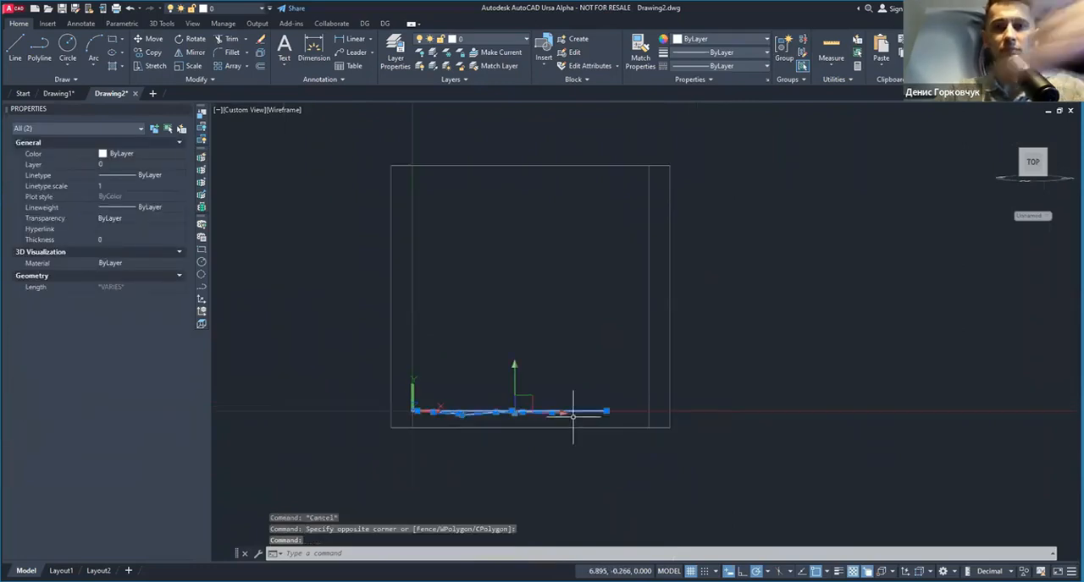
pyautogui.press('Delete')
# Step: Trace the road profile in the dynamic section with a polyline, including the curb step
pyautogui.scroll(2, 477, 414)
pyautogui.scroll(2, 502, 422)
pyautogui.scroll(-2, 502, 422)
pyautogui.scroll(-2, 500, 423)
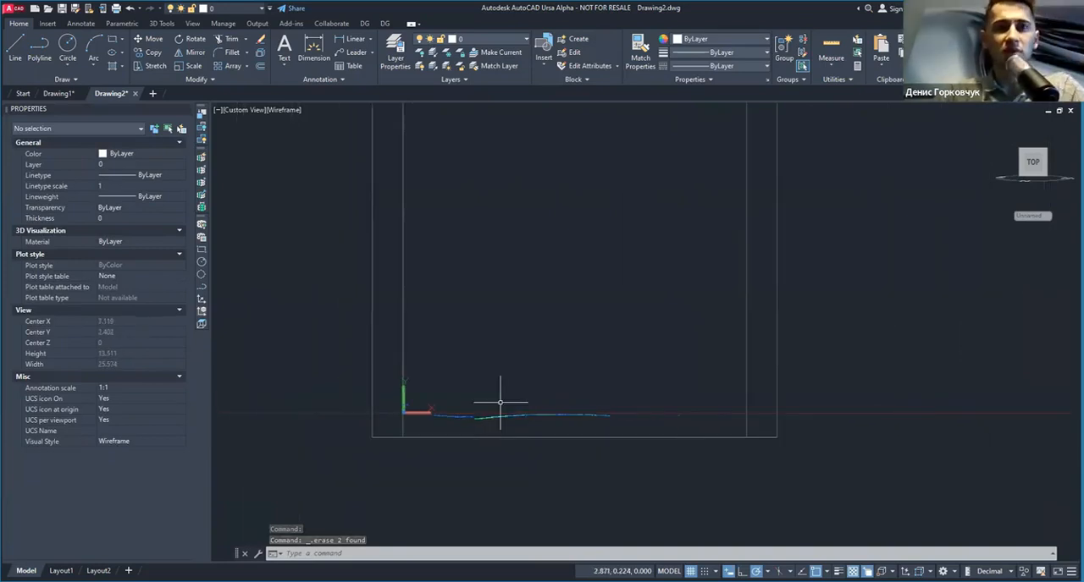
pyautogui.keyDown('shift'); pyautogui.moveTo(510, 411); pyautogui.dragTo(506, 416, button='middle'); pyautogui.keyUp('shift')
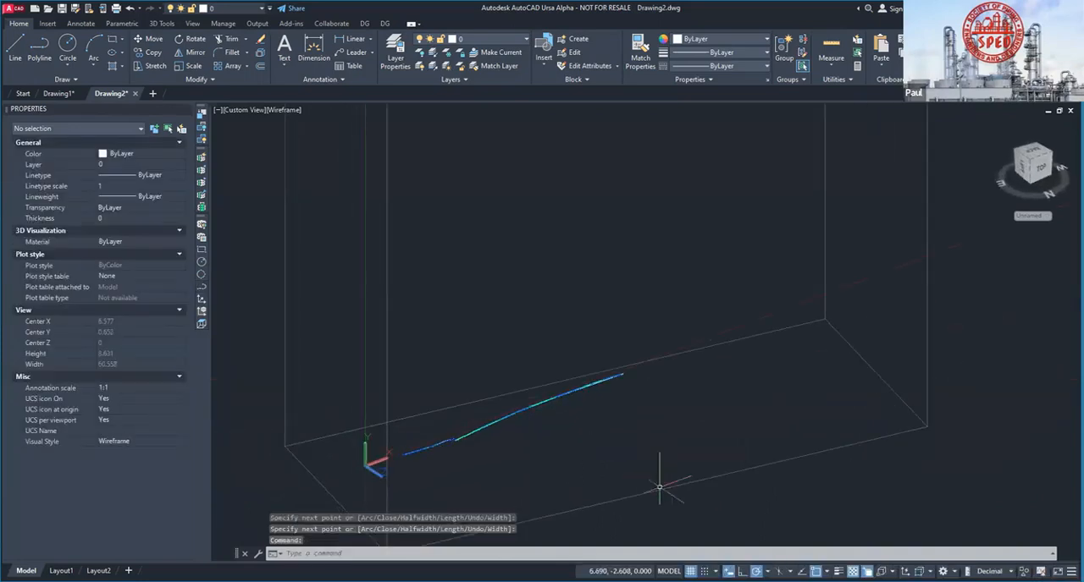
# Step: Select the point cloud and move the dynamic section one step left along the street
pyautogui.click(666, 498)
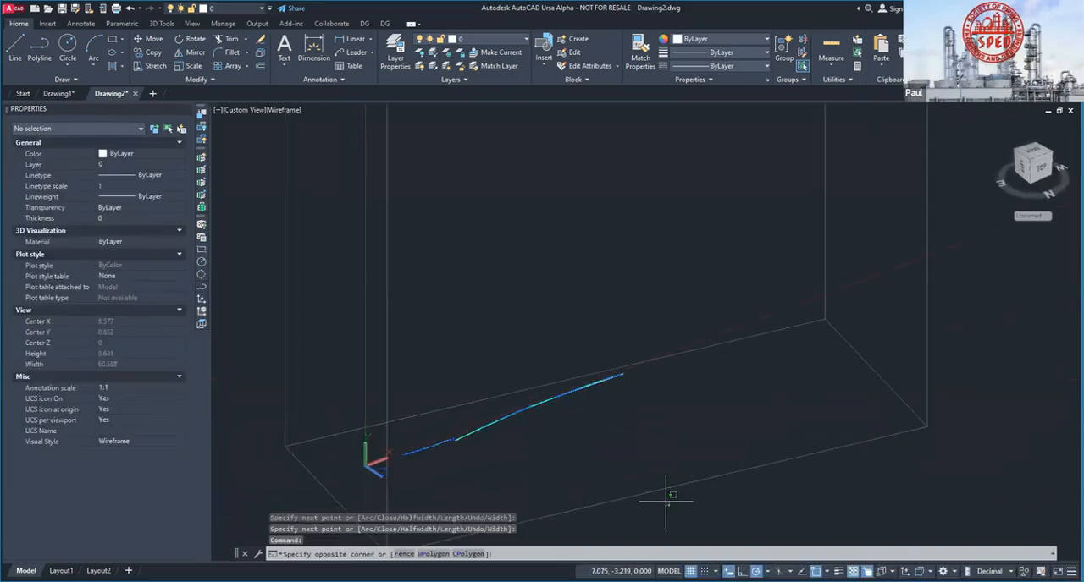
pyautogui.click(665, 501)
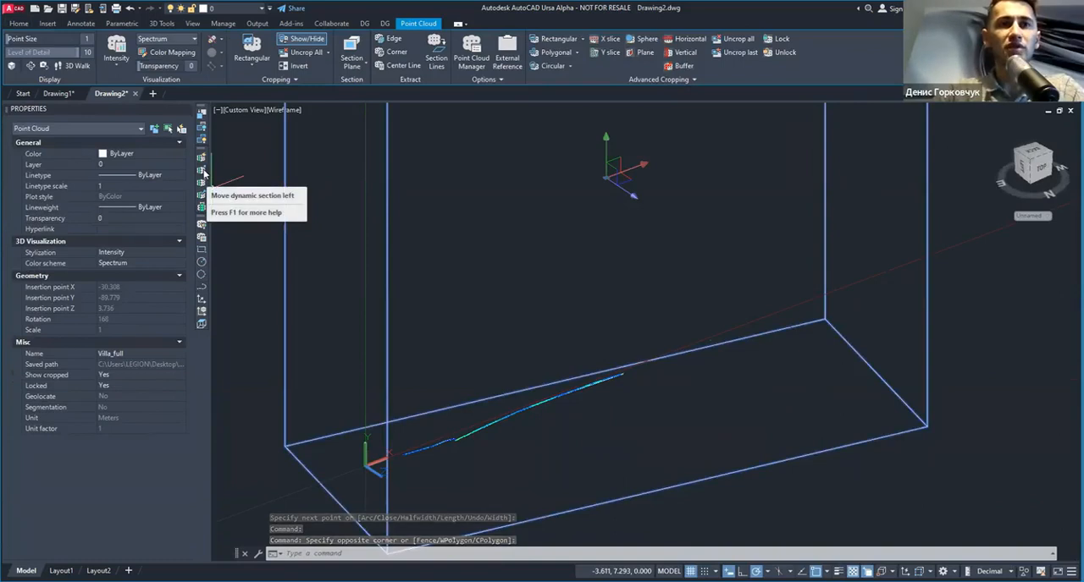
pyautogui.click(203, 172)
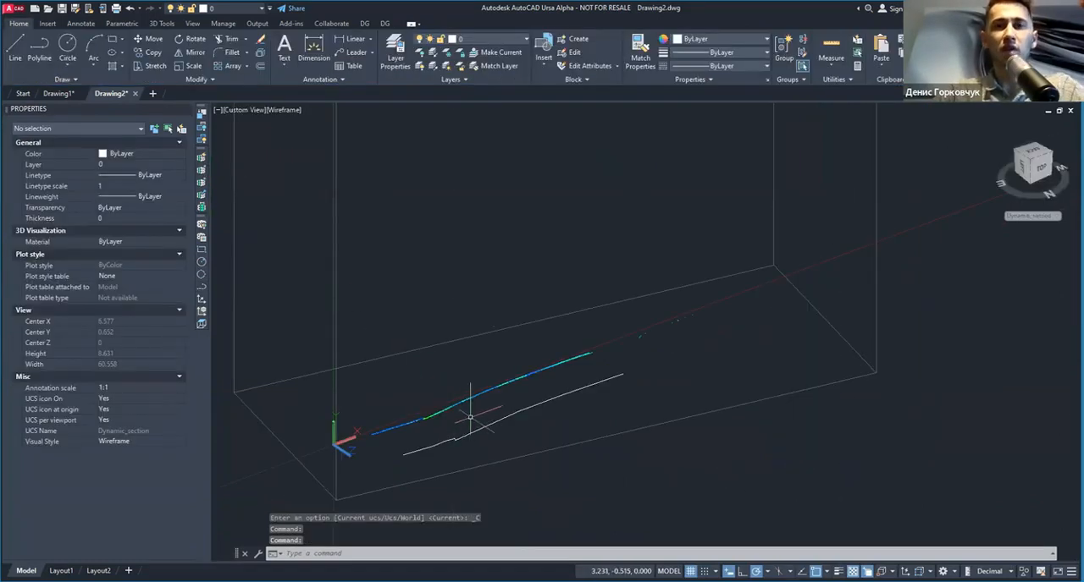
pyautogui.scroll(2, 373, 436)
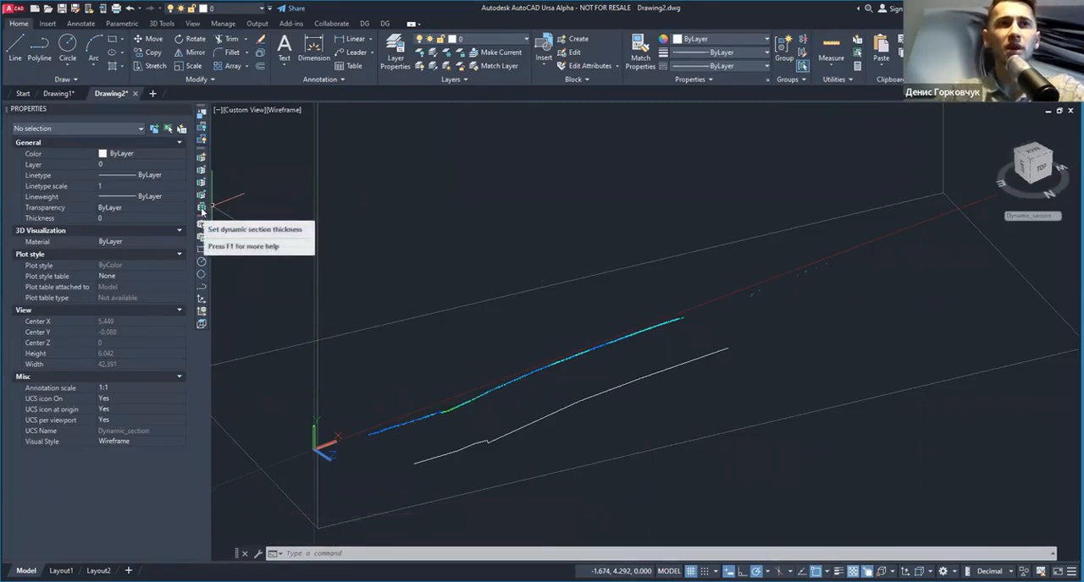
# Step: Keep the dynamic section step at 1 and set the section thickness to 0.1
pyautogui.click(203, 196)
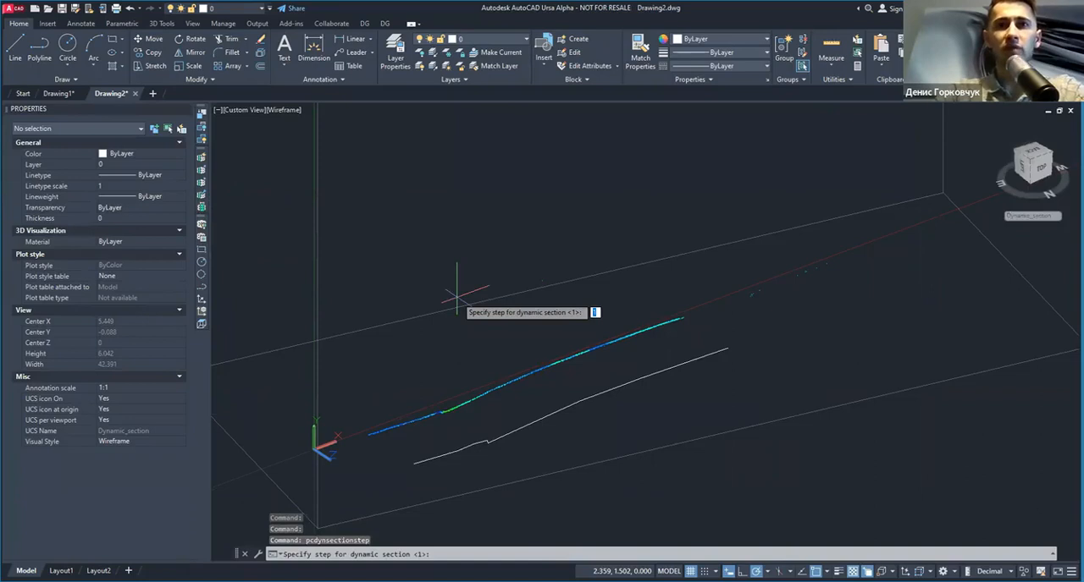
pyautogui.press('Return')
pyautogui.click(202, 207)
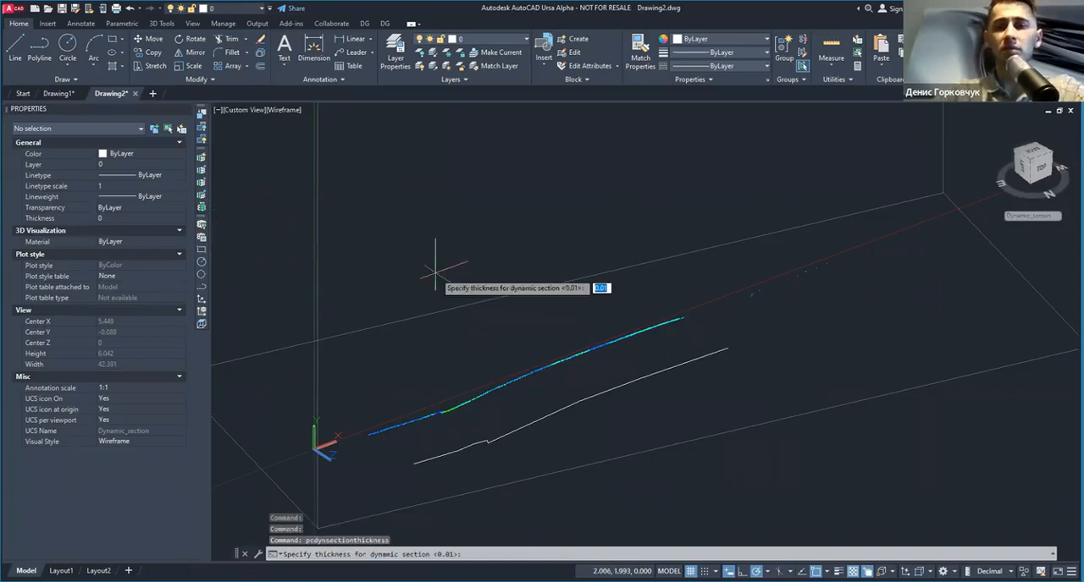
pyautogui.write('0.1')
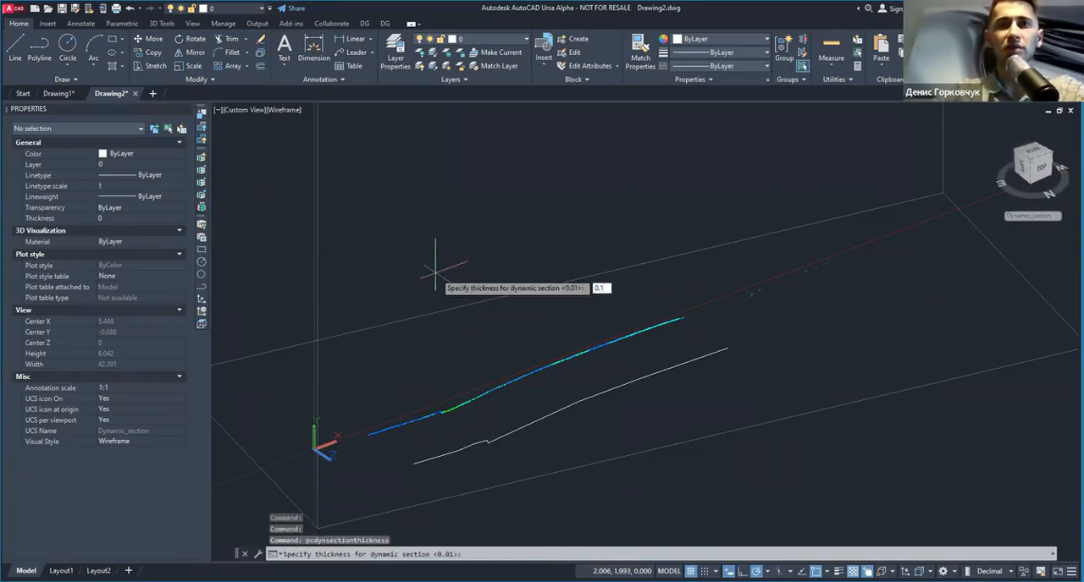
pyautogui.press('Return')
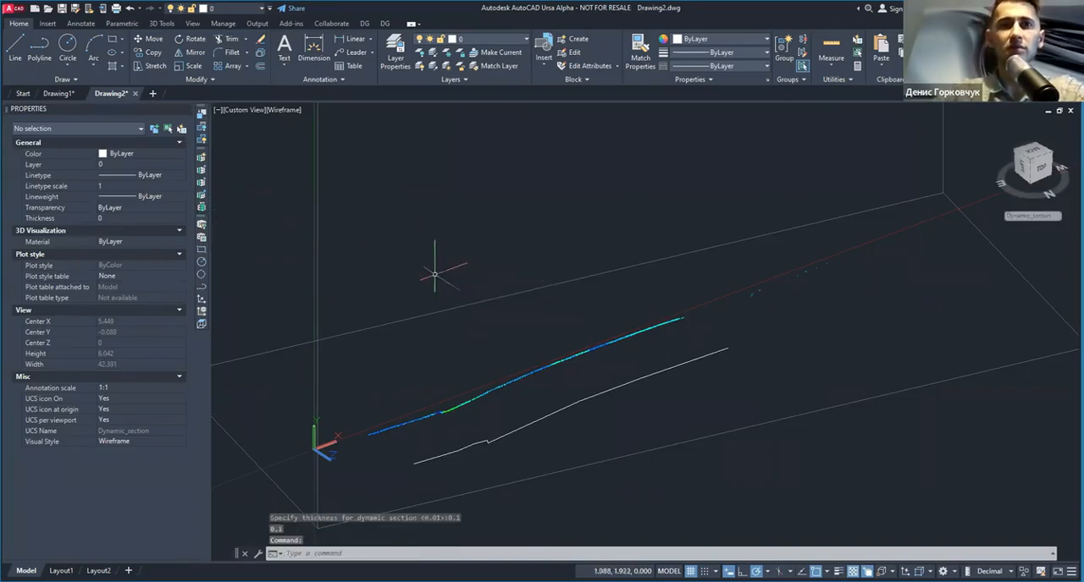
# Step: Move the dynamic section another step left to show the thicker slice
pyautogui.click(201, 171)
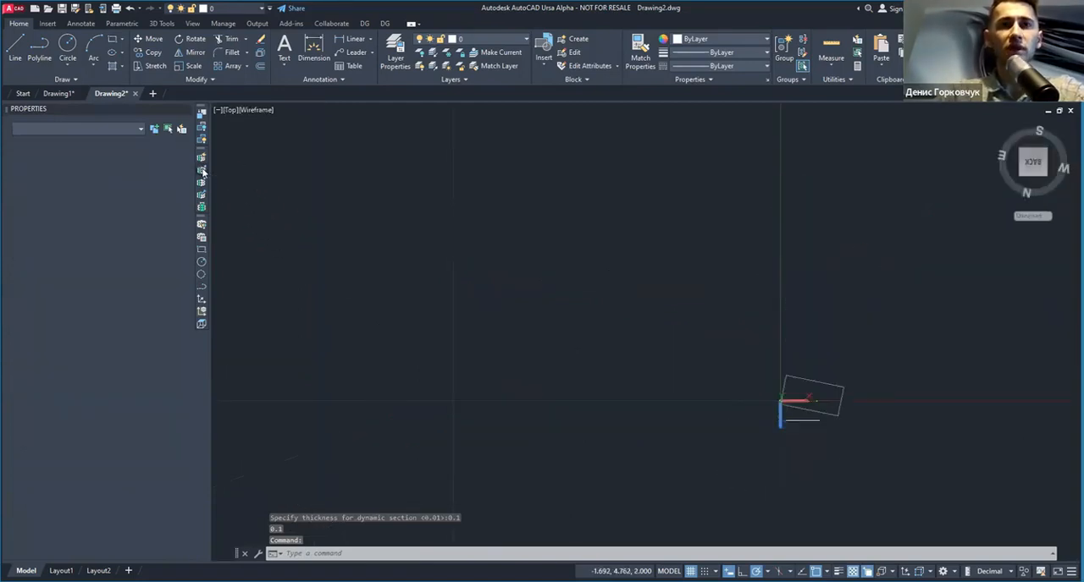
pyautogui.moveTo(426, 338); pyautogui.dragTo(509, 352, button='middle')
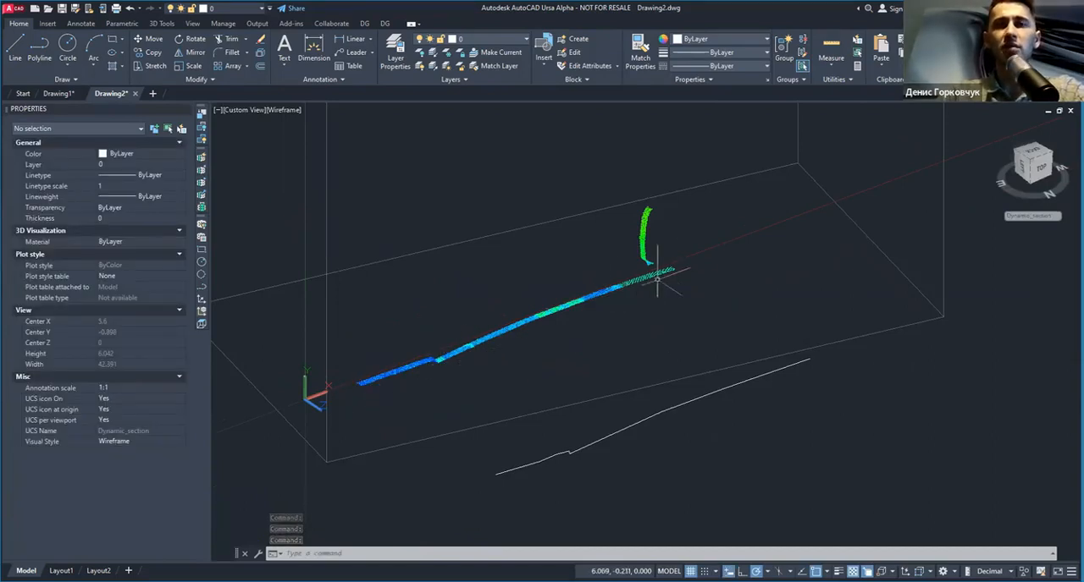
pyautogui.scroll(2, 438, 365)
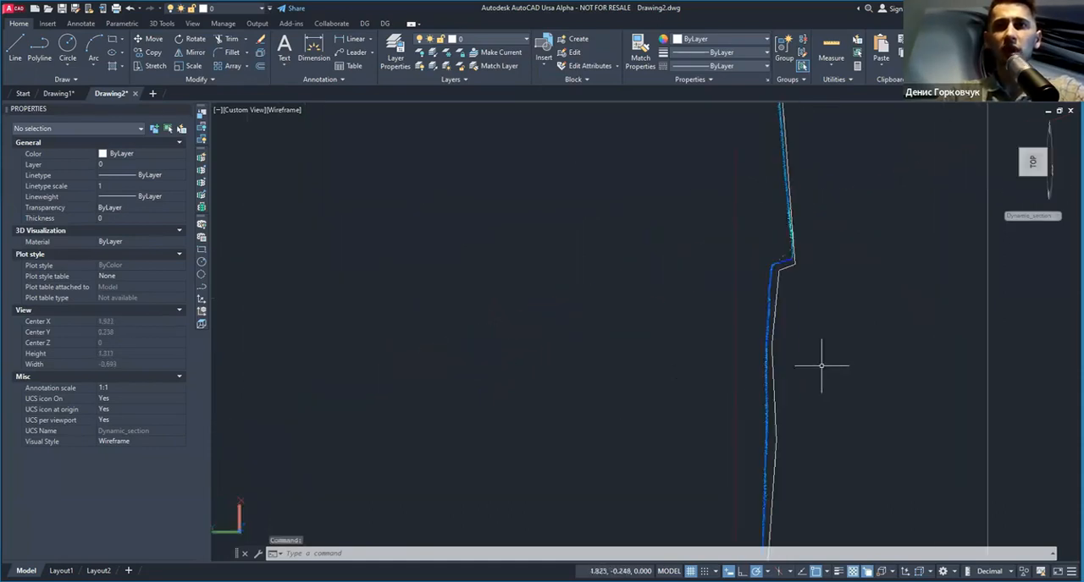
# Step: Trace a second road profile with a polyline over the points of the moved section
pyautogui.moveTo(822, 367); pyautogui.dragTo(682, 375, button='middle')
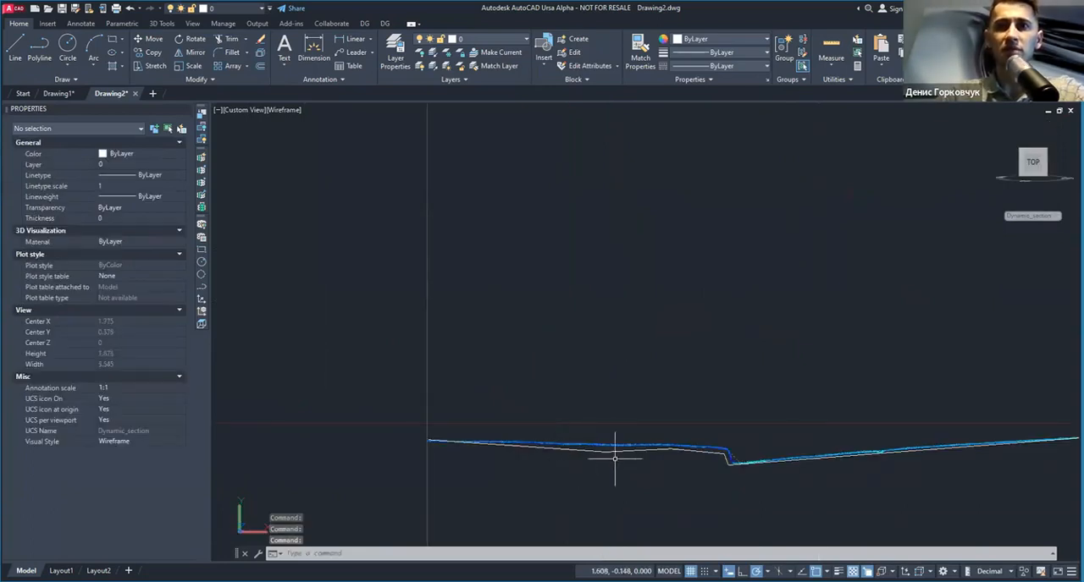
pyautogui.moveTo(614, 446); pyautogui.dragTo(467, 372, button='middle')
pyautogui.scroll(2, 584, 373)
pyautogui.scroll(-2, 580, 406)
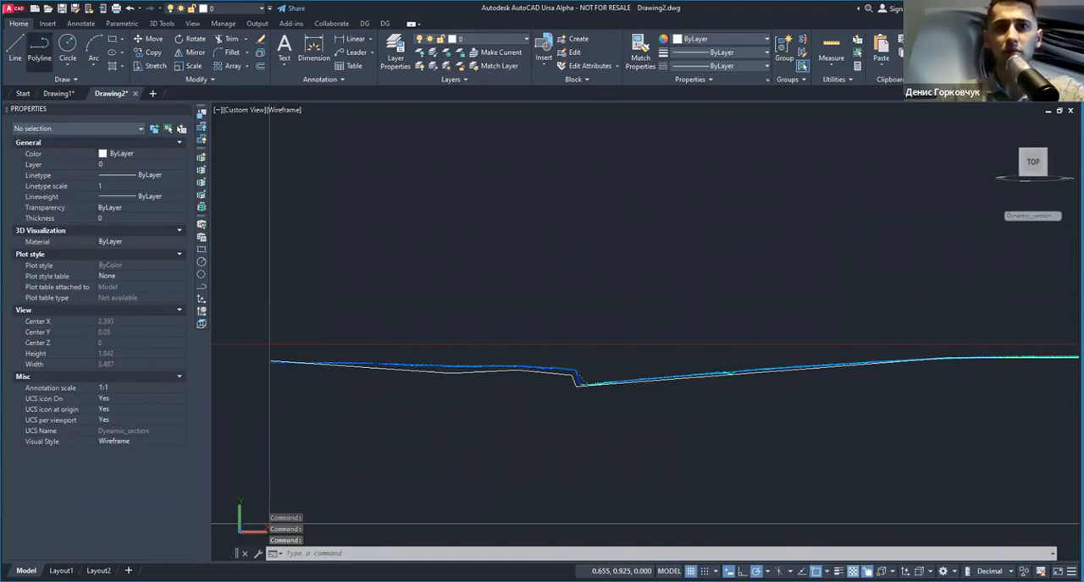
pyautogui.scroll(4, 574, 464)
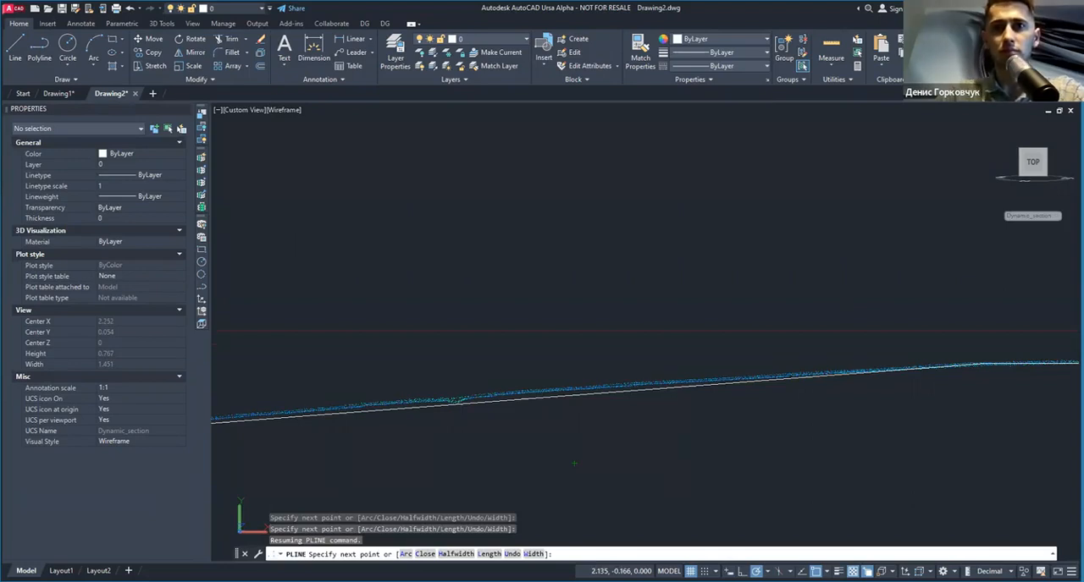
pyautogui.press('Return')
# Step: Advance the dynamic section one more step left, past the second traced profile
pyautogui.scroll(-7, 536, 387)
pyautogui.keyDown('shift'); pyautogui.moveTo(535, 381); pyautogui.dragTo(715, 321, button='middle'); pyautogui.keyUp('shift')
pyautogui.scroll(-7, 472, 287)
pyautogui.moveTo(463, 302); pyautogui.dragTo(546, 377, button='middle')
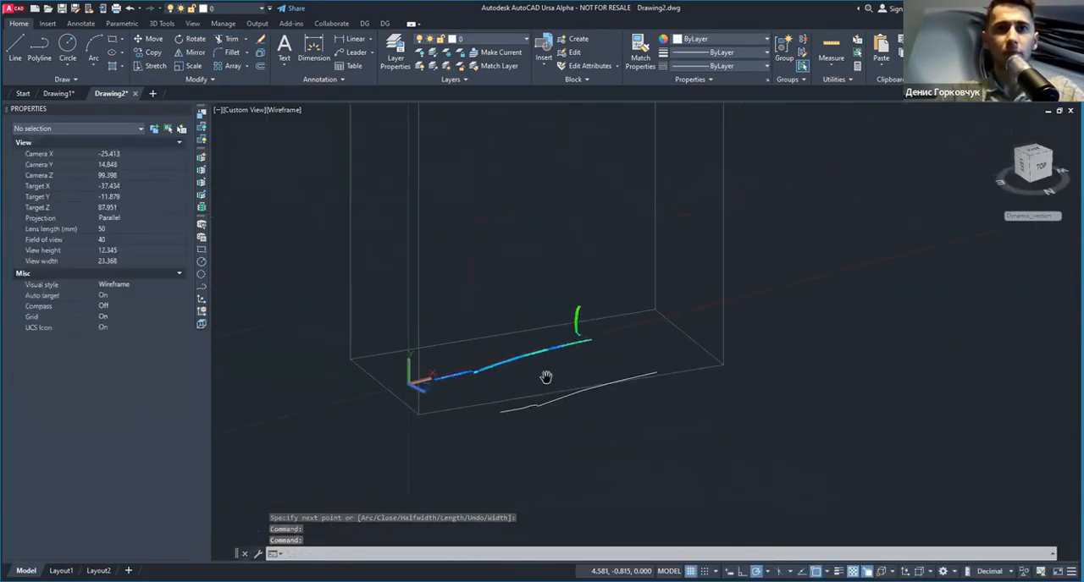
pyautogui.click(202, 170)
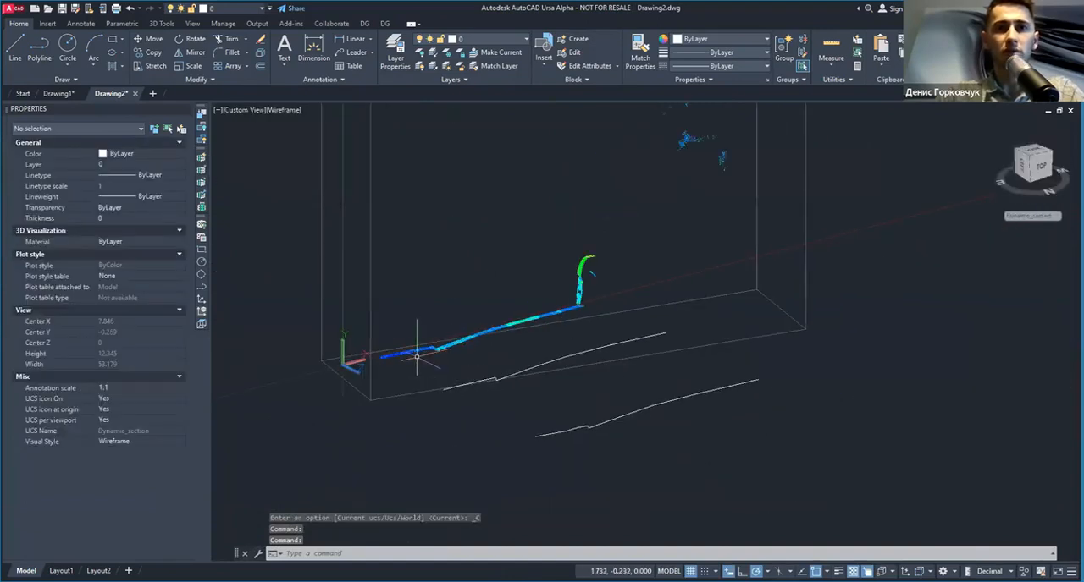
# Step: Loft a surface between the two traced road profiles using the Cross sections only option
pyautogui.press('F7')
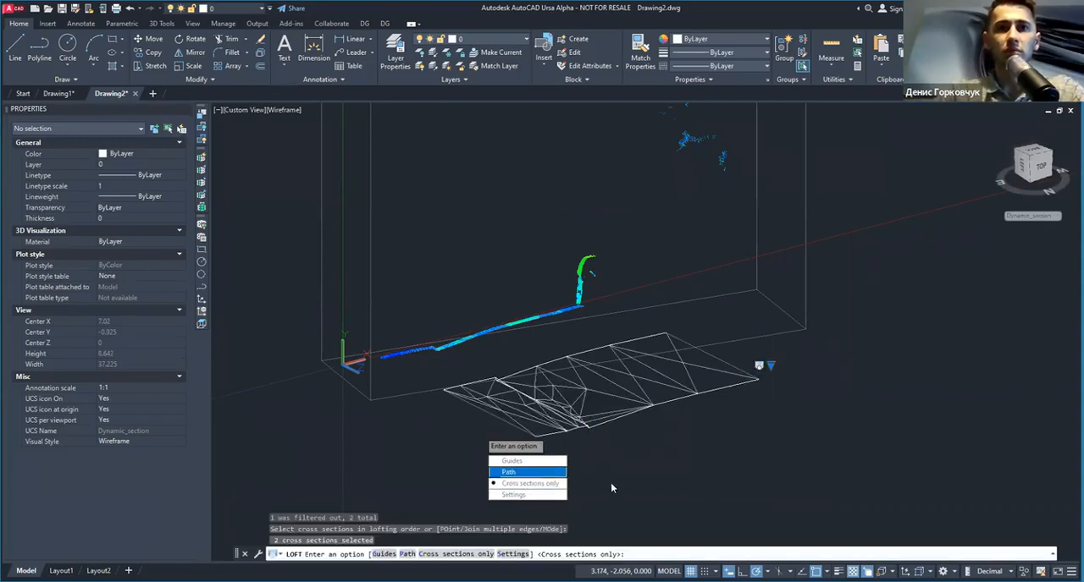
pyautogui.click(528, 483)
pyautogui.keyDown('shift'); pyautogui.moveTo(677, 404); pyautogui.dragTo(546, 388, button='middle'); pyautogui.keyUp('shift')
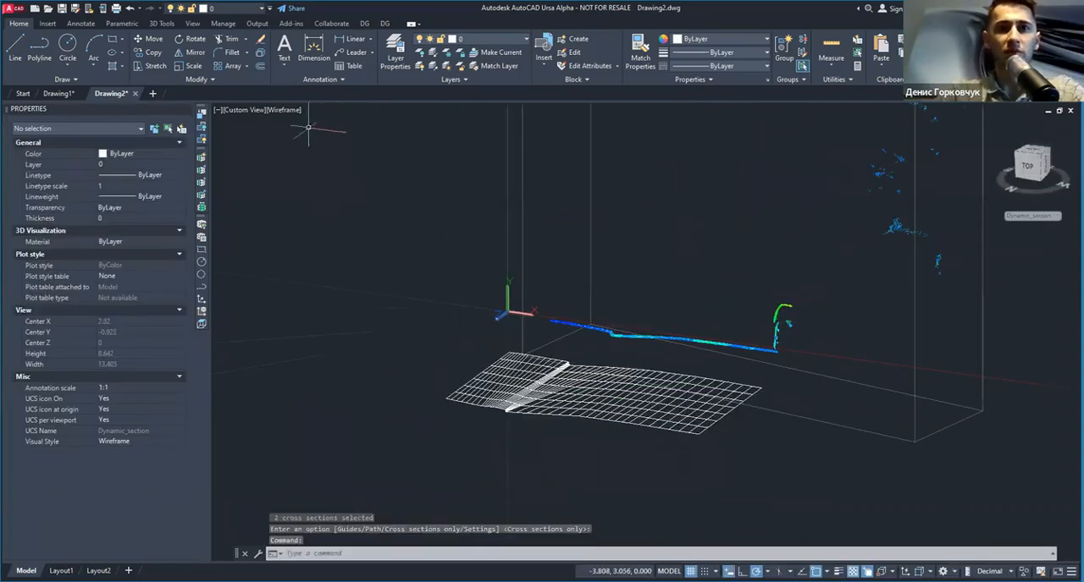
# Step: Apply the Conceptual visual style and inspect the lofted road surface and its curb
pyautogui.click(284, 110)
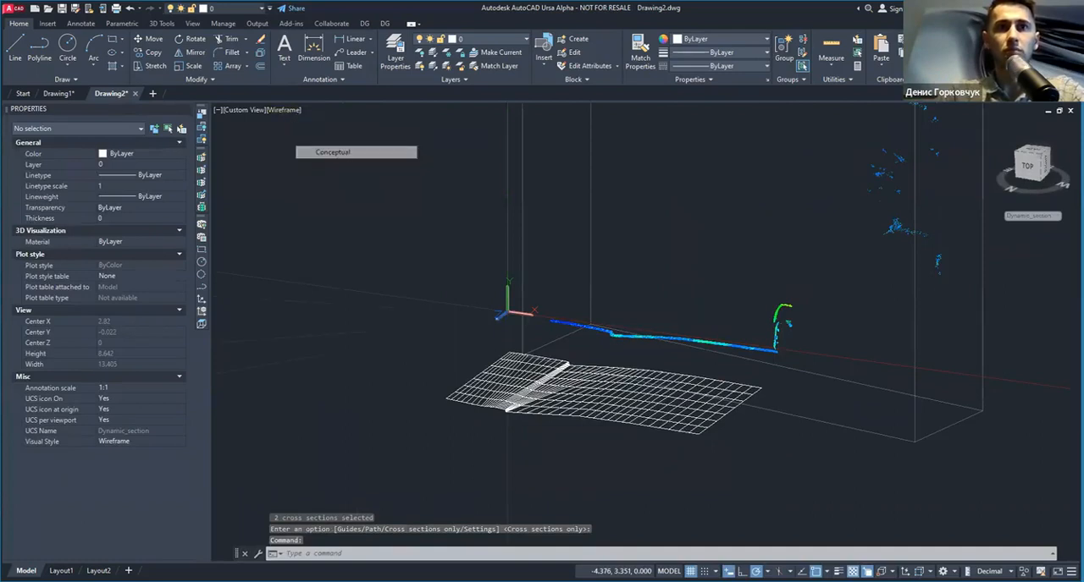
pyautogui.scroll(4, 534, 418)
pyautogui.moveTo(533, 418)
pyautogui.keyDown('shift'); pyautogui.mouseDown(button='middle')
pyautogui.moveTo(523, 437)
pyautogui.moveTo(542, 427)
pyautogui.mouseUp(button='middle'); pyautogui.keyUp('shift')
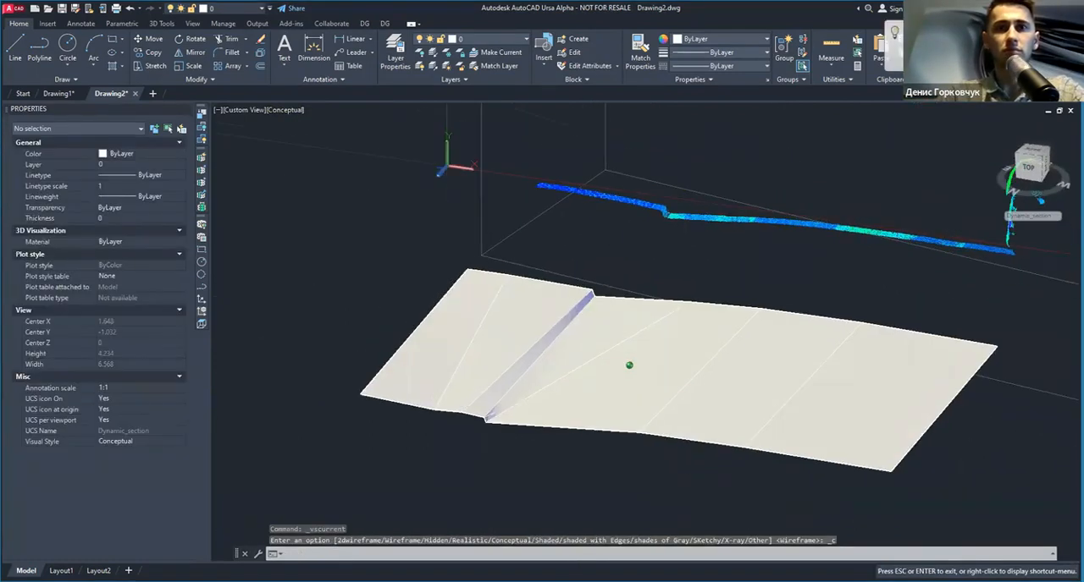
pyautogui.scroll(-4, 576, 437)
pyautogui.scroll(6, 506, 419)
pyautogui.scroll(-3, 506, 418)
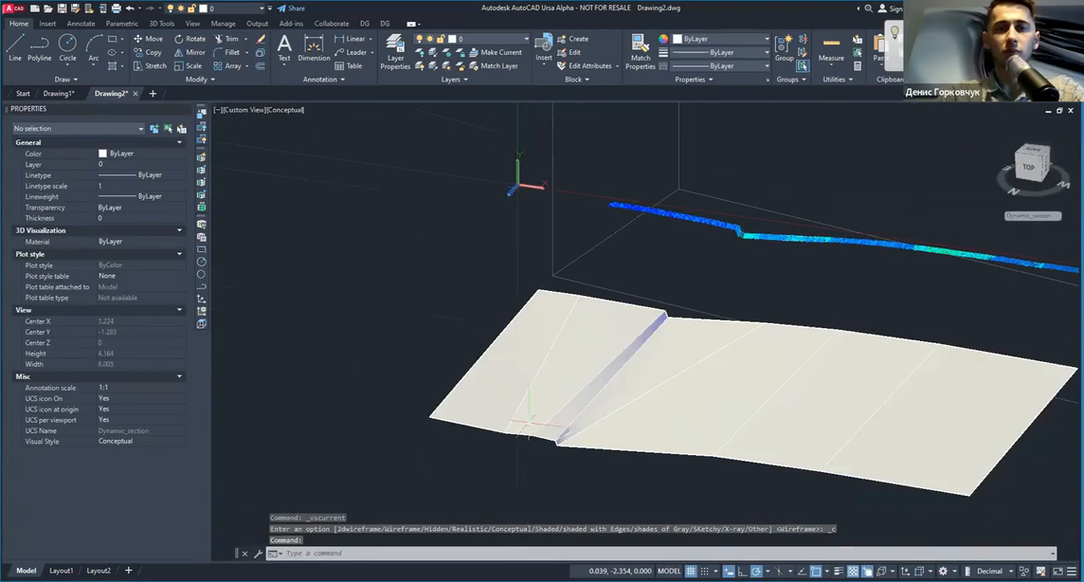
pyautogui.scroll(-3, 538, 430)
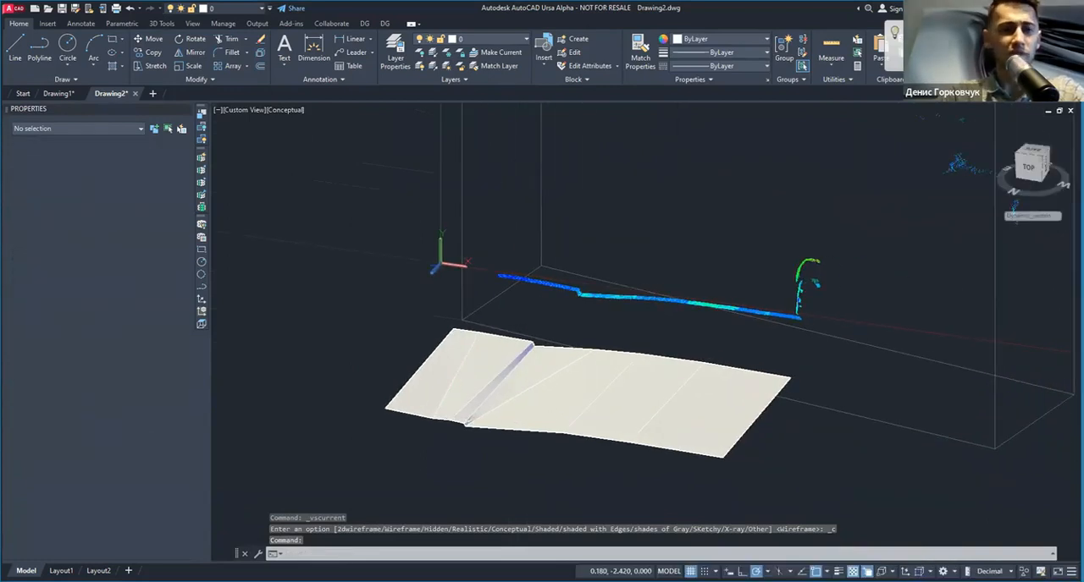
# Step: Undo the view changes and the switch to the Conceptual visual style
pyautogui.hotkey('ctrl', 'z')
pyautogui.hotkey('ctrl', 'z')
pyautogui.hotkey('ctrl', 'z')
pyautogui.scroll(4, 512, 396)
pyautogui.hotkey('ctrl', 'z')
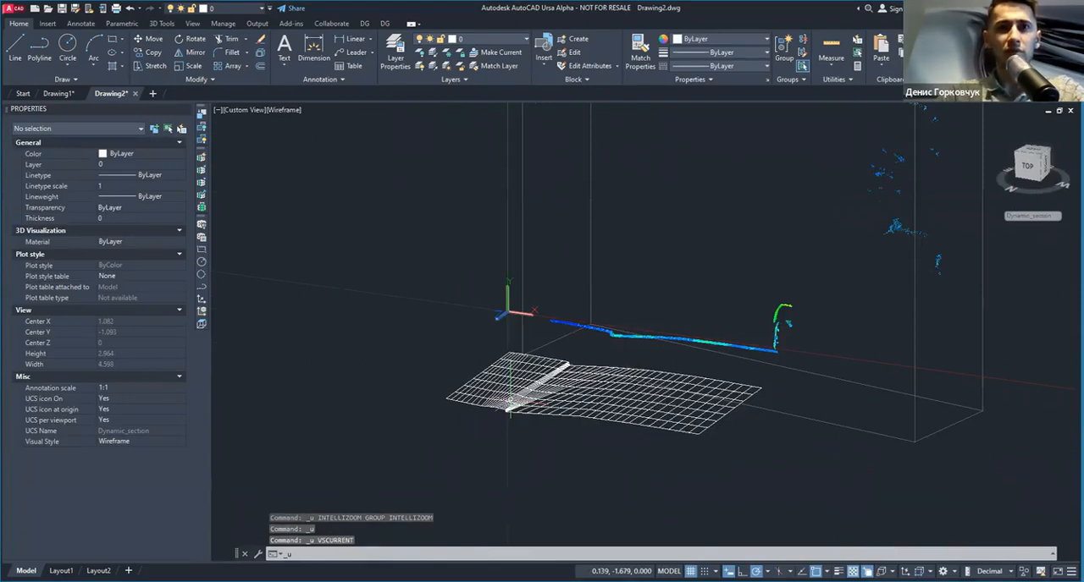
# Step: Undo the loft made between the two traced road profiles with the Cross sections only option
pyautogui.hotkey('ctrl', 'z')
pyautogui.hotkey('ctrl', 'z')
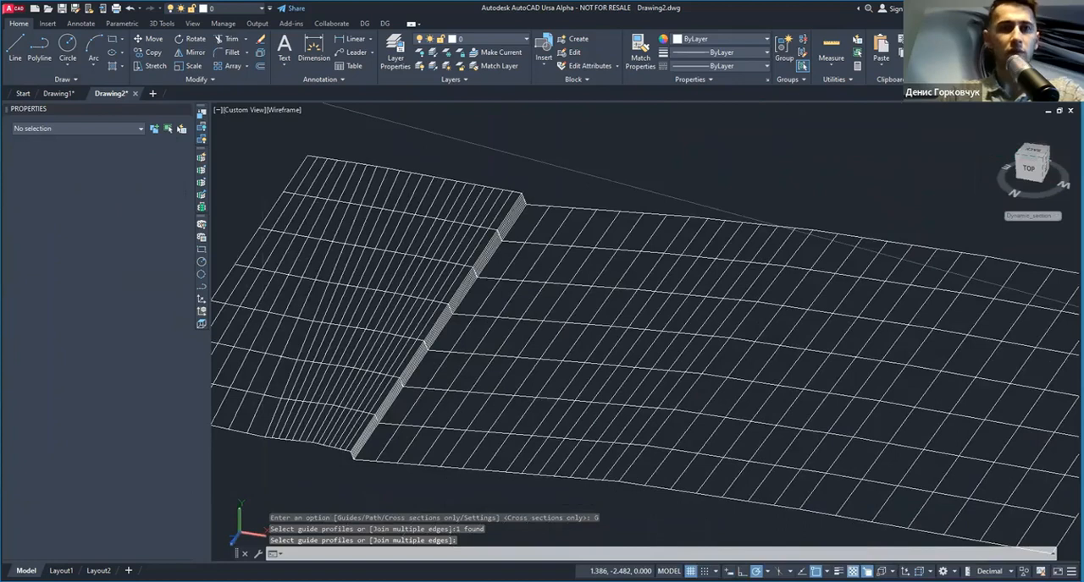
# Step: Inspect the road surface lofted with the Guides option from several angles, checking its curb against the point cloud section
pyautogui.scroll(-3, 506, 400)
pyautogui.keyDown('shift'); pyautogui.moveTo(507, 388); pyautogui.dragTo(489, 386, button='middle'); pyautogui.keyUp('shift')
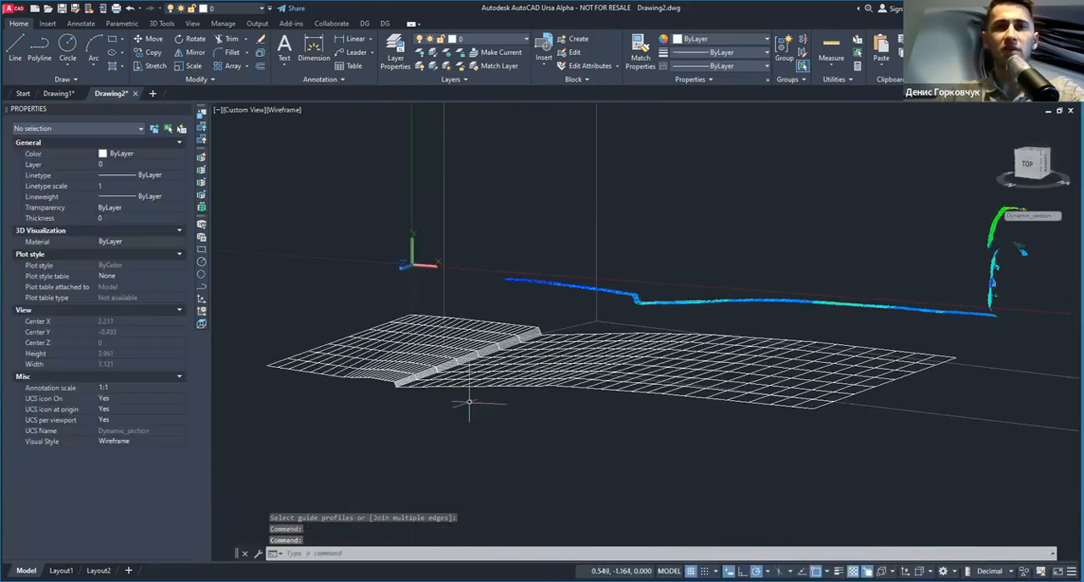
pyautogui.keyDown('shift'); pyautogui.moveTo(483, 430); pyautogui.dragTo(644, 407, button='middle'); pyautogui.keyUp('shift')
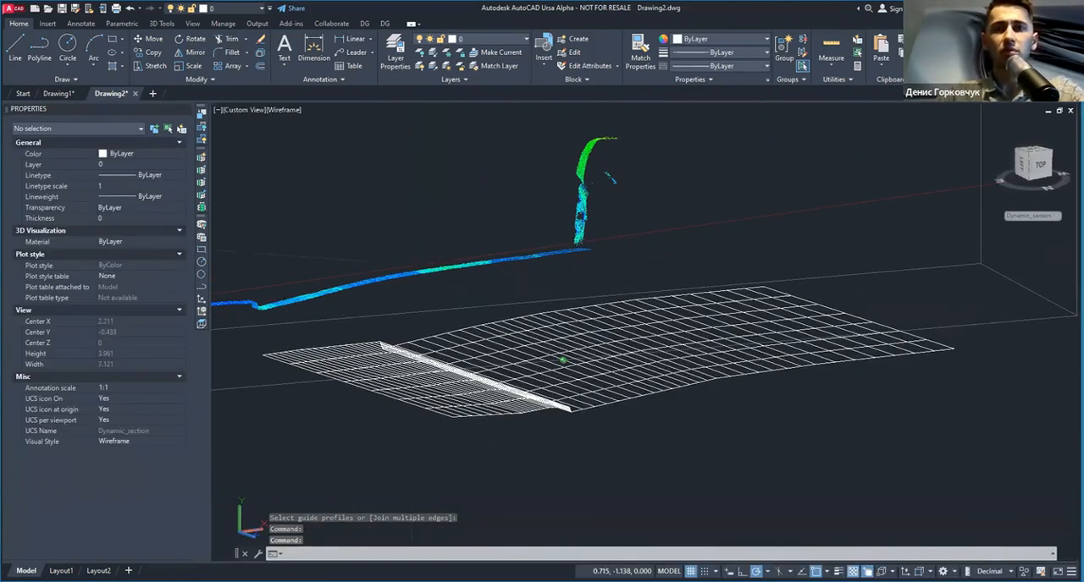
pyautogui.scroll(-2, 556, 336)
pyautogui.keyDown('shift'); pyautogui.moveTo(587, 368); pyautogui.dragTo(561, 381, button='middle'); pyautogui.keyUp('shift')
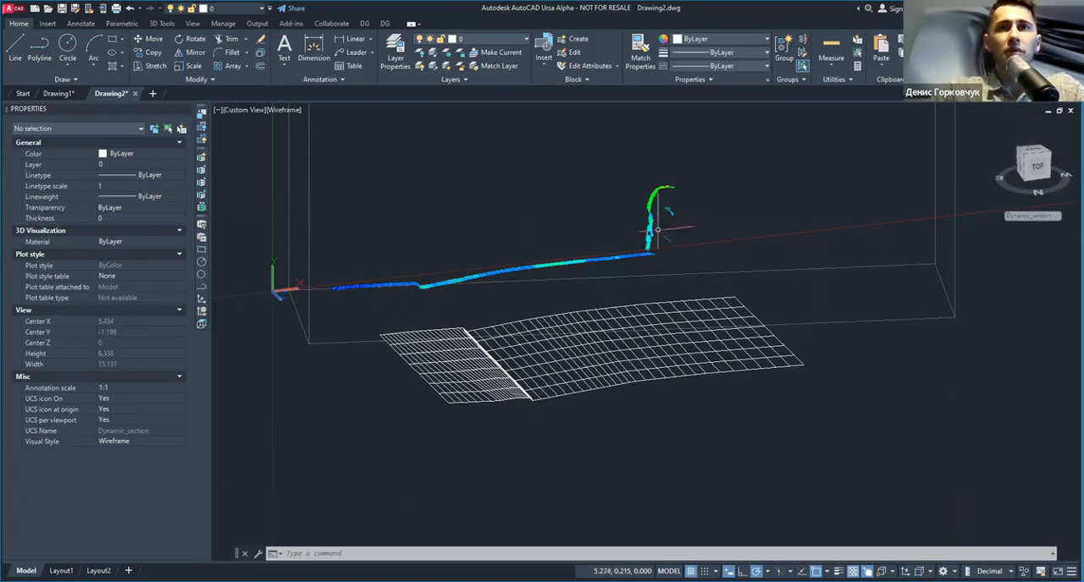
# Step: Remove all crops from the Villa_full point cloud
pyautogui.click(686, 201)
pyautogui.click(597, 211)
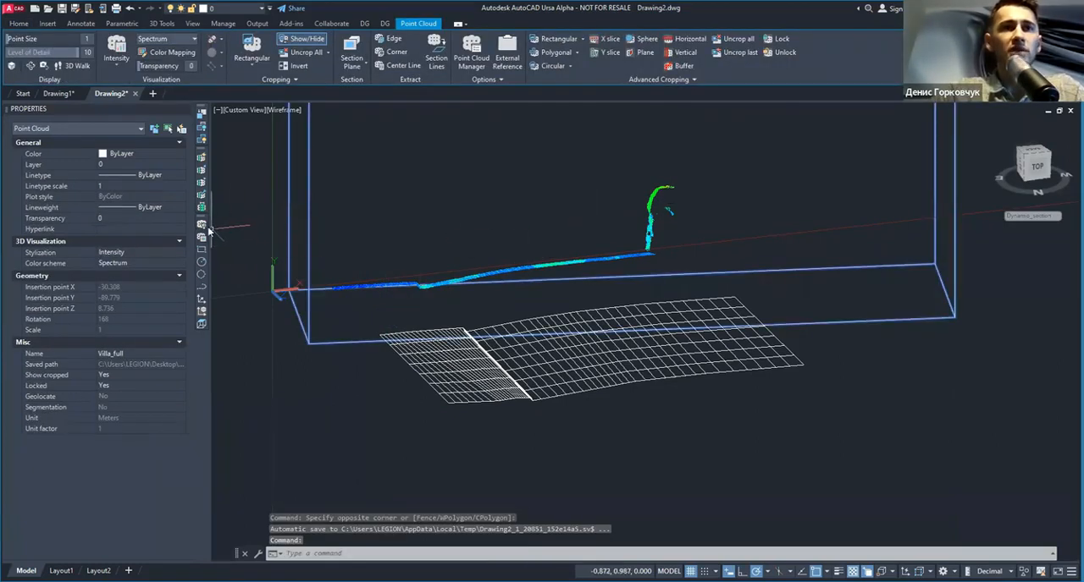
pyautogui.click(736, 38)
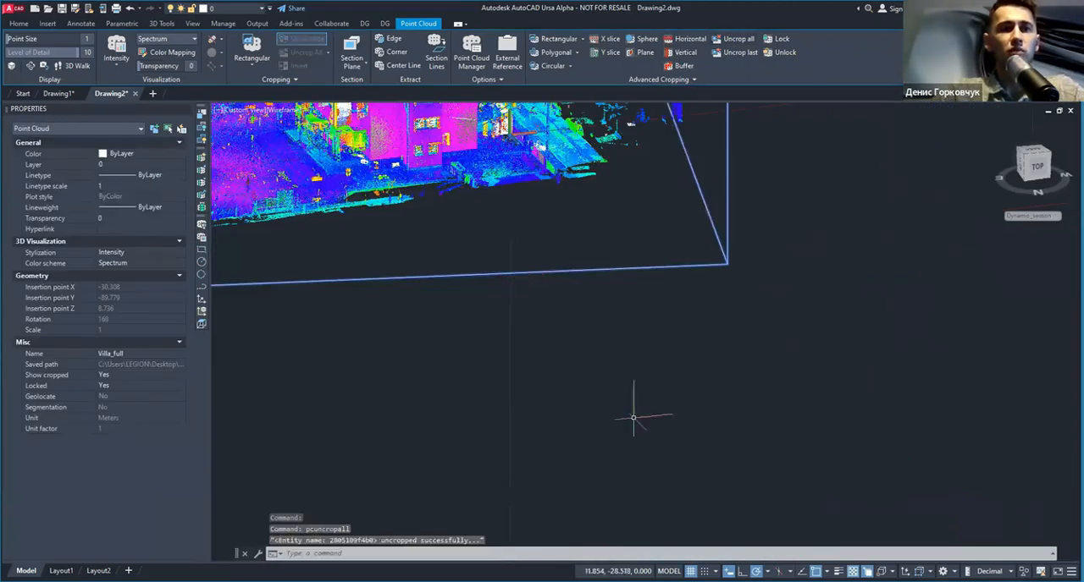
# Step: Toggle the whole point cloud's visibility off and on several times with togglepc, framing the building
pyautogui.click(203, 226)
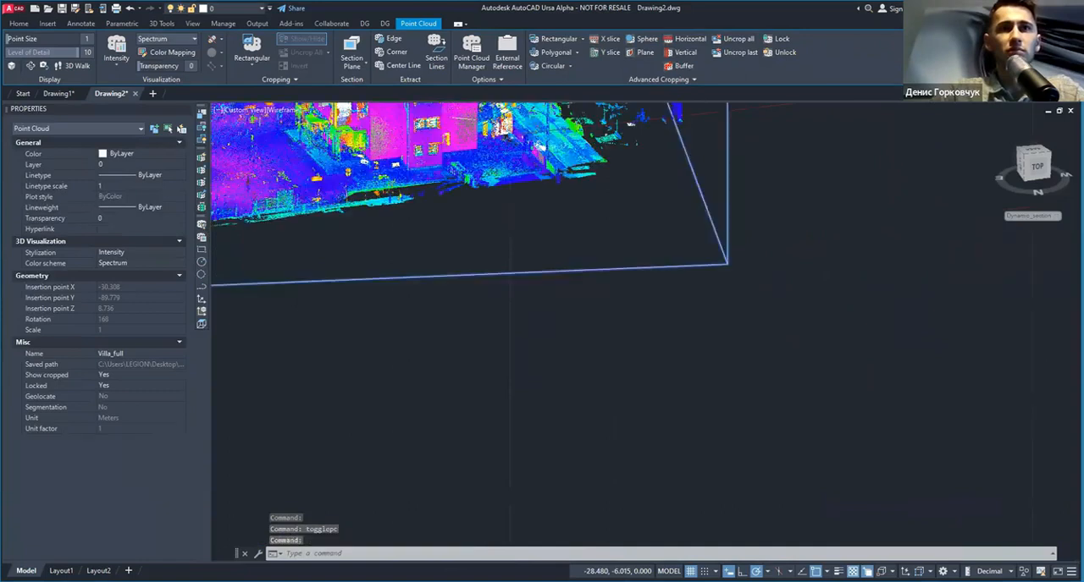
pyautogui.scroll(-4, 210, 230)
pyautogui.moveTo(401, 209); pyautogui.dragTo(730, 373, button='middle')
pyautogui.scroll(2, 542, 389)
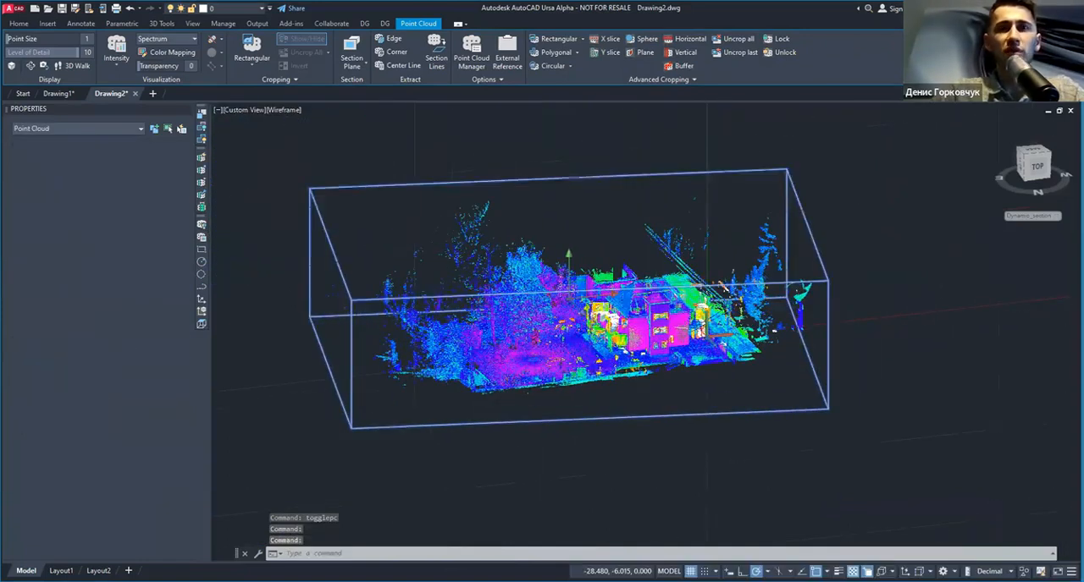
pyautogui.press('Escape')
pyautogui.click(203, 226)
pyautogui.click(204, 226)
pyautogui.click(203, 226)
pyautogui.click(203, 227)
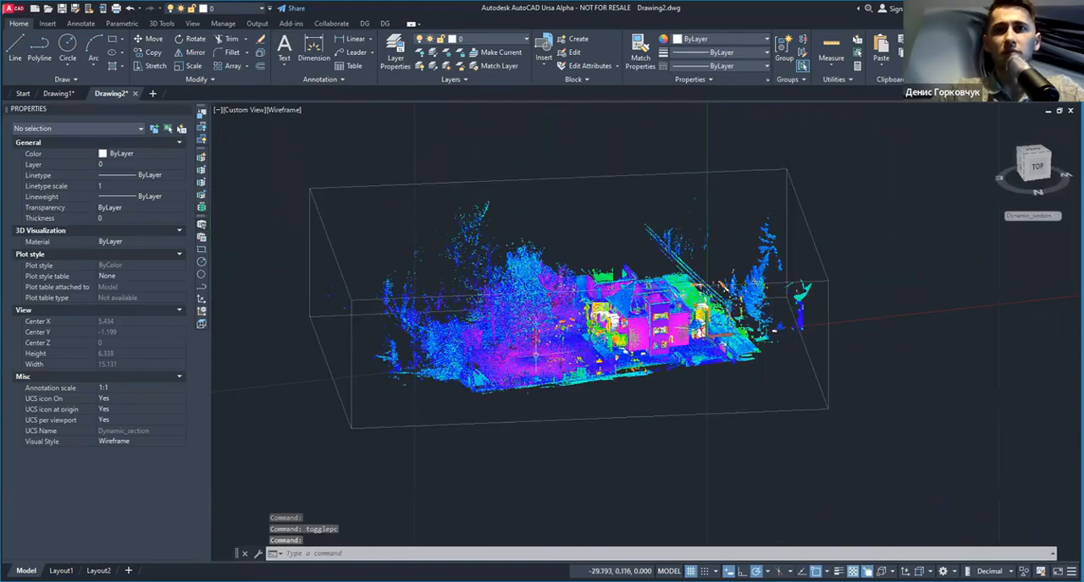
pyautogui.scroll(2, 711, 335)
pyautogui.scroll(2, 745, 342)
pyautogui.moveTo(743, 345); pyautogui.dragTo(584, 375, button='middle')
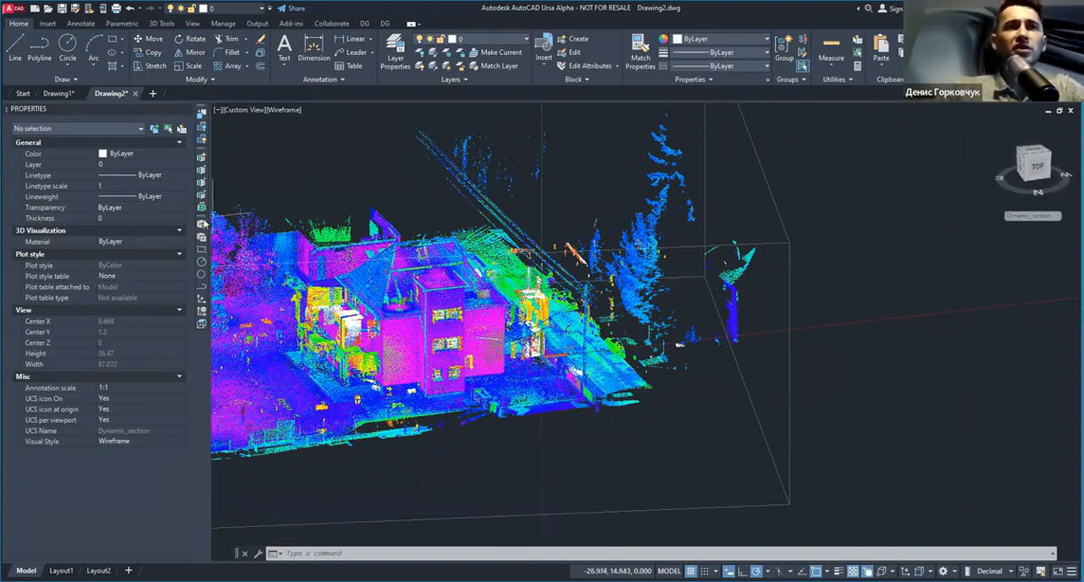
# Step: Run togglepc and repeat it to hide and show the point cloud around the building, leaving it displayed
pyautogui.click(204, 226)
pyautogui.click(203, 226)
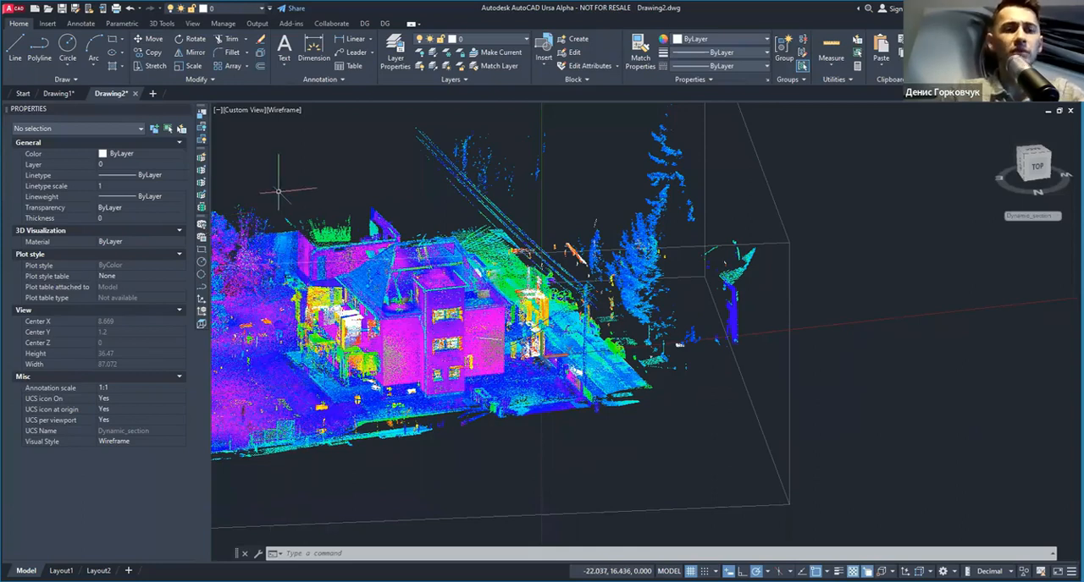
pyautogui.press('space')
pyautogui.press('space')
pyautogui.press('space')
pyautogui.press('space')
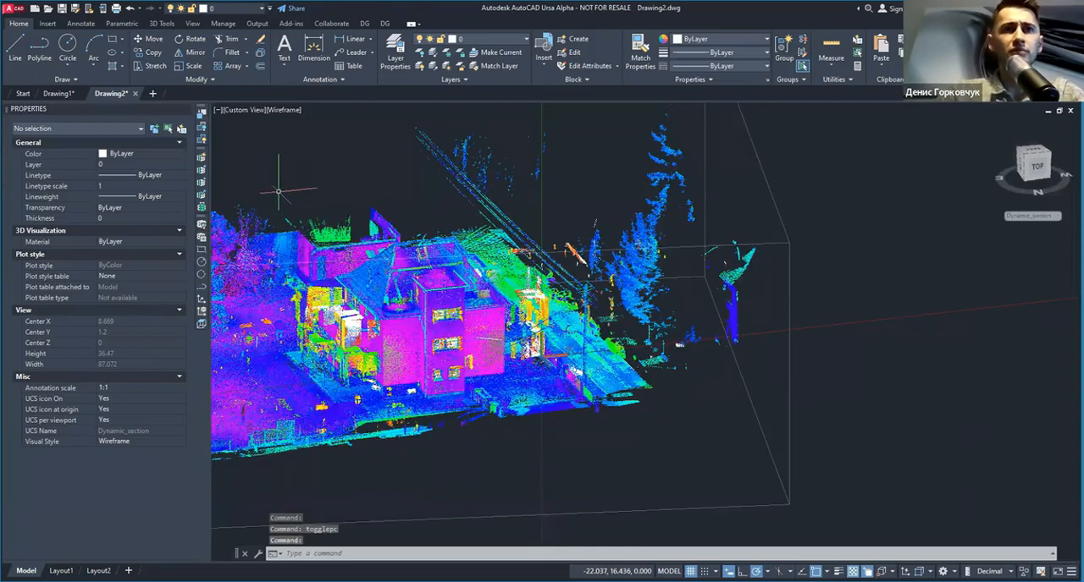
pyautogui.press('space')
pyautogui.press('space')
pyautogui.press('space')
pyautogui.press('space')
pyautogui.press('space')
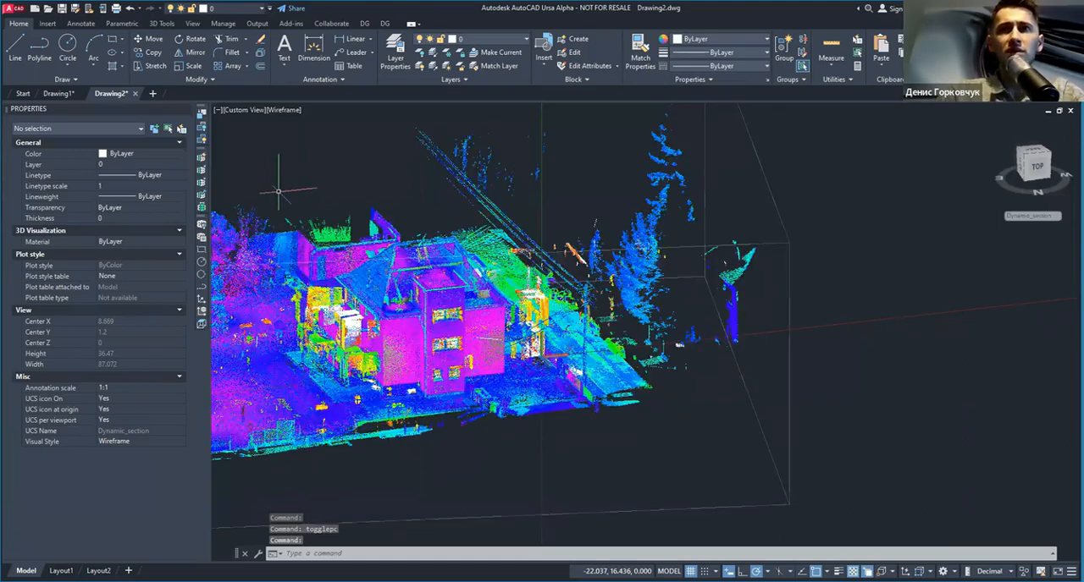
pyautogui.press('space')
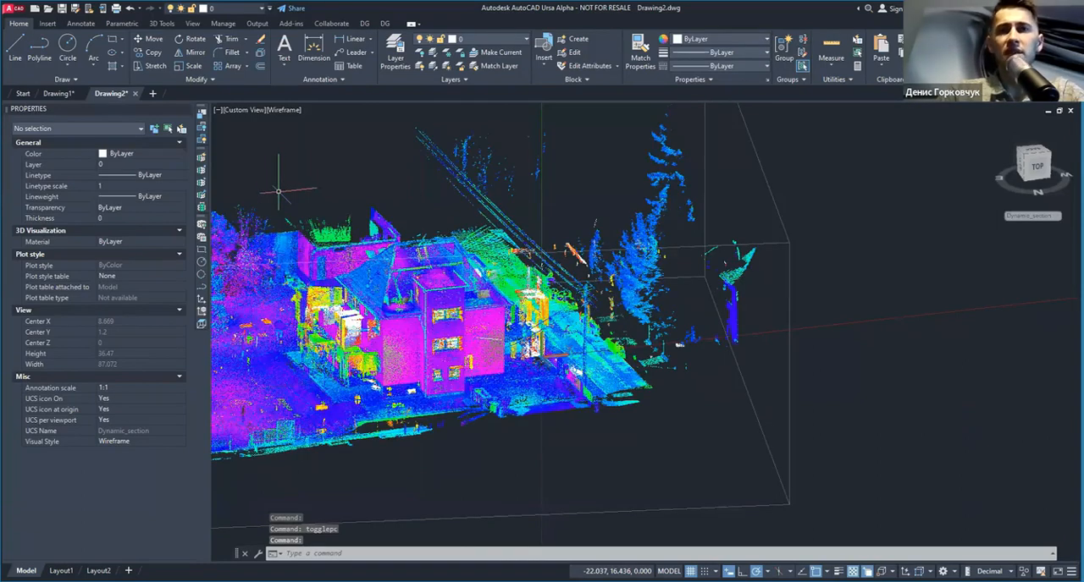
# Step: Cycle the point cloud's stylization with togglepcstyle to compare Scan Colors with its other display styles
pyautogui.click(202, 238)
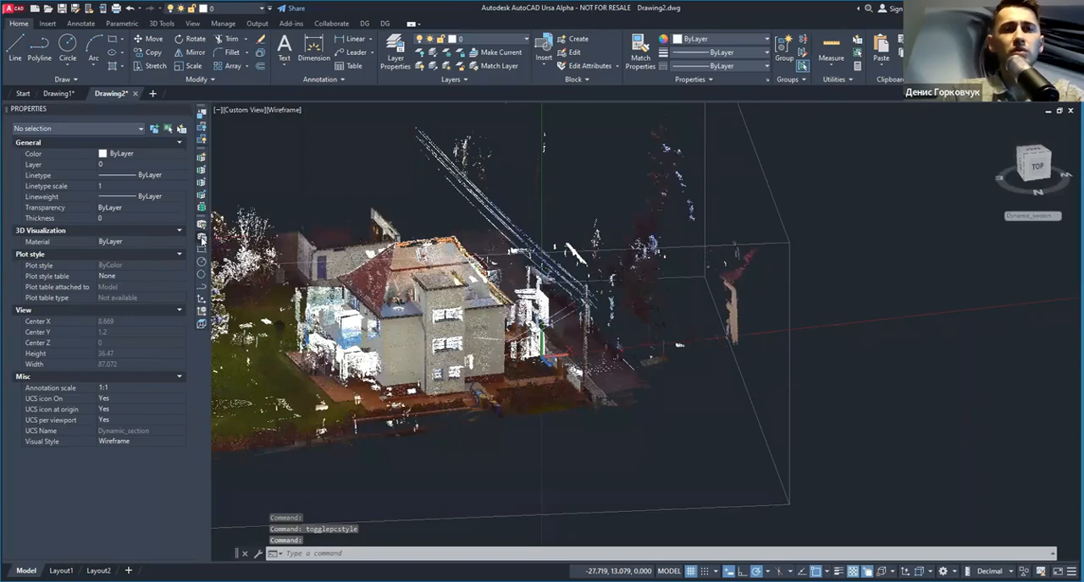
pyautogui.click(202, 240)
pyautogui.click(203, 239)
pyautogui.click(203, 239)
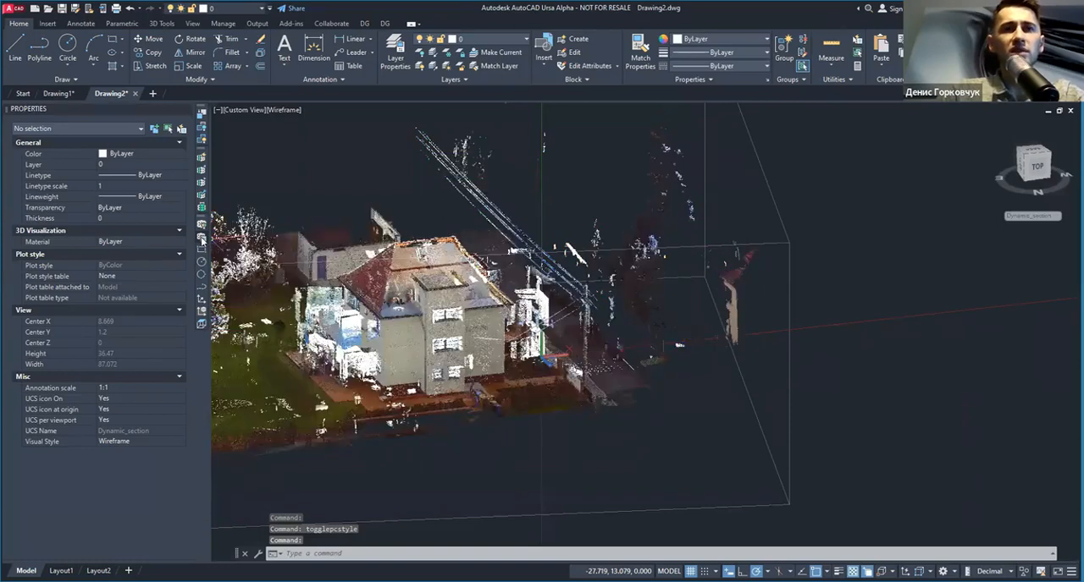
pyautogui.click(202, 239)
pyautogui.click(203, 239)
pyautogui.click(202, 239)
pyautogui.click(203, 240)
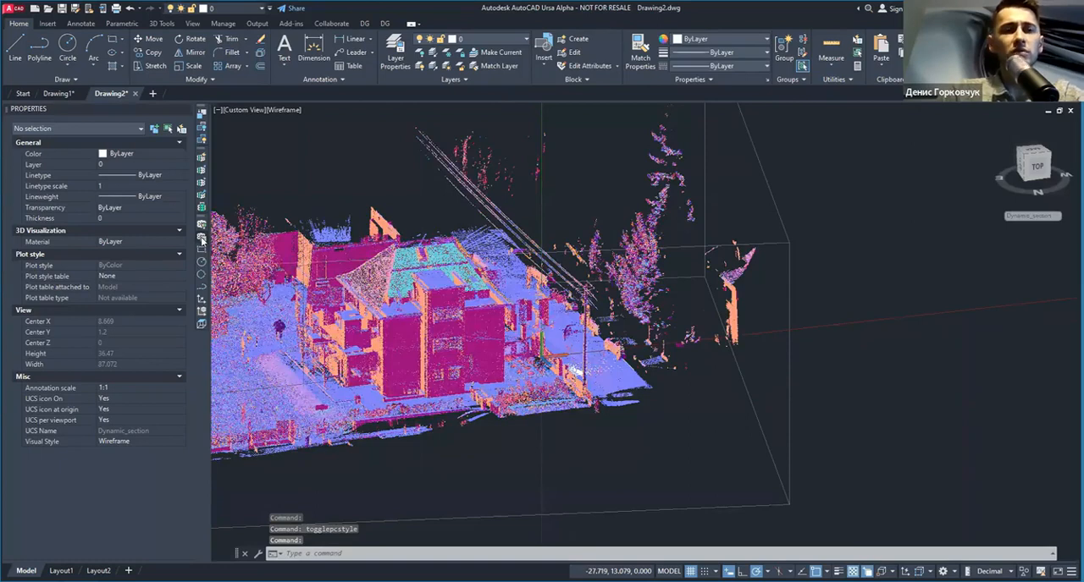
pyautogui.click(202, 240)
pyautogui.click(202, 240)
pyautogui.click(203, 240)
pyautogui.click(202, 240)
pyautogui.click(202, 239)
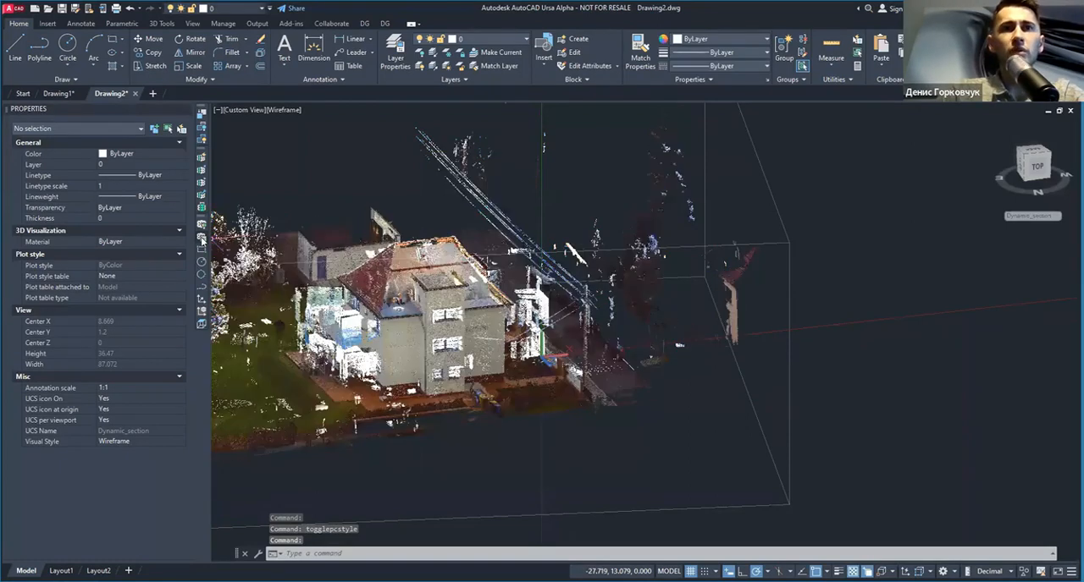
pyautogui.click(202, 239)
pyautogui.click(202, 239)
pyautogui.click(202, 240)
pyautogui.click(202, 240)
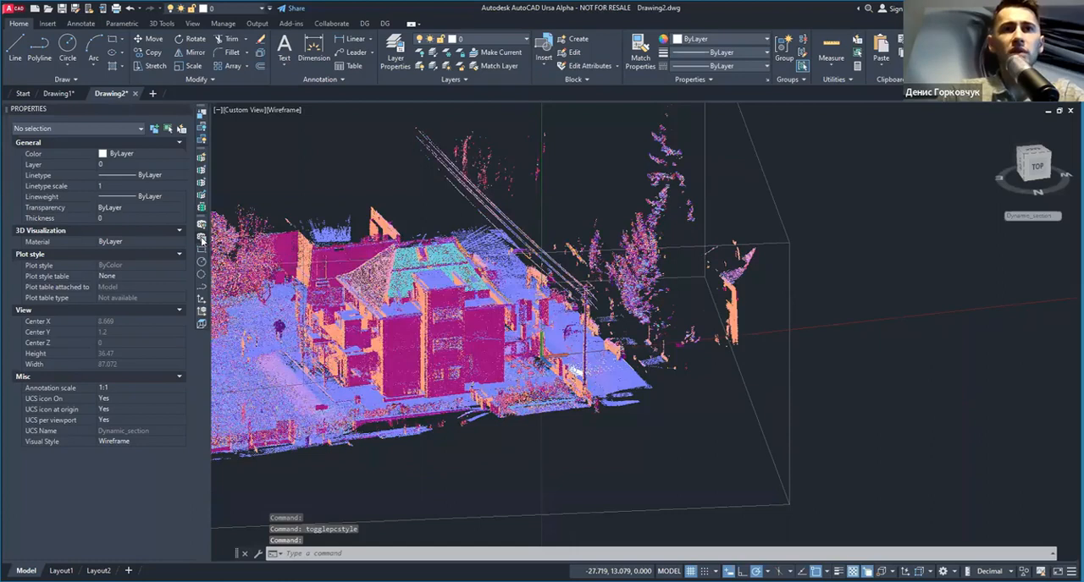
# Step: Repeat togglepcstyle until the point cloud is displayed in Scan Colors
pyautogui.press('space')
pyautogui.press('space')
pyautogui.scroll(2, 463, 335)
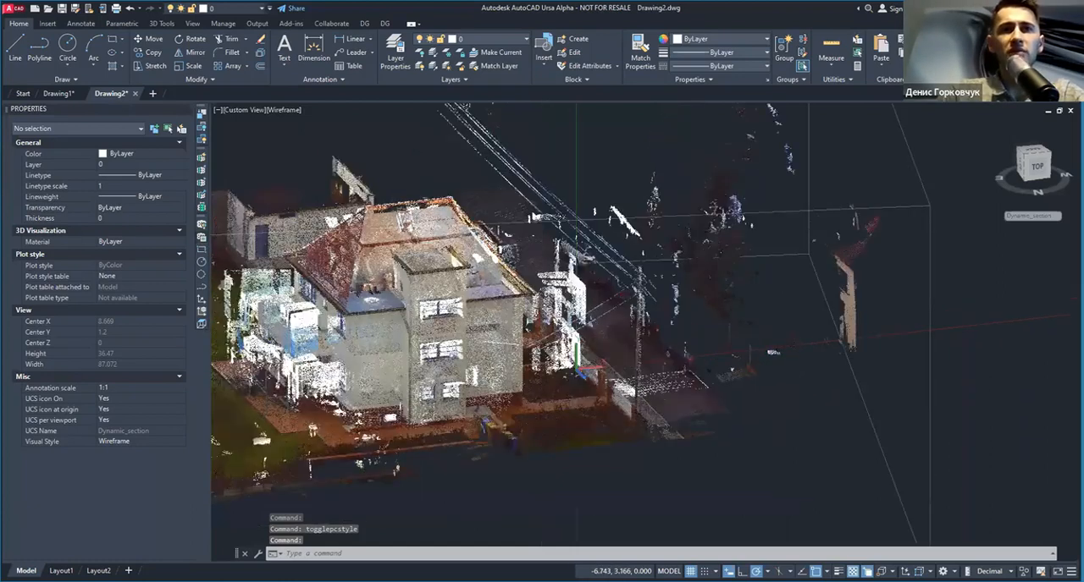
pyautogui.scroll(2, 463, 322)
pyautogui.press('space')
pyautogui.press('space')
pyautogui.press('space')
pyautogui.scroll(-4, 461, 328)
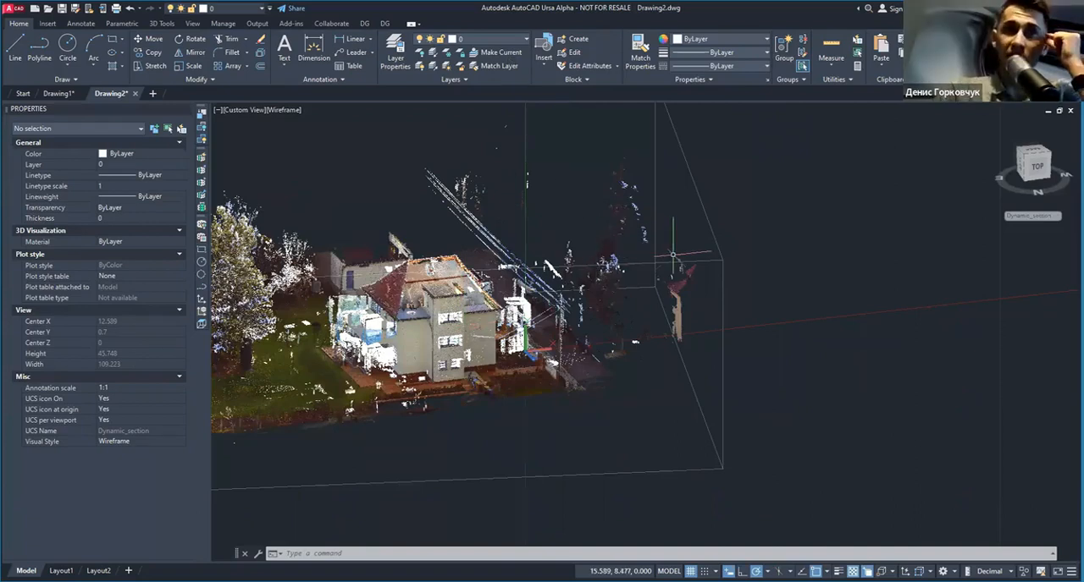
pyautogui.click(755, 241)
pyautogui.press('Escape')
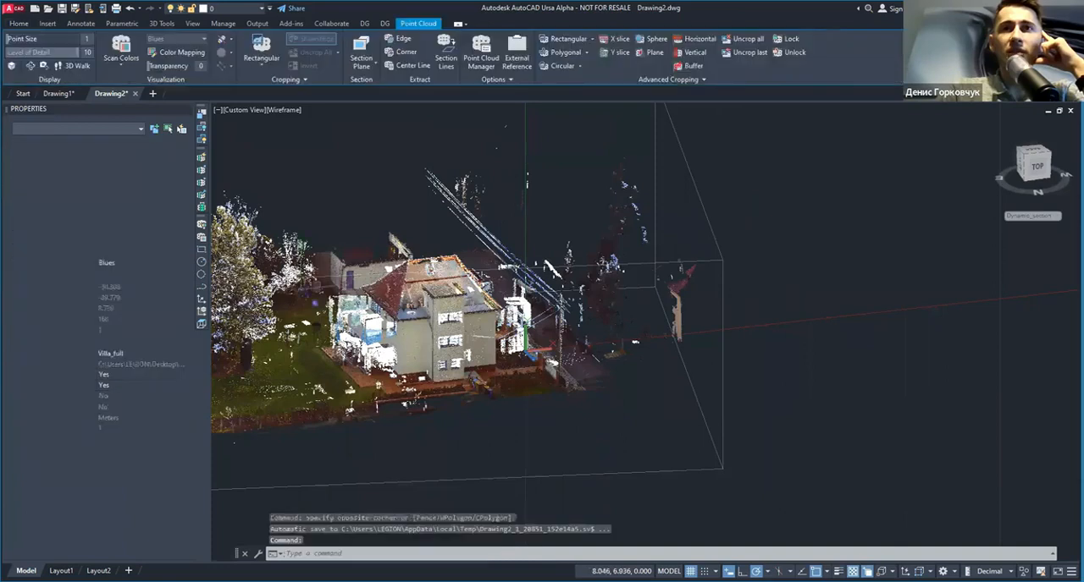
pyautogui.scroll(-2, 606, 321)
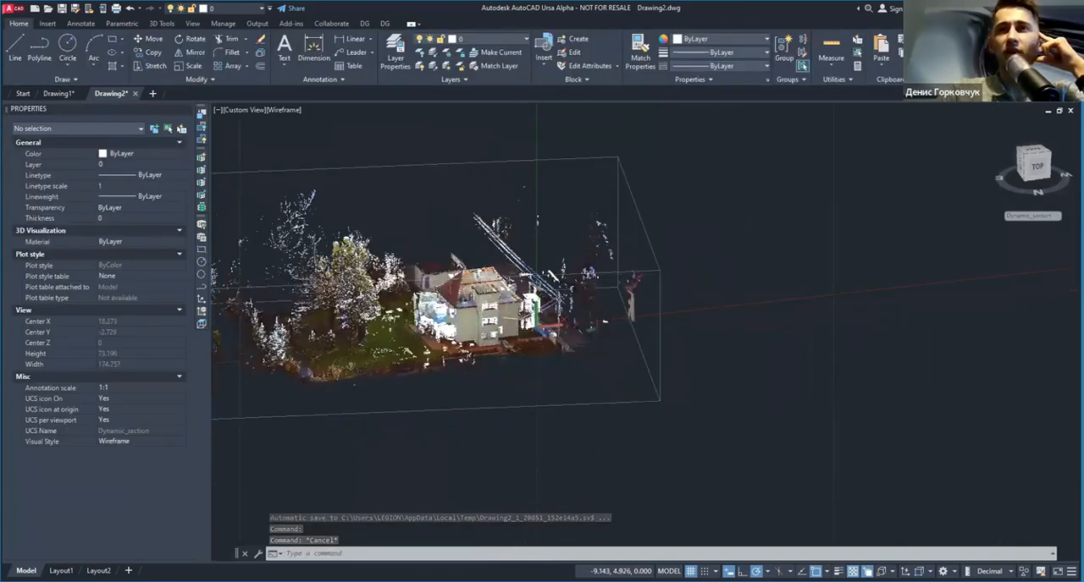
pyautogui.click(688, 256)
pyautogui.click(583, 299)
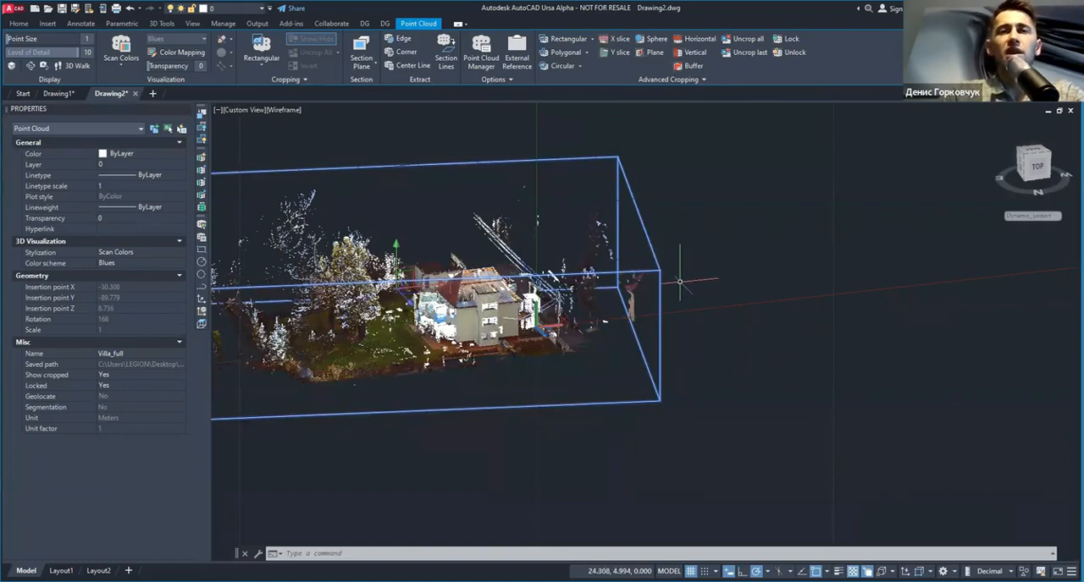
pyautogui.press('Escape')
# Step: Examine the Scan Colors point cloud along the building's base, the curb and the bins beside the entrance
pyautogui.scroll(4, 482, 331)
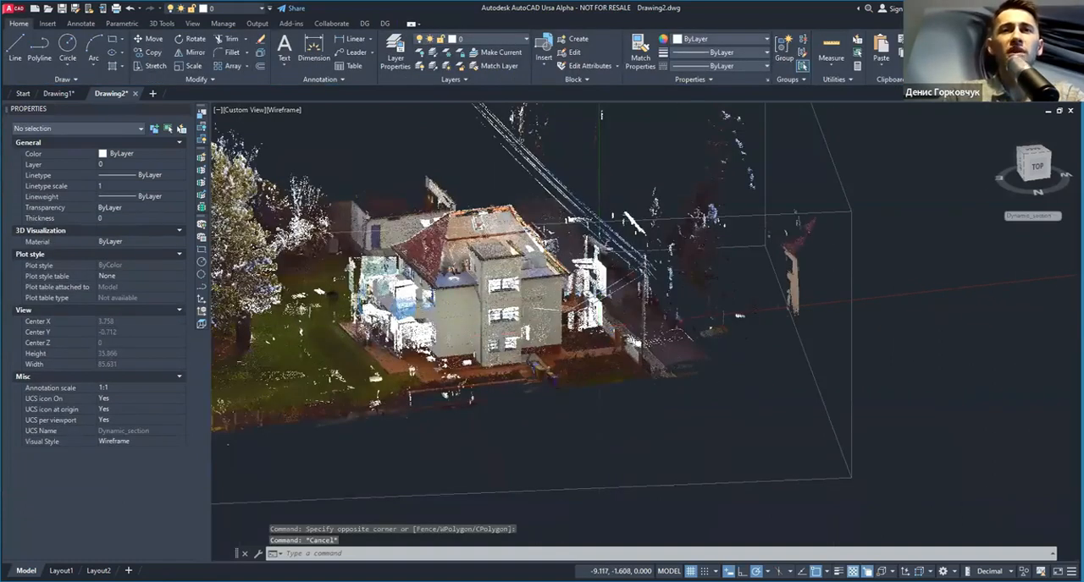
pyautogui.scroll(2, 482, 349)
pyautogui.scroll(3, 499, 330)
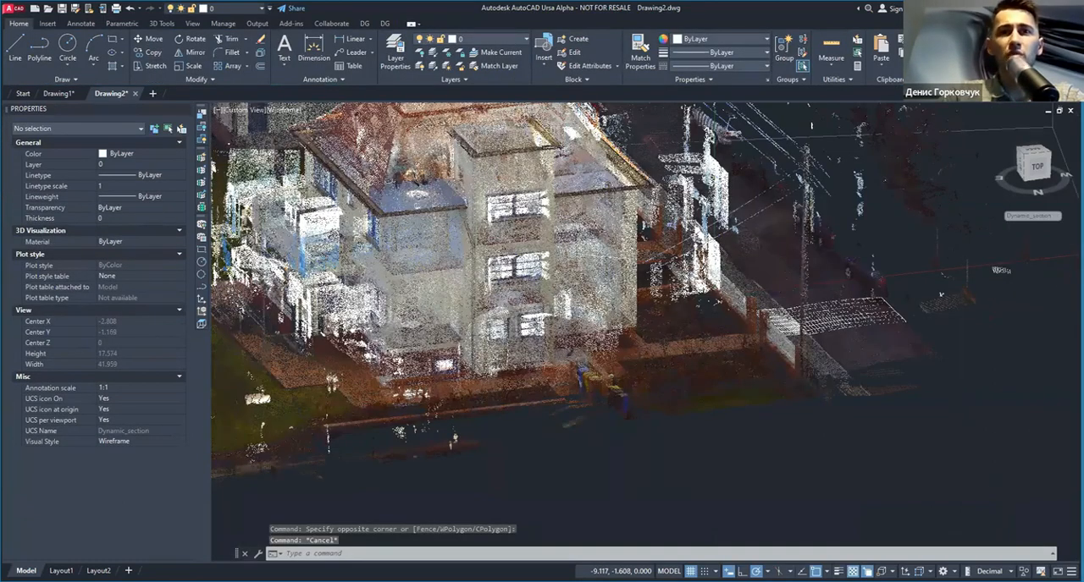
pyautogui.scroll(5, 491, 357)
pyautogui.moveTo(548, 387); pyautogui.dragTo(523, 221, button='middle')
pyautogui.click(495, 415)
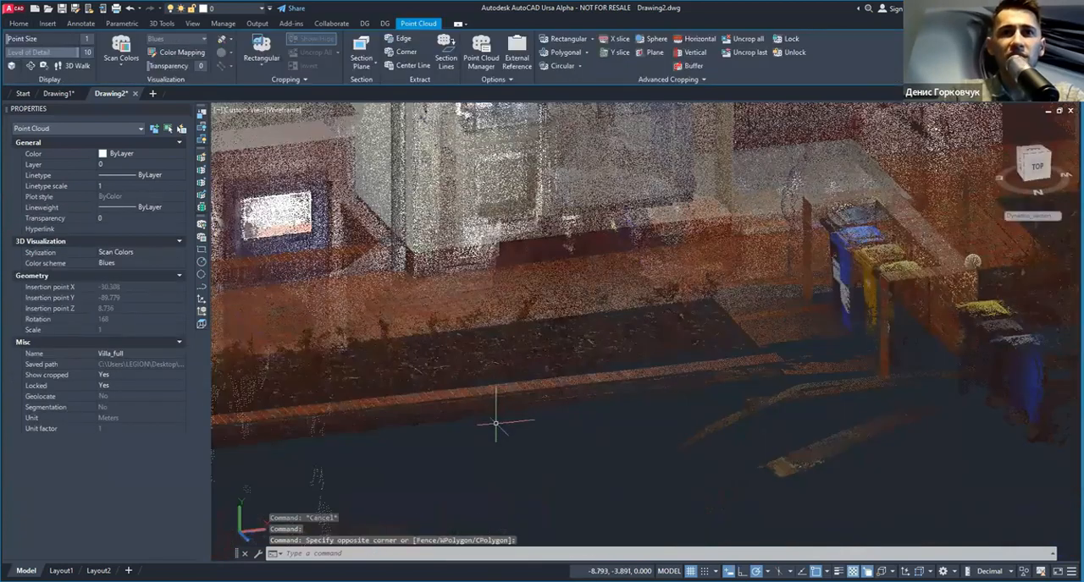
pyautogui.press('Escape')
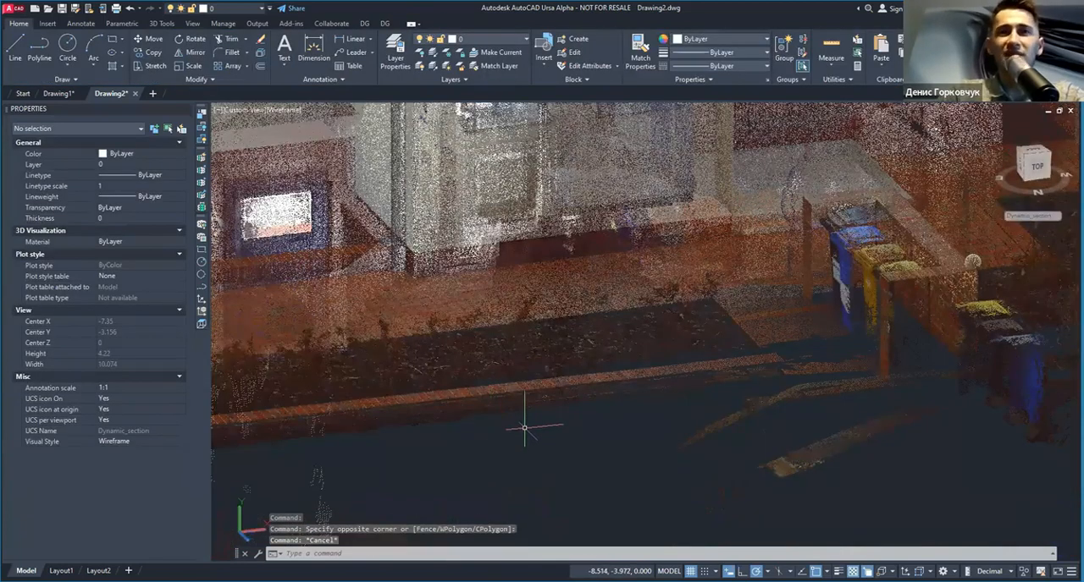
pyautogui.scroll(-5, 524, 429)
pyautogui.moveTo(669, 390); pyautogui.dragTo(660, 245, button='middle')
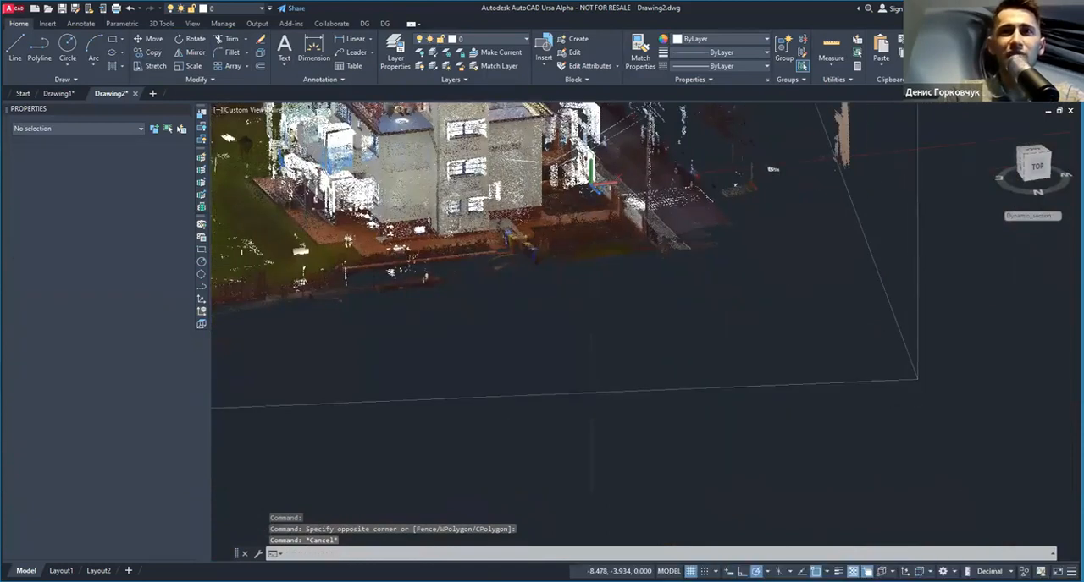
pyautogui.scroll(-3, 660, 242)
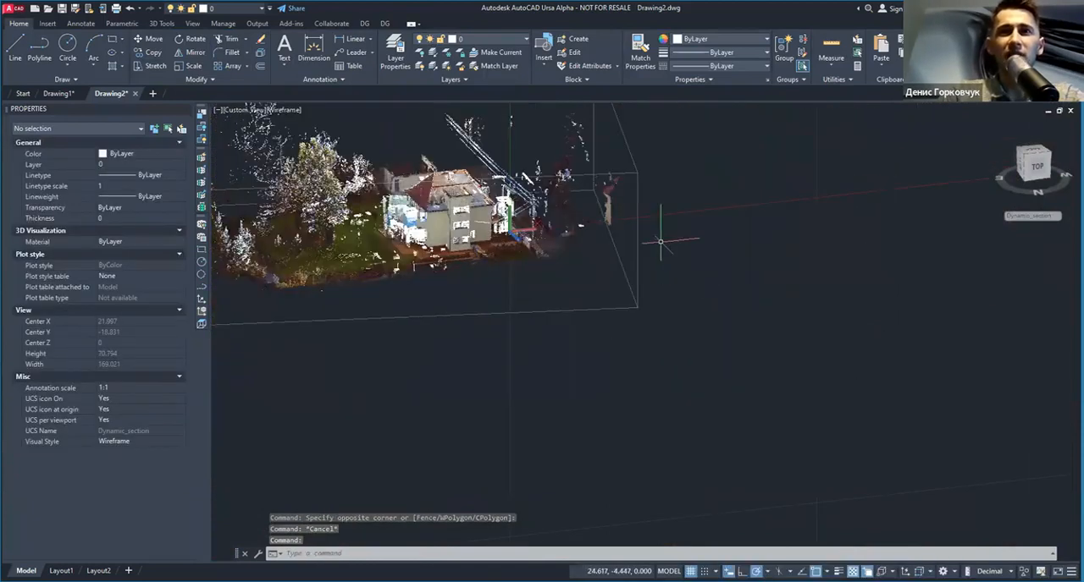
pyautogui.click(660, 243)
pyautogui.moveTo(513, 294); pyautogui.dragTo(587, 356, button='middle')
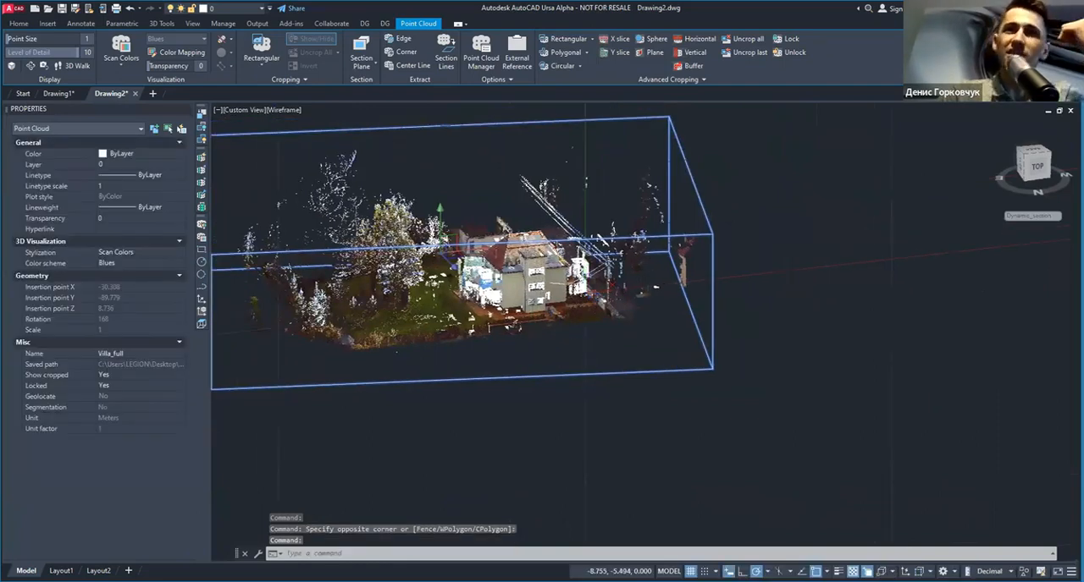
pyautogui.scroll(5, 522, 301)
pyautogui.press('Escape')
pyautogui.scroll(3, 522, 300)
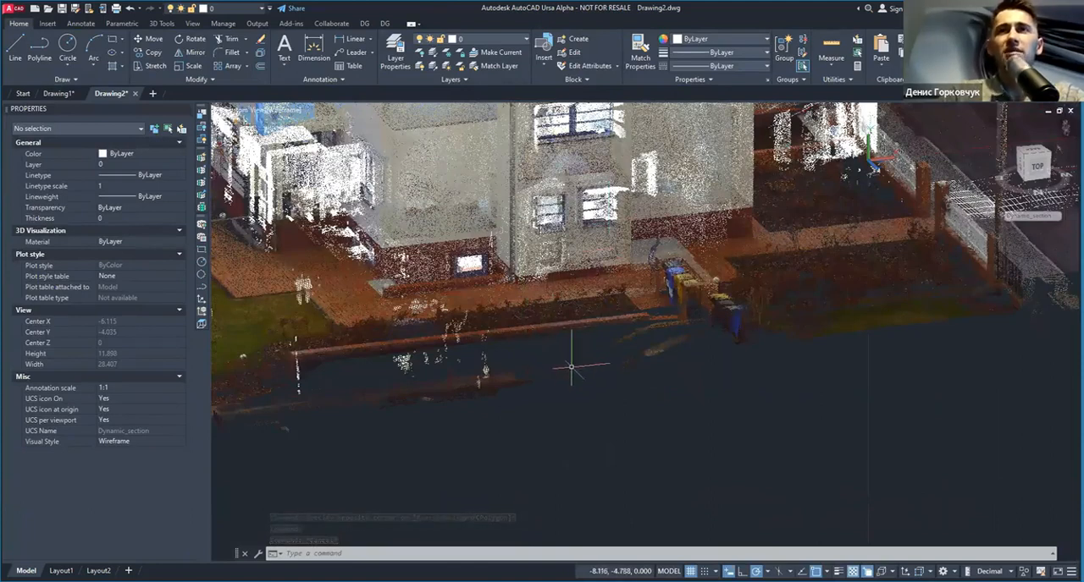
pyautogui.keyDown('shift'); pyautogui.moveTo(536, 342); pyautogui.dragTo(559, 347, button='middle'); pyautogui.keyUp('shift')
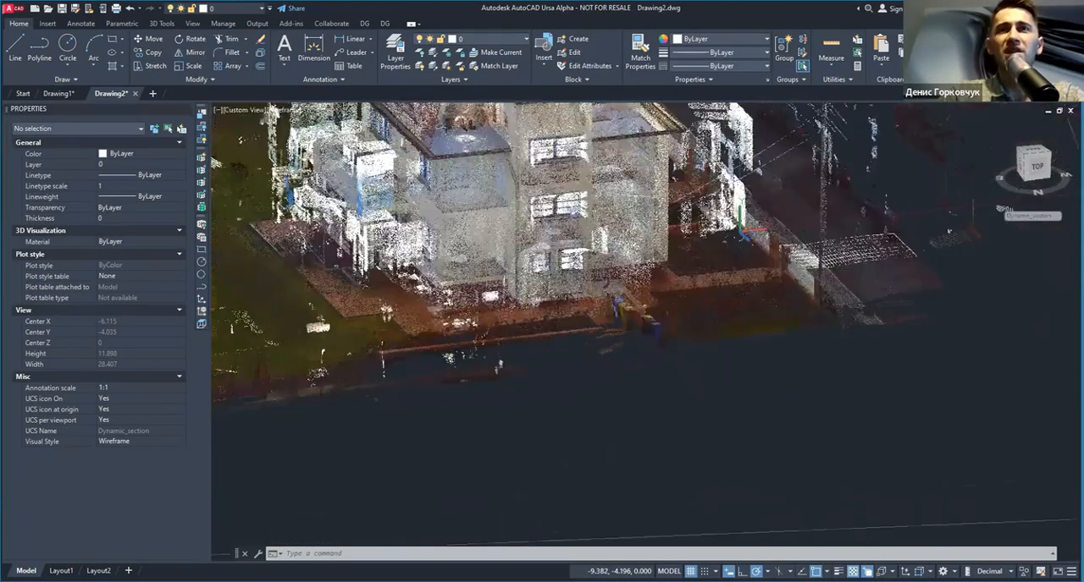
pyautogui.scroll(-6, 540, 373)
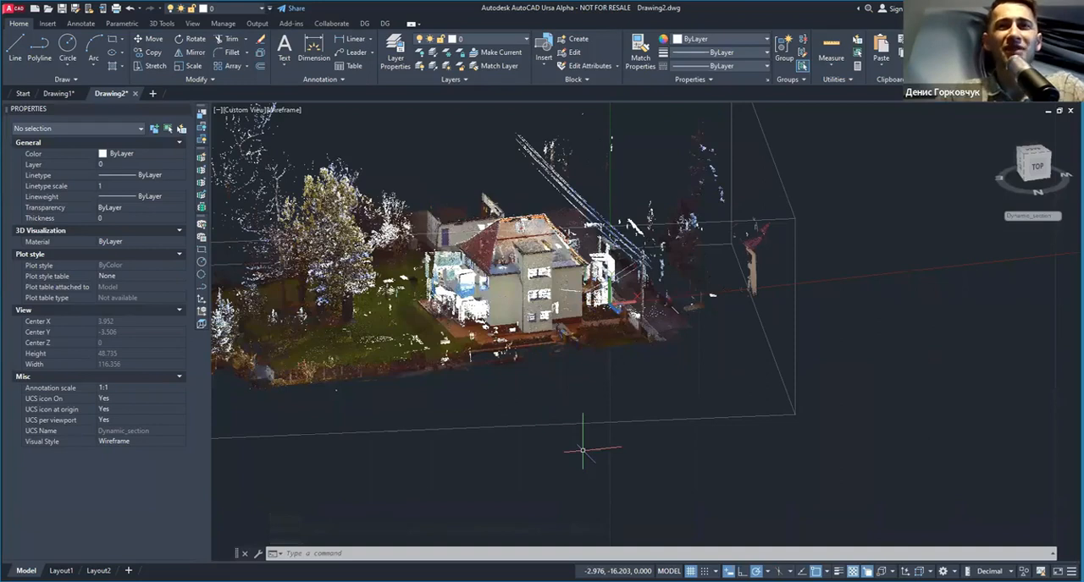
# Step: Examine the add-in Advanced Cropping tools available for the selected Villa_full point cloud
pyautogui.click(509, 378)
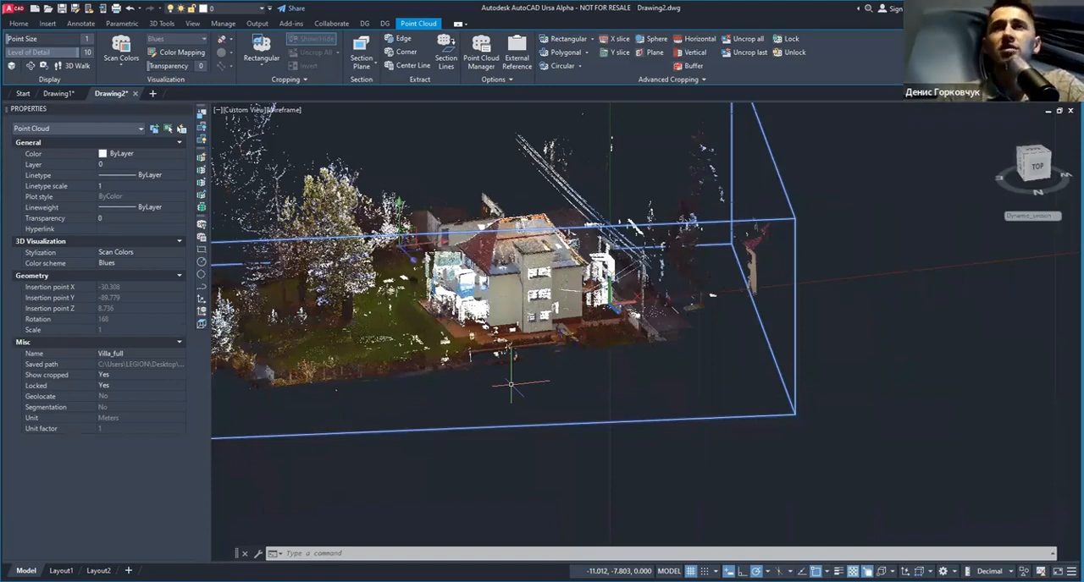
pyautogui.click(290, 24)
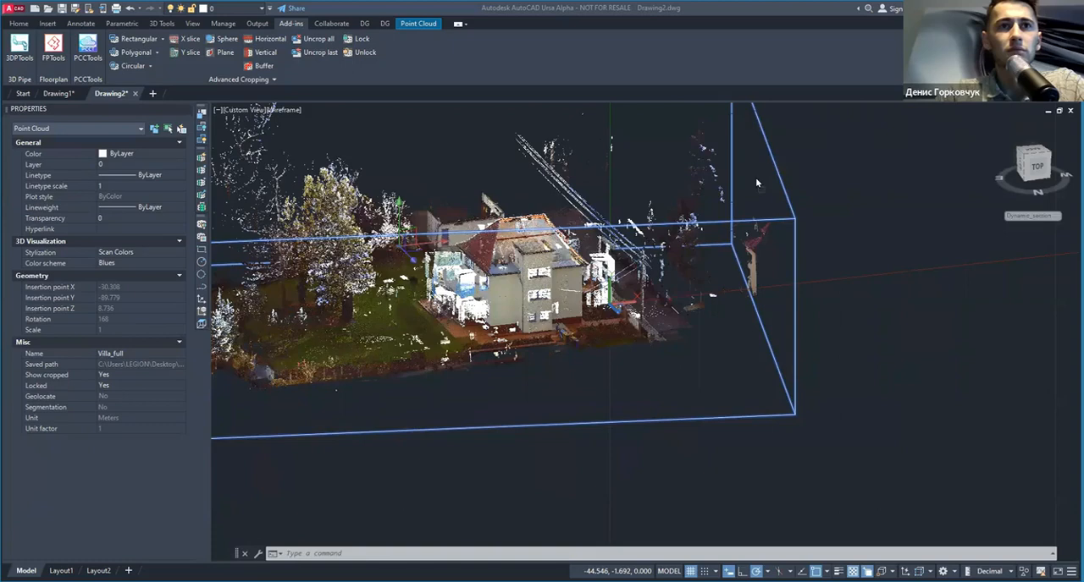
pyautogui.click(557, 325)
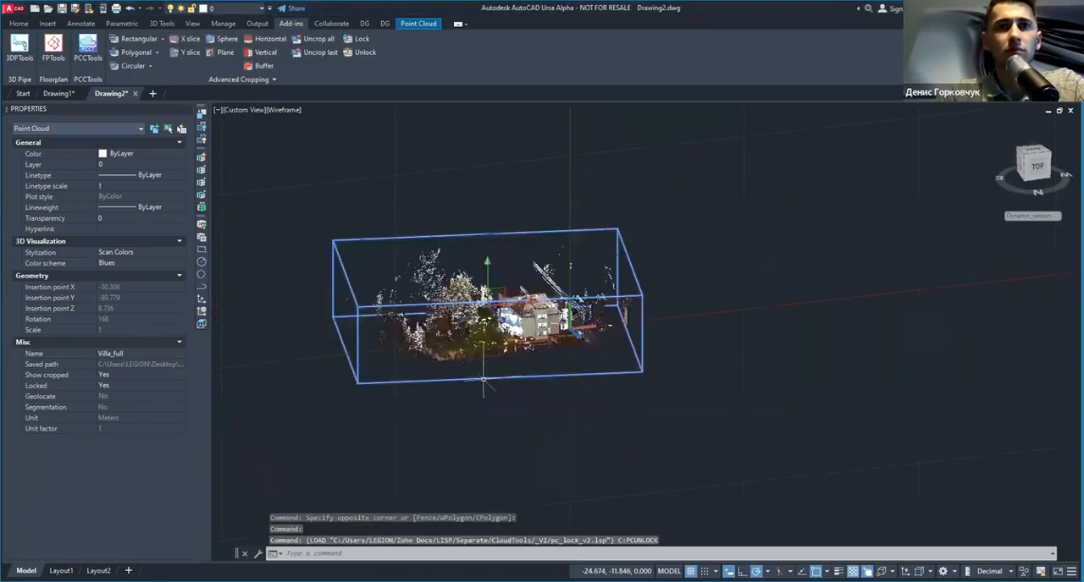
pyautogui.press('Escape')
# Step: Select the Villa_full point cloud with a crossing window and unlock it with the pcunlock command
pyautogui.click(559, 396)
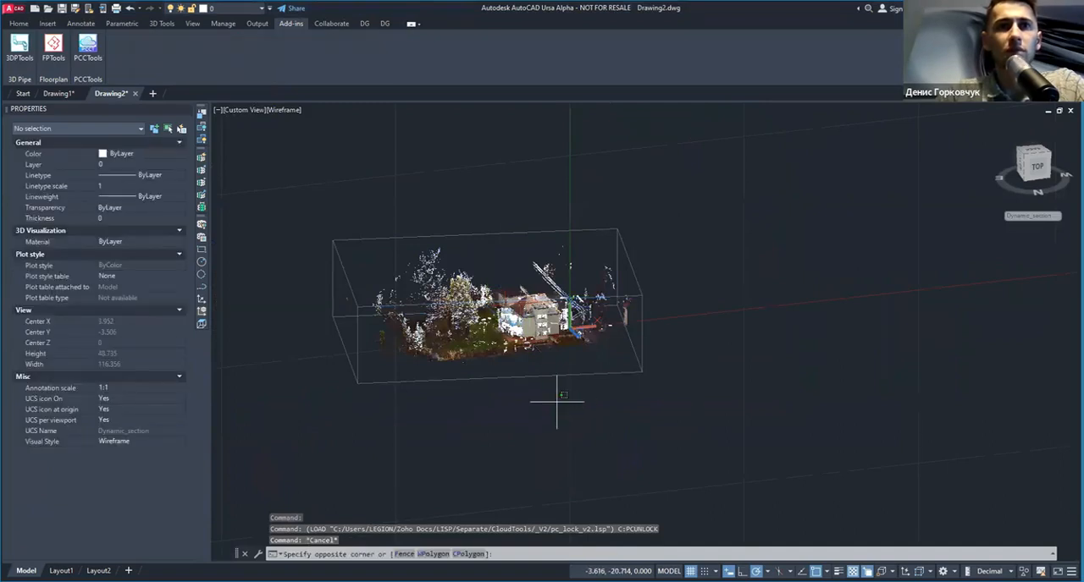
pyautogui.click(513, 345)
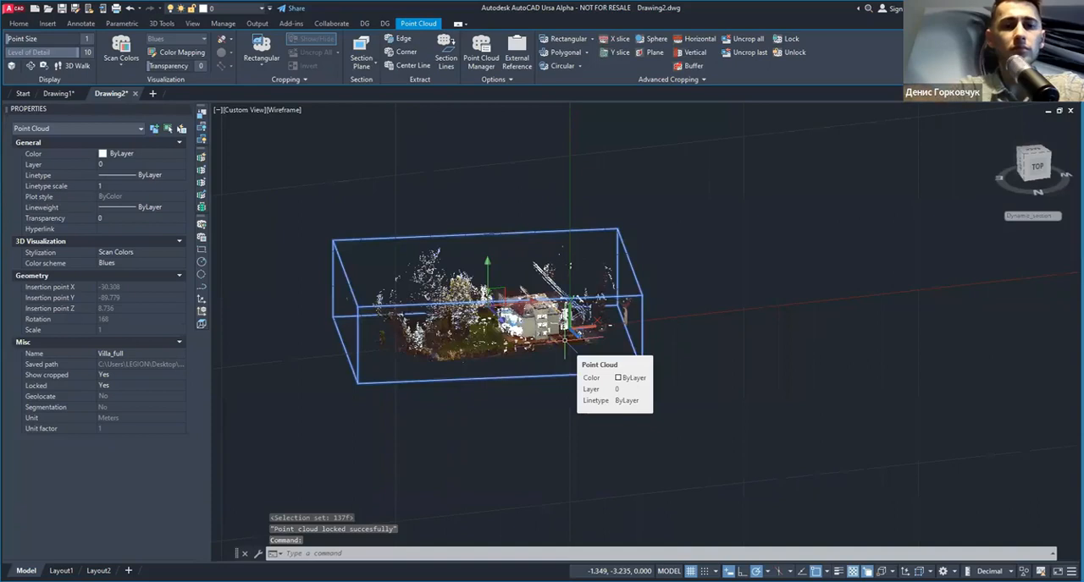
pyautogui.write('pcun')
pyautogui.press('Return')
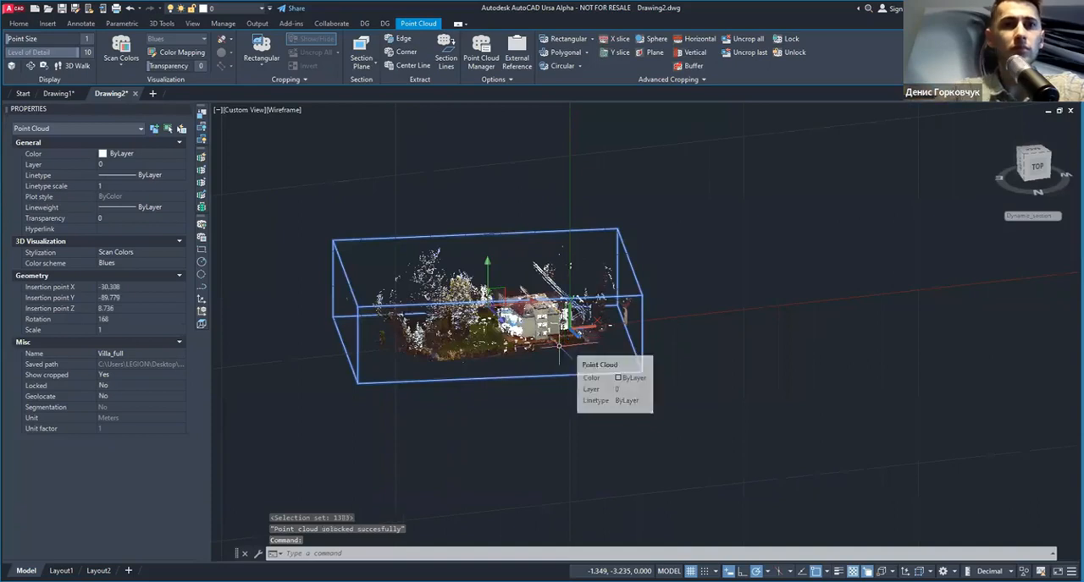
pyautogui.press('Escape')
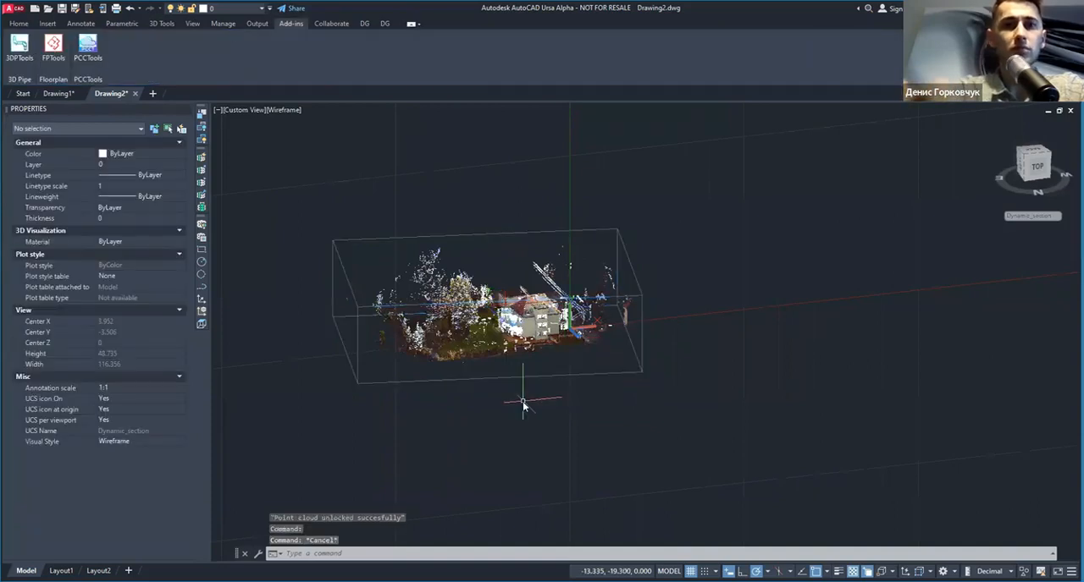
# Step: Try to lock all available point clouds at once with the pclock command
pyautogui.write('pclock')
pyautogui.press('Return')
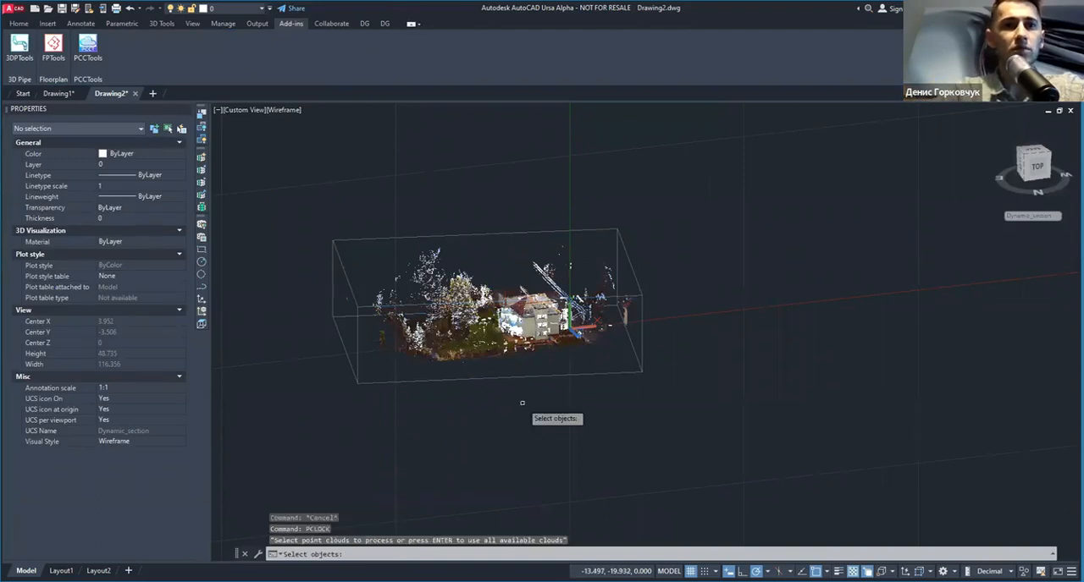
pyautogui.press('Return')
pyautogui.press('Escape')
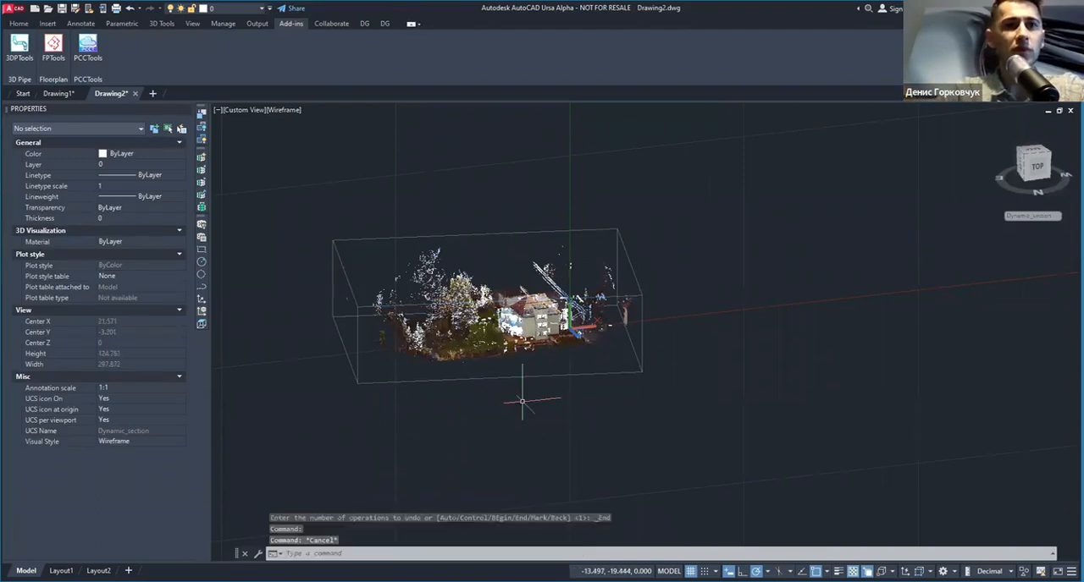
# Step: Select the Villa_full point cloud with a crossing window to show its properties
pyautogui.keyDown('shift'); pyautogui.moveTo(367, 430); pyautogui.dragTo(389, 420, button='middle'); pyautogui.keyUp('shift')
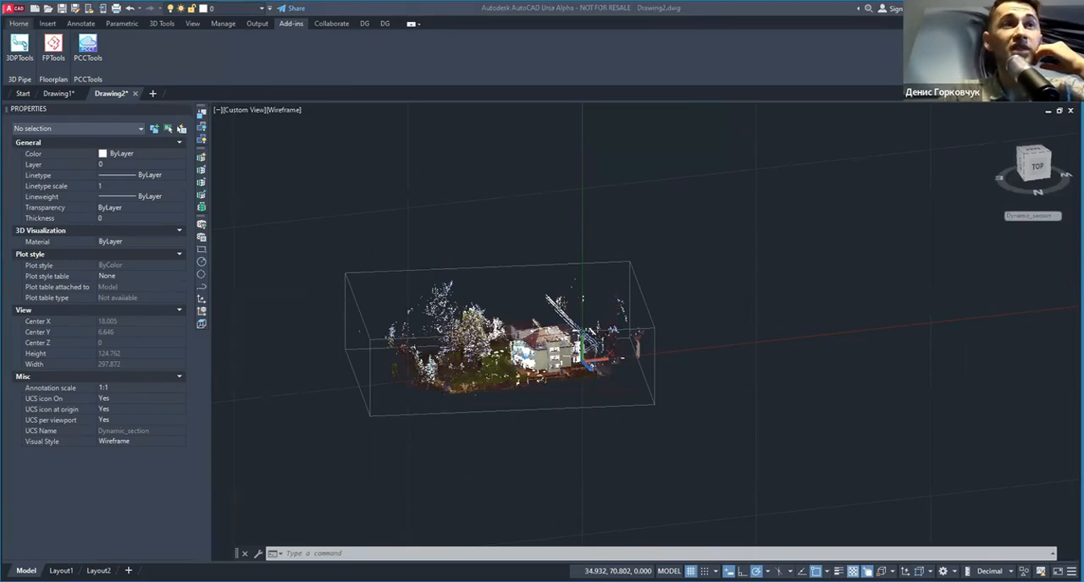
pyautogui.click(19, 23)
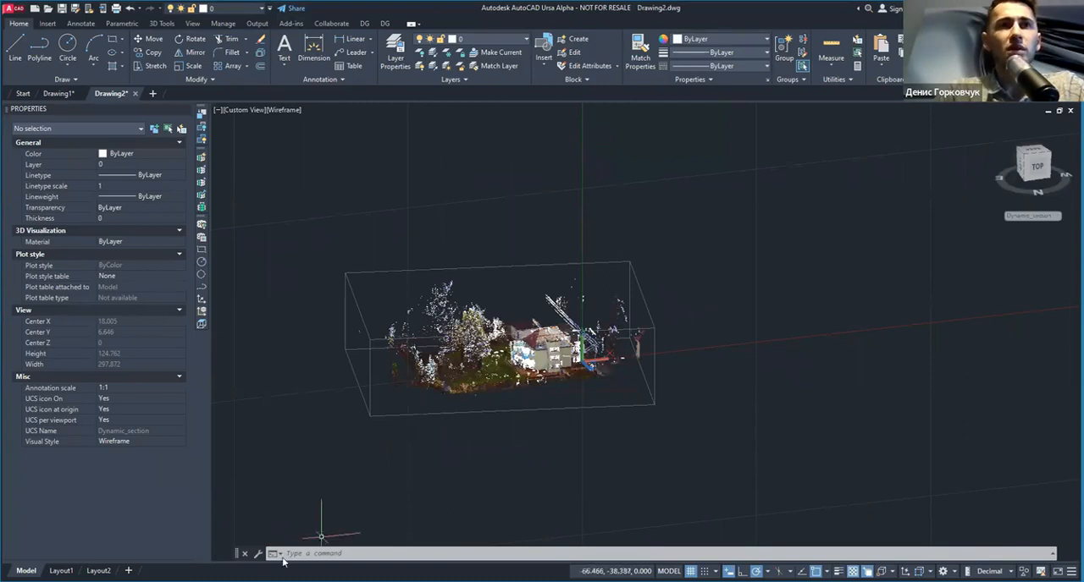
pyautogui.click(663, 427)
pyautogui.click(599, 388)
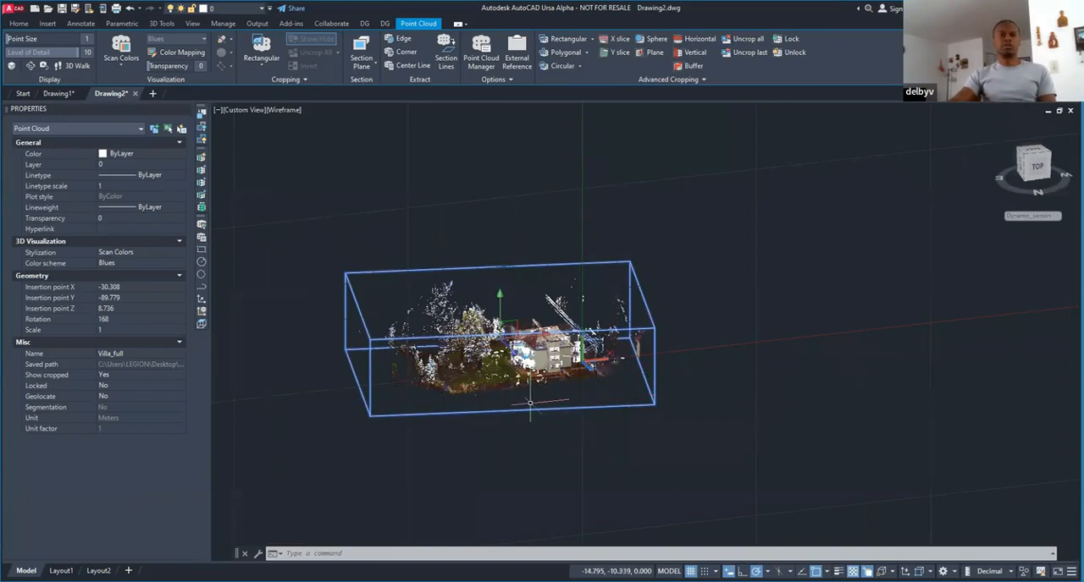
# Step: Examine the selected point cloud's house facade, roof, power lines and surrounding garden from several angles
pyautogui.scroll(3, 521, 390)
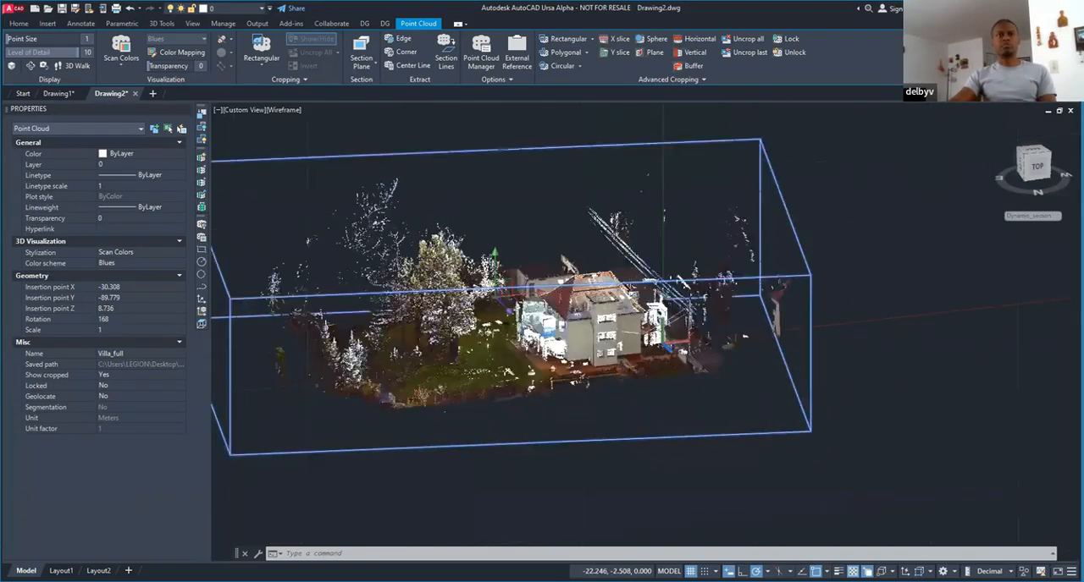
pyautogui.scroll(3, 506, 381)
pyautogui.keyDown('shift'); pyautogui.moveTo(661, 358); pyautogui.dragTo(597, 394, button='middle'); pyautogui.keyUp('shift')
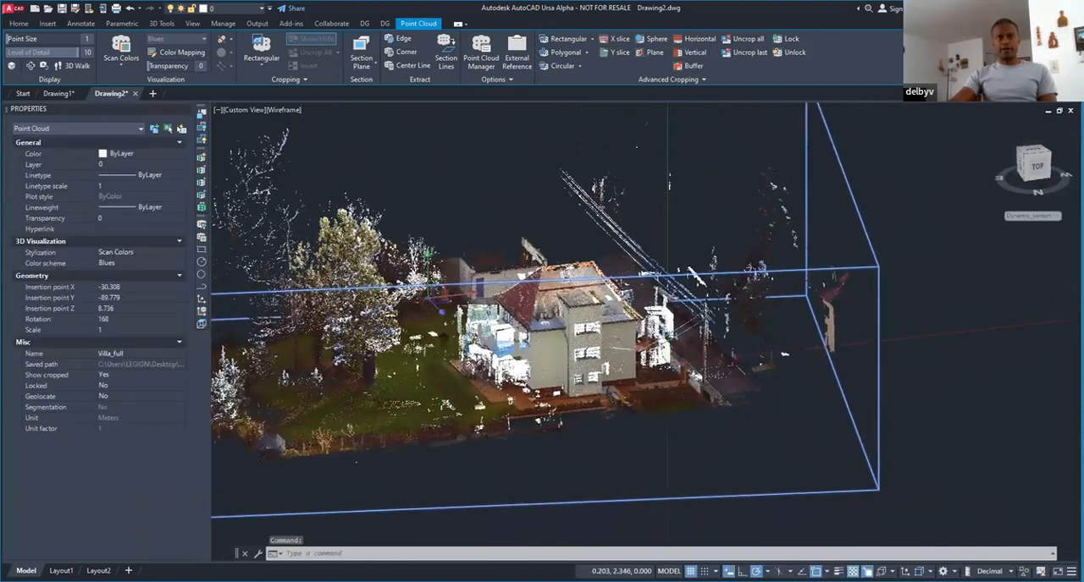
pyautogui.scroll(5, 667, 373)
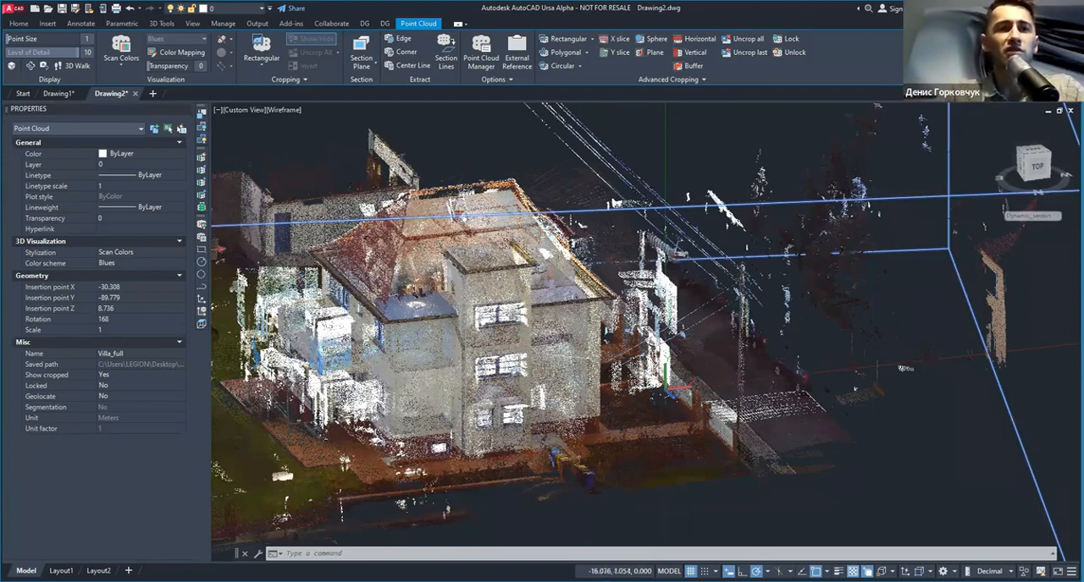
pyautogui.keyDown('shift'); pyautogui.moveTo(904, 368); pyautogui.dragTo(644, 406, button='middle'); pyautogui.keyUp('shift')
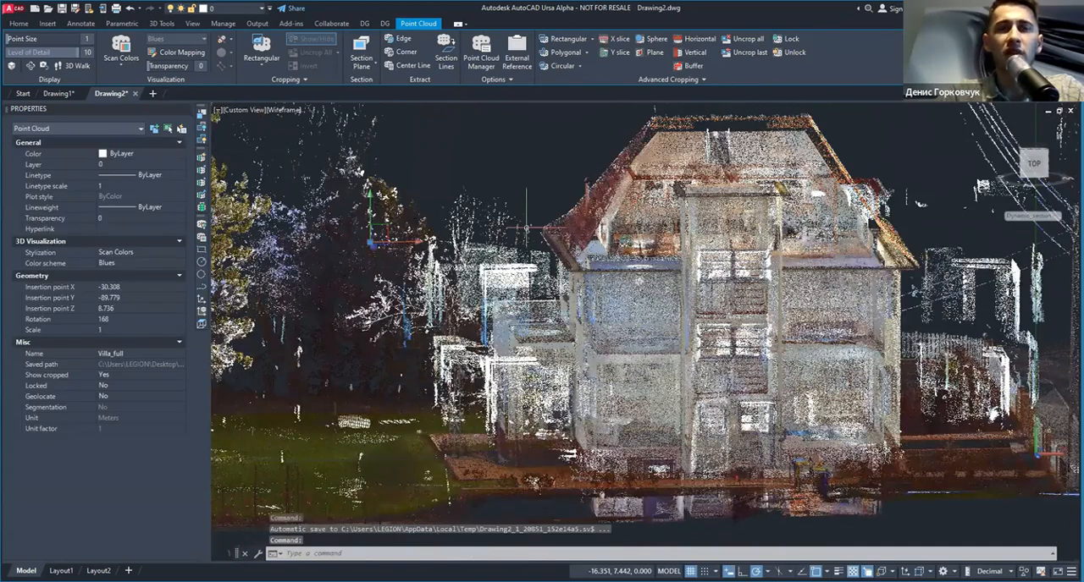
pyautogui.keyDown('shift'); pyautogui.moveTo(494, 300); pyautogui.dragTo(552, 356, button='middle'); pyautogui.keyUp('shift')
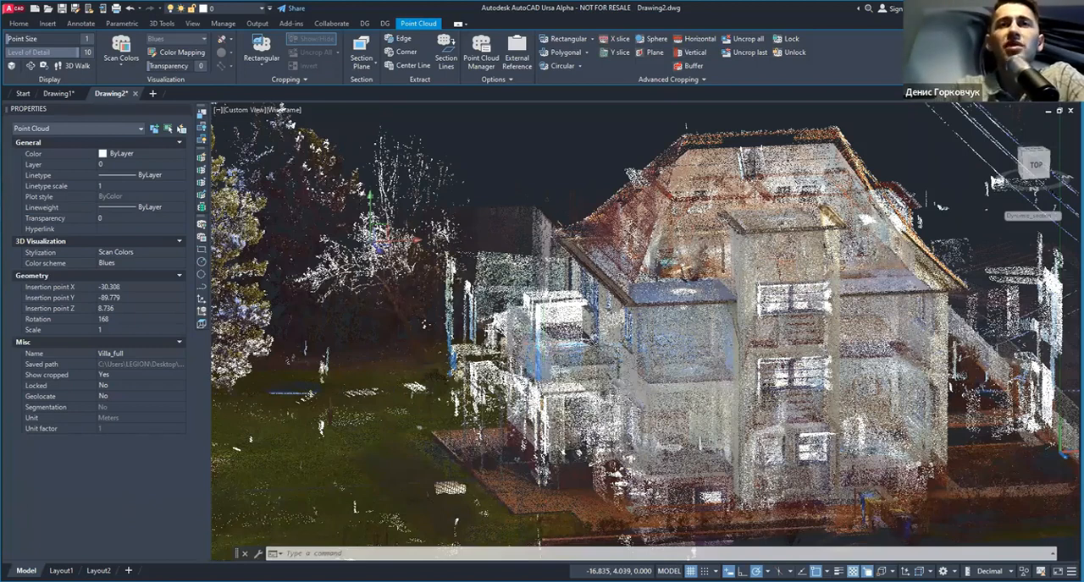
pyautogui.scroll(-3, 546, 354)
pyautogui.press('Escape')
pyautogui.click(599, 336)
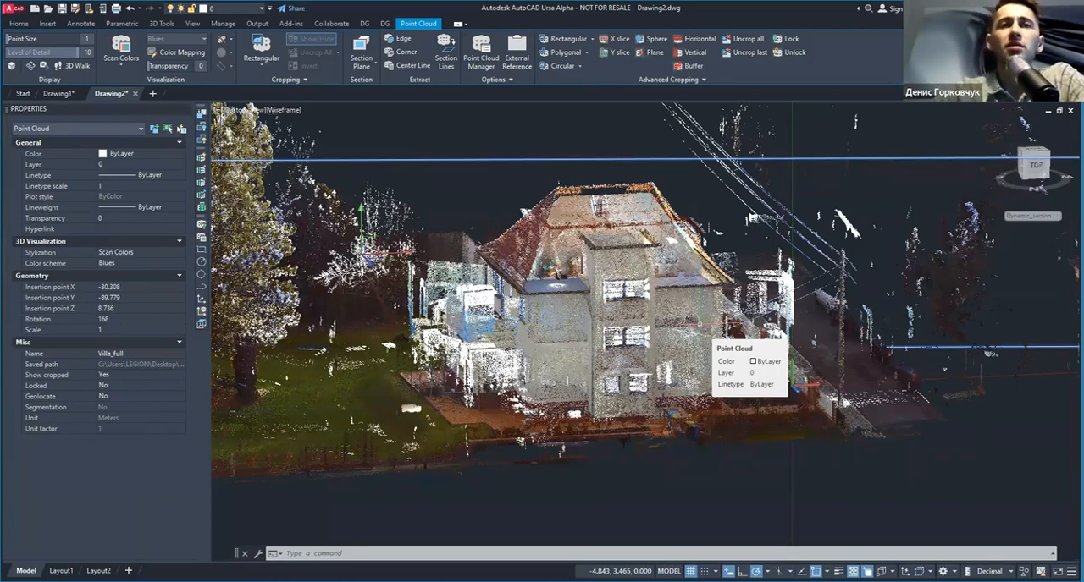
pyautogui.keyDown('shift'); pyautogui.moveTo(348, 389); pyautogui.dragTo(449, 385, button='middle'); pyautogui.keyUp('shift')
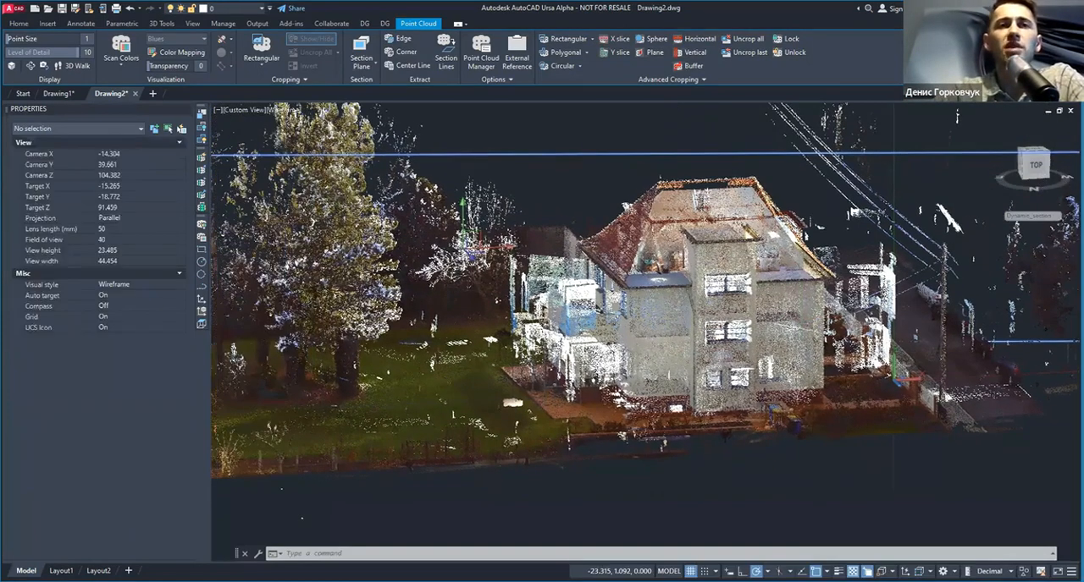
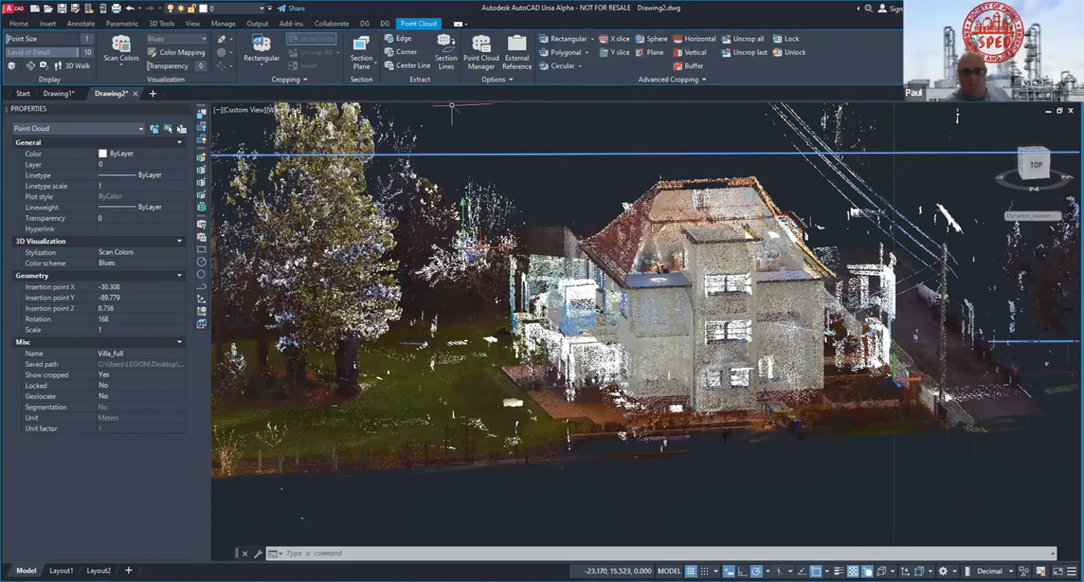
# Step: Clear the point cloud selection, switch to the Drawing1 drawing and display its 3D pipe tools
pyautogui.press('Escape')
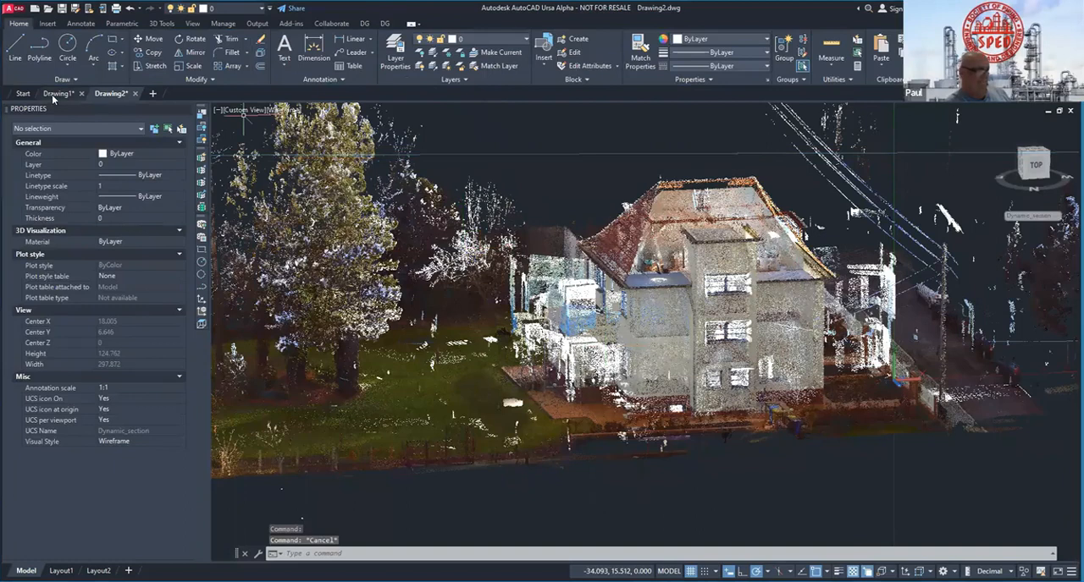
pyautogui.click(59, 94)
pyautogui.moveTo(540, 137); pyautogui.dragTo(399, 145, button='middle')
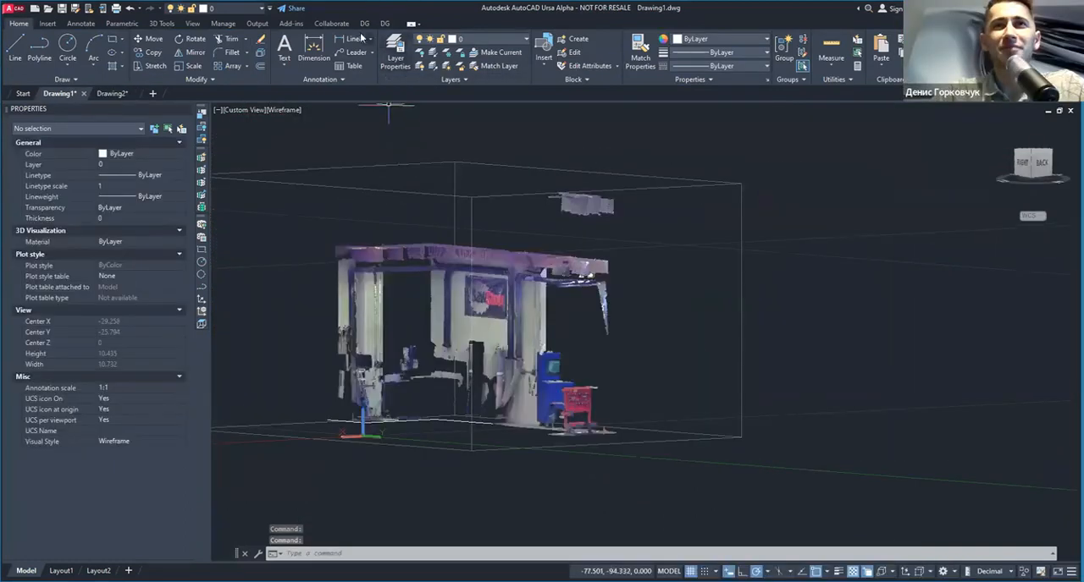
pyautogui.click(364, 24)
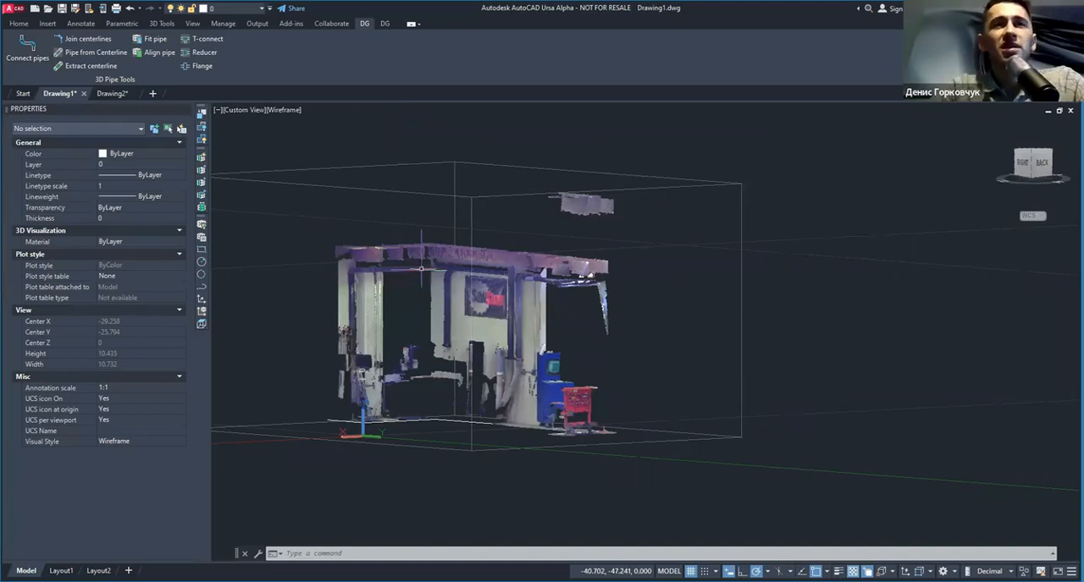
# Step: Examine the blue pipe runs along the workshop wall in the point cloud at close range
pyautogui.scroll(3, 398, 275)
pyautogui.scroll(1, 409, 288)
pyautogui.moveTo(409, 288); pyautogui.dragTo(429, 318, button='middle')
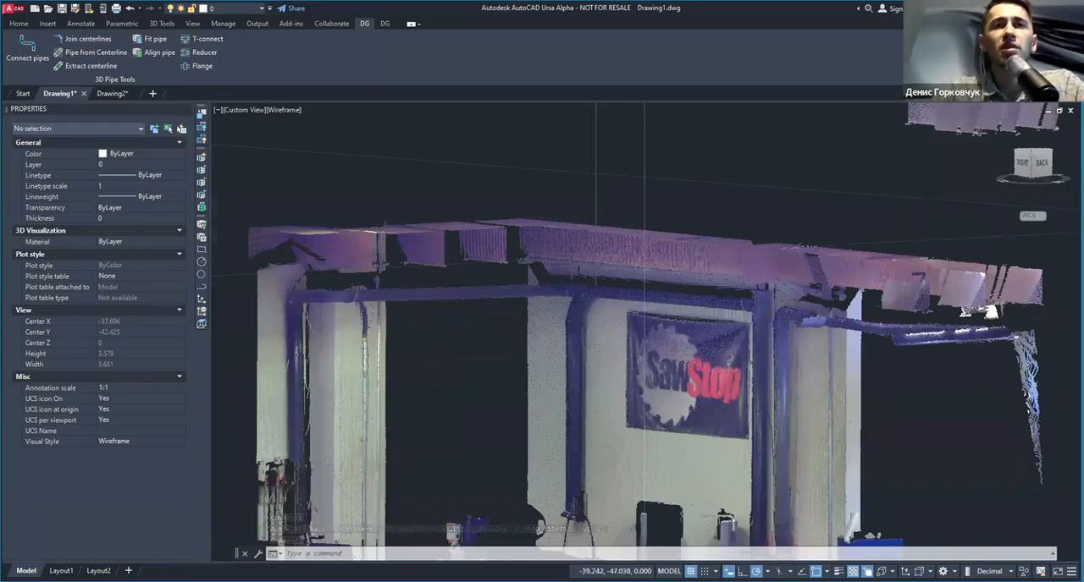
pyautogui.scroll(2, 423, 287)
pyautogui.keyDown('shift'); pyautogui.moveTo(460, 282); pyautogui.dragTo(400, 284, button='middle'); pyautogui.keyUp('shift')
pyautogui.scroll(-3, 481, 283)
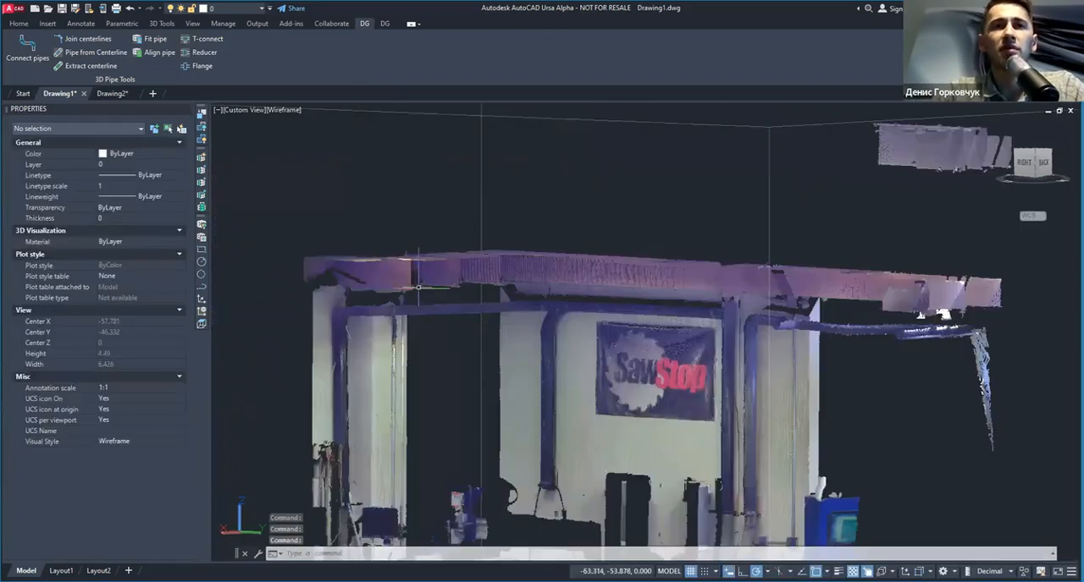
pyautogui.scroll(3, 431, 319)
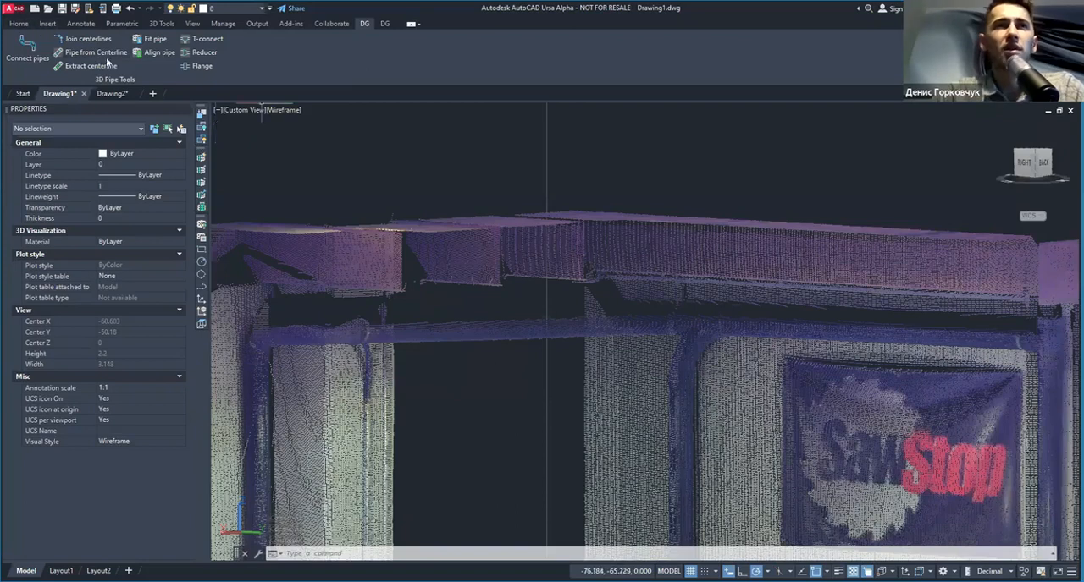
pyautogui.scroll(-2, 393, 251)
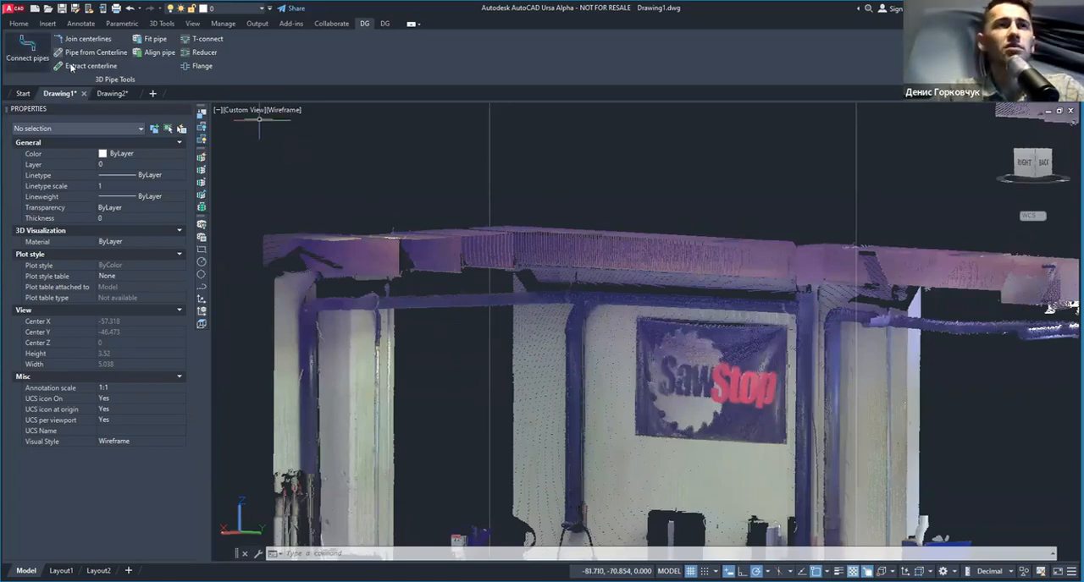
pyautogui.click(154, 41)
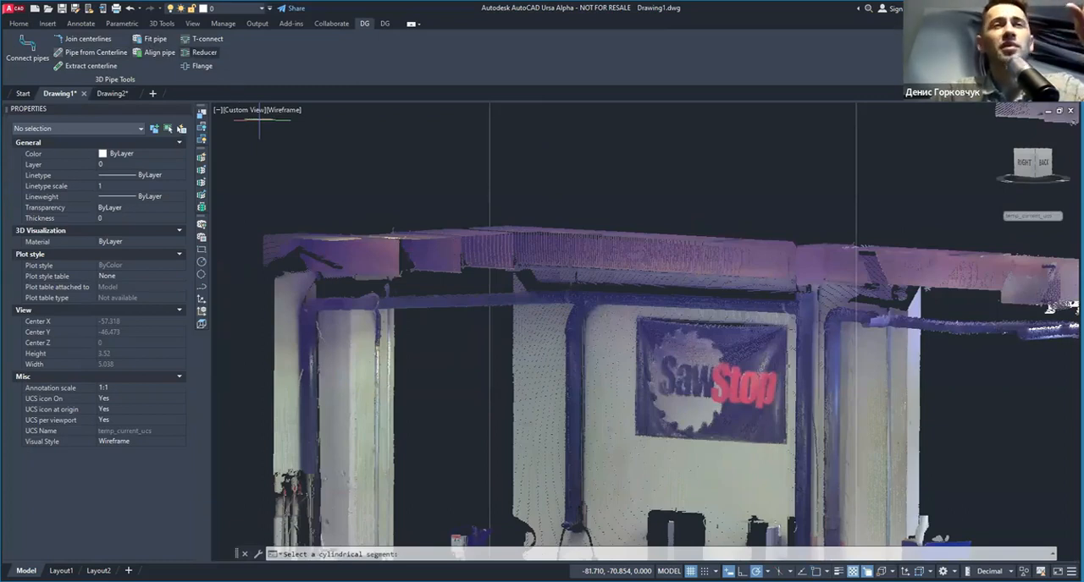
pyautogui.scroll(4, 450, 318)
pyautogui.press('Escape')
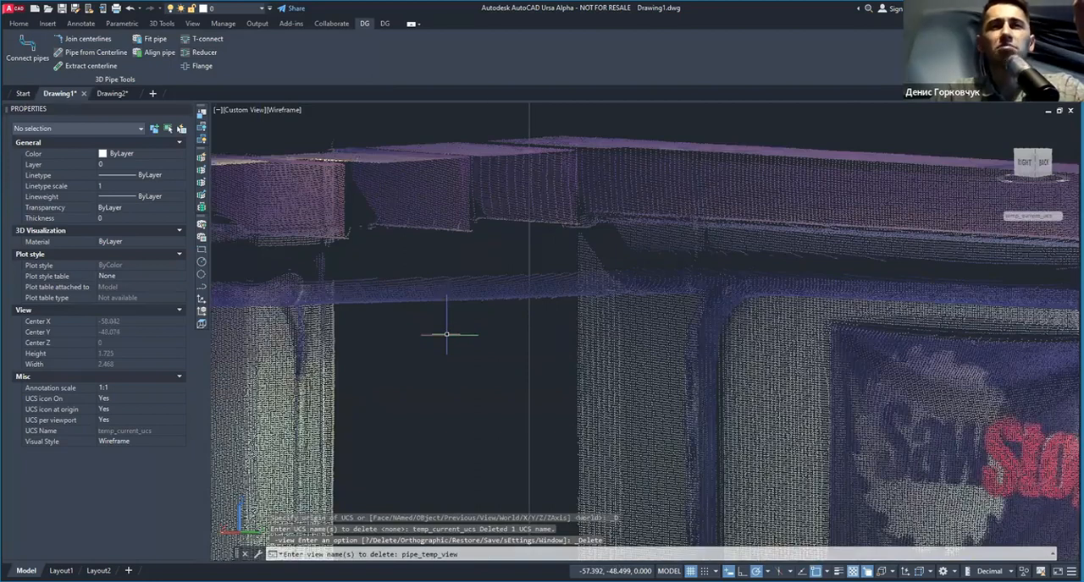
# Step: Examine the horizontal pipe and its vertical branches around the SawStop banner, both in overview and close up
pyautogui.scroll(-2, 446, 334)
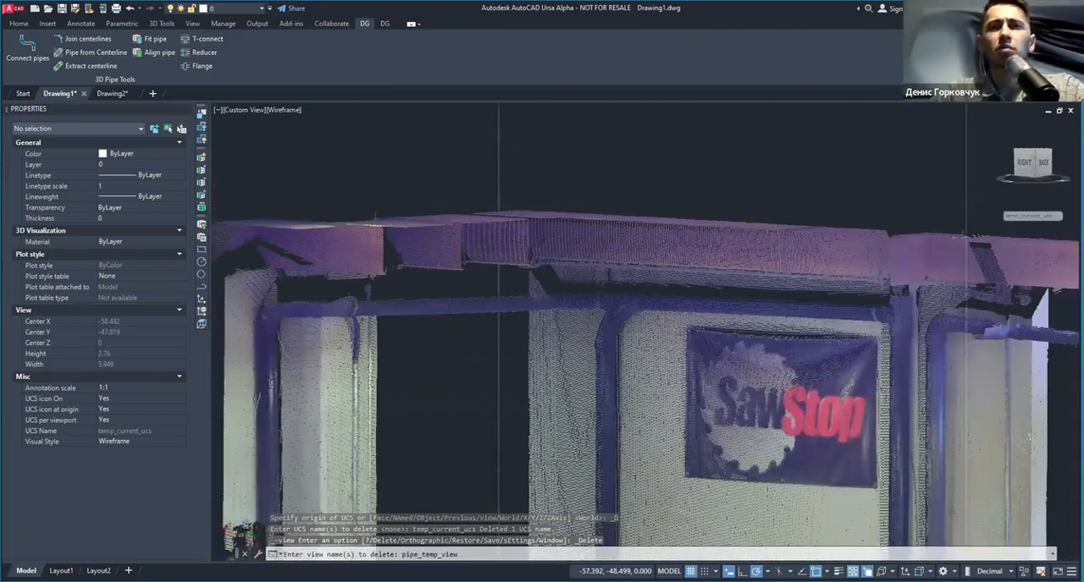
pyautogui.scroll(-2, 446, 334)
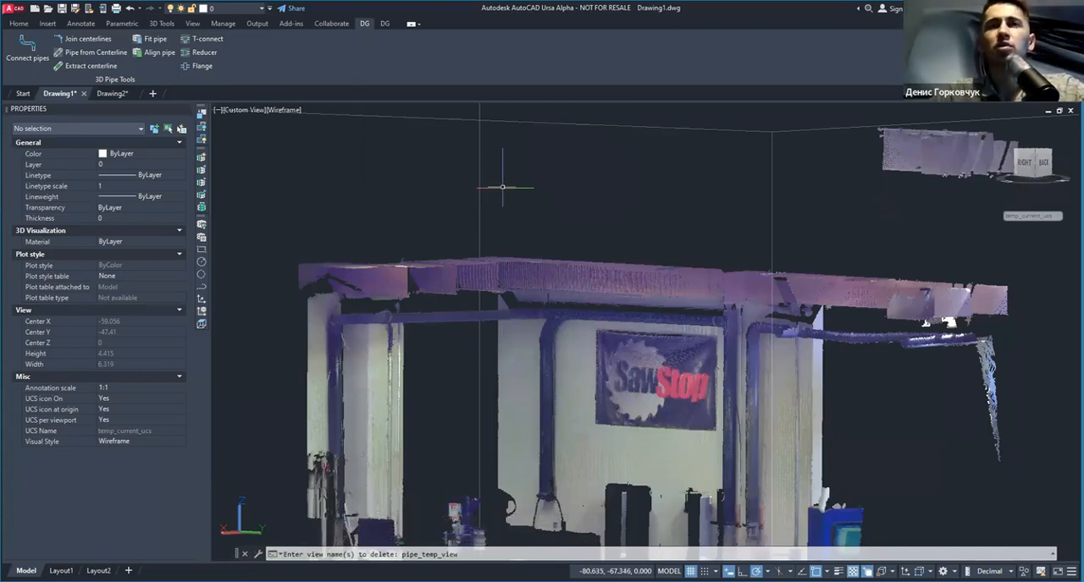
pyautogui.scroll(-2, 503, 187)
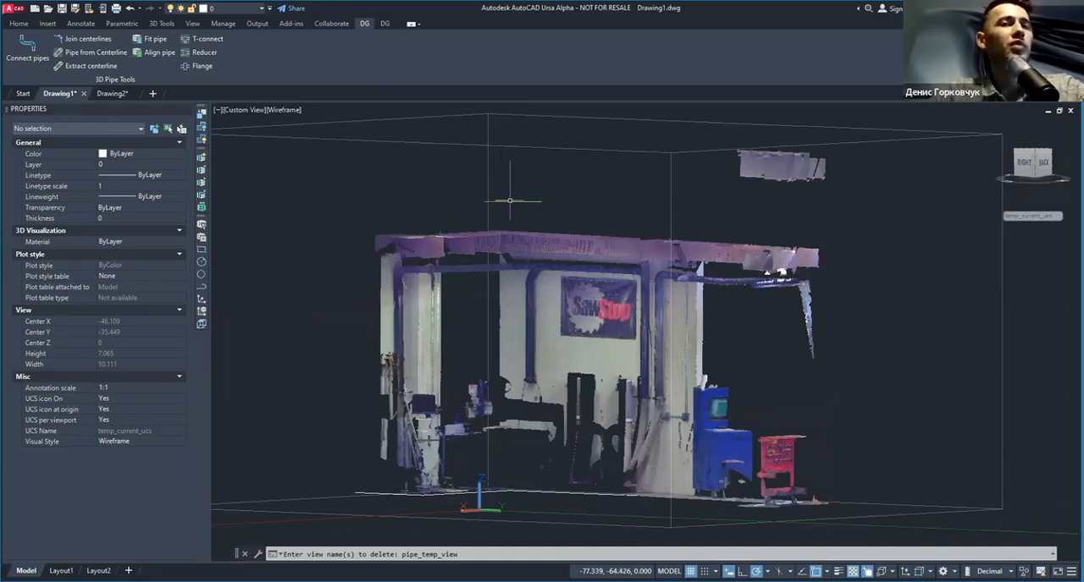
pyautogui.scroll(2, 471, 272)
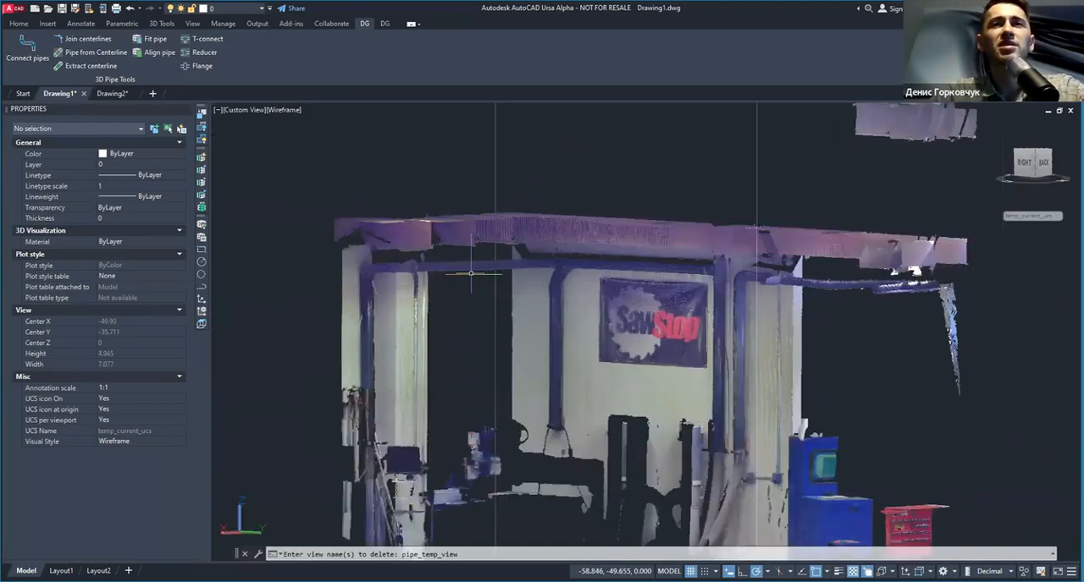
pyautogui.scroll(2, 470, 272)
pyautogui.scroll(2, 475, 266)
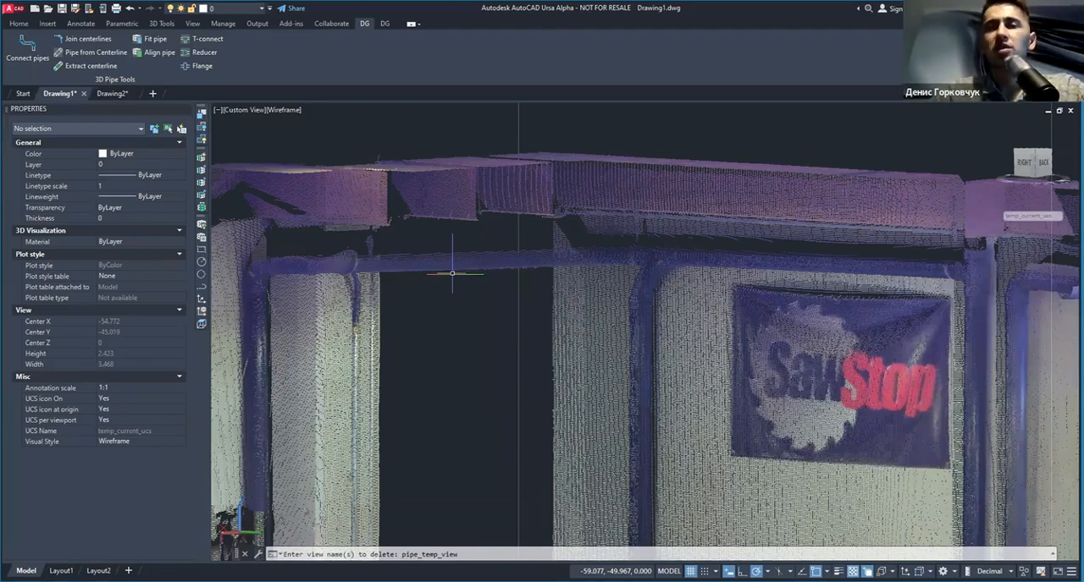
pyautogui.scroll(-2, 452, 273)
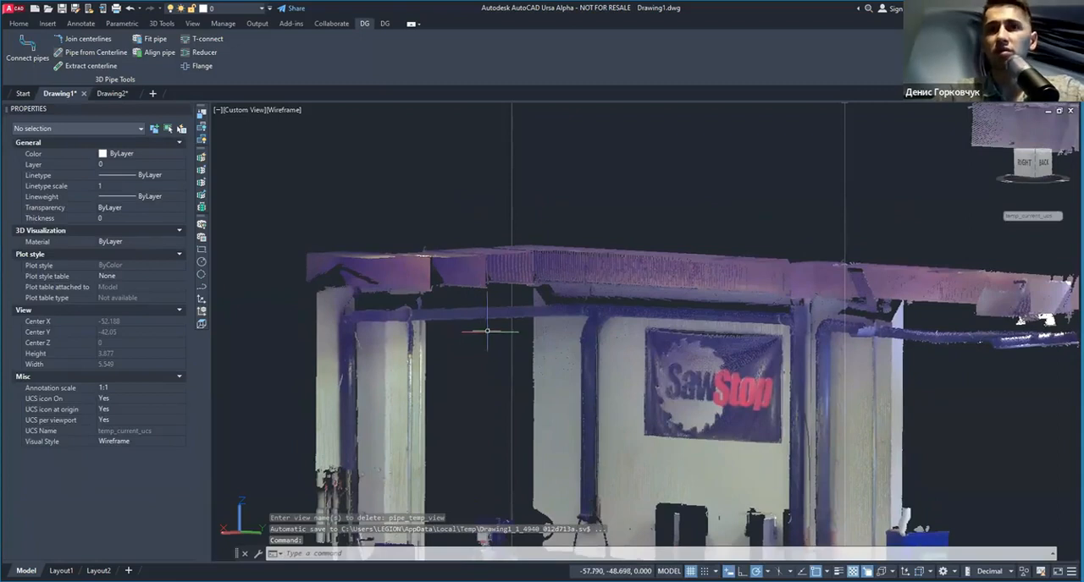
pyautogui.scroll(2, 483, 333)
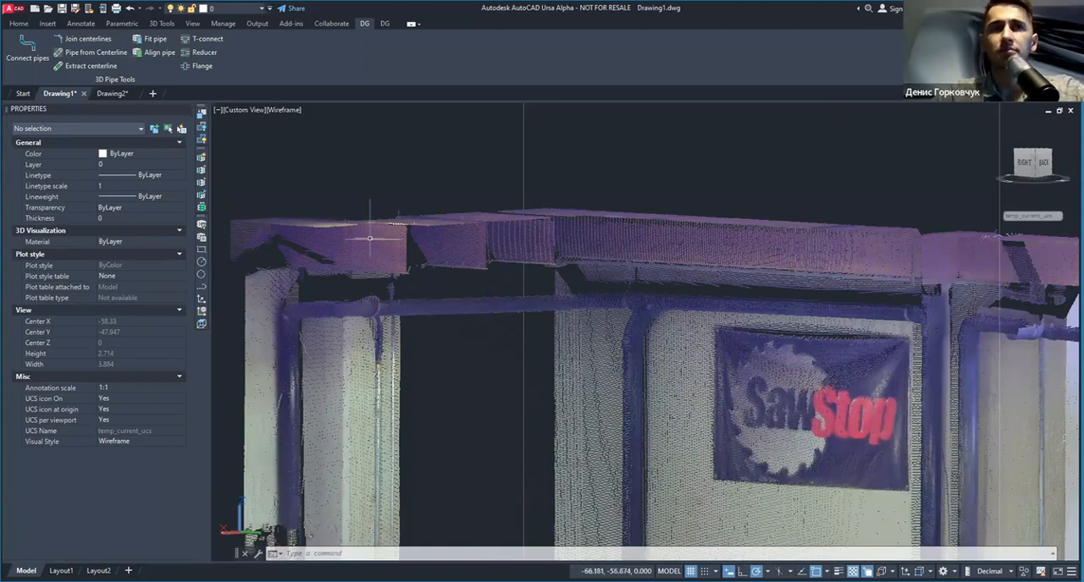
# Step: Use Fit pipe on the horizontal segment spanning the dark opening beside the SawStop banner, with a radius of about 0.057
pyautogui.click(153, 40)
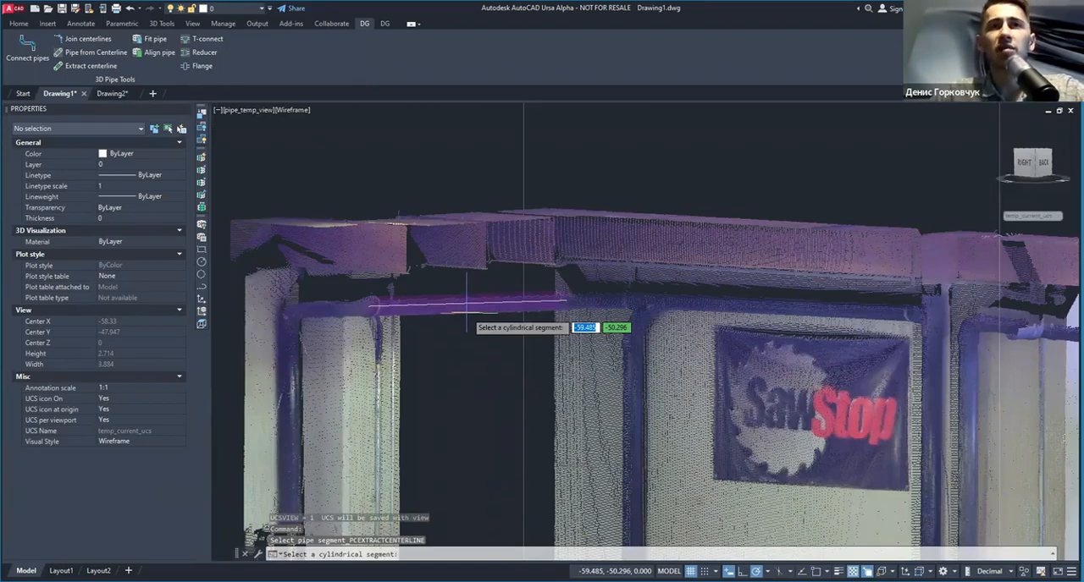
pyautogui.scroll(2, 484, 294)
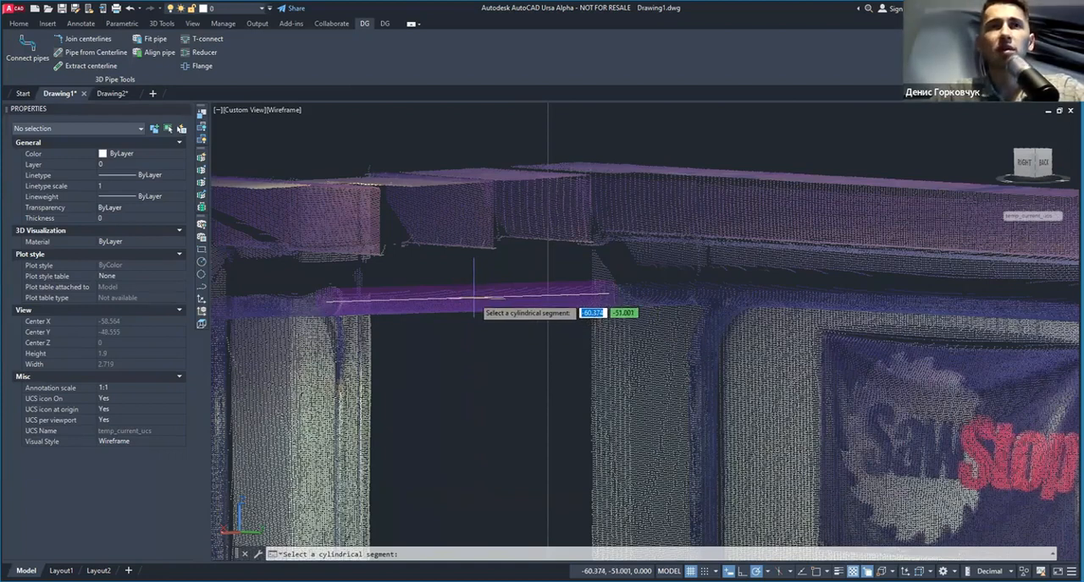
pyautogui.click(476, 296)
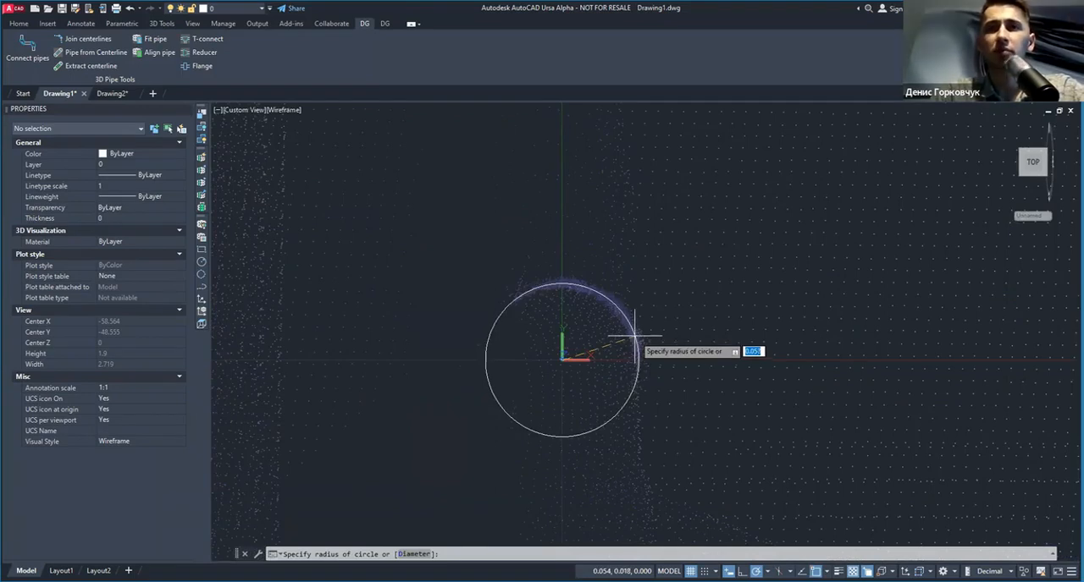
pyautogui.click(634, 336)
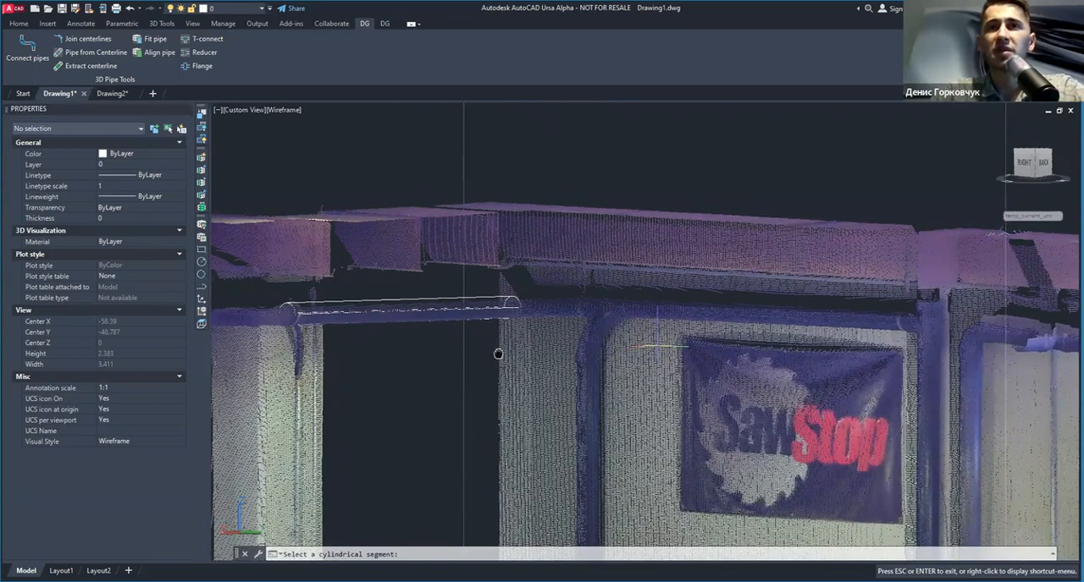
# Step: Fit pipes to the horizontal segment above the SawStop banner and to the vertical branch beside the banner
pyautogui.moveTo(497, 353); pyautogui.dragTo(475, 346, button='middle')
pyautogui.scroll(-2, 475, 346)
pyautogui.click(647, 313)
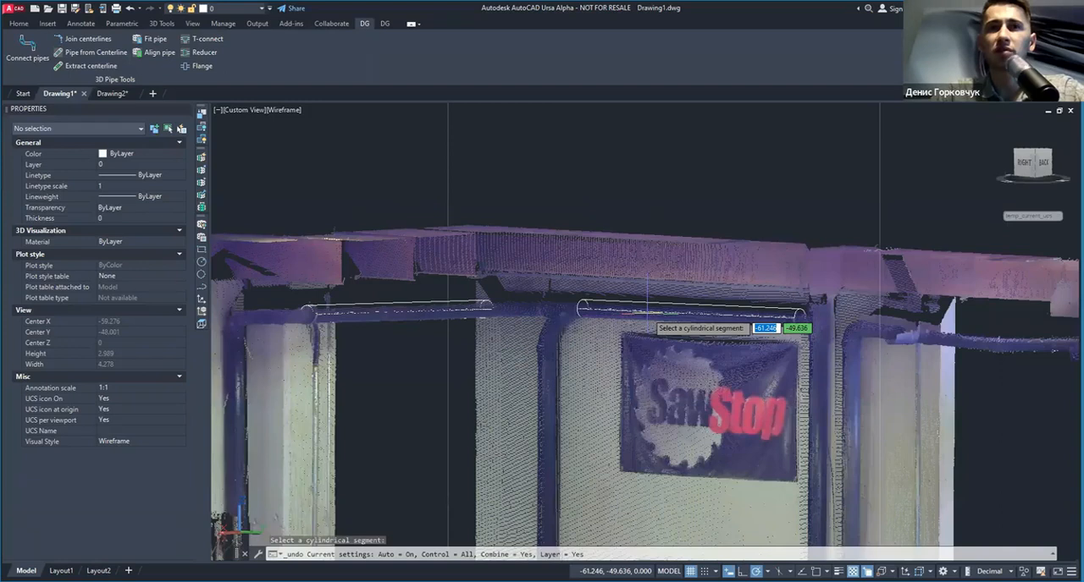
pyautogui.scroll(2, 546, 415)
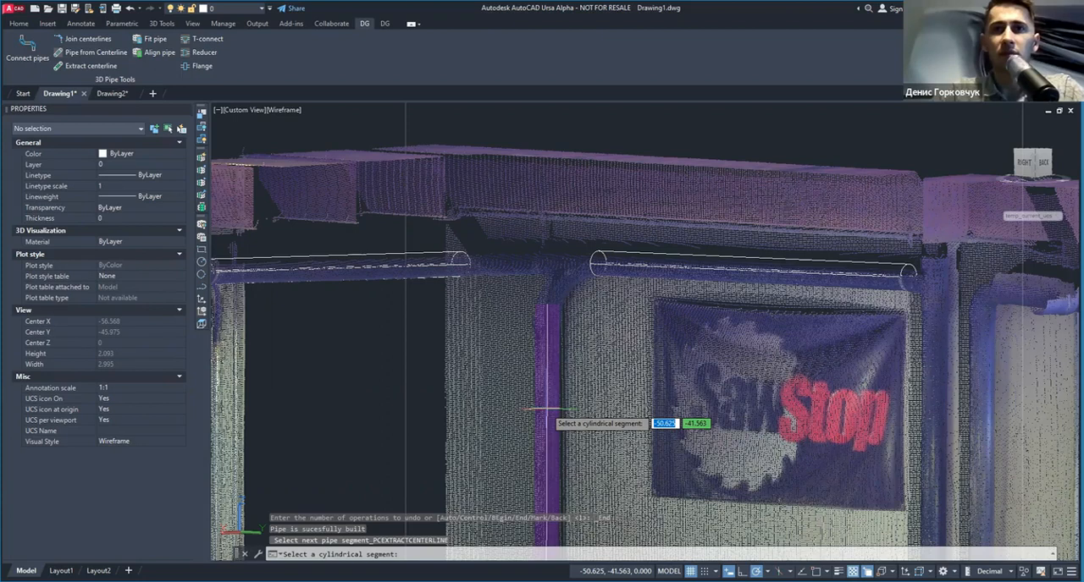
pyautogui.keyDown('shift'); pyautogui.moveTo(542, 412); pyautogui.dragTo(724, 283, button='middle'); pyautogui.keyUp('shift')
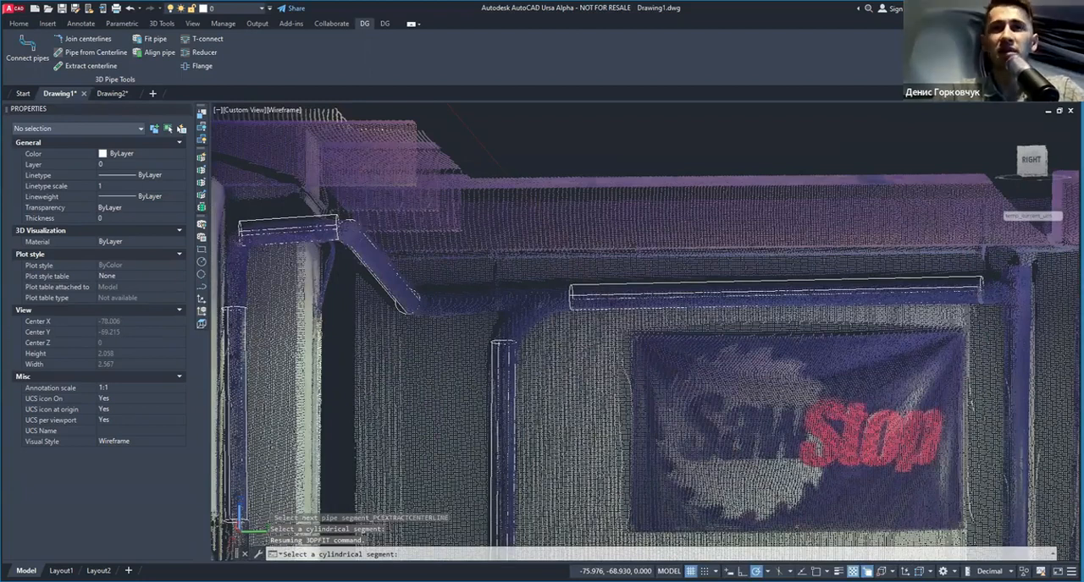
# Step: Fit pipes to the remaining vertical, horizontal and angled segments on the far side of the SawStop banner
pyautogui.keyDown('shift'); pyautogui.moveTo(457, 401); pyautogui.dragTo(457, 356, button='middle'); pyautogui.keyUp('shift')
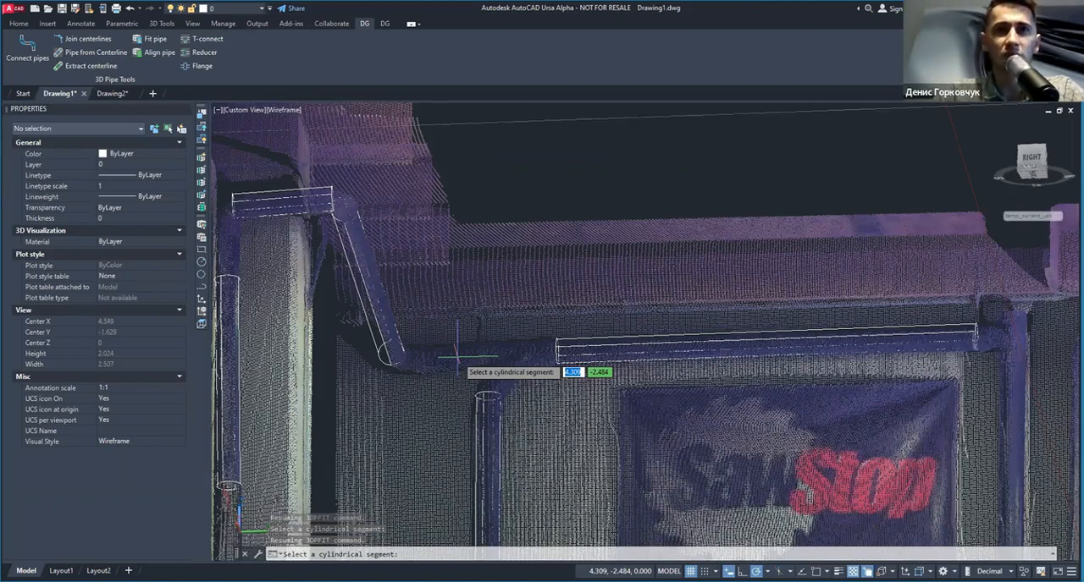
pyautogui.scroll(2, 457, 356)
pyautogui.keyDown('shift'); pyautogui.moveTo(505, 317); pyautogui.dragTo(497, 358, button='middle'); pyautogui.keyUp('shift')
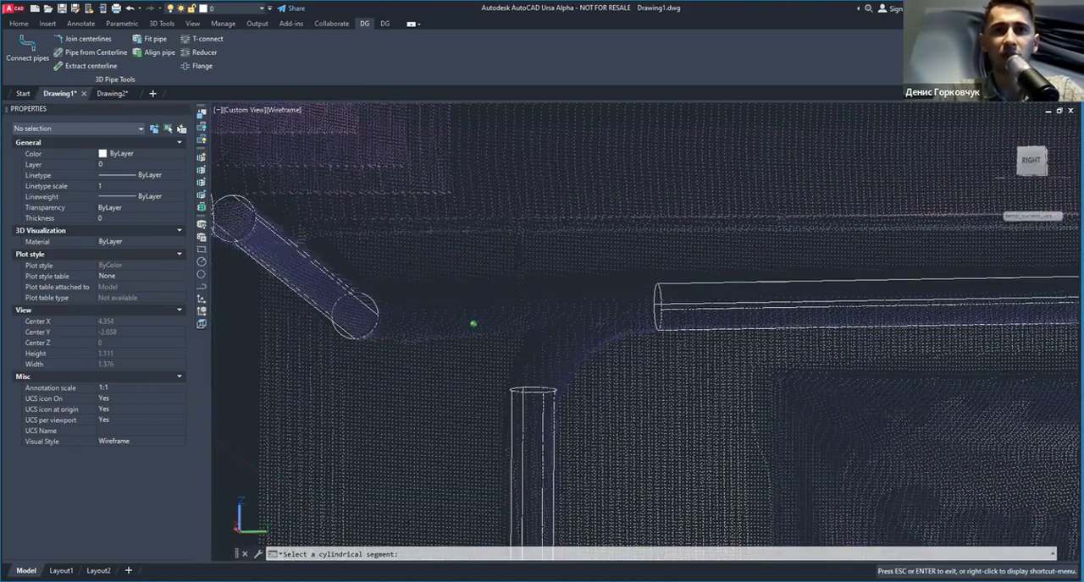
pyautogui.scroll(-3, 498, 358)
pyautogui.moveTo(897, 474); pyautogui.dragTo(503, 372, button='middle')
pyautogui.click(503, 373)
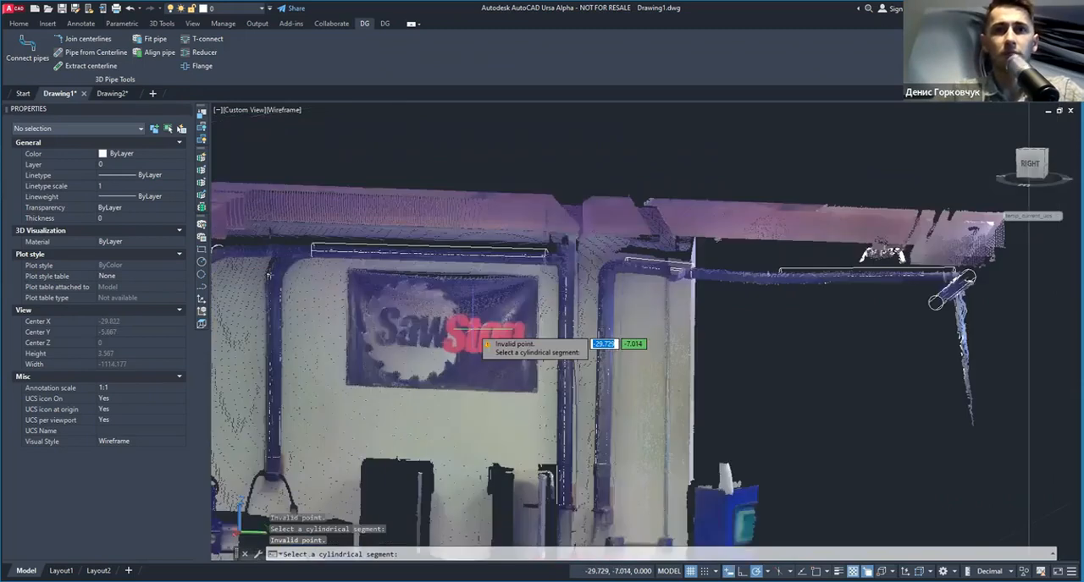
# Step: Try the Shaded and Shaded with edges visual styles, and set the viewport to Conceptual
pyautogui.click(286, 110)
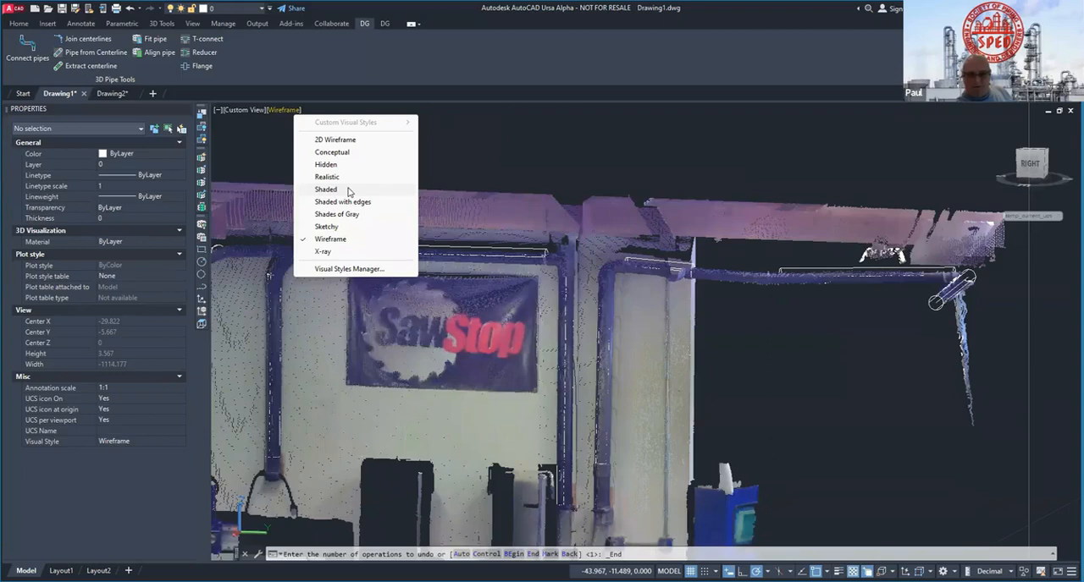
pyautogui.click(347, 190)
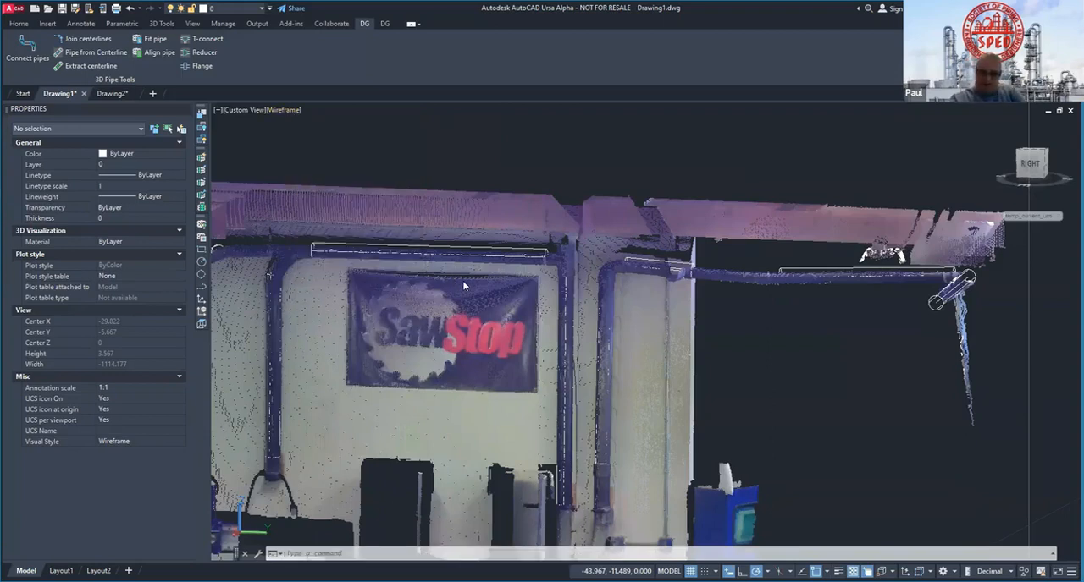
pyautogui.click(292, 111)
pyautogui.click(347, 207)
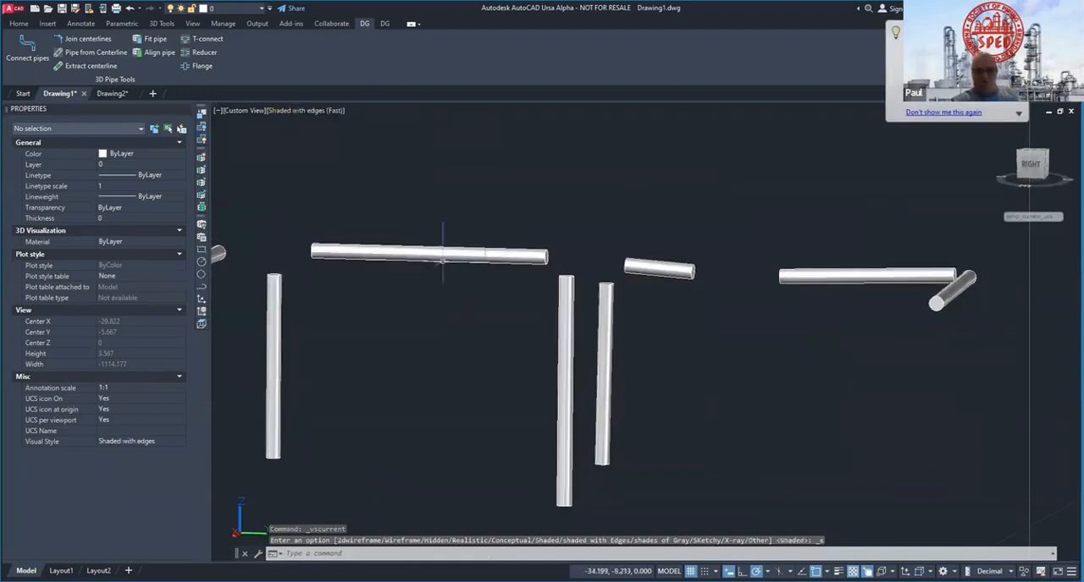
pyautogui.click(304, 114)
pyautogui.click(366, 156)
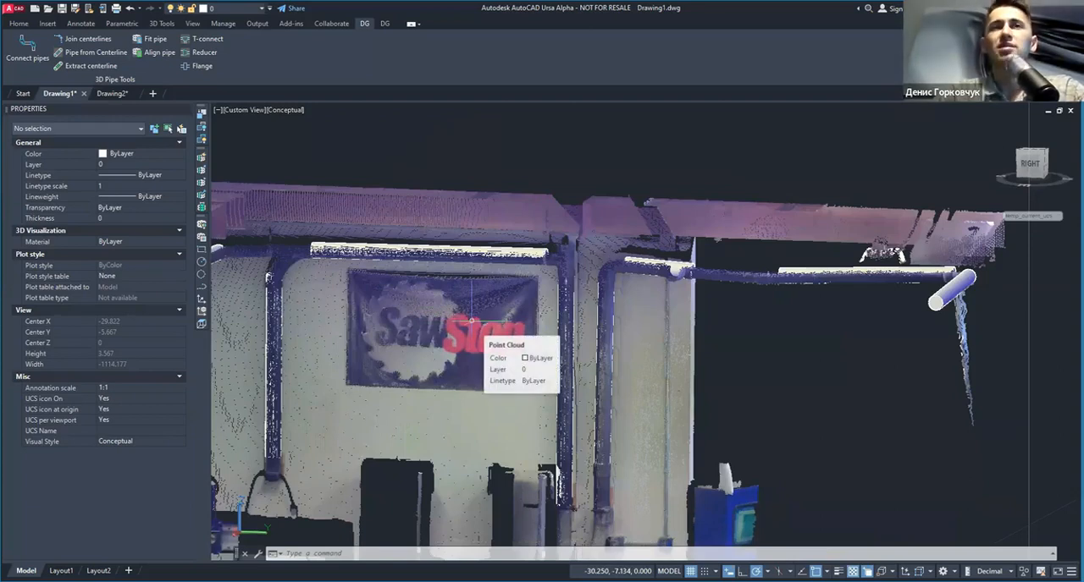
# Step: Examine how the fitted pipes match the scan around the unmodelled T-junction near the SawStop banner
pyautogui.scroll(2, 267, 246)
pyautogui.scroll(2, 267, 247)
pyautogui.moveTo(358, 275); pyautogui.dragTo(554, 298, button='middle')
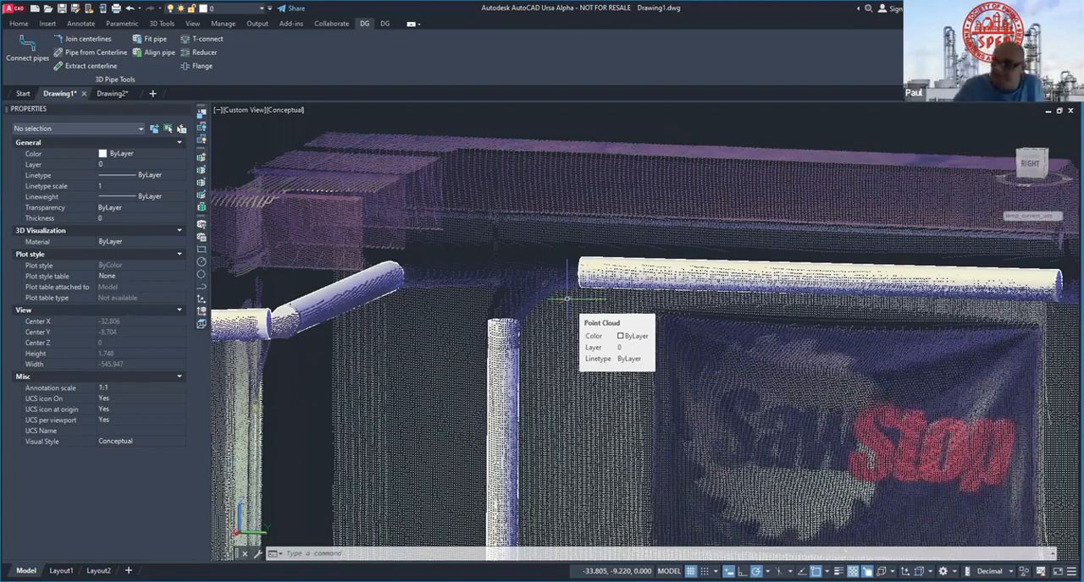
pyautogui.scroll(-2, 520, 284)
pyautogui.keyDown('shift'); pyautogui.moveTo(537, 282); pyautogui.dragTo(484, 298, button='middle'); pyautogui.keyUp('shift')
pyautogui.moveTo(574, 327); pyautogui.dragTo(486, 297, button='middle')
pyautogui.moveTo(369, 212)
pyautogui.keyDown('shift'); pyautogui.mouseDown(button='middle')
pyautogui.moveTo(401, 216)
pyautogui.moveTo(380, 209)
pyautogui.mouseUp(button='middle'); pyautogui.keyUp('shift')
pyautogui.scroll(4, 421, 249)
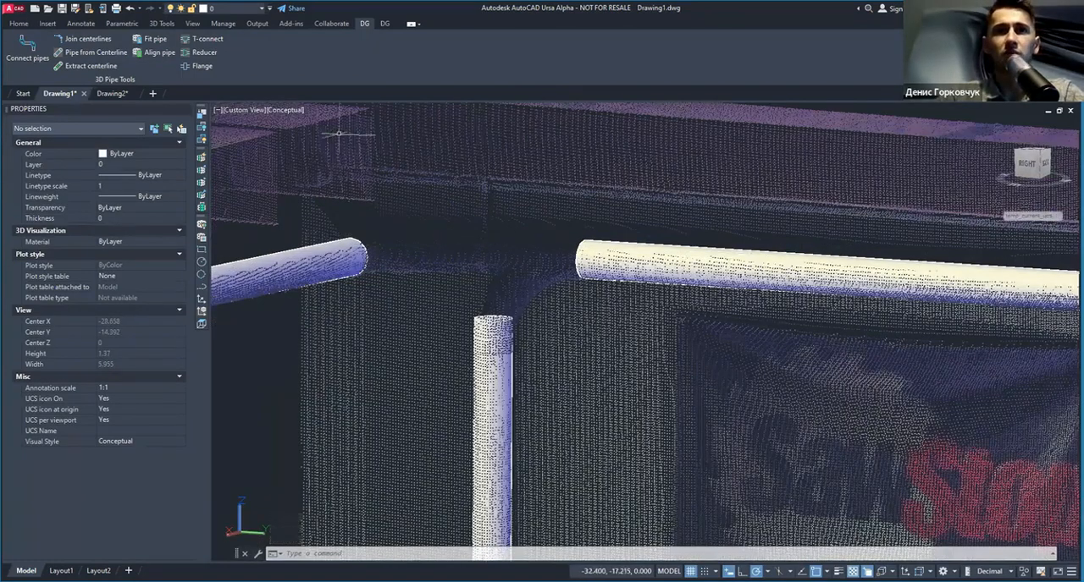
# Step: Crop the point cloud to a small region at the T-junction between the fitted pipes and set the visual style to Wireframe
pyautogui.click(412, 153)
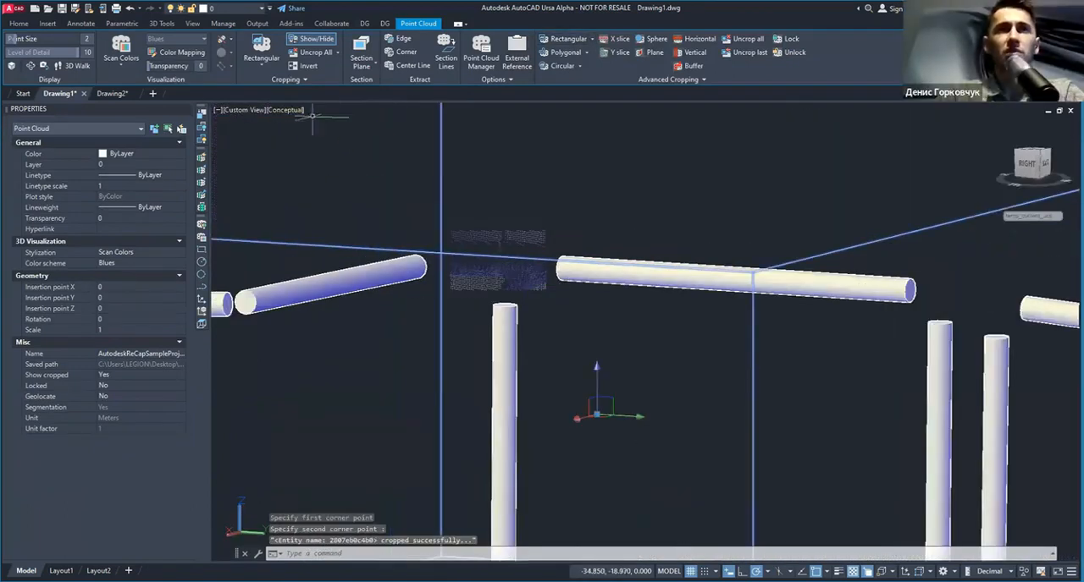
pyautogui.click(296, 113)
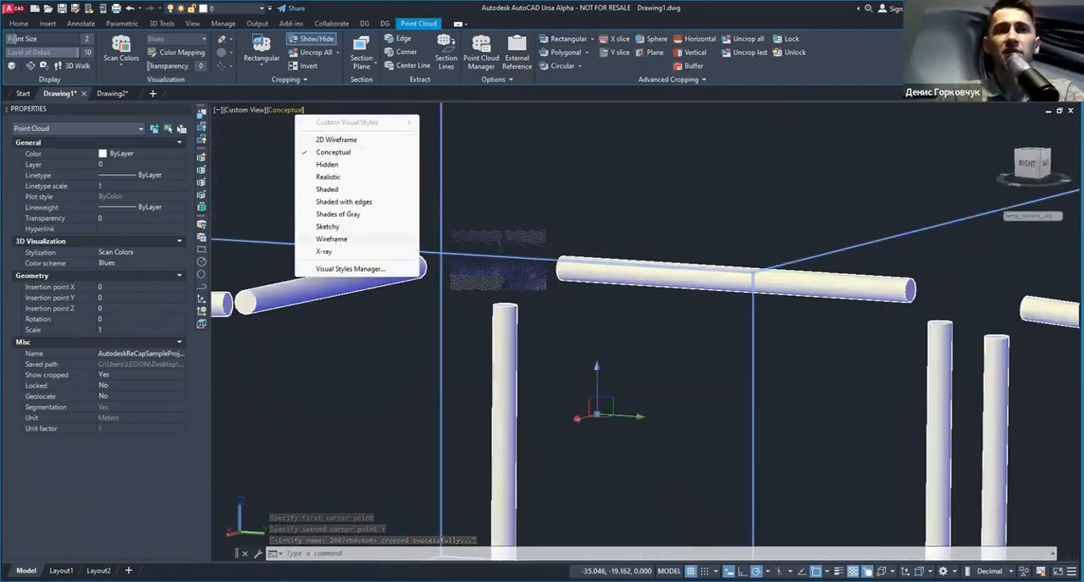
pyautogui.click(337, 240)
pyautogui.scroll(-2, 491, 262)
pyautogui.scroll(5, 490, 275)
pyautogui.keyDown('shift'); pyautogui.moveTo(495, 281); pyautogui.dragTo(549, 294, button='middle'); pyautogui.keyUp('shift')
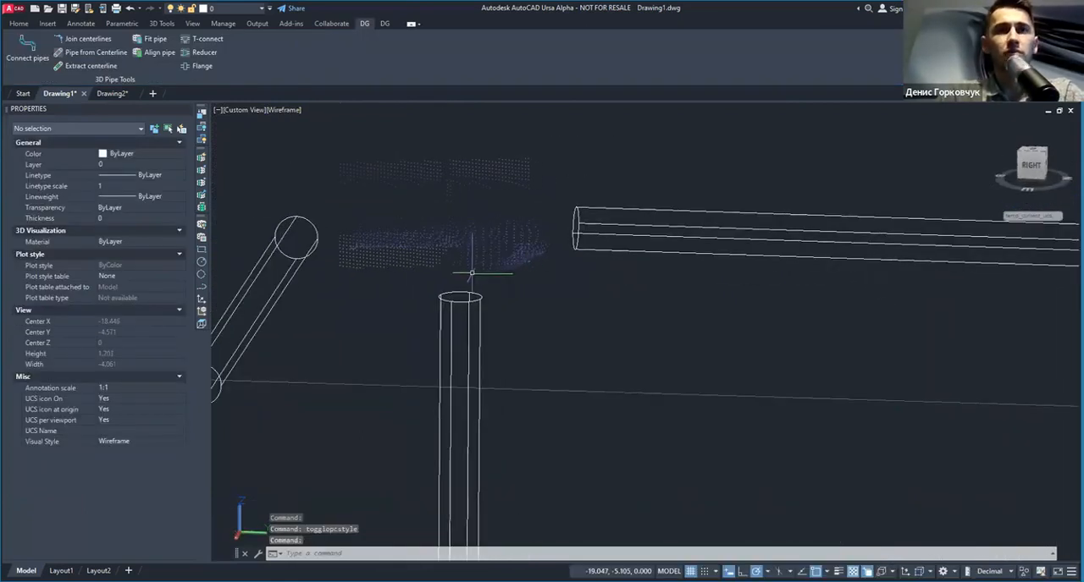
# Step: Start Align pipe and align the UCS to the scanned horizontal stub at the T-junction with two lines along its points
pyautogui.scroll(-2, 472, 274)
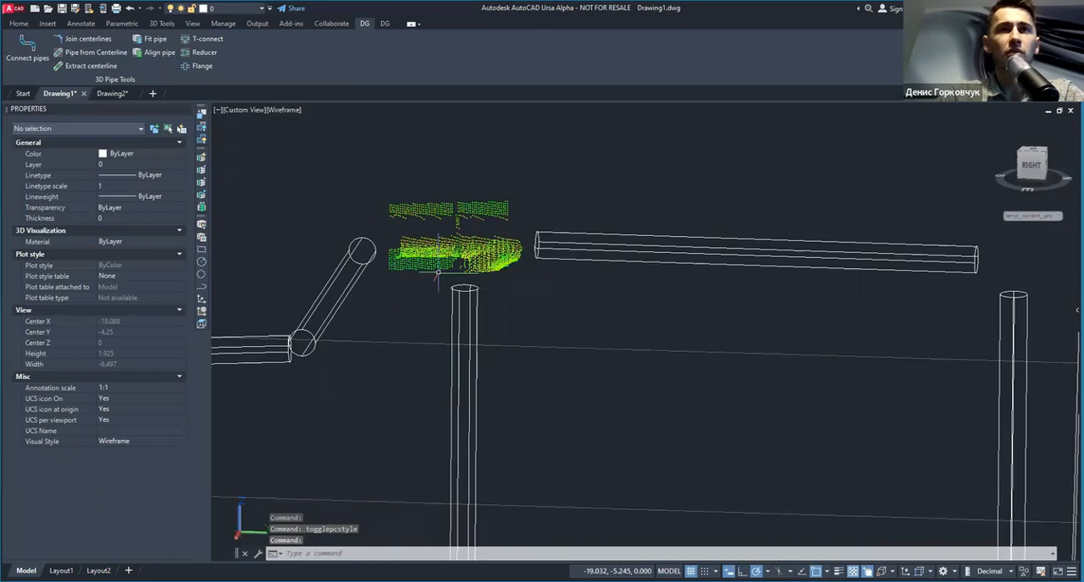
pyautogui.click(149, 52)
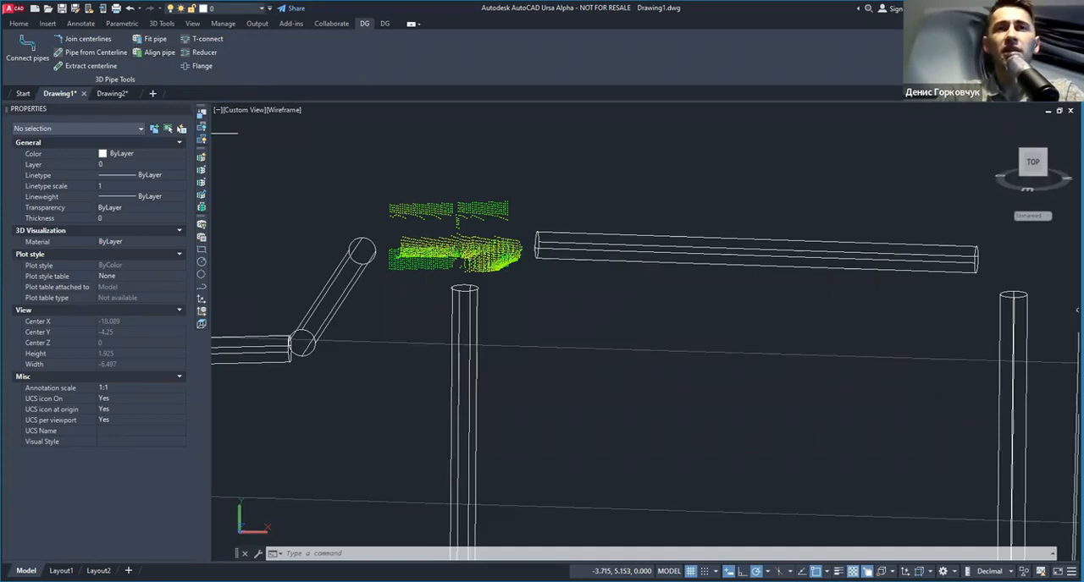
pyautogui.scroll(5, 431, 264)
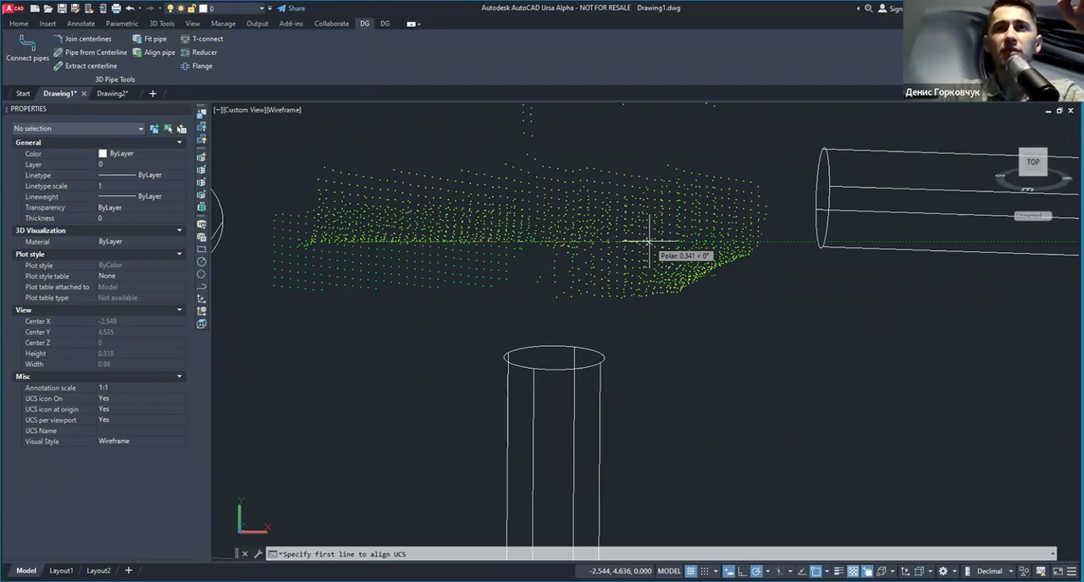
pyautogui.click(649, 243)
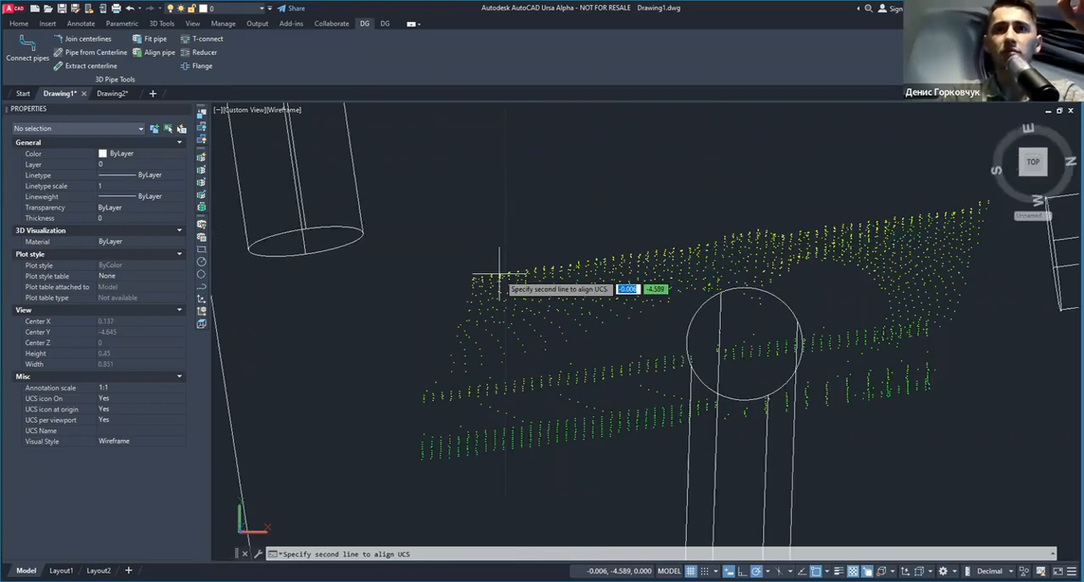
pyautogui.click(500, 275)
pyautogui.scroll(-2, 529, 272)
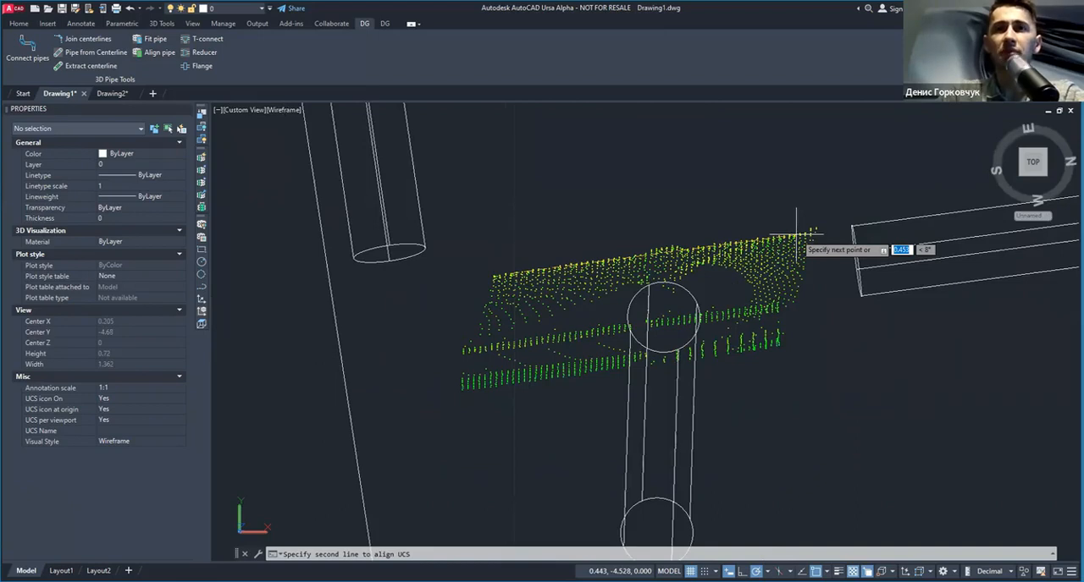
pyautogui.click(797, 232)
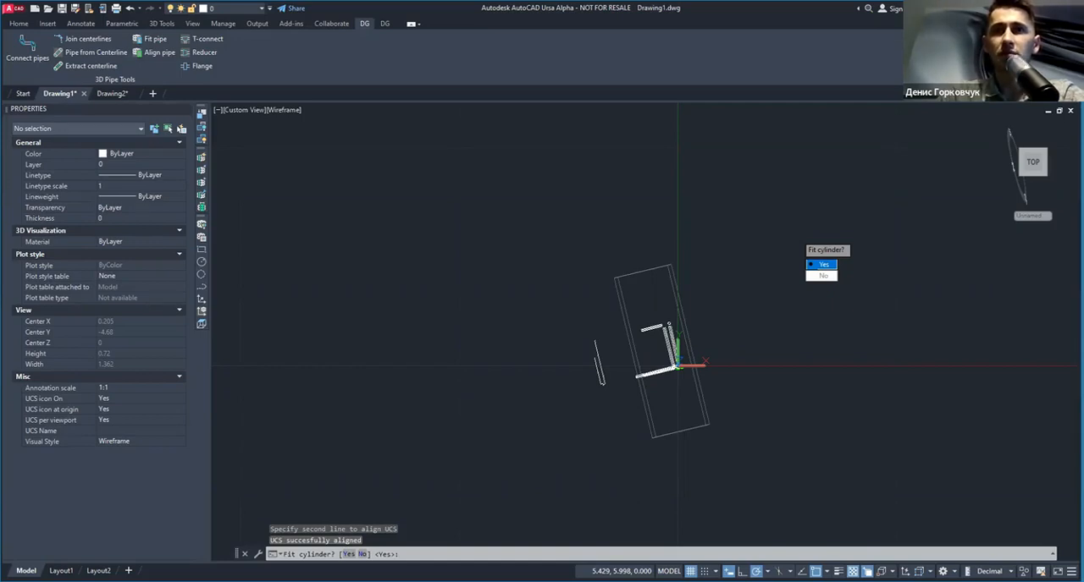
# Step: Accept fitting a cylinder and define it with three points on the arc of the stub's scanned cross-section
pyautogui.press('Return')
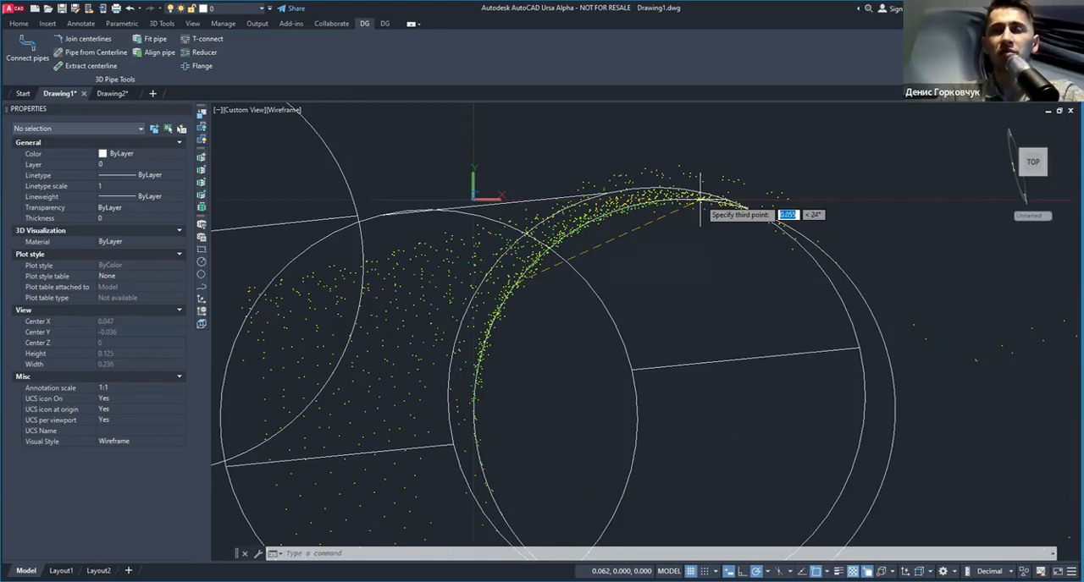
pyautogui.scroll(3, 461, 241)
pyautogui.keyDown('shift'); pyautogui.moveTo(543, 243); pyautogui.dragTo(643, 241, button='middle'); pyautogui.keyUp('shift')
pyautogui.scroll(-2, 471, 262)
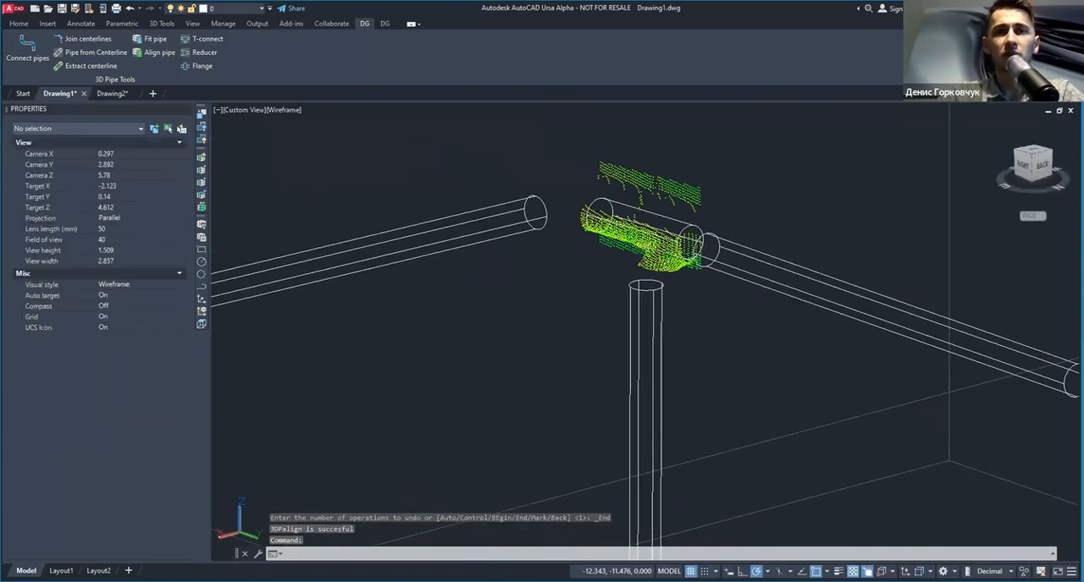
pyautogui.scroll(-2, 604, 252)
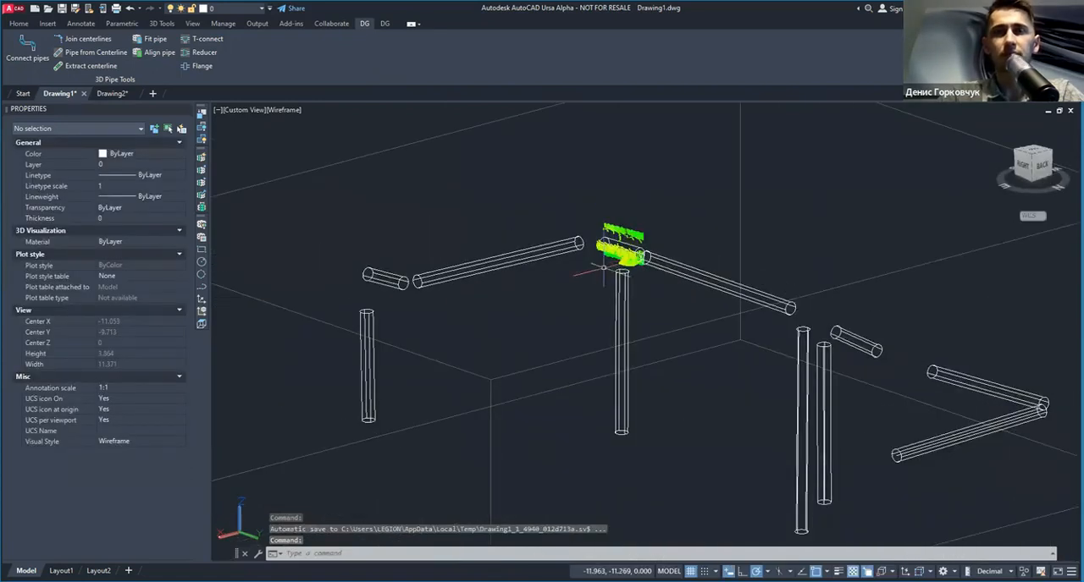
pyautogui.scroll(2, 584, 284)
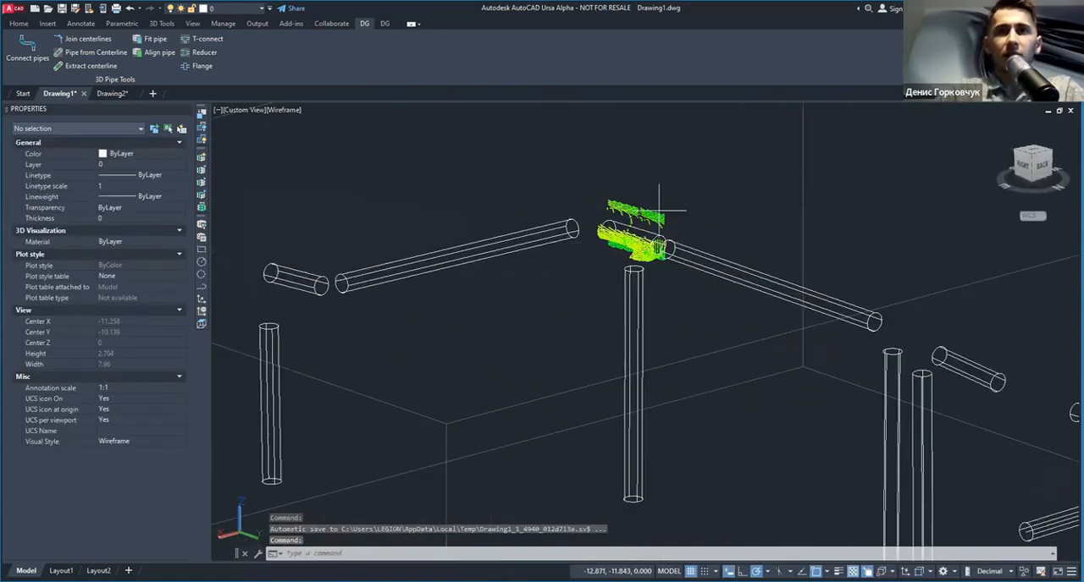
# Step: Remove the last crop from the point cloud and increase the cloud's transparency so the fitted pipes show through
pyautogui.click(659, 208)
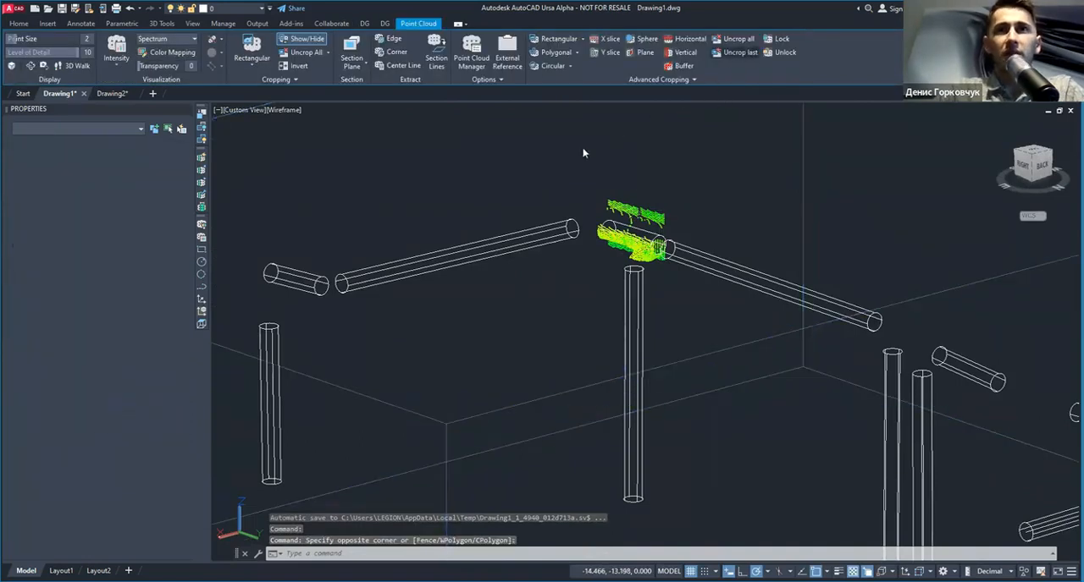
pyautogui.press('Escape')
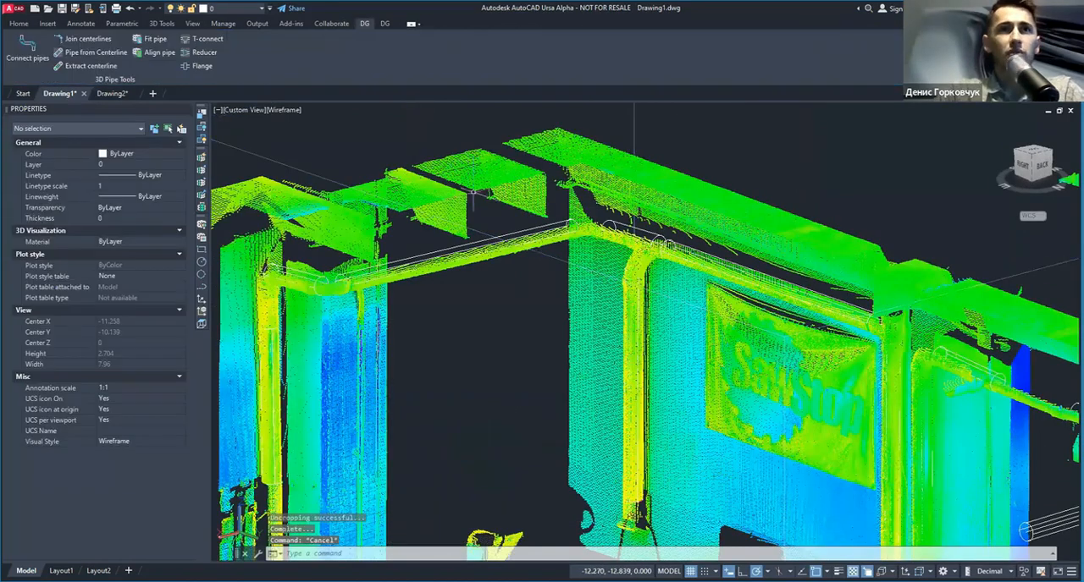
pyautogui.click(315, 178)
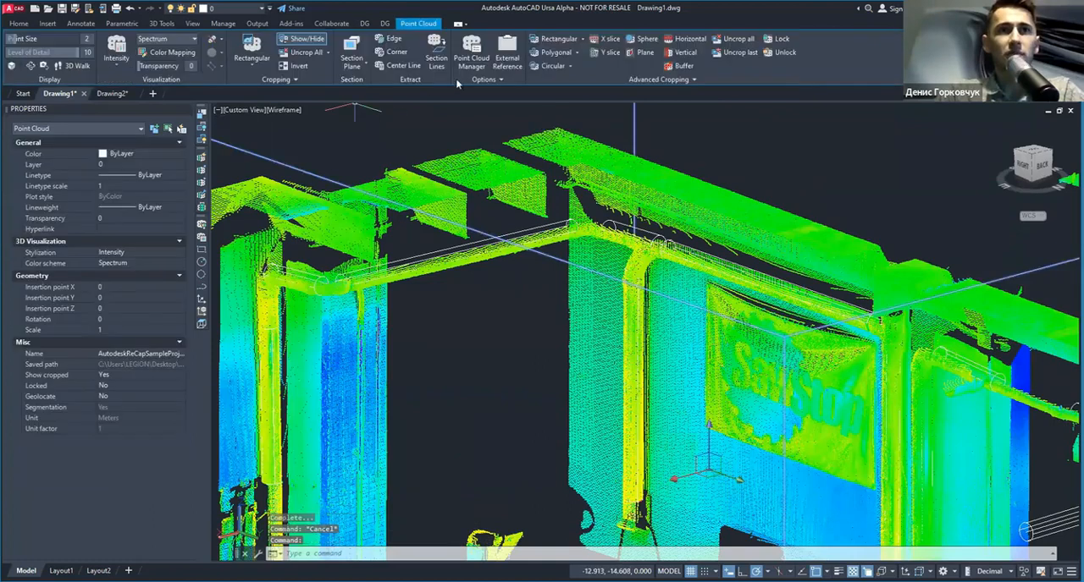
pyautogui.moveTo(163, 66); pyautogui.dragTo(174, 66)
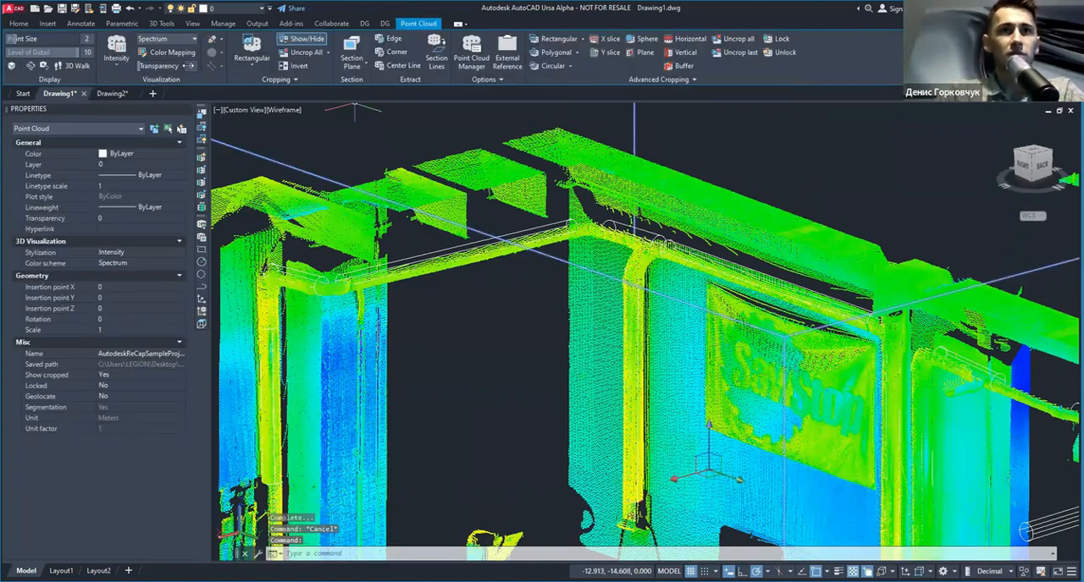
pyautogui.press('Escape')
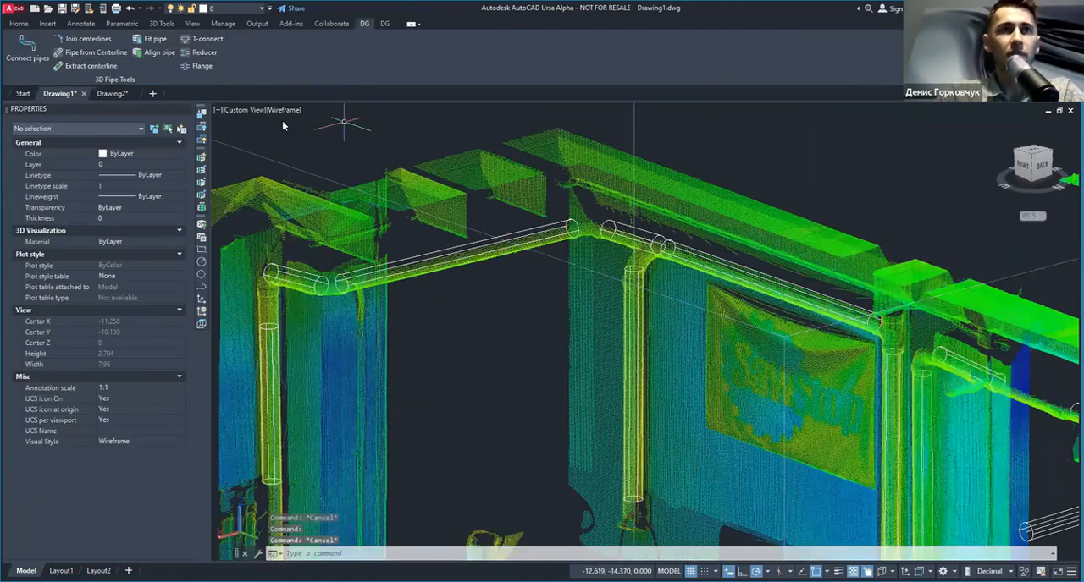
# Step: Connect the pipes running from the far vertical pipe to the horizontal pipe above the SawStop banner, using short elbows
pyautogui.moveTo(489, 284); pyautogui.dragTo(586, 247, button='middle')
pyautogui.keyDown('shift'); pyautogui.moveTo(387, 313); pyautogui.dragTo(473, 290, button='middle'); pyautogui.keyUp('shift')
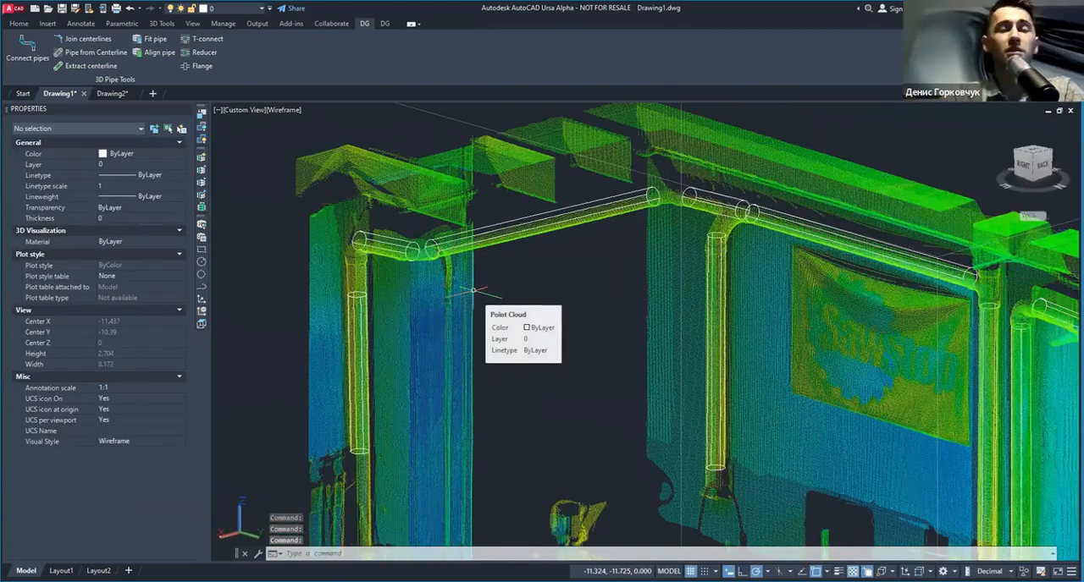
pyautogui.click(26, 49)
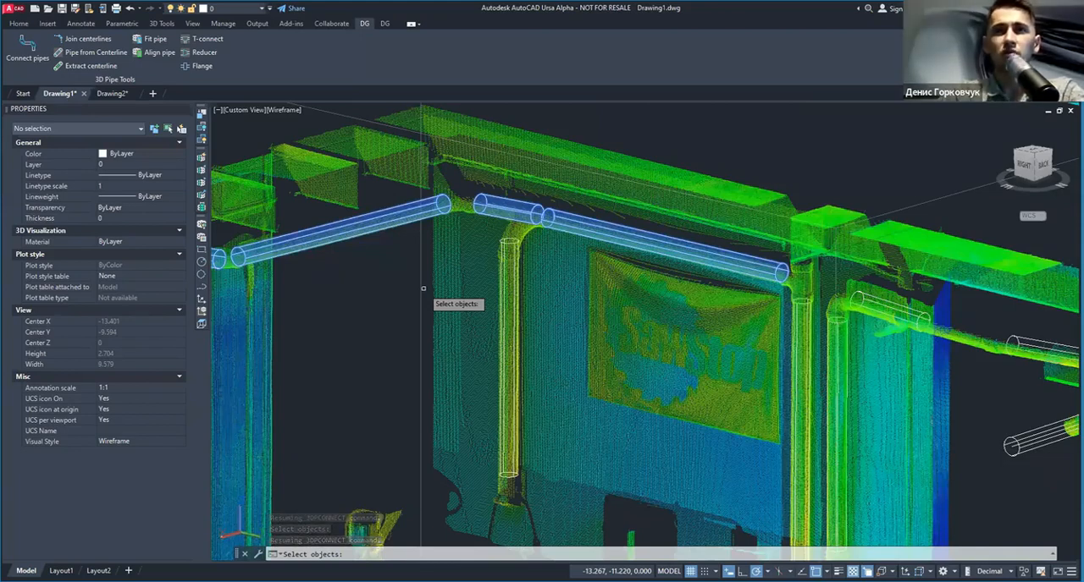
pyautogui.moveTo(802, 276); pyautogui.dragTo(637, 257, button='middle')
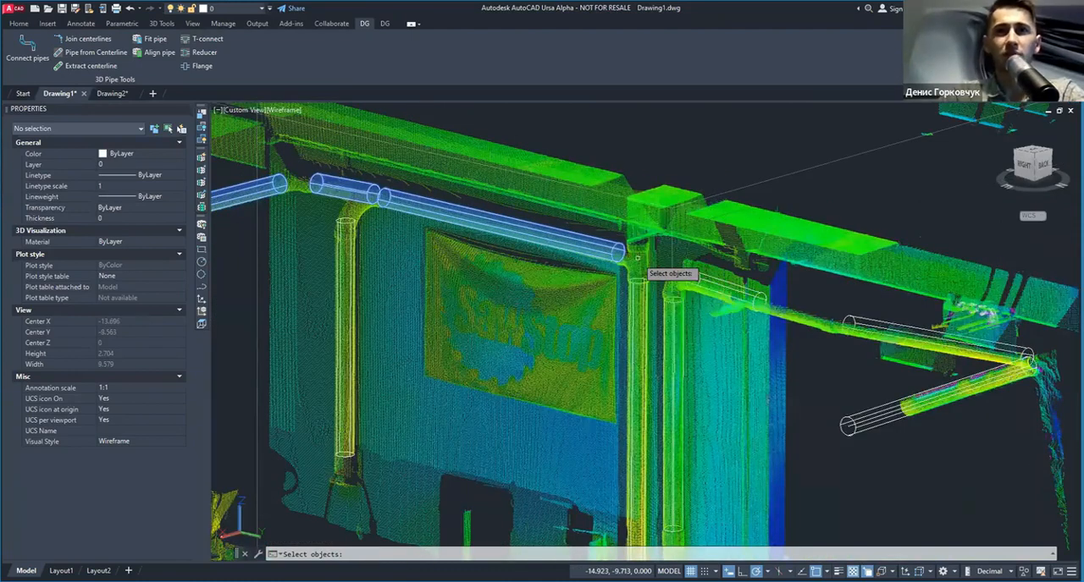
pyautogui.click(697, 330)
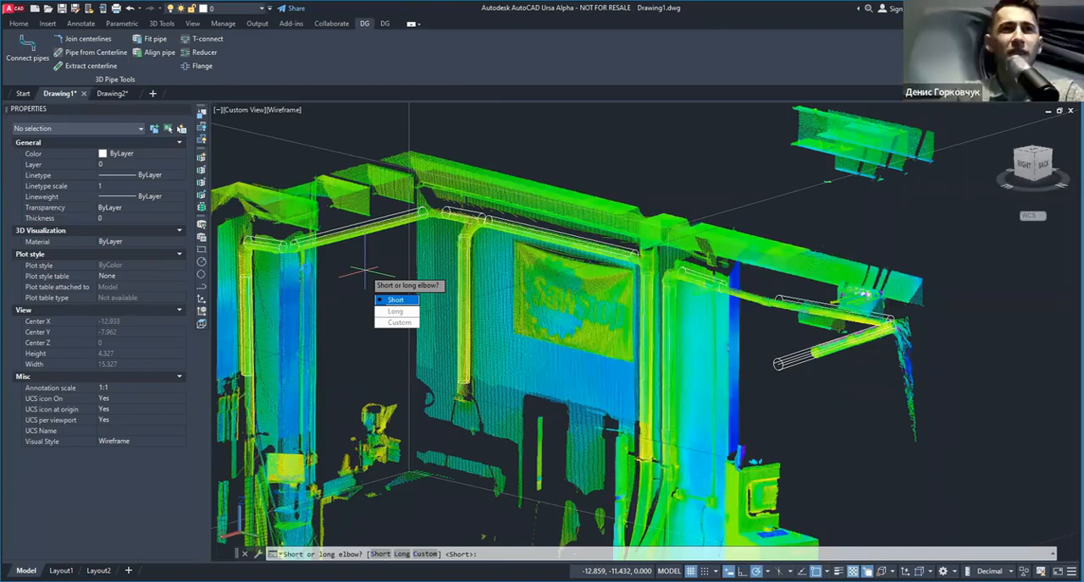
pyautogui.click(396, 299)
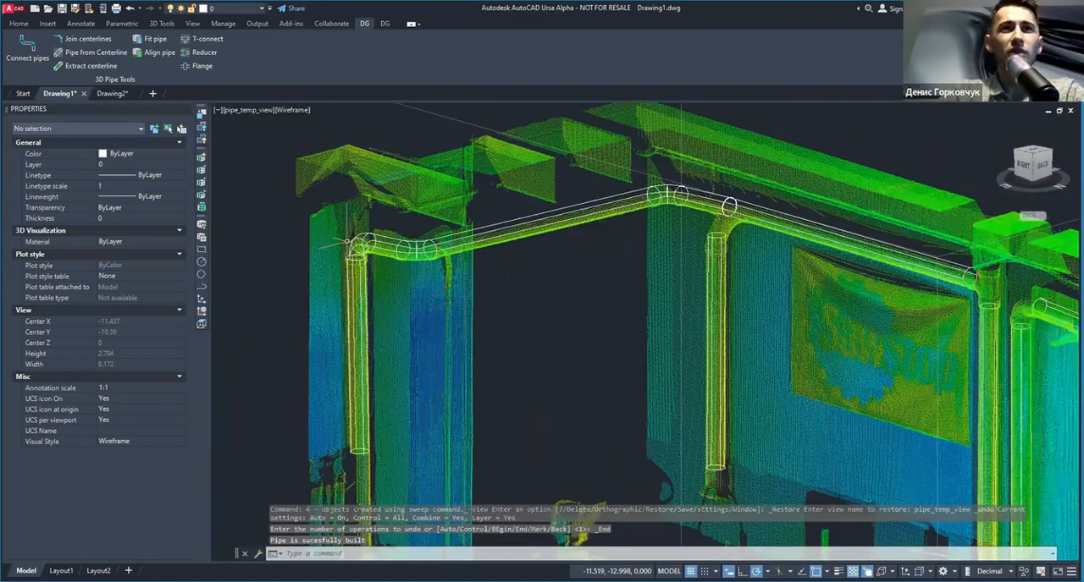
# Step: Check the new elbows against the scan and set the visual style to Conceptual
pyautogui.scroll(3, 347, 241)
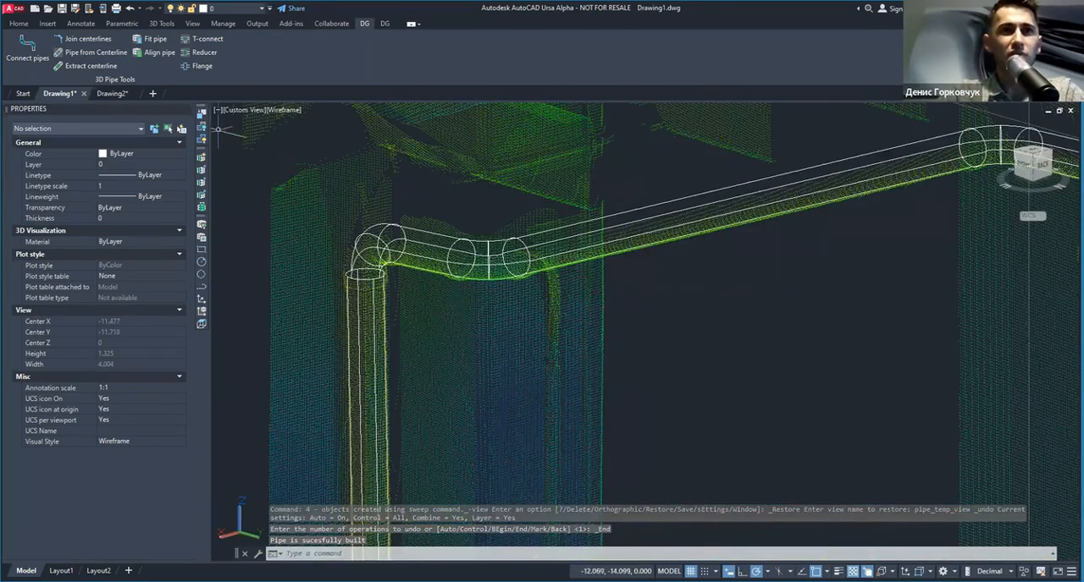
pyautogui.keyDown('shift'); pyautogui.moveTo(452, 298); pyautogui.dragTo(442, 218, button='middle'); pyautogui.keyUp('shift')
pyautogui.moveTo(413, 274); pyautogui.dragTo(456, 276, button='middle')
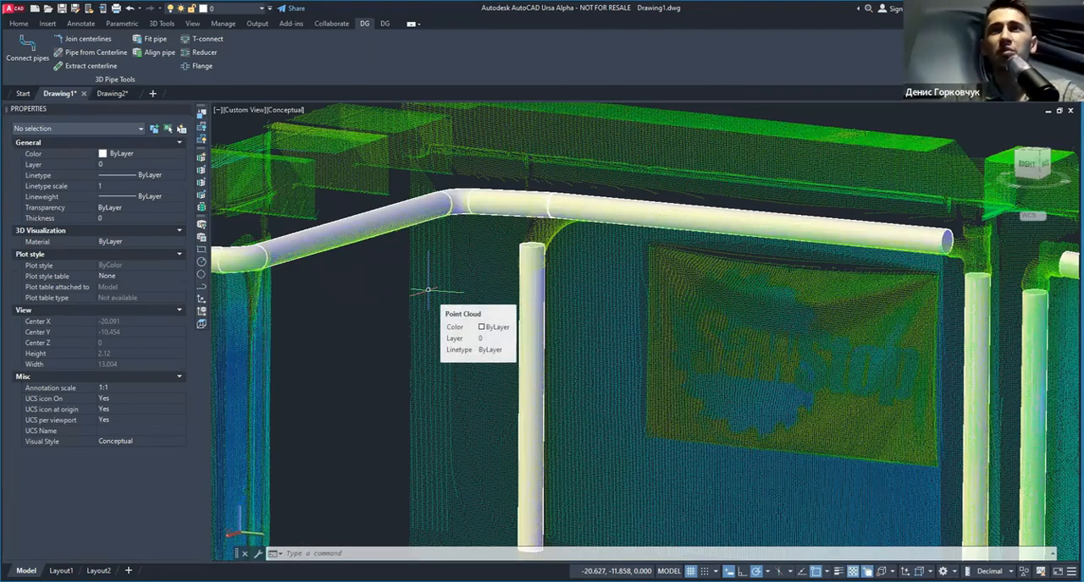
pyautogui.scroll(-2, 355, 339)
pyautogui.moveTo(356, 338); pyautogui.dragTo(411, 308, button='middle')
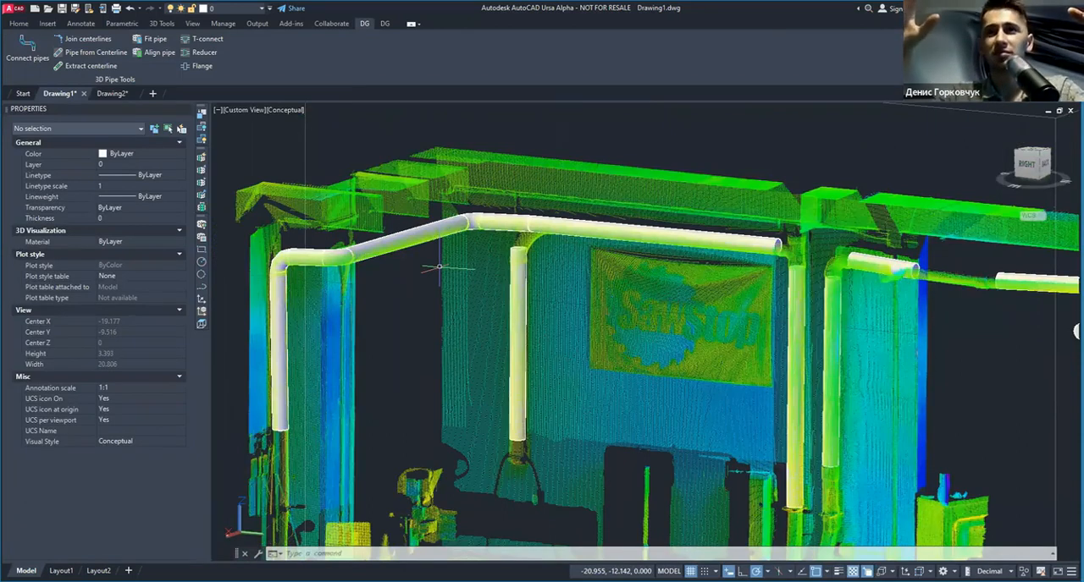
# Step: Examine the connected pipe run and the curved branch in the scan above the vertical pipe beside the SawStop banner
pyautogui.scroll(5, 298, 243)
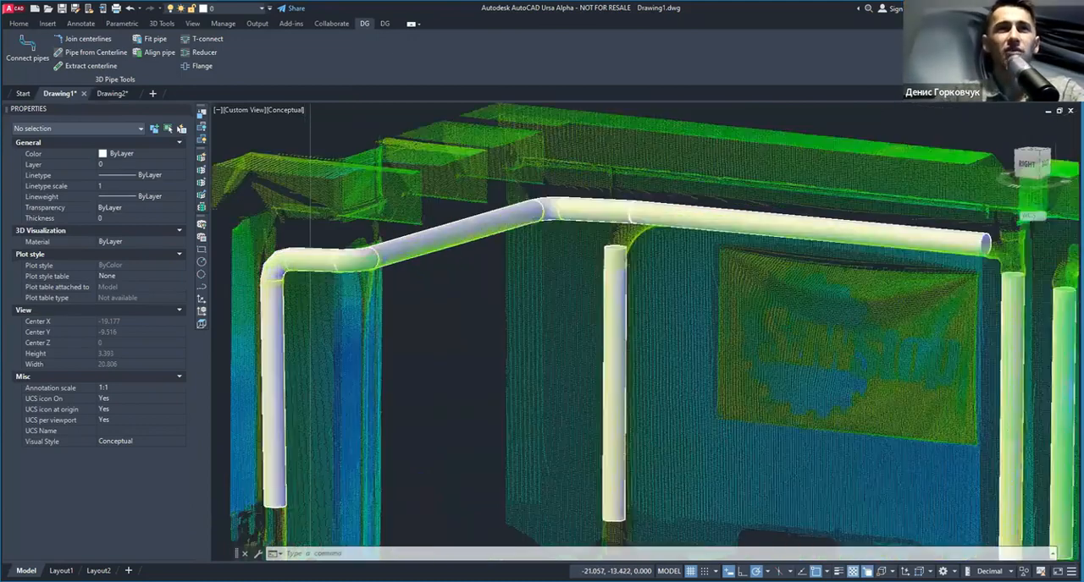
pyautogui.scroll(-4, 417, 273)
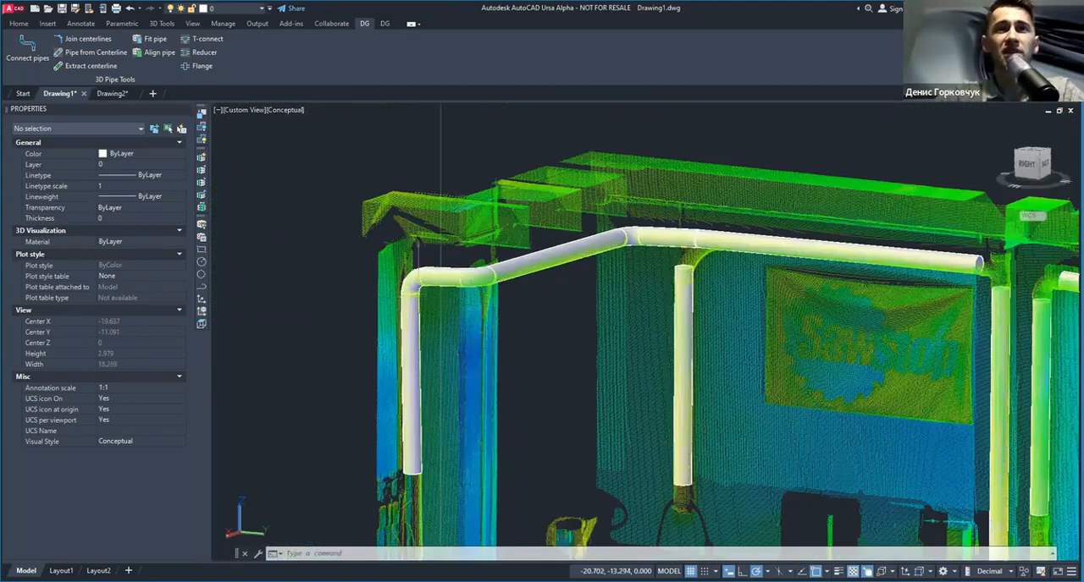
pyautogui.scroll(3, 432, 273)
pyautogui.moveTo(644, 285); pyautogui.dragTo(264, 299, button='middle')
pyautogui.scroll(-2, 483, 276)
pyautogui.moveTo(507, 267)
pyautogui.keyDown('shift'); pyautogui.mouseDown(button='middle')
pyautogui.moveTo(476, 294)
pyautogui.moveTo(501, 276)
pyautogui.mouseUp(button='middle'); pyautogui.keyUp('shift')
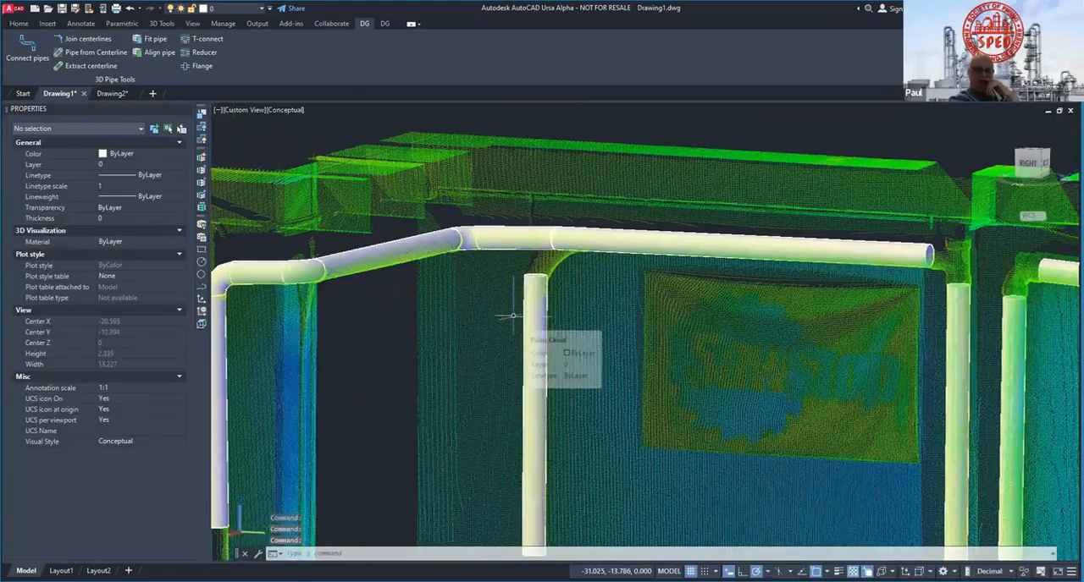
pyautogui.keyDown('shift'); pyautogui.moveTo(513, 315); pyautogui.dragTo(471, 307, button='middle'); pyautogui.keyUp('shift')
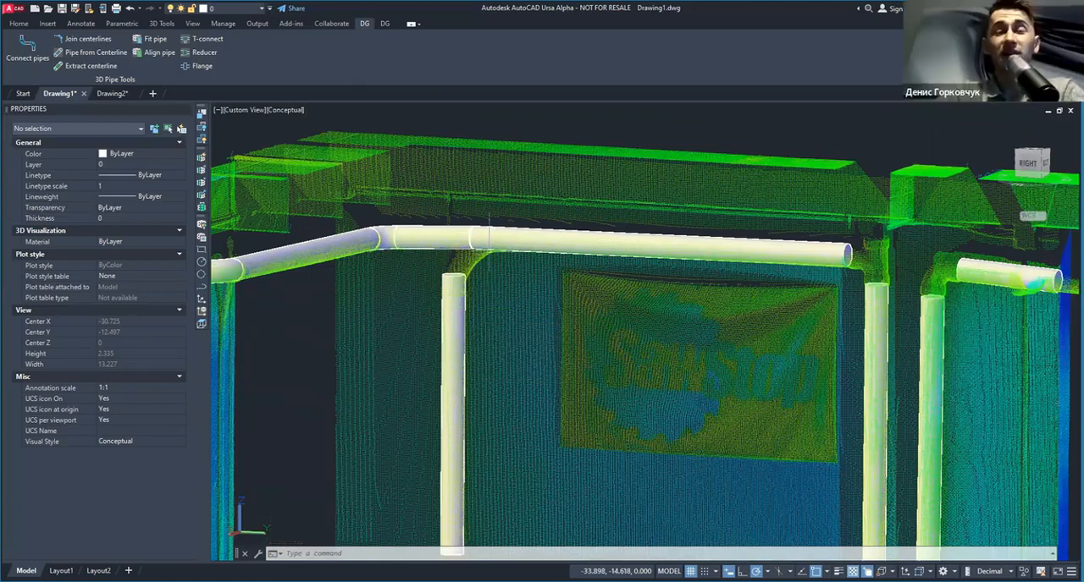
pyautogui.scroll(3, 472, 265)
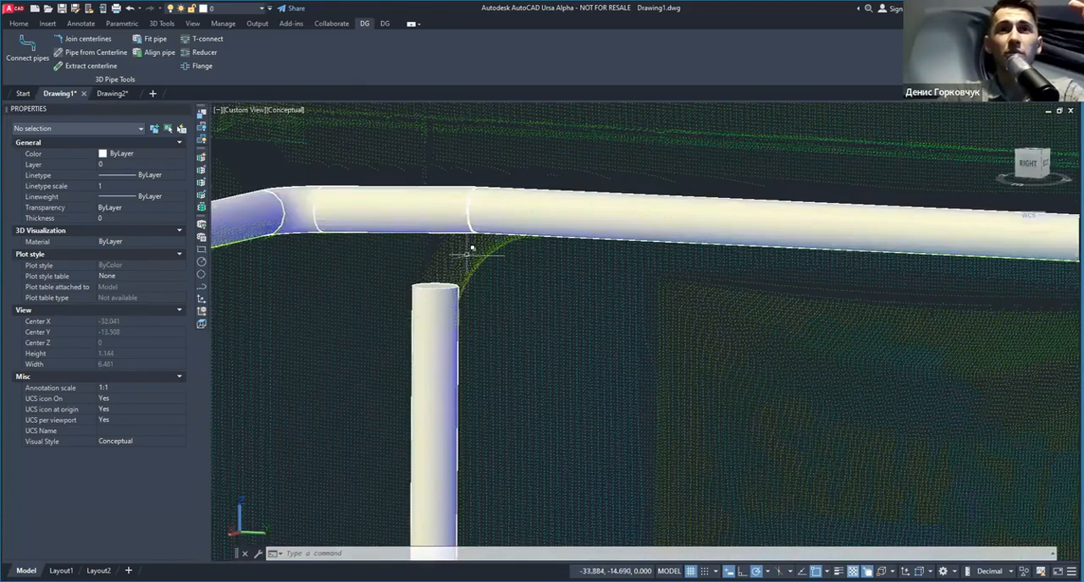
pyautogui.scroll(-2, 514, 229)
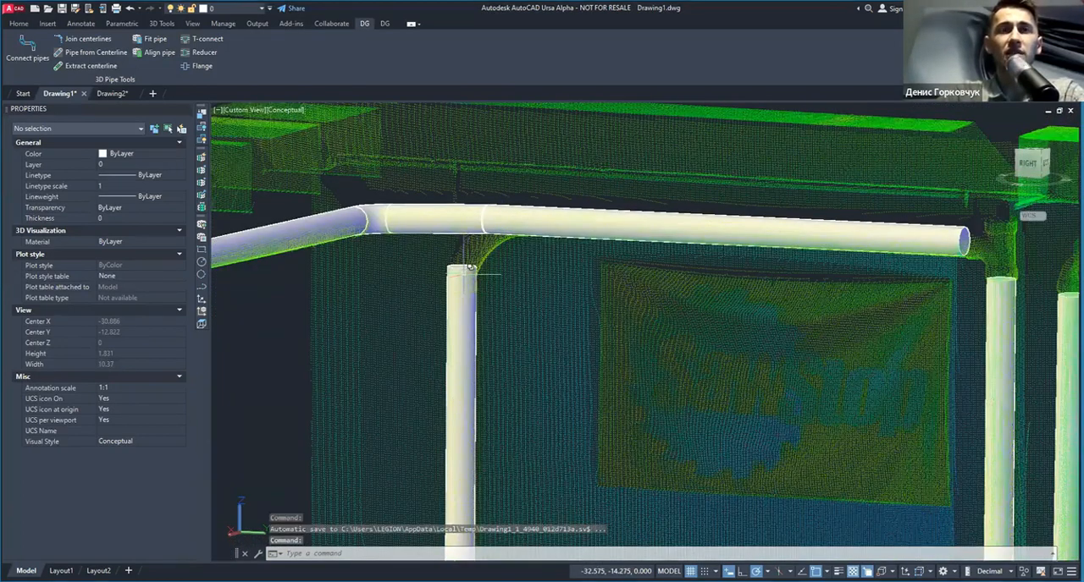
pyautogui.scroll(-2, 471, 267)
pyautogui.scroll(3, 483, 260)
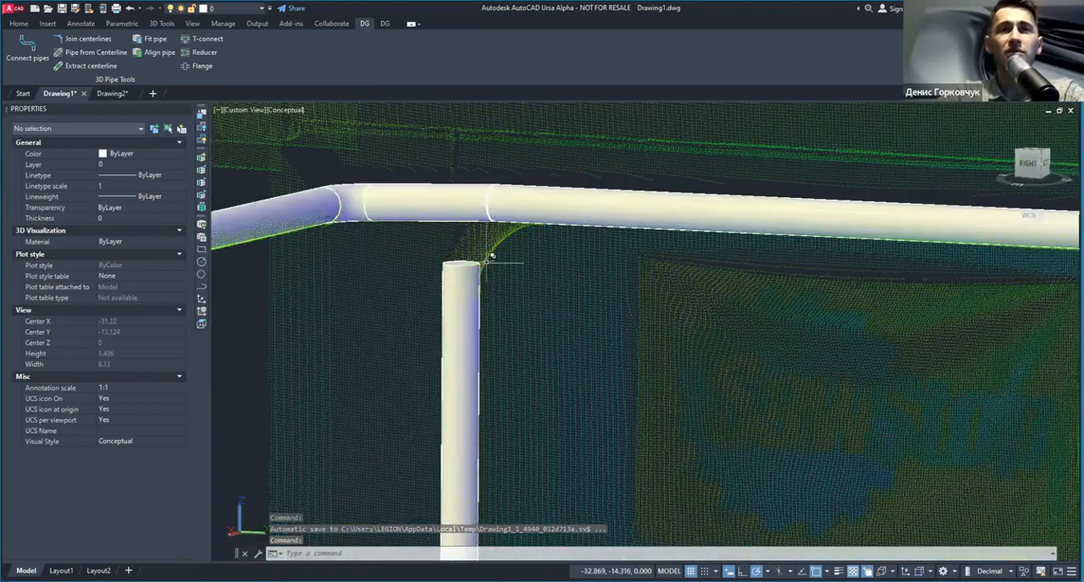
pyautogui.scroll(-2, 479, 264)
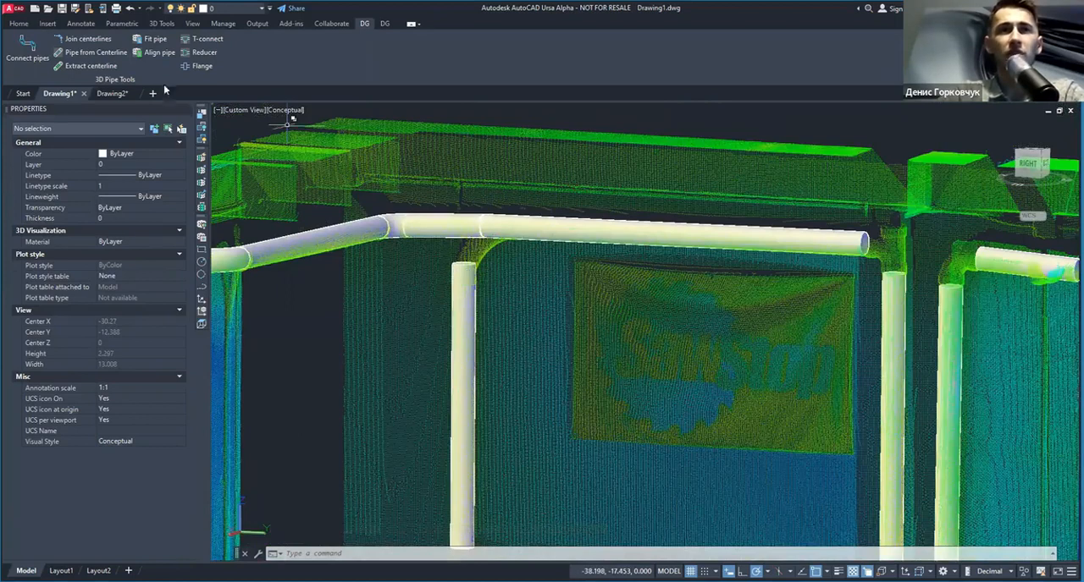
# Step: Connect the vertical pipe beside the SawStop banner to the horizontal pipe above it, using a custom elbow multiplier
pyautogui.click(27, 46)
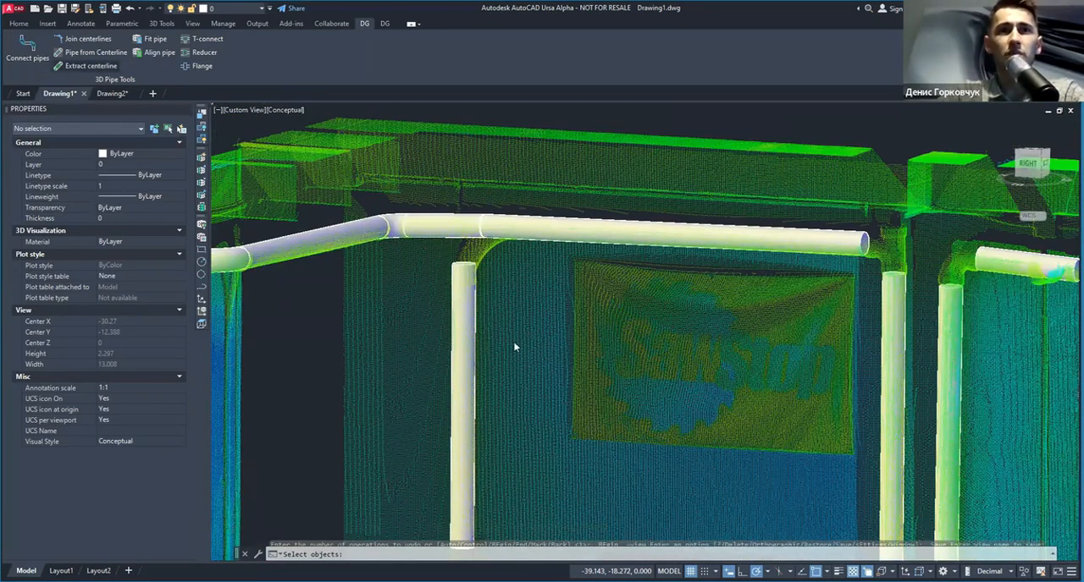
pyautogui.click(594, 285)
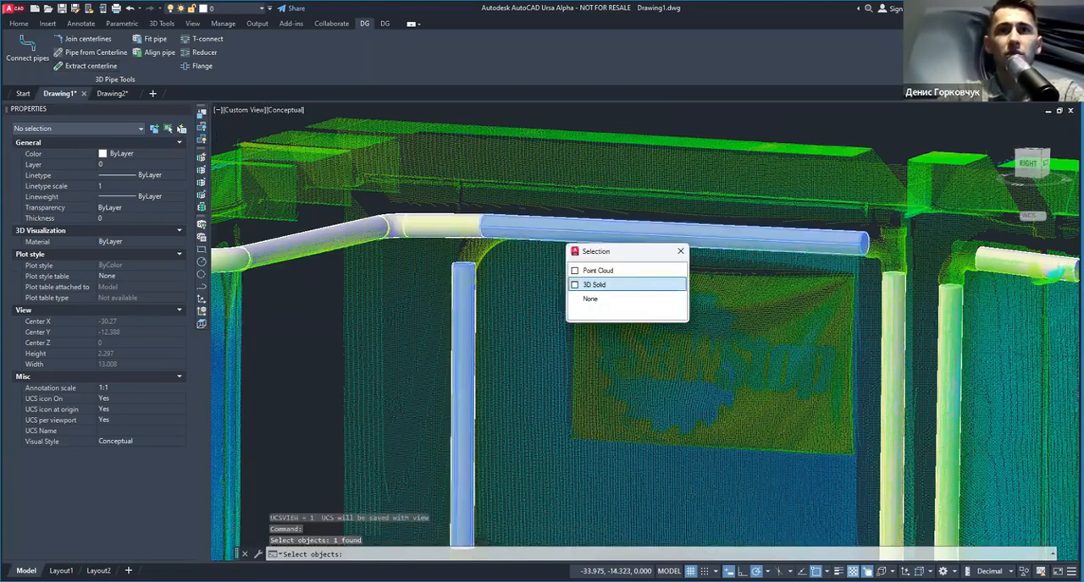
pyautogui.press('Return')
pyautogui.click(549, 349)
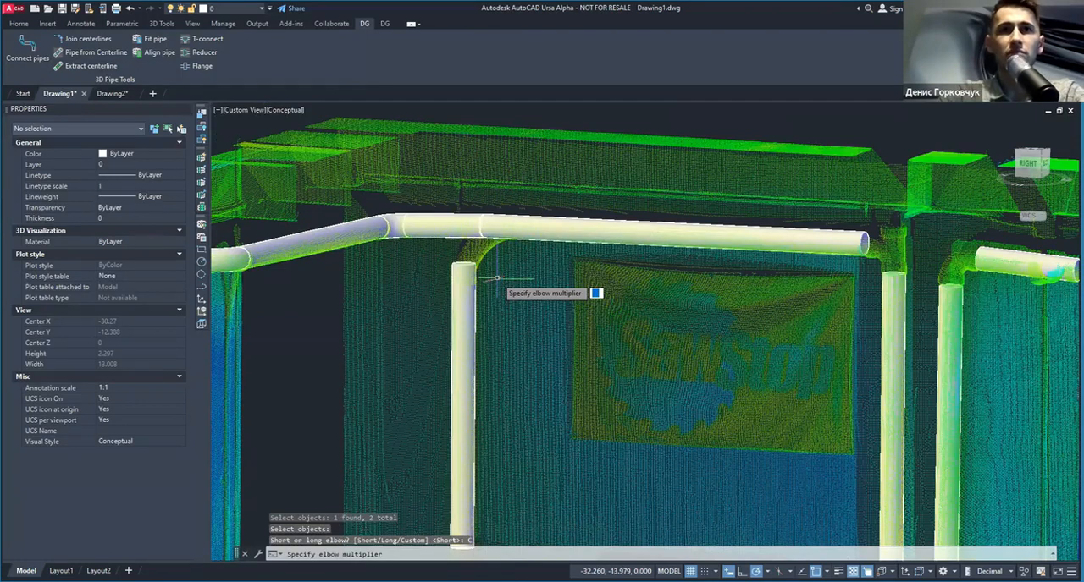
pyautogui.press('Return')
pyautogui.scroll(3, 466, 217)
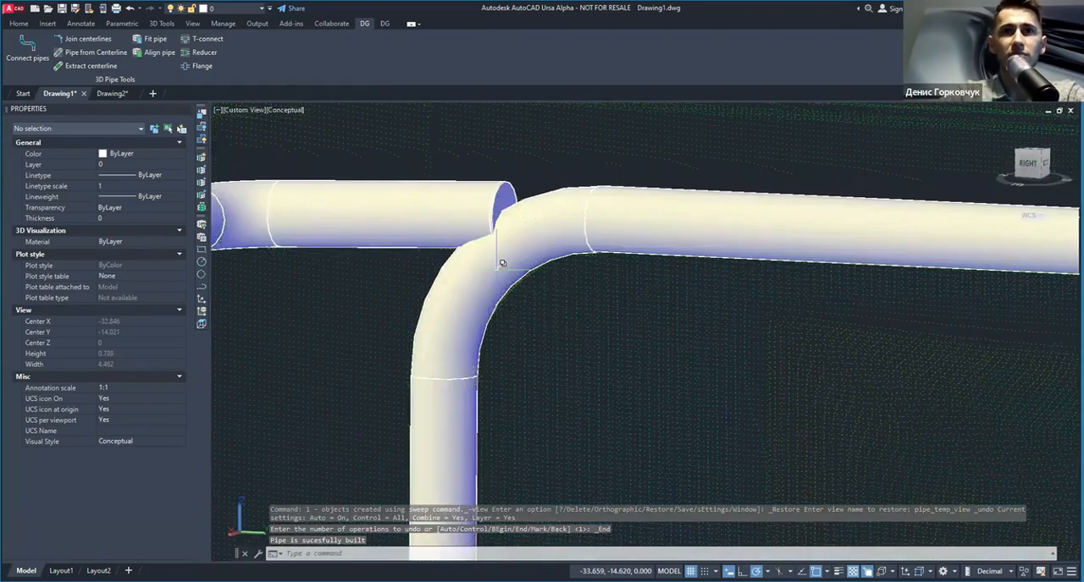
# Step: Set the visual style to Wireframe for working on the pipe joint above the SawStop banner
pyautogui.click(641, 203)
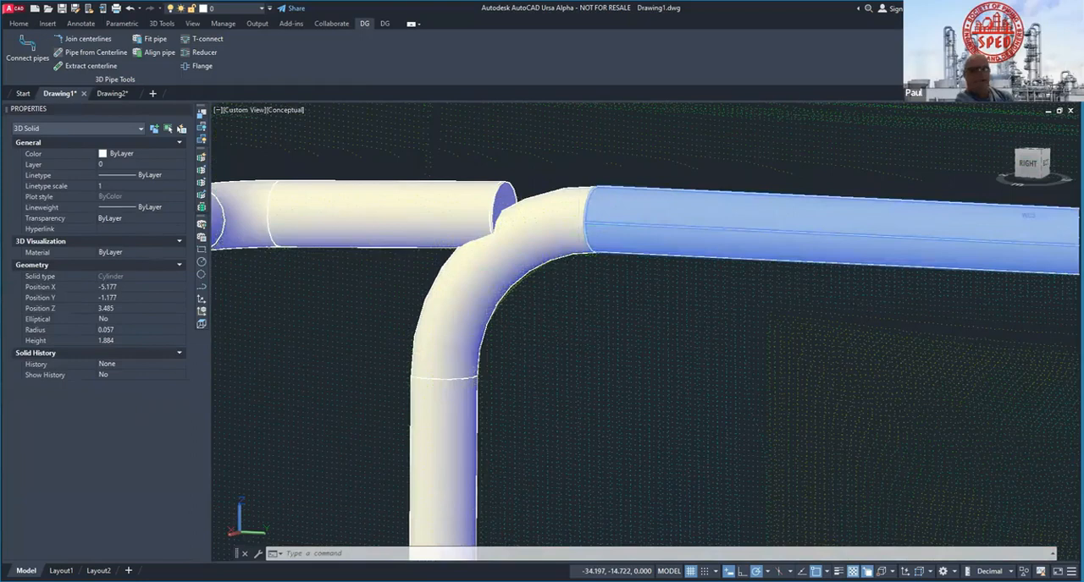
pyautogui.press('Escape')
pyautogui.scroll(-5, 559, 258)
pyautogui.keyDown('shift'); pyautogui.moveTo(290, 113); pyautogui.dragTo(290, 116, button='middle'); pyautogui.keyUp('shift')
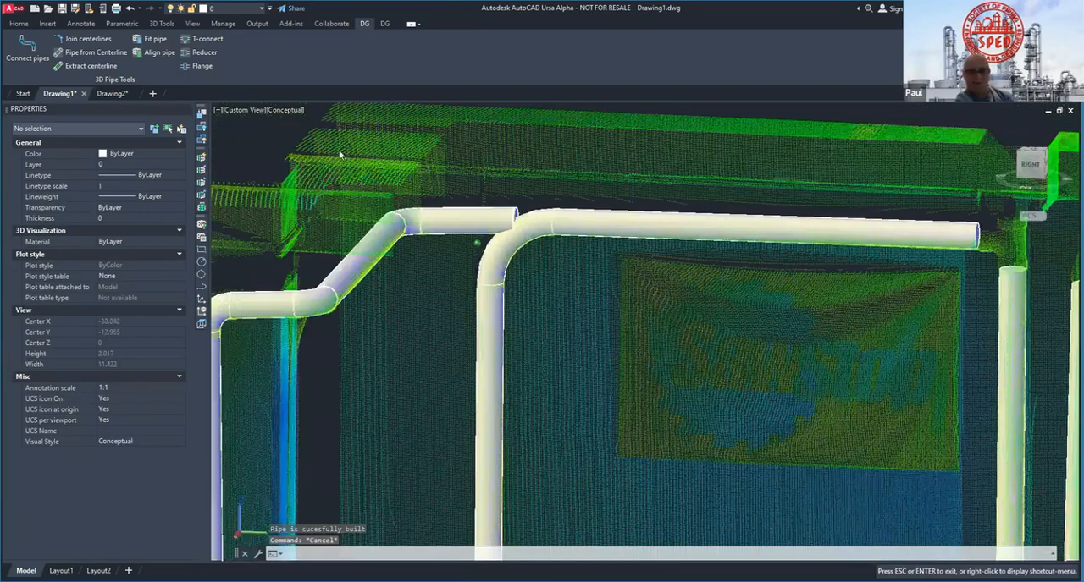
pyautogui.click(288, 110)
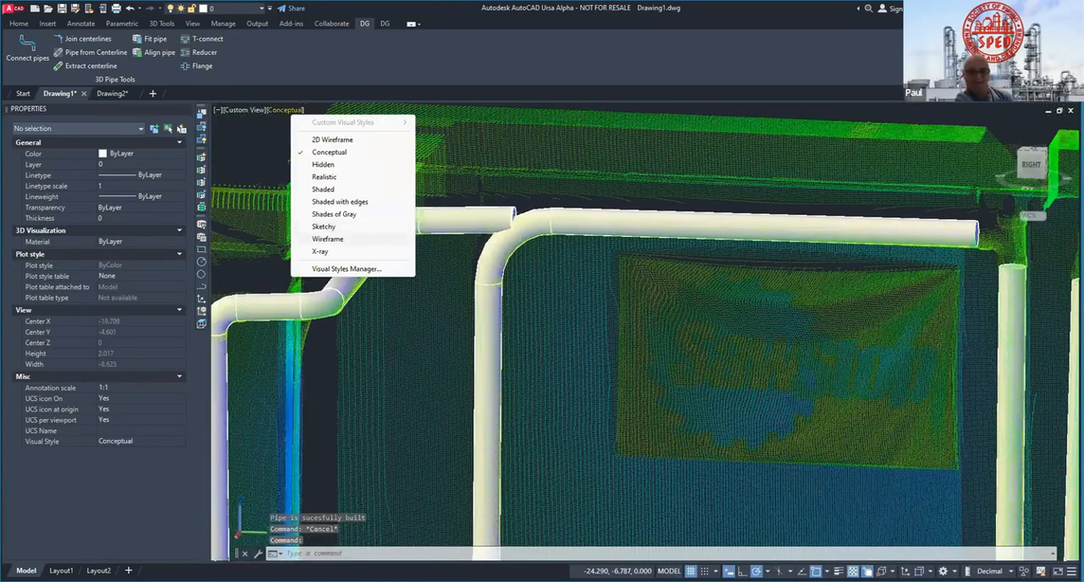
pyautogui.click(326, 239)
# Step: Stretch the horizontal pipe above the SawStop banner past the elbow to meet the end of the adjoining pipe
pyautogui.scroll(5, 571, 197)
pyautogui.click(573, 203)
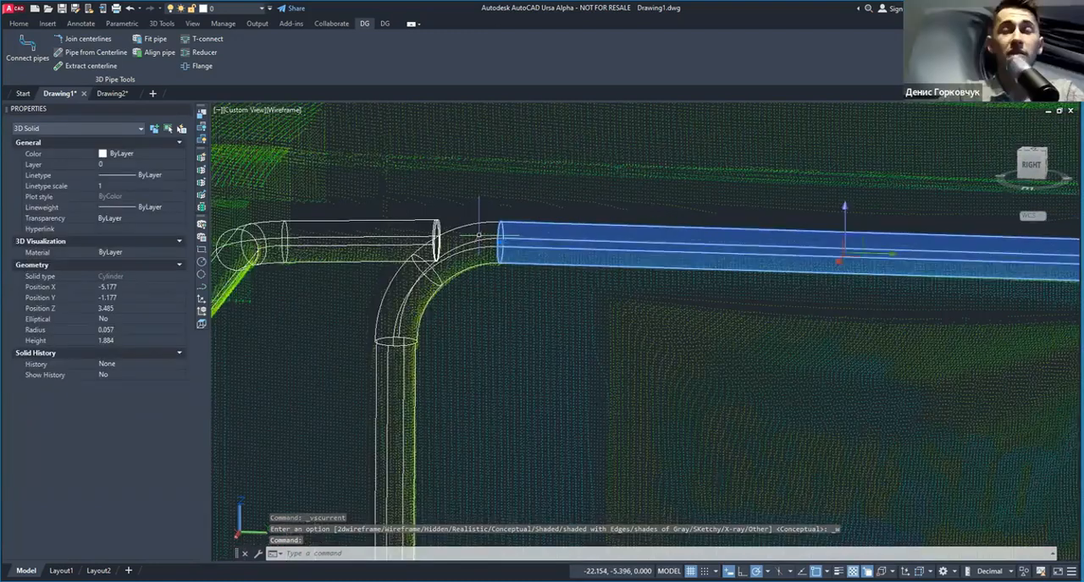
pyautogui.press('Escape')
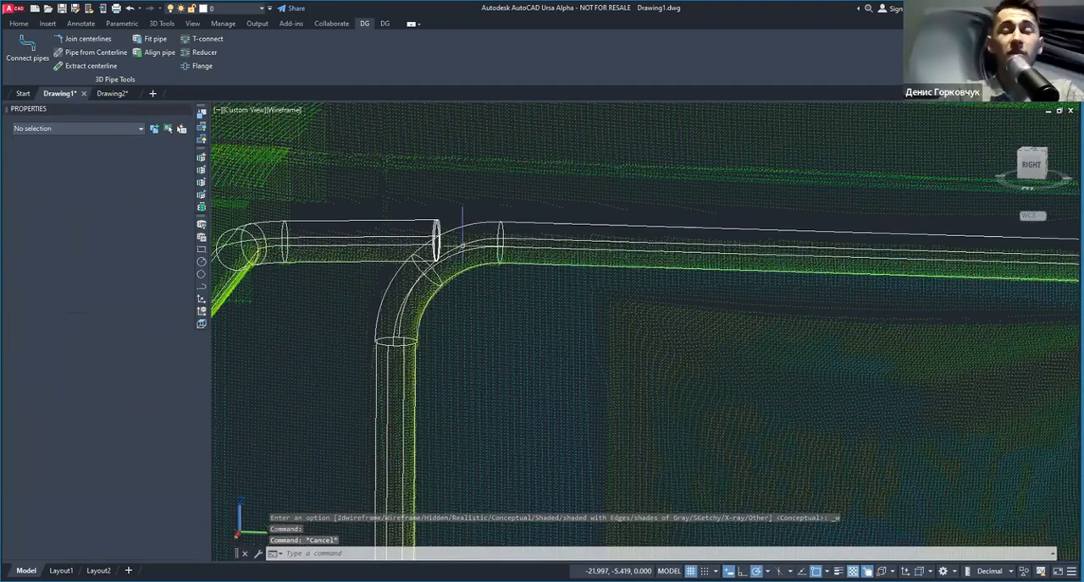
pyautogui.scroll(2, 522, 221)
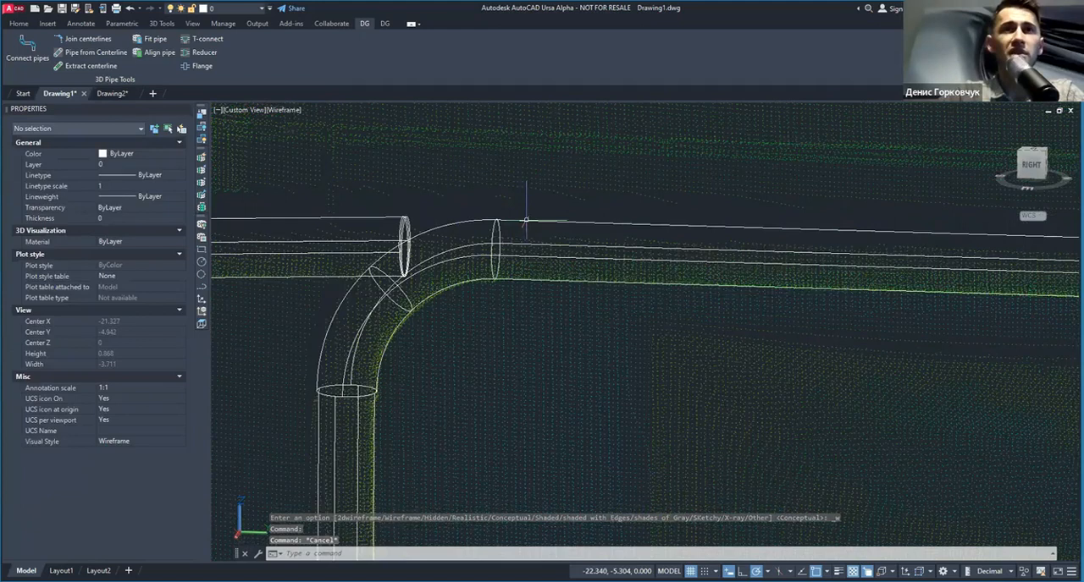
pyautogui.click(522, 222)
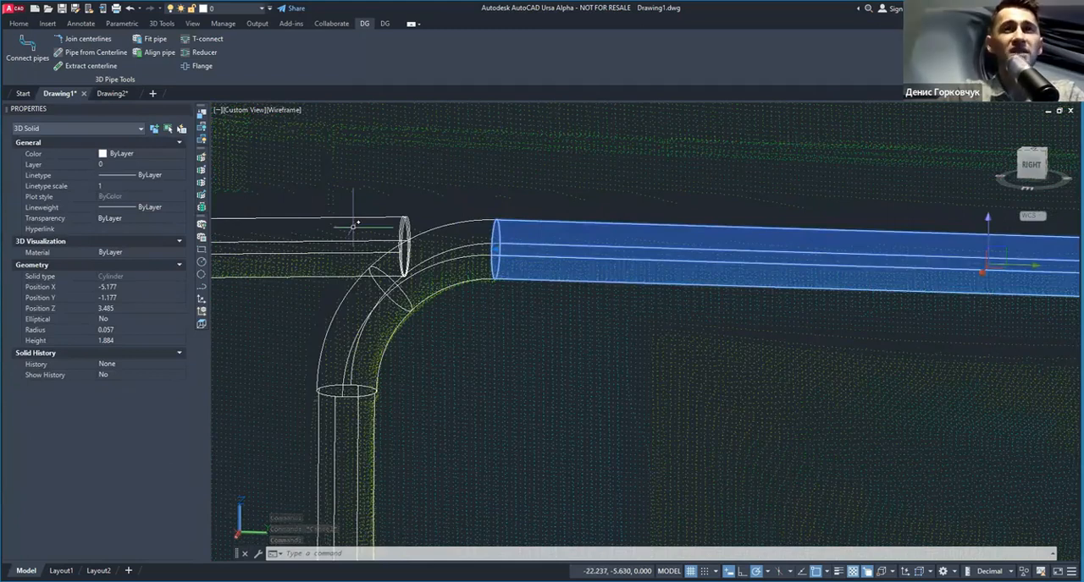
pyautogui.click(495, 250)
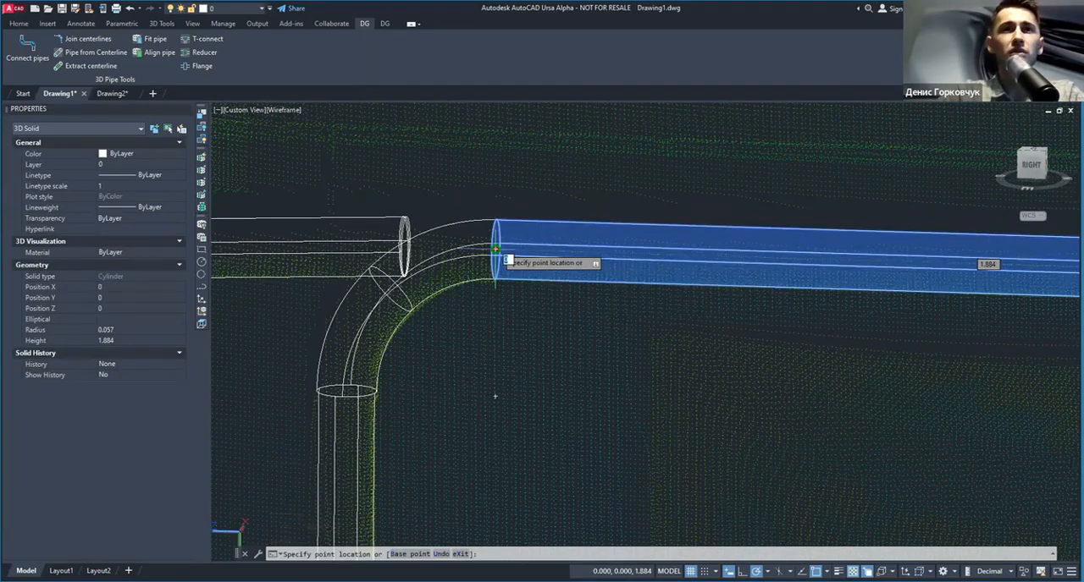
pyautogui.scroll(5, 495, 250)
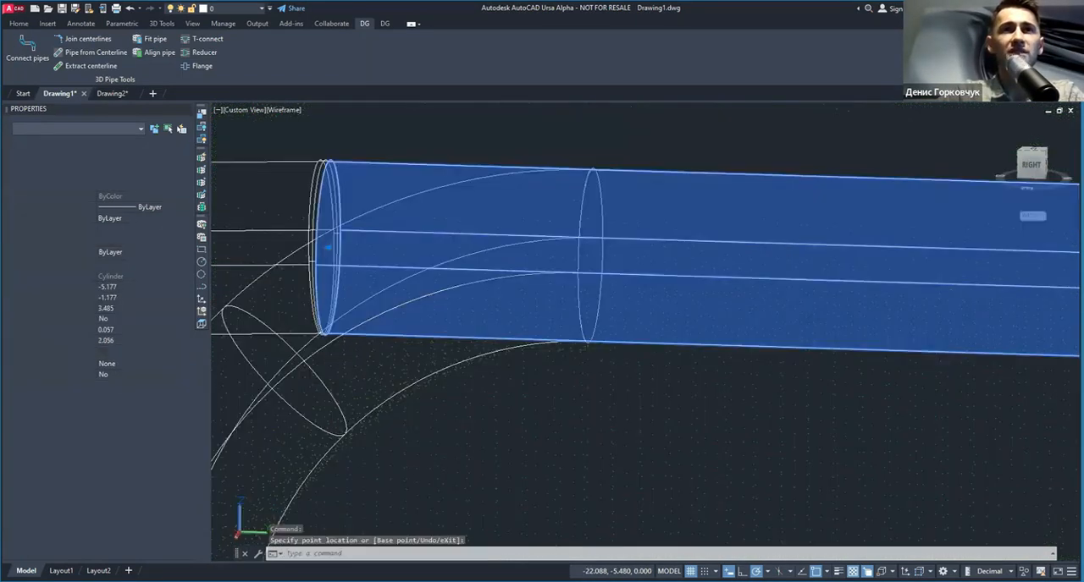
pyautogui.press('Escape')
# Step: Set the visual style to Conceptual and check the extended pipe over the branch elbow
pyautogui.click(282, 111)
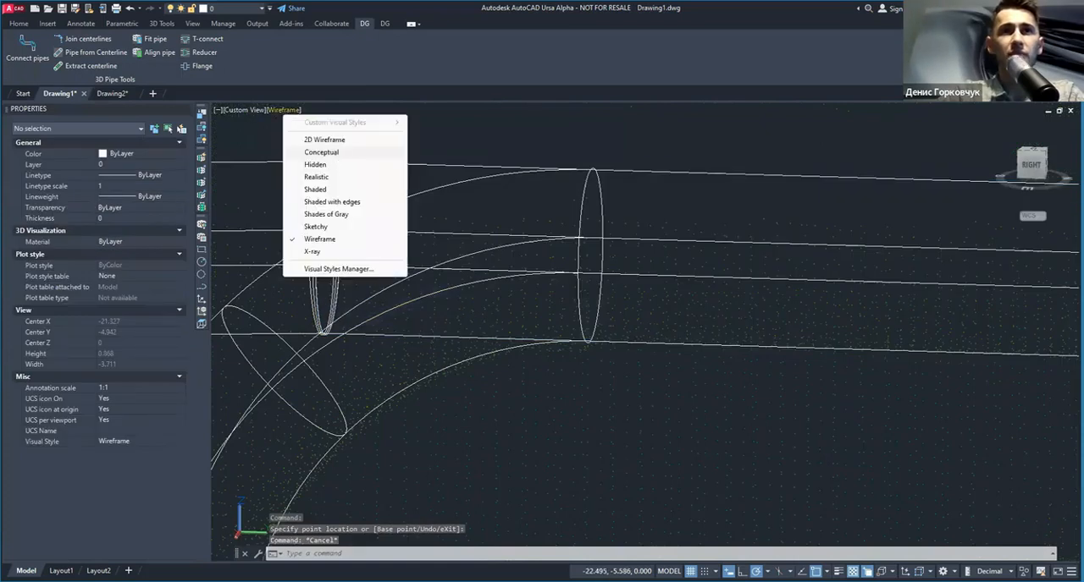
pyautogui.click(321, 153)
pyautogui.click(590, 225)
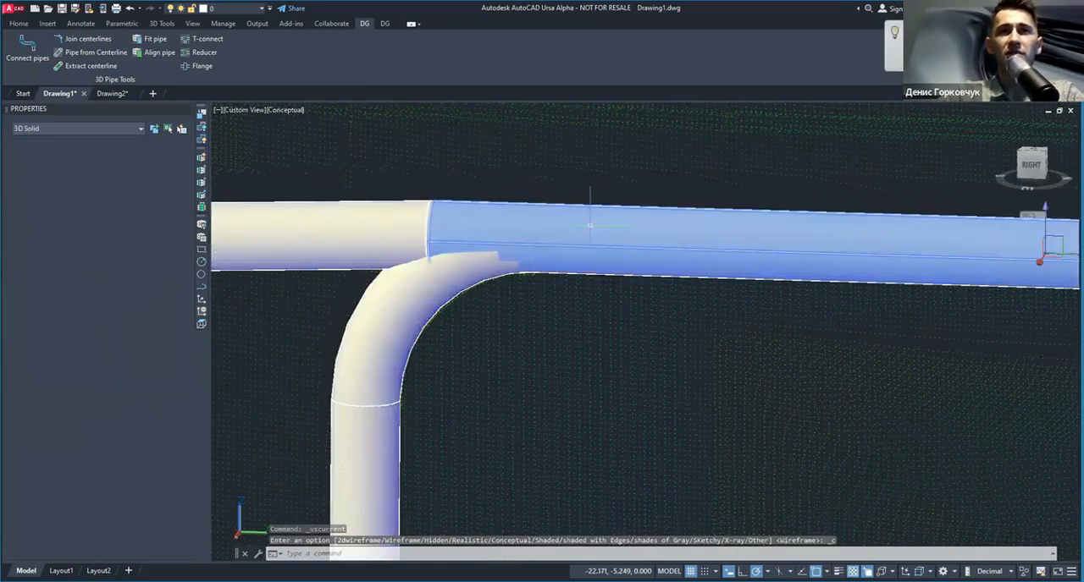
pyautogui.press('Escape')
pyautogui.scroll(-10, 590, 225)
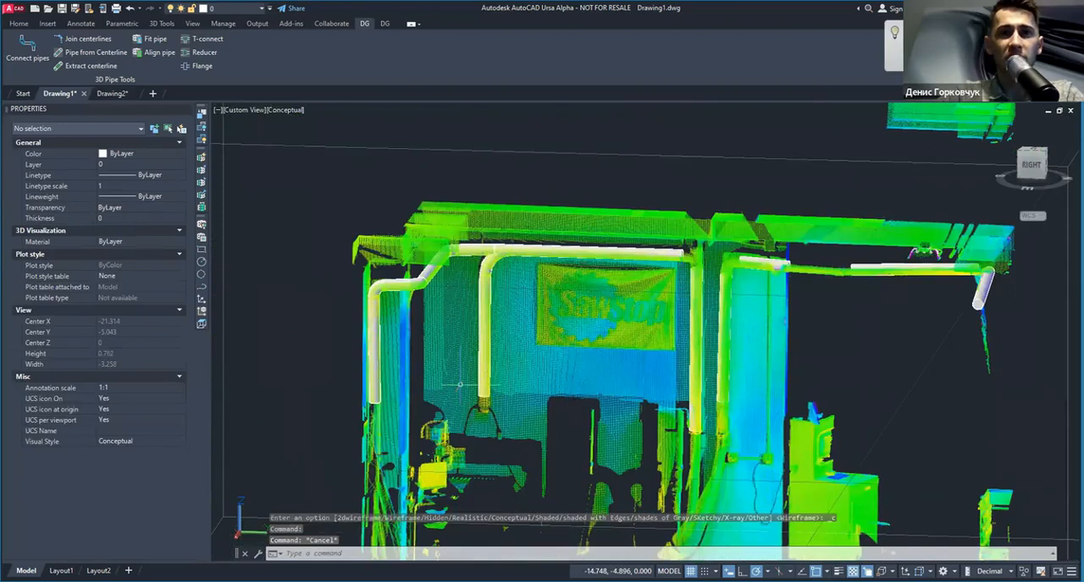
# Step: Stretch the lower end of the branch pipe beside the SawStop banner down to the end of the scanned pipe
pyautogui.scroll(6, 460, 385)
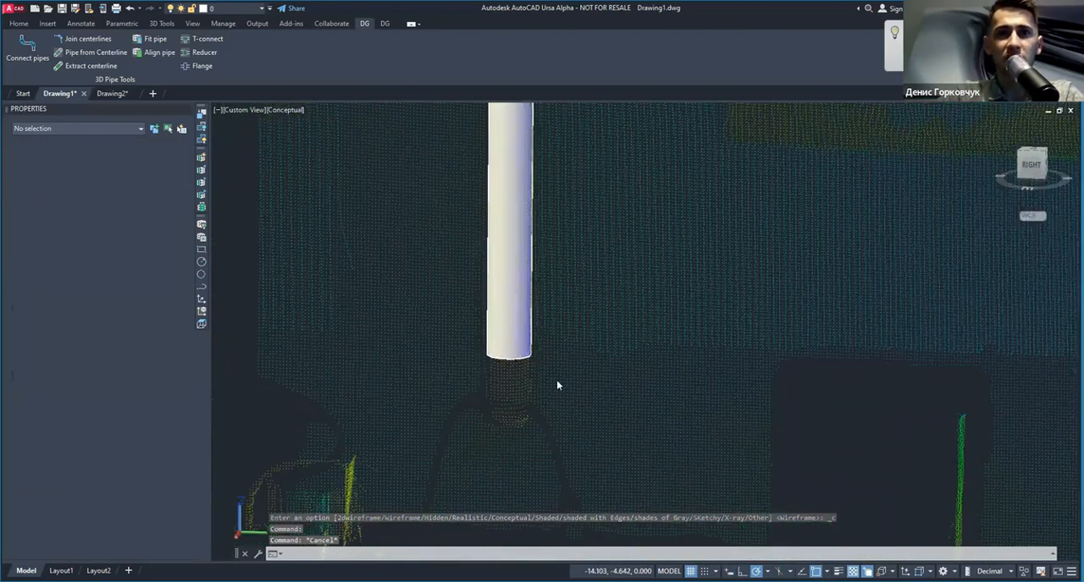
pyautogui.click(556, 388)
pyautogui.click(563, 389)
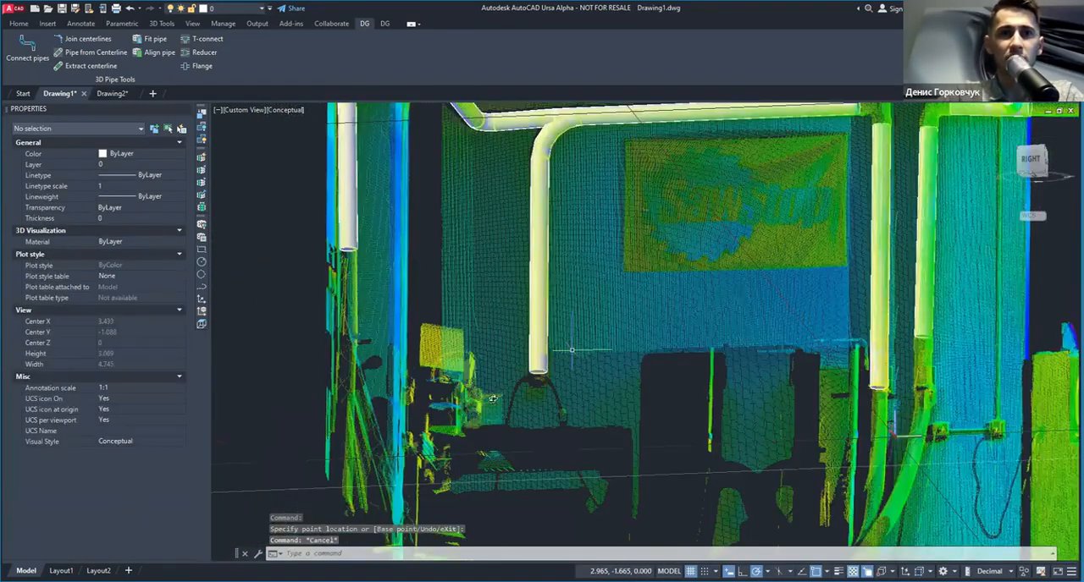
pyautogui.keyDown('shift'); pyautogui.moveTo(486, 397); pyautogui.dragTo(440, 393, button='middle'); pyautogui.keyUp('shift')
pyautogui.keyDown('shift'); pyautogui.moveTo(637, 178); pyautogui.dragTo(676, 204, button='middle'); pyautogui.keyUp('shift')
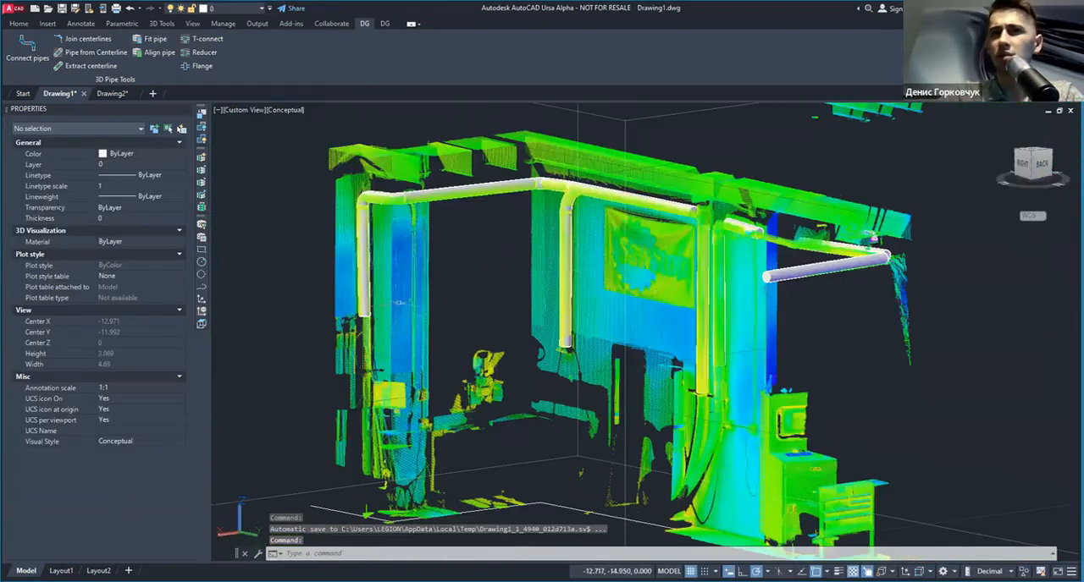
# Step: Stretch the lower end of the far vertical pipe down along the scanned pipe
pyautogui.scroll(5, 373, 324)
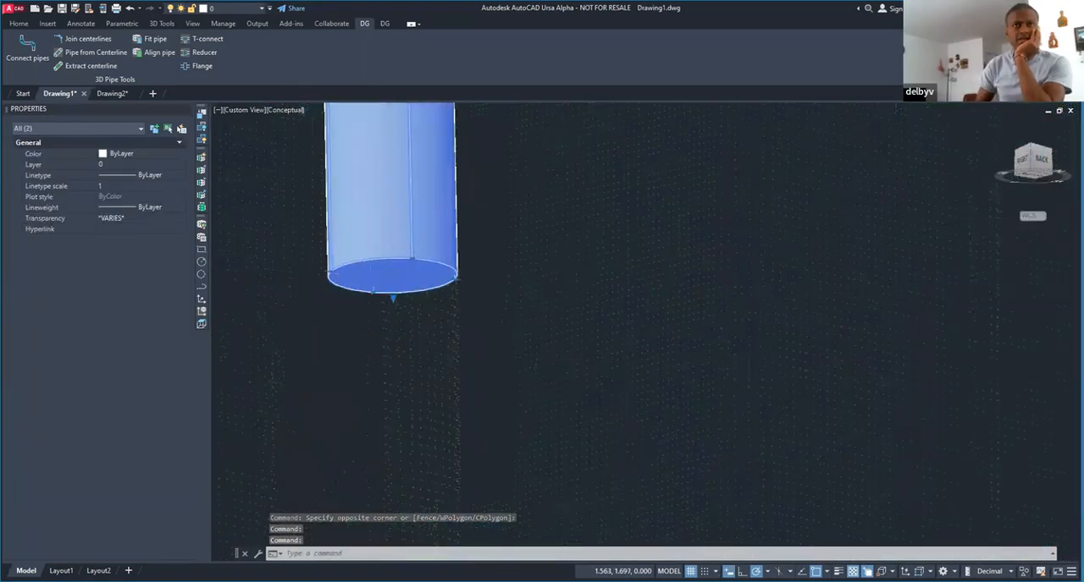
pyautogui.scroll(2, 382, 282)
pyautogui.click(399, 304)
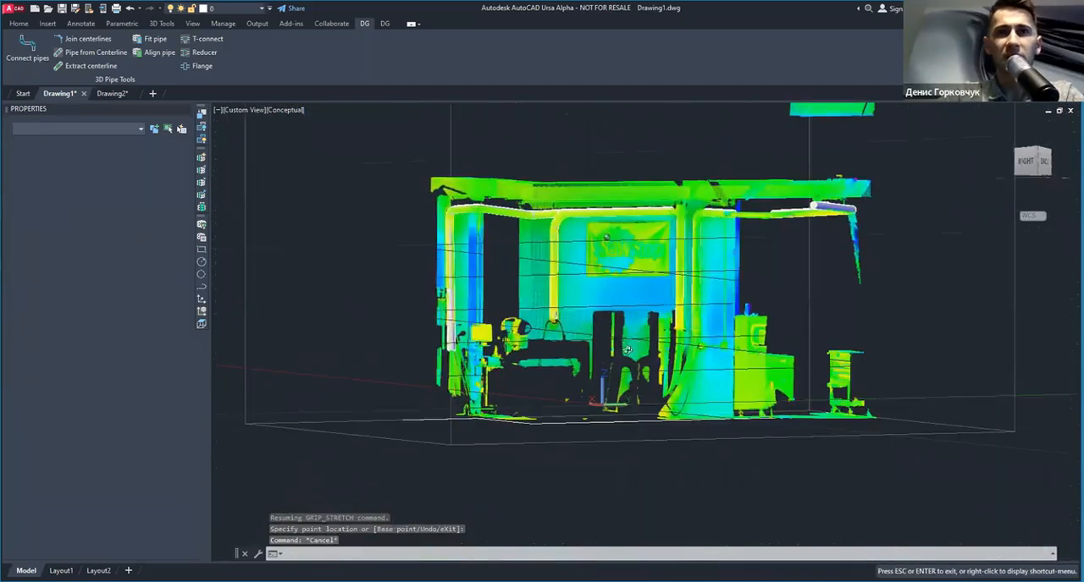
pyautogui.scroll(5, 593, 322)
pyautogui.press('Escape')
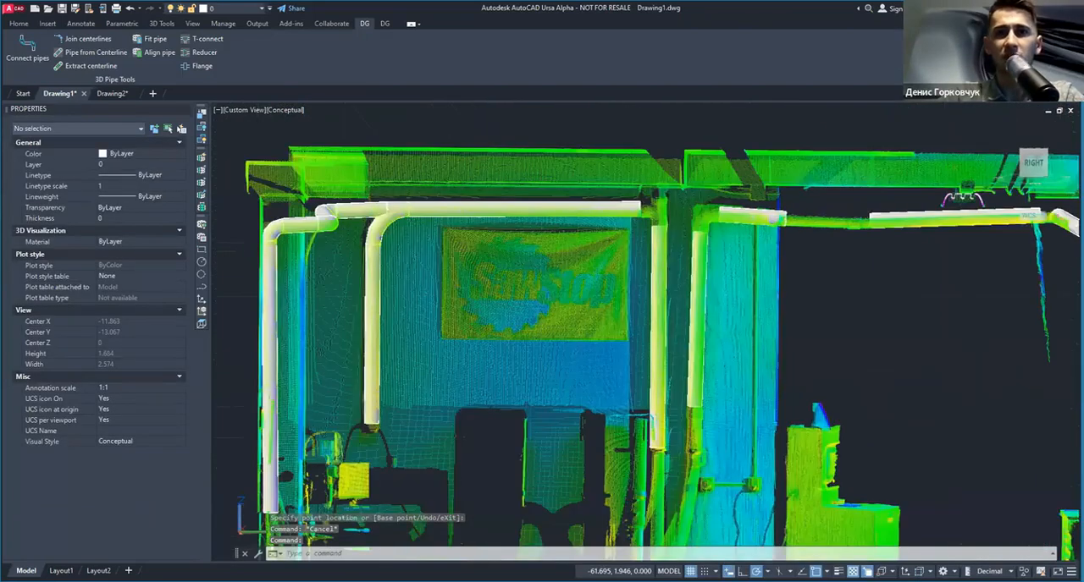
# Step: Adjust the lower end of the vertical pipe between the SawStop banner and the neighbouring column to the scan
pyautogui.scroll(3, 671, 203)
pyautogui.moveTo(669, 538); pyautogui.dragTo(601, 284, button='middle')
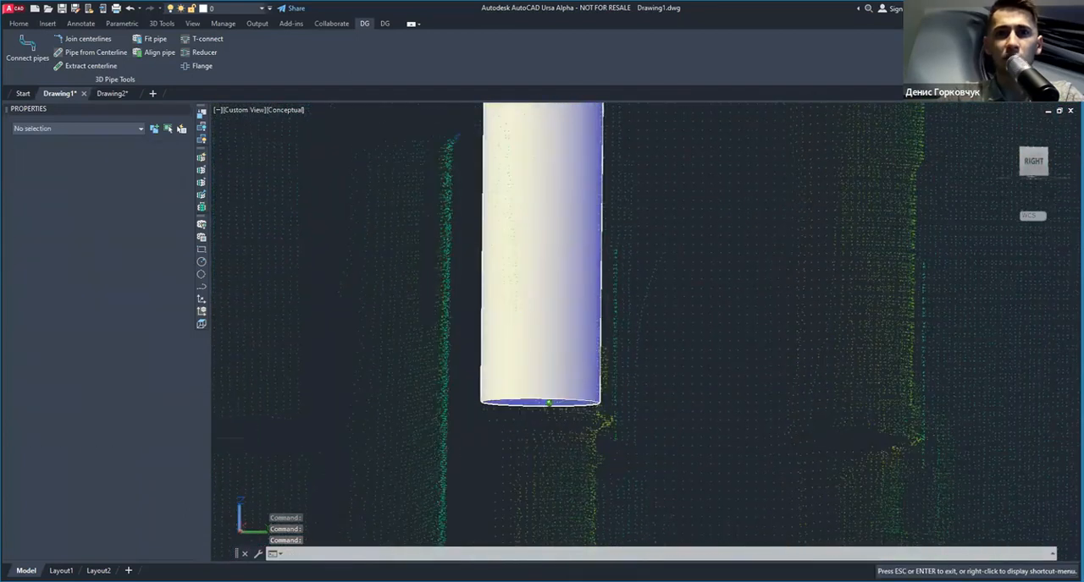
pyautogui.click(597, 406)
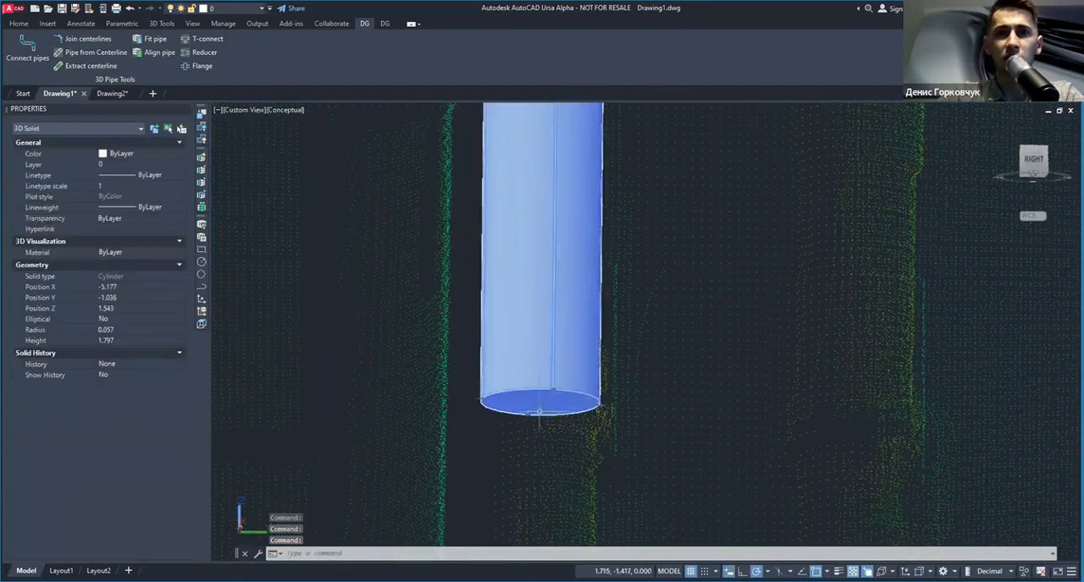
pyautogui.click(539, 412)
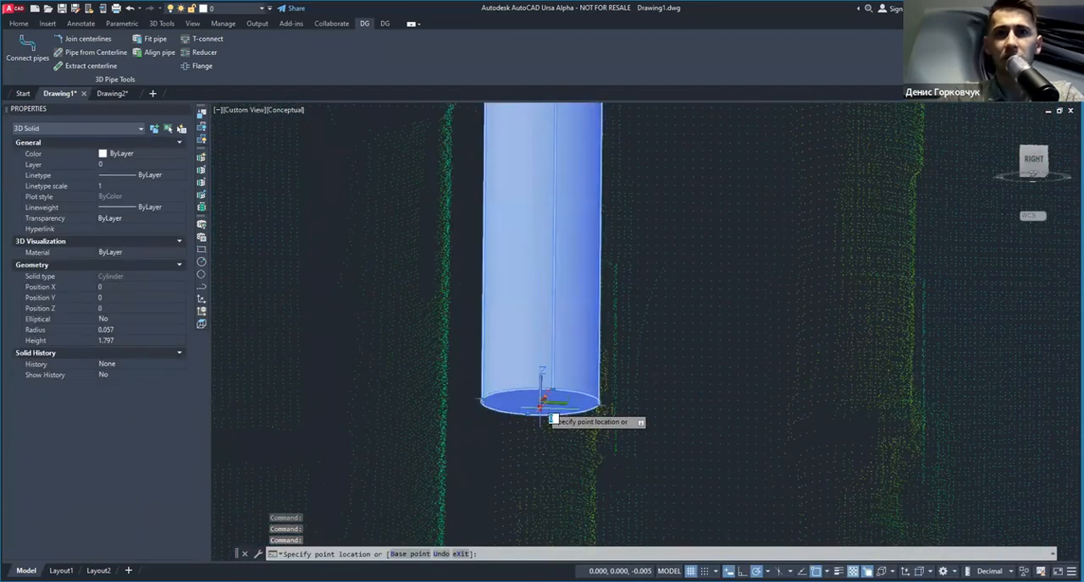
pyautogui.press('Escape')
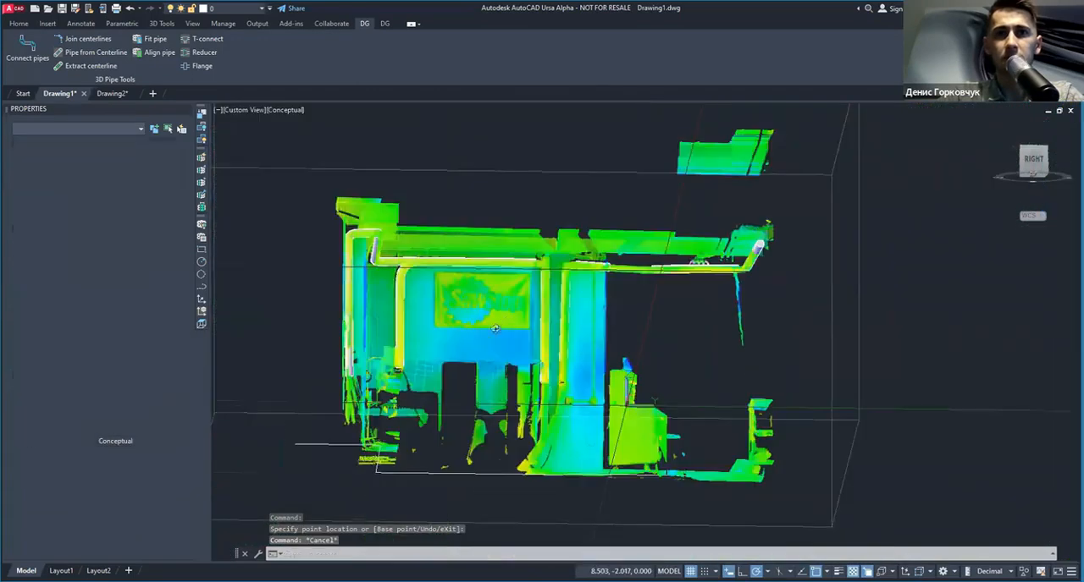
pyautogui.keyDown('shift'); pyautogui.moveTo(542, 338); pyautogui.dragTo(441, 325, button='middle'); pyautogui.keyUp('shift')
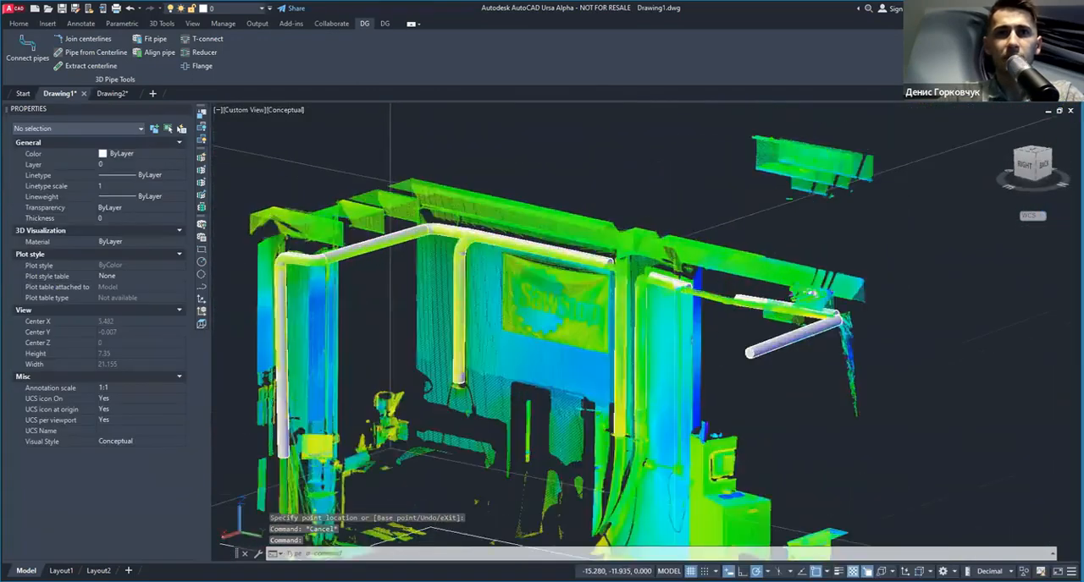
# Step: Connect the column's vertical pipe, the short horizontal pipe and the long pipe beyond it with elbows
pyautogui.scroll(4, 390, 246)
pyautogui.moveTo(759, 304); pyautogui.dragTo(582, 310, button='middle')
pyautogui.scroll(3, 695, 284)
pyautogui.scroll(2, 742, 275)
pyautogui.scroll(-5, 581, 310)
pyautogui.moveTo(710, 348); pyautogui.dragTo(514, 313, button='middle')
pyautogui.moveTo(581, 343)
pyautogui.keyDown('shift'); pyautogui.mouseDown(button='middle')
pyautogui.moveTo(572, 342)
pyautogui.moveTo(623, 354)
pyautogui.moveTo(564, 341)
pyautogui.mouseUp(button='middle'); pyautogui.keyUp('shift')
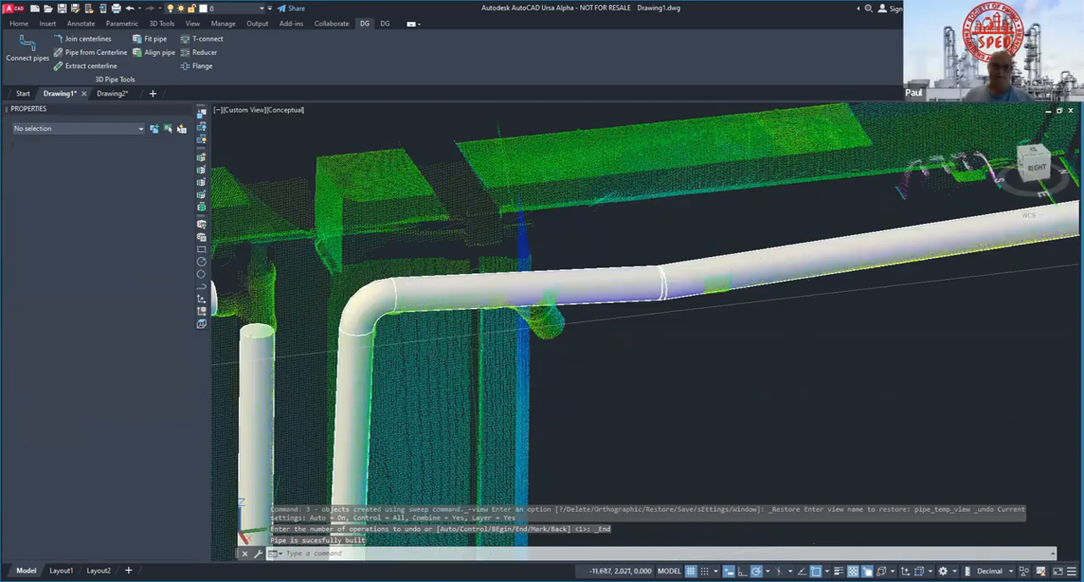
pyautogui.moveTo(578, 348); pyautogui.dragTo(456, 321, button='middle')
pyautogui.keyDown('shift'); pyautogui.moveTo(445, 274); pyautogui.dragTo(526, 312, button='middle'); pyautogui.keyUp('shift')
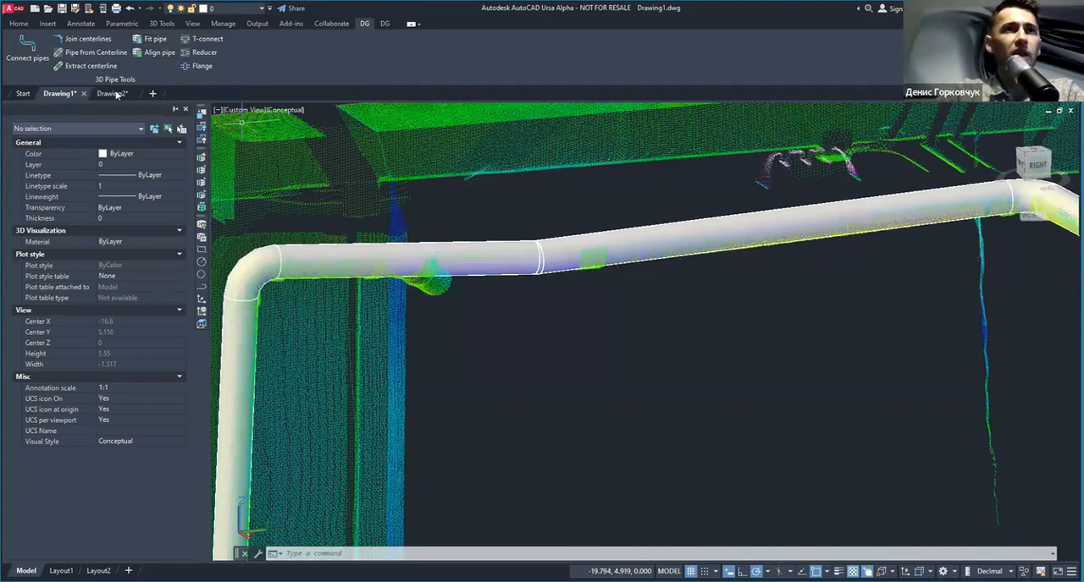
# Step: Extract the centerlines of the two pipes meeting at the slight bend and erase the source solids
pyautogui.click(95, 66)
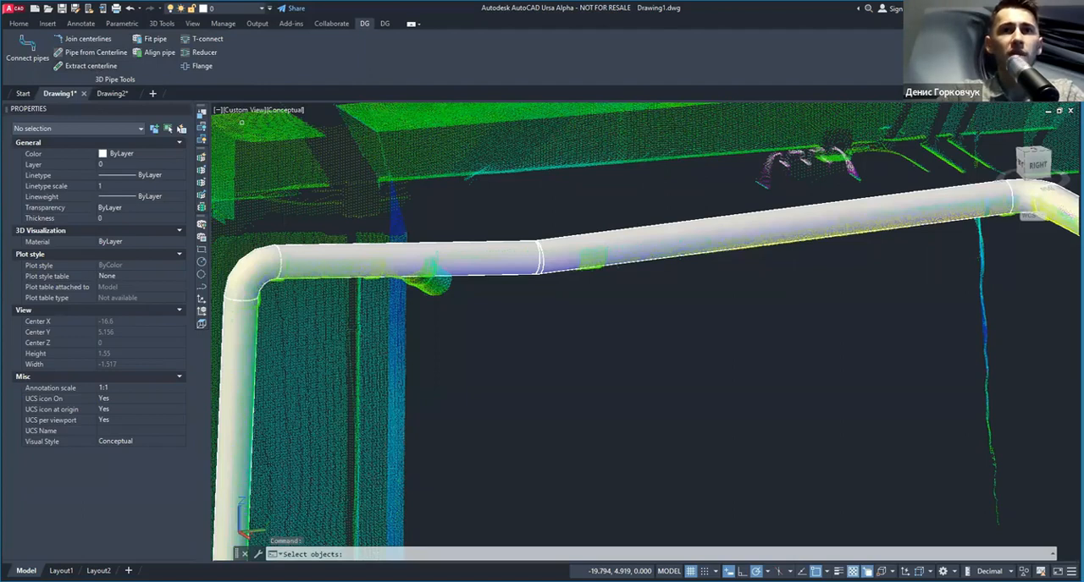
pyautogui.press('Return')
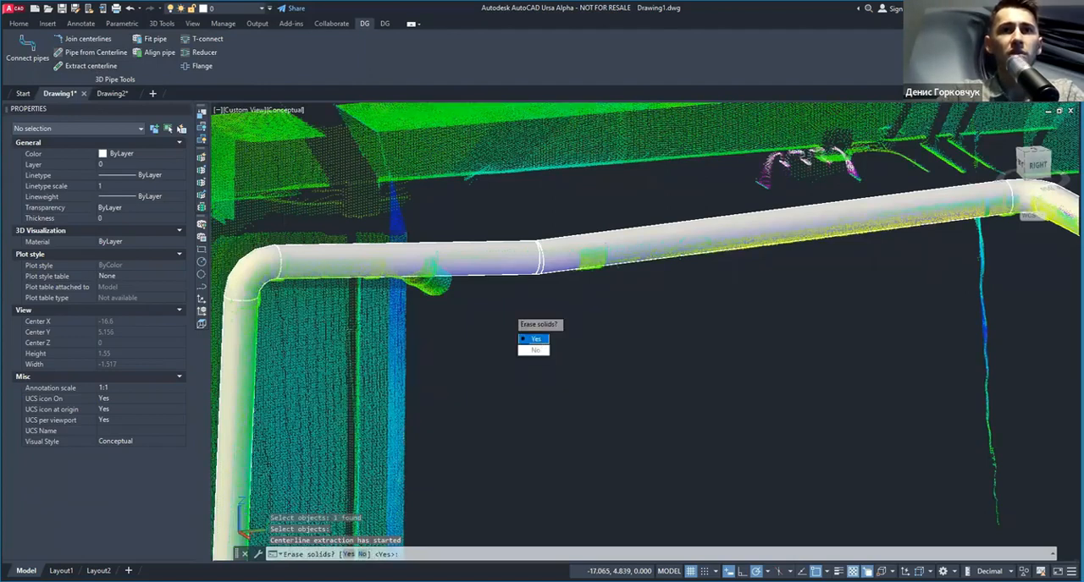
pyautogui.press('Return')
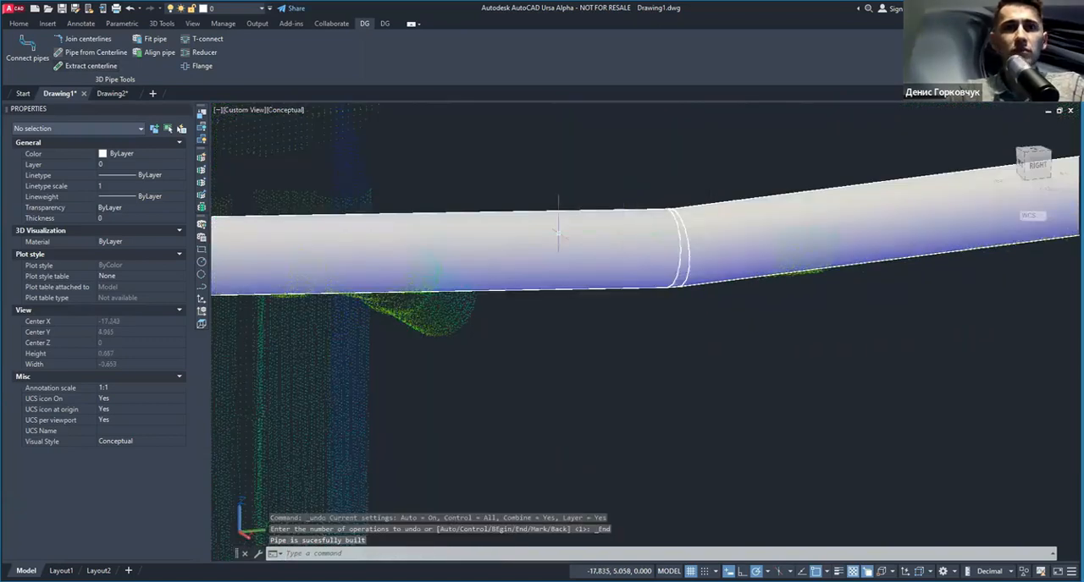
# Step: Inspect the pipes rebuilt from the extracted centerlines around the slight bend, and undo the rebuild
pyautogui.scroll(-2, 558, 232)
pyautogui.moveTo(486, 307); pyautogui.dragTo(556, 352, button='middle')
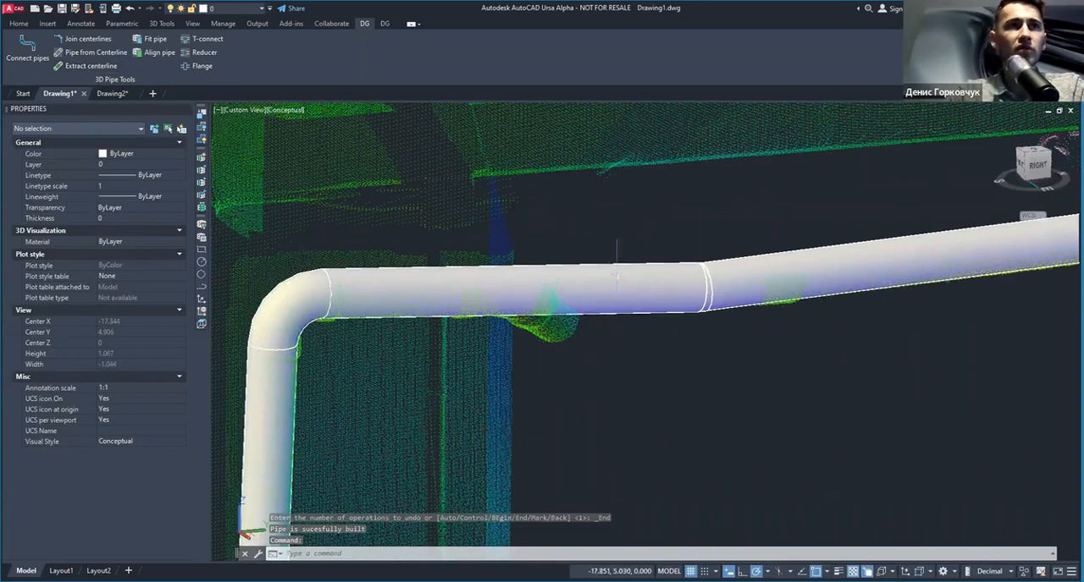
pyautogui.click(621, 270)
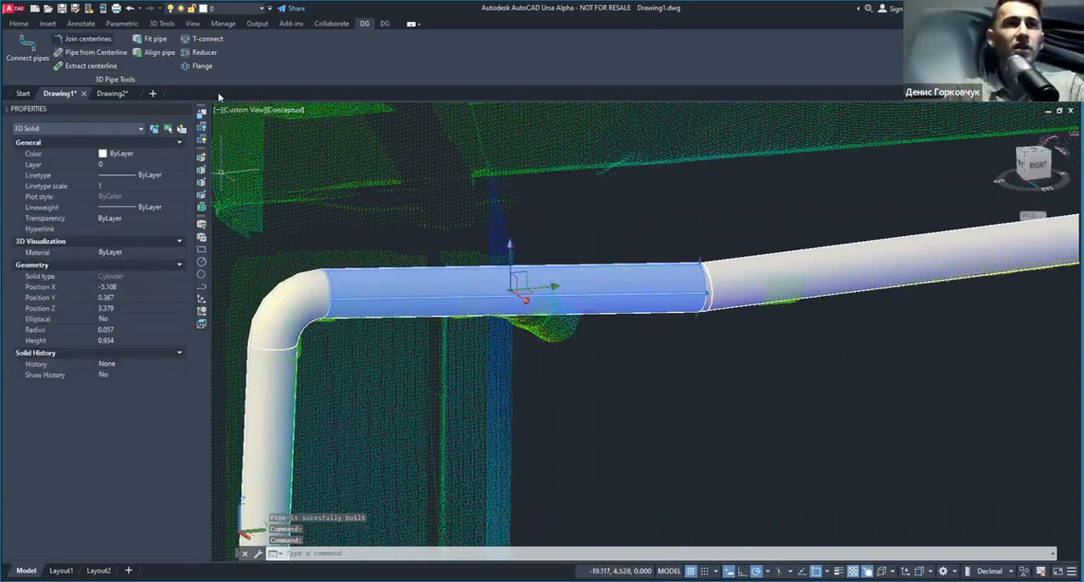
pyautogui.scroll(-3, 450, 229)
pyautogui.scroll(4, 713, 307)
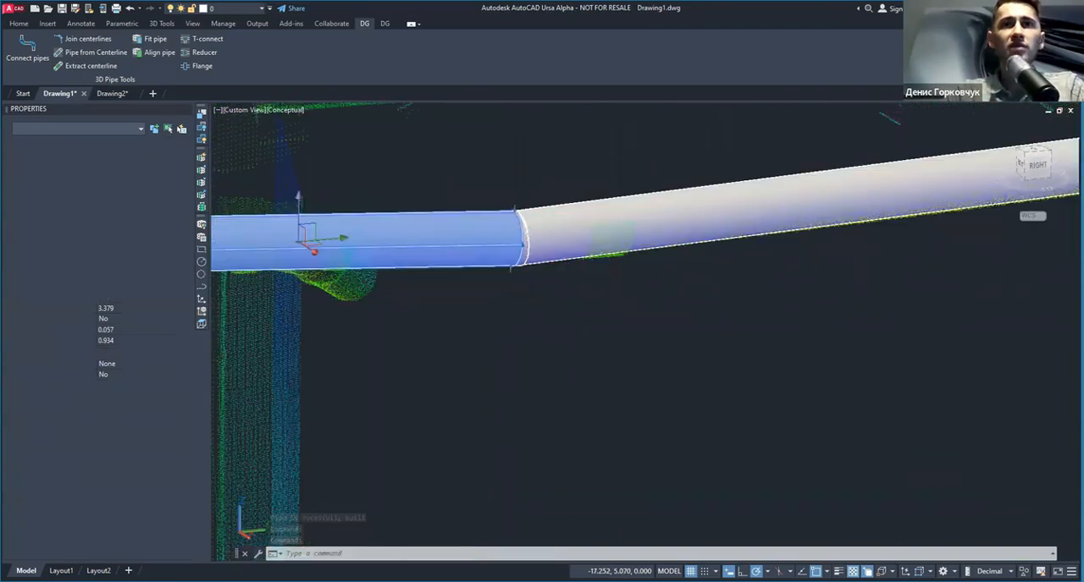
pyautogui.press('Escape')
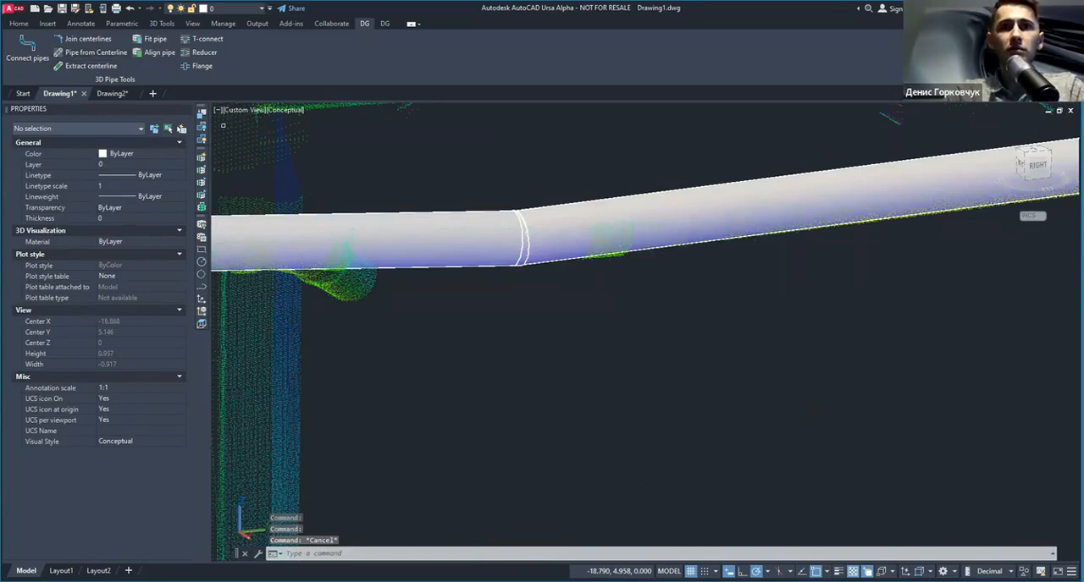
pyautogui.hotkey('ctrl', 'z')
# Step: Erase the short elbow solid at the slight bend and join the two pipe centerlines there
pyautogui.click(492, 201)
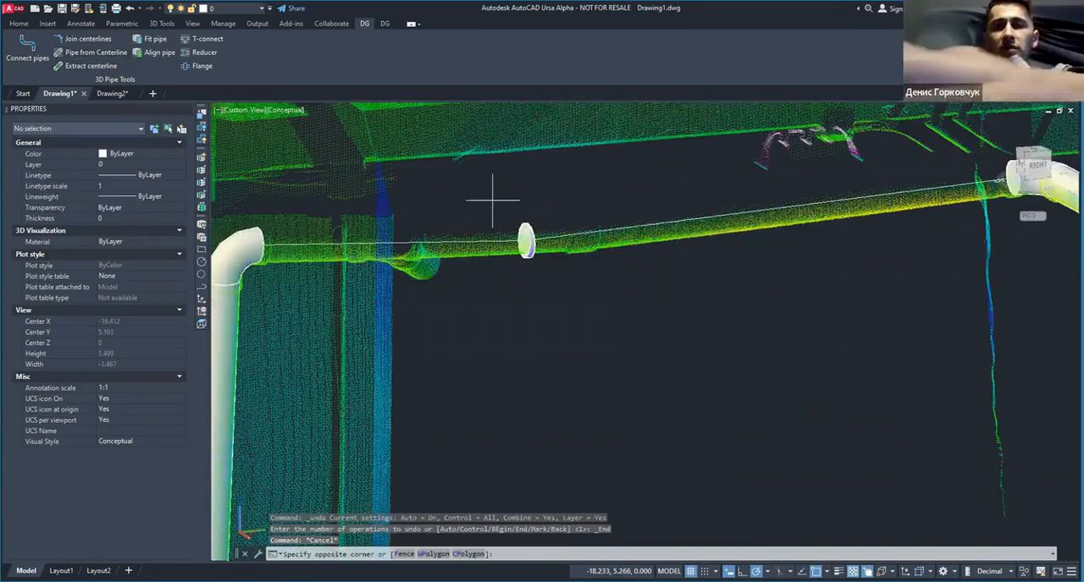
pyautogui.scroll(4, 494, 201)
pyautogui.click(587, 293)
pyautogui.press('Delete')
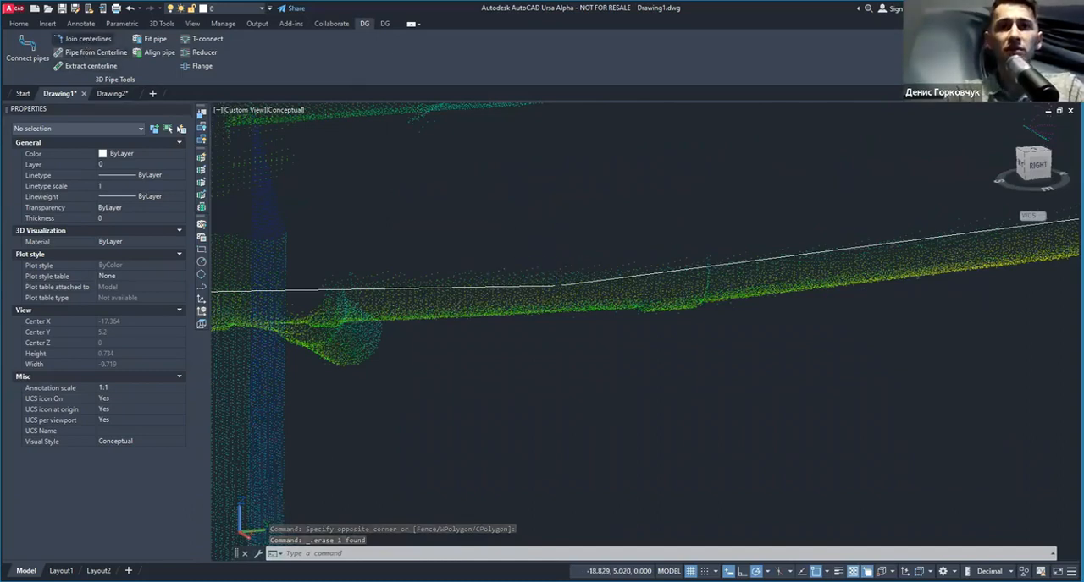
pyautogui.click(84, 39)
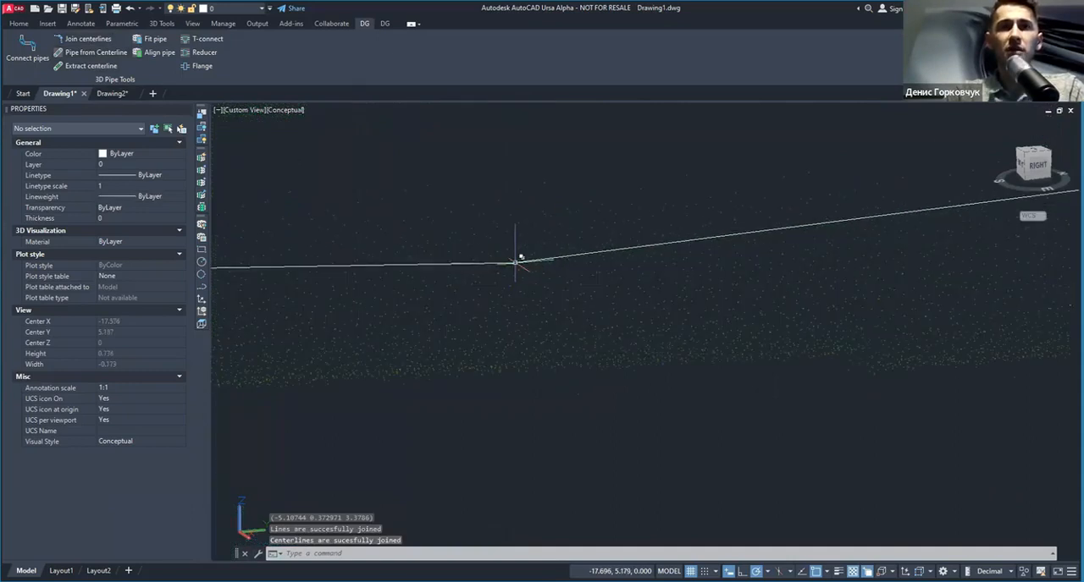
pyautogui.press('Escape')
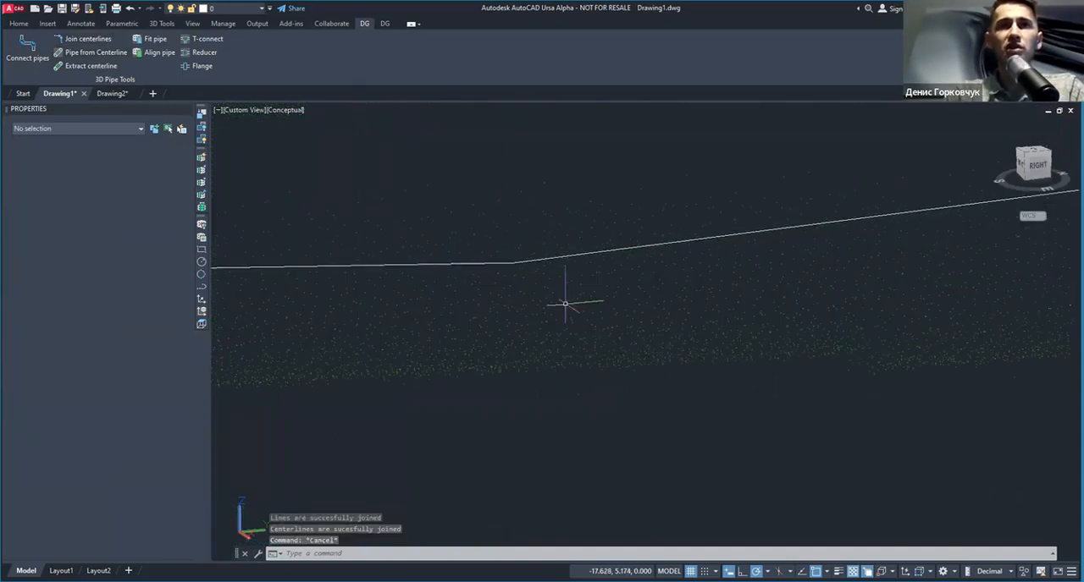
# Step: Examine the joined centerline along the scanned pipe run and the unmodelled branch beside the elbow
pyautogui.scroll(-4, 564, 302)
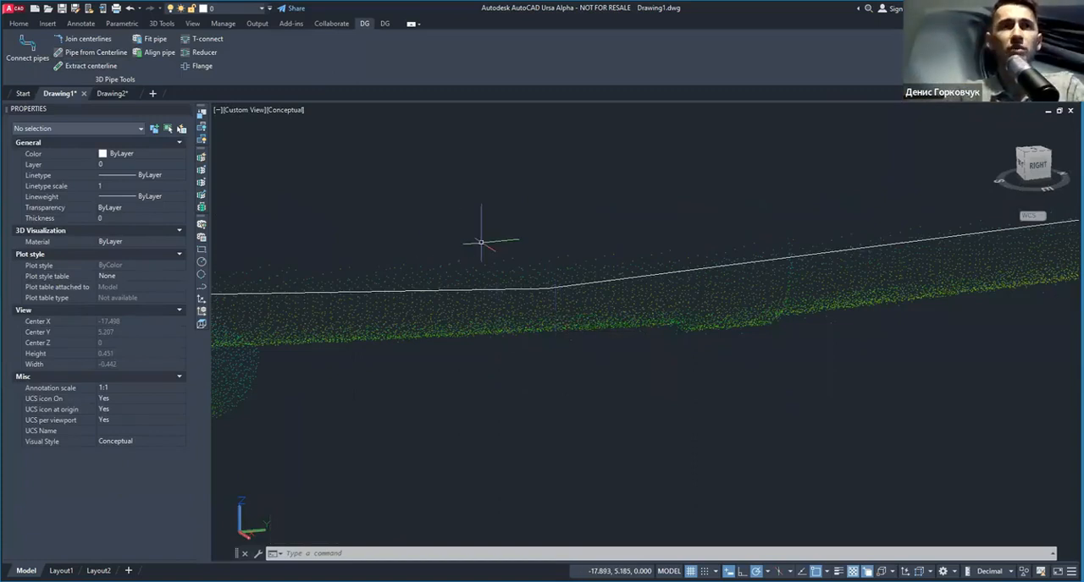
pyautogui.scroll(-10, 480, 242)
pyautogui.scroll(4, 455, 250)
pyautogui.keyDown('shift'); pyautogui.moveTo(454, 250); pyautogui.dragTo(457, 320, button='middle'); pyautogui.keyUp('shift')
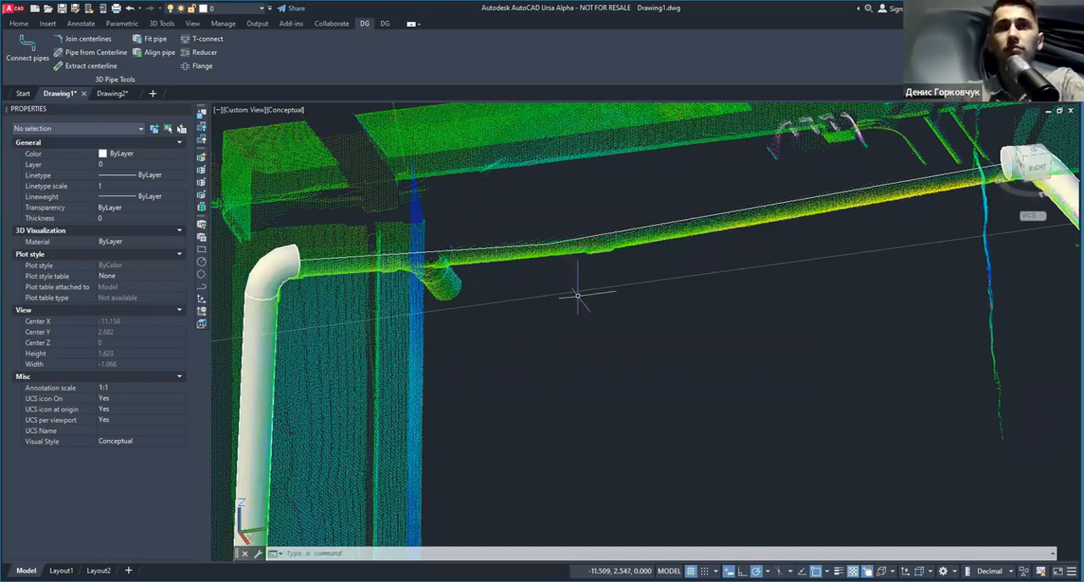
pyautogui.keyDown('shift'); pyautogui.moveTo(590, 271); pyautogui.dragTo(707, 343, button='middle'); pyautogui.keyUp('shift')
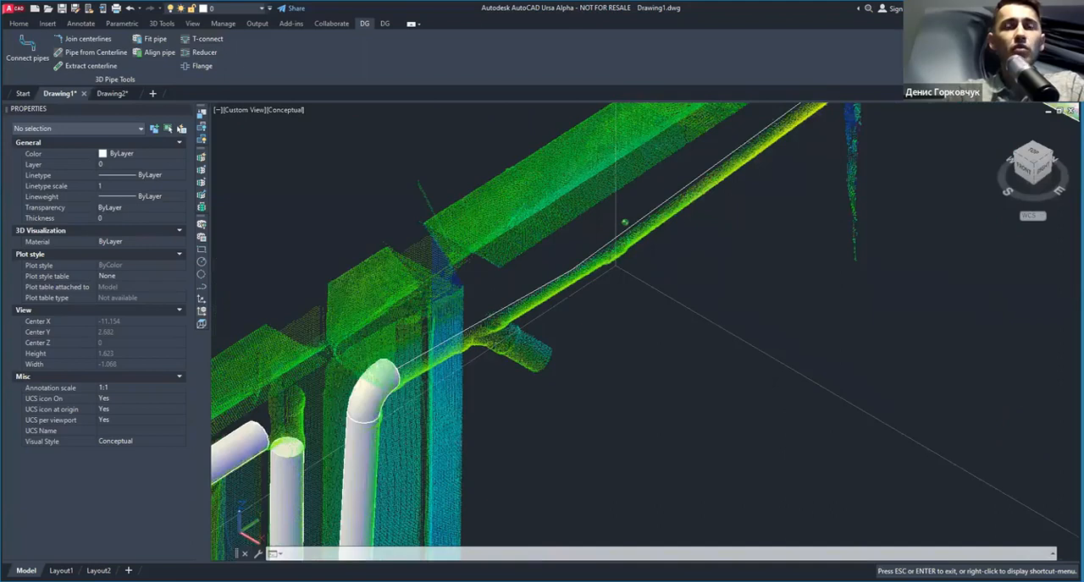
pyautogui.scroll(2, 478, 360)
pyautogui.scroll(2, 478, 356)
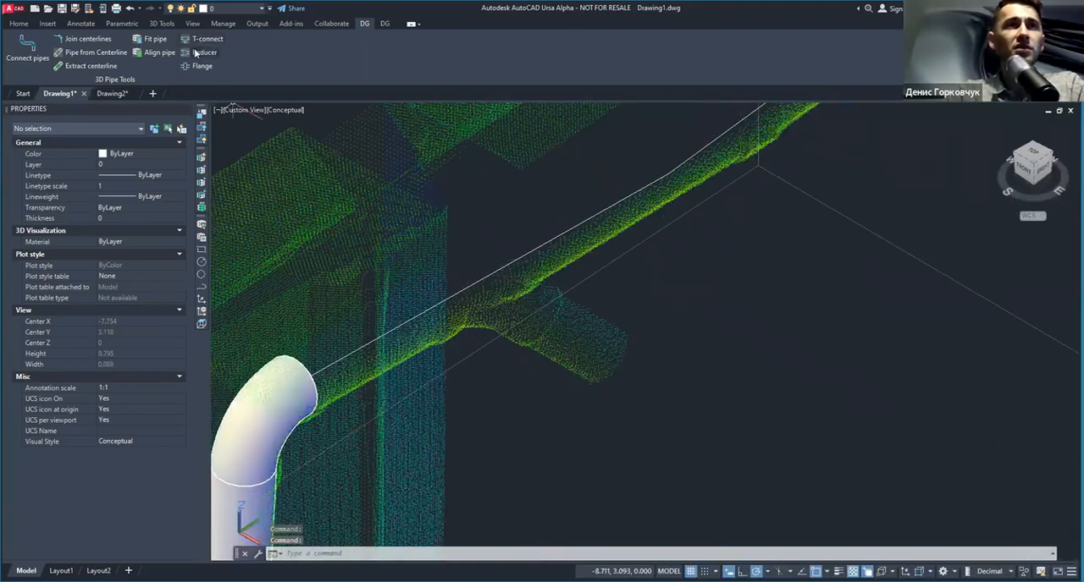
pyautogui.scroll(-5, 304, 178)
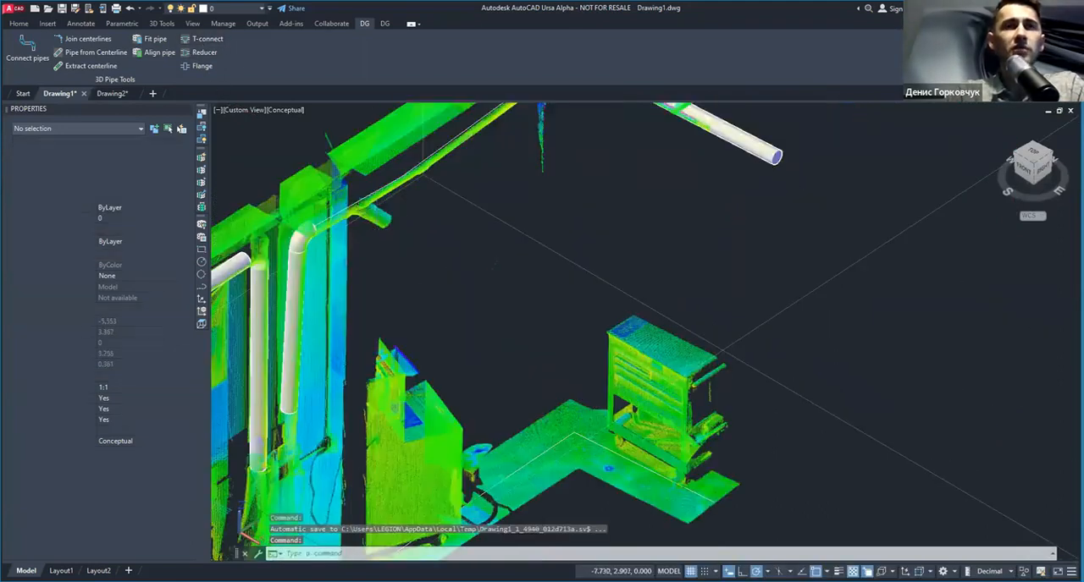
pyautogui.moveTo(305, 179); pyautogui.dragTo(358, 222, button='middle')
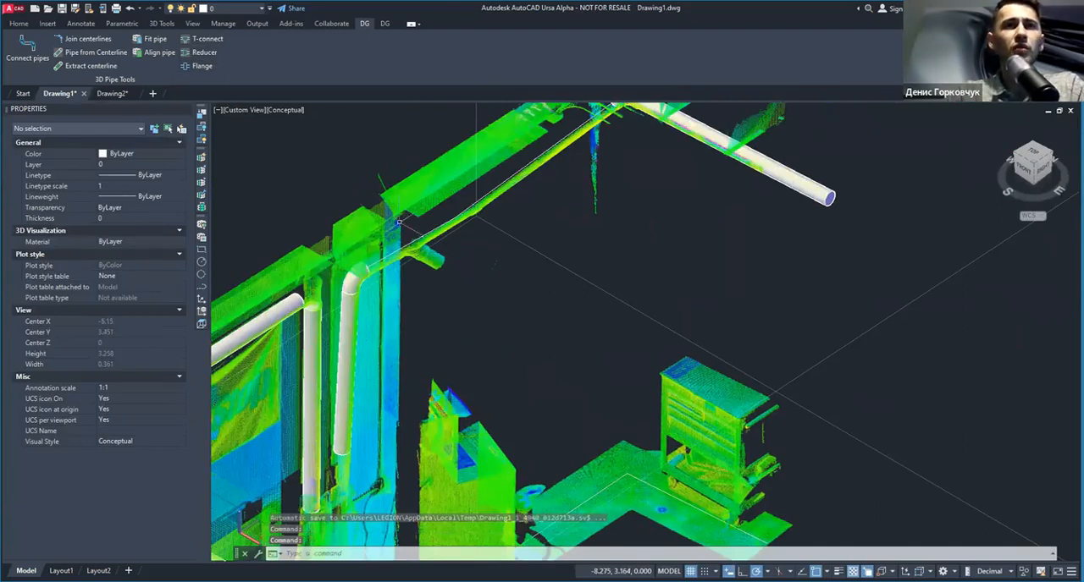
# Step: Fit pipes to the scanned run beside the column's elbow and to the branch leaving it
pyautogui.scroll(3, 392, 218)
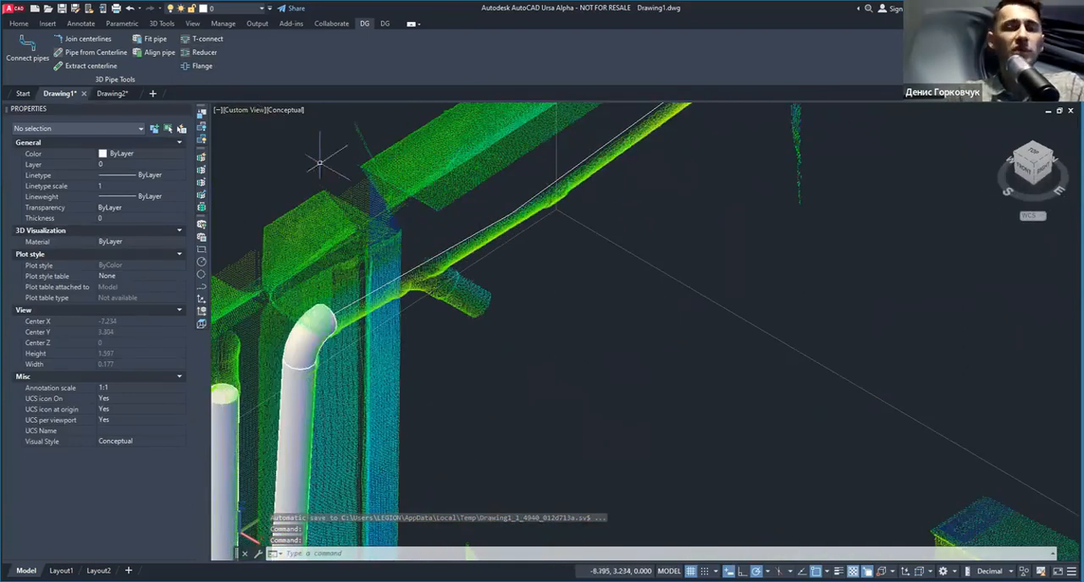
pyautogui.click(201, 39)
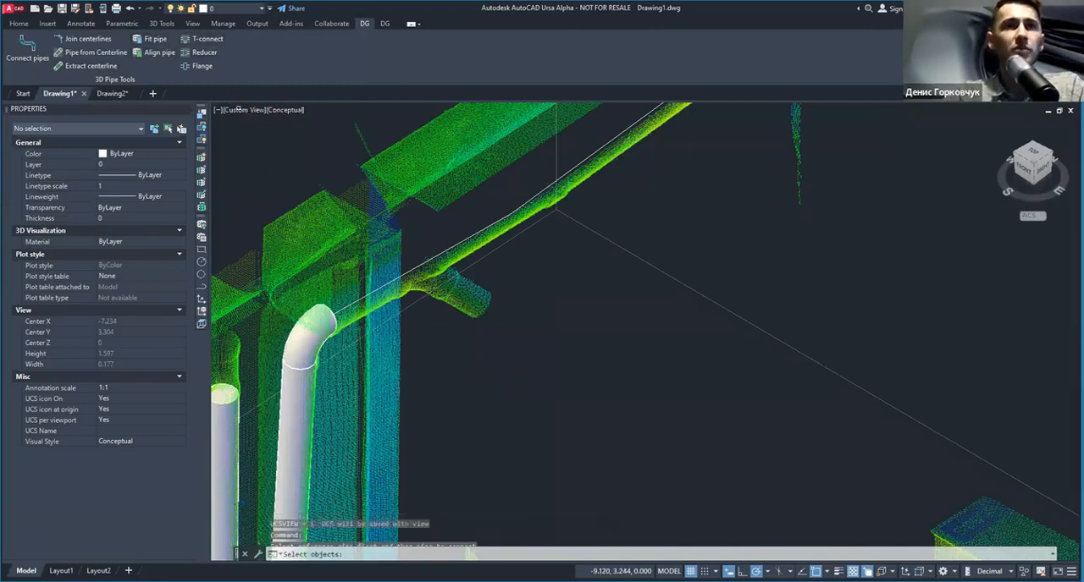
pyautogui.click(139, 42)
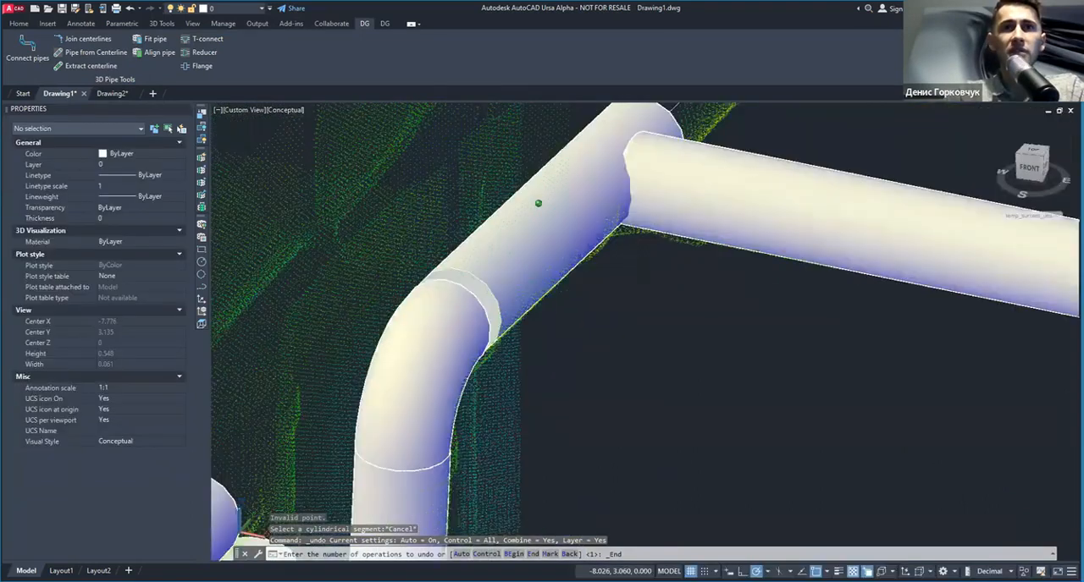
# Step: Connect the branch pipe to the short run pipe with a T-connection, using the run pipe as reference
pyautogui.scroll(-3, 643, 210)
pyautogui.moveTo(643, 209); pyautogui.dragTo(420, 322, button='middle')
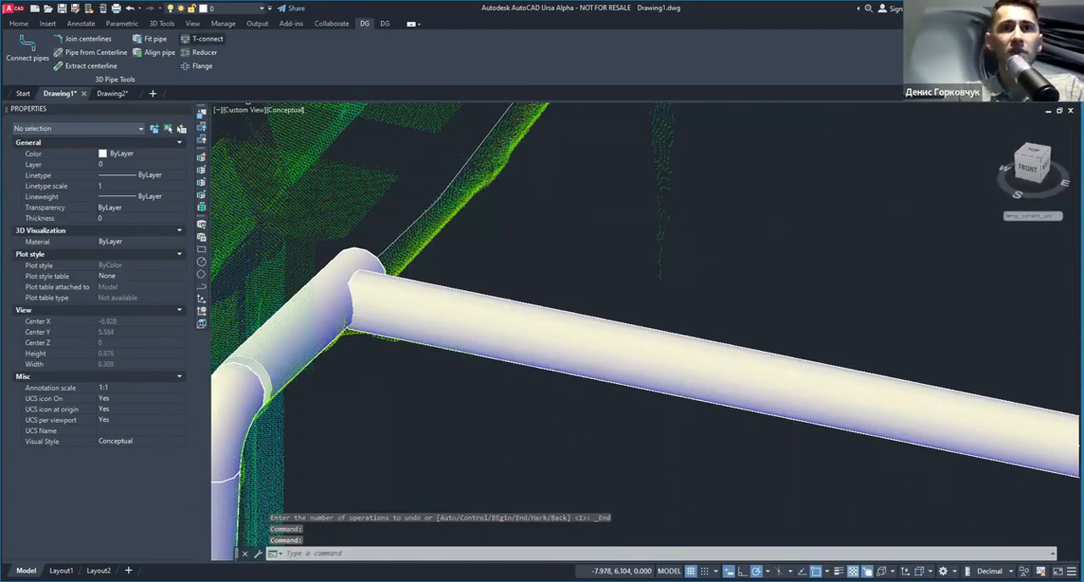
pyautogui.click(307, 318)
pyautogui.press('Return')
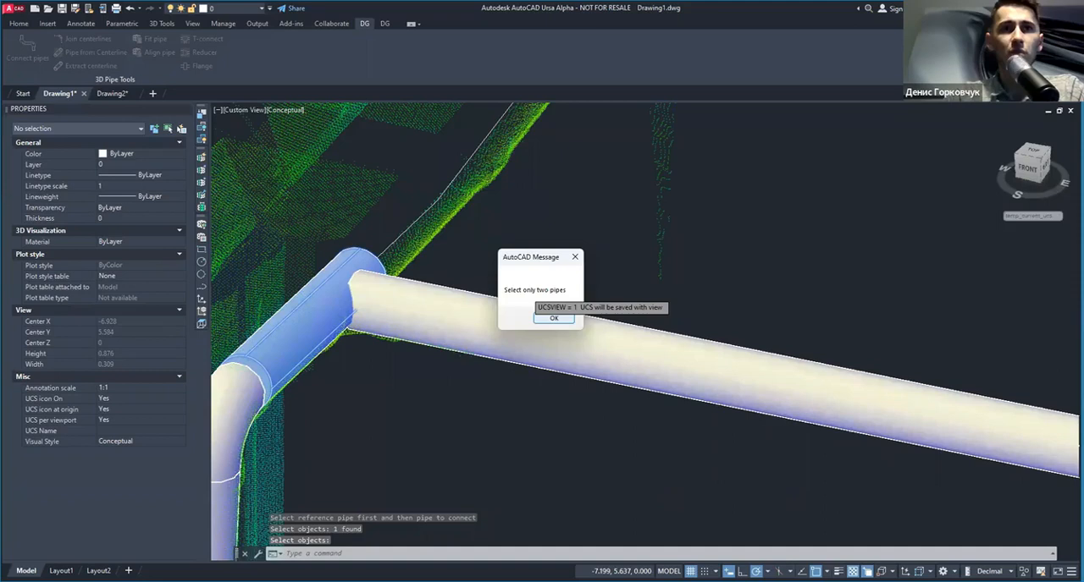
pyautogui.click(553, 317)
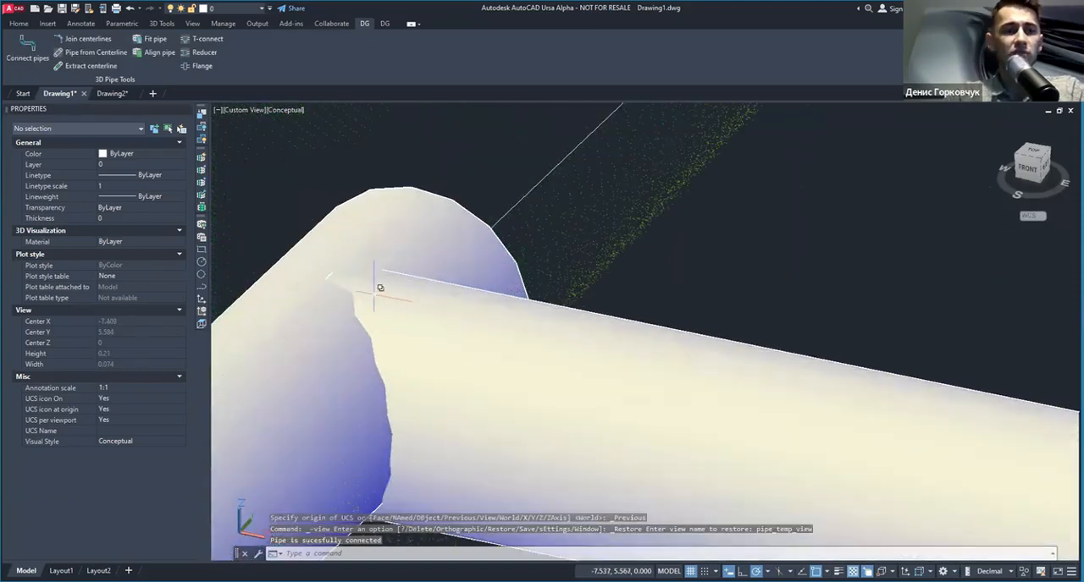
# Step: Examine the T-connection from several sides together with the remaining centerline and neighbouring pipes
pyautogui.scroll(-6, 375, 288)
pyautogui.keyDown('shift'); pyautogui.moveTo(401, 322); pyautogui.dragTo(276, 295, button='middle'); pyautogui.keyUp('shift')
pyautogui.keyDown('shift'); pyautogui.moveTo(276, 295); pyautogui.dragTo(380, 319); pyautogui.keyUp('shift')
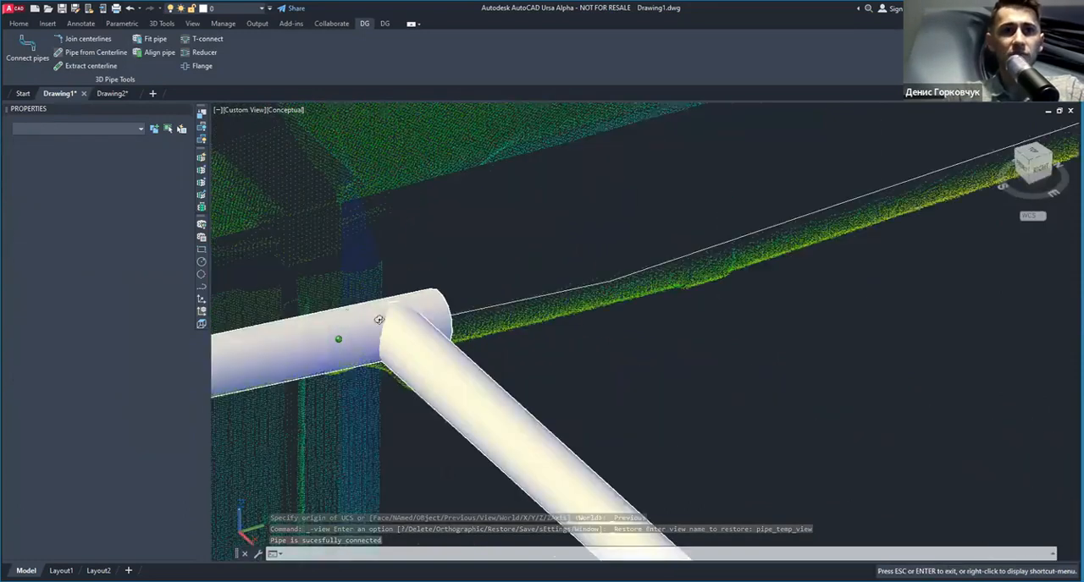
pyautogui.keyDown('shift'); pyautogui.moveTo(380, 319); pyautogui.dragTo(394, 322, button='middle'); pyautogui.keyUp('shift')
pyautogui.scroll(-3, 557, 365)
pyautogui.scroll(-3, 557, 365)
pyautogui.moveTo(557, 365); pyautogui.dragTo(450, 278, button='middle')
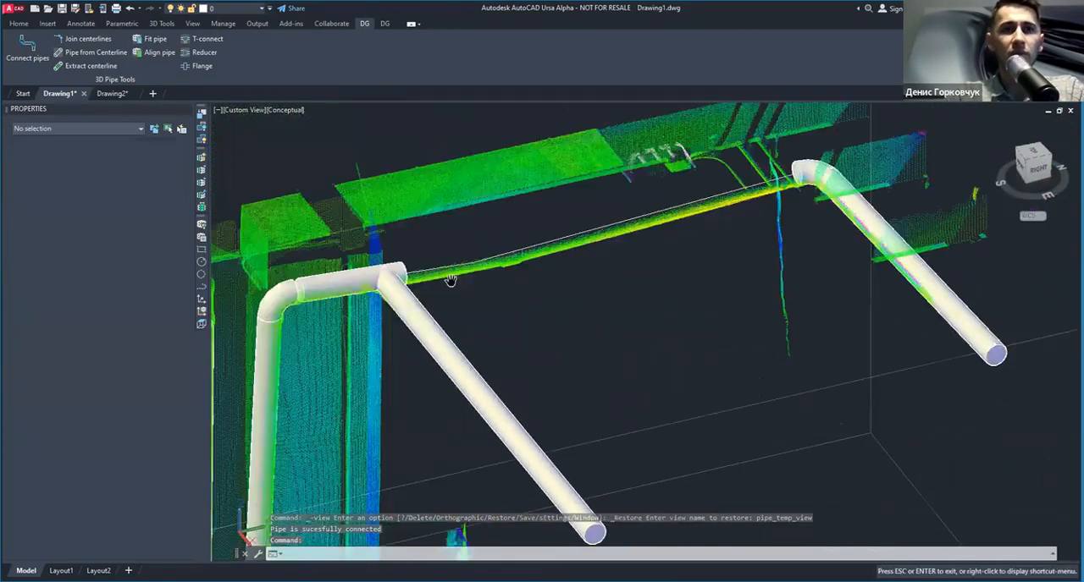
pyautogui.scroll(2, 503, 346)
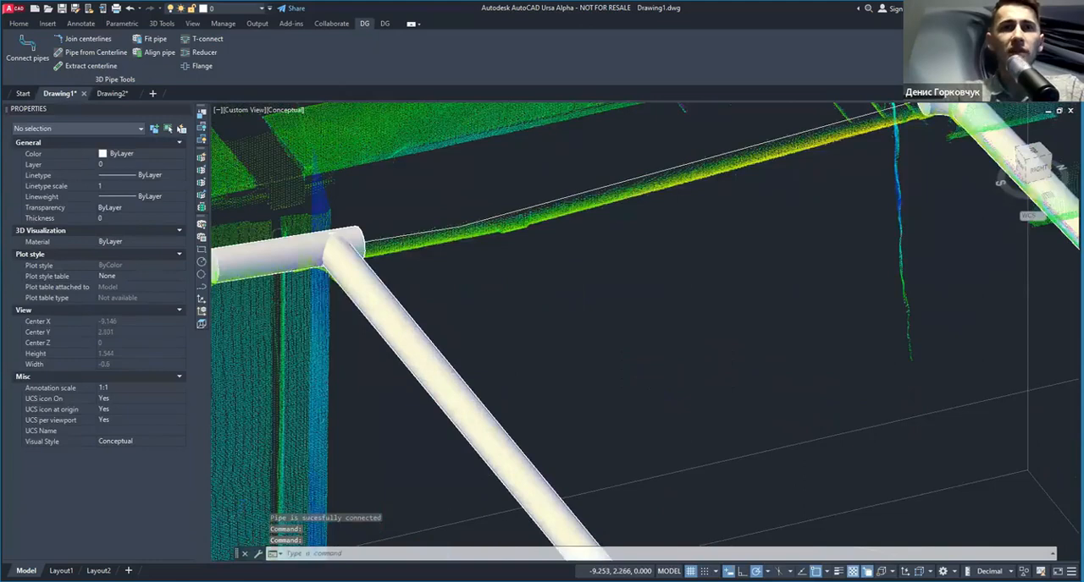
pyautogui.scroll(-4, 474, 326)
pyautogui.scroll(-2, 440, 304)
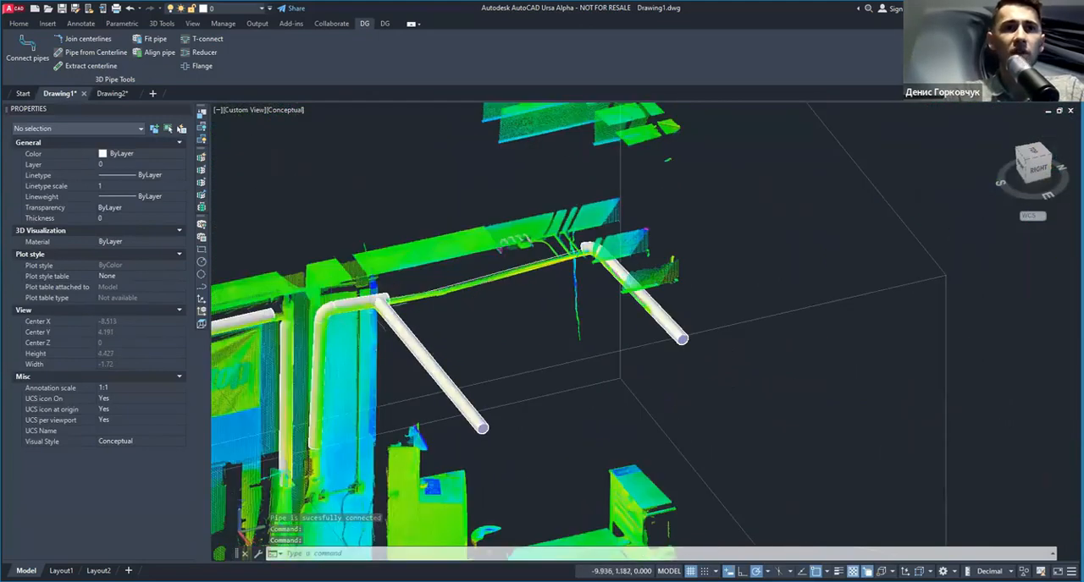
pyautogui.scroll(3, 261, 310)
pyautogui.moveTo(590, 316); pyautogui.dragTo(458, 336, button='middle')
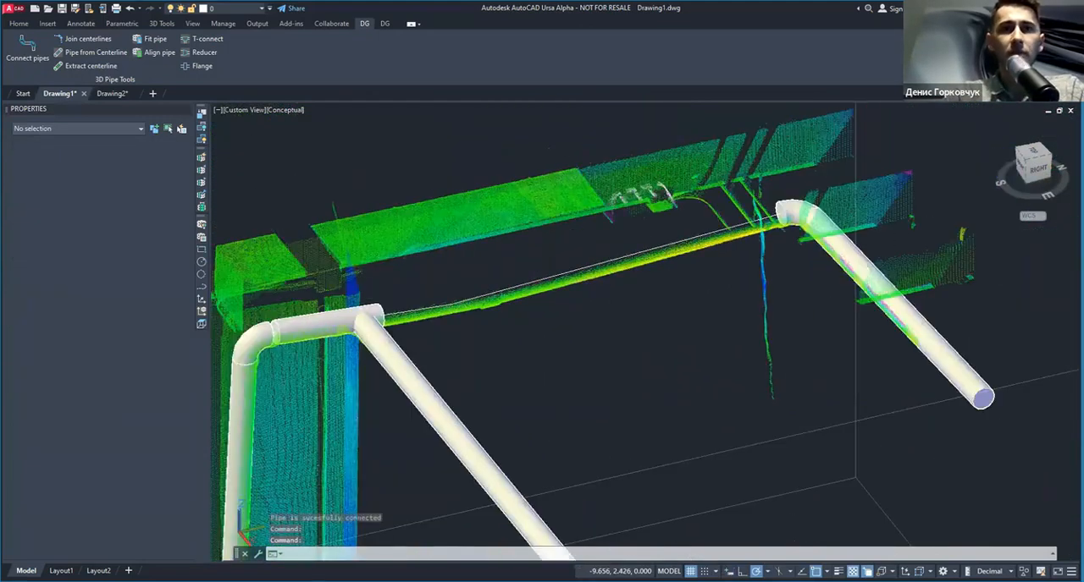
# Step: Build an oversized pipe with a radius of about 0.139 from the short centerline segment by the T-connection
pyautogui.scroll(5, 425, 305)
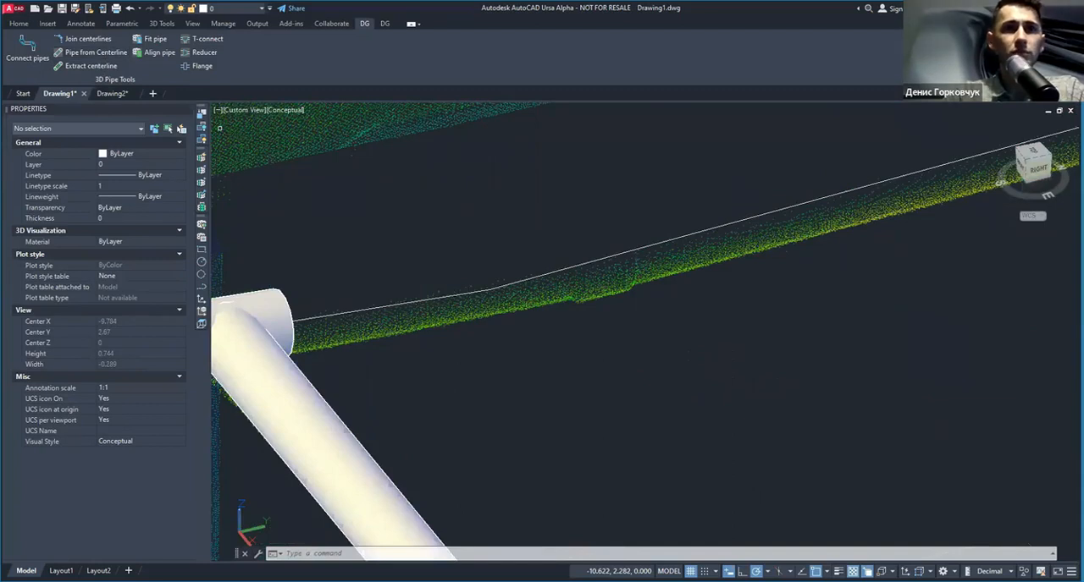
pyautogui.click(446, 298)
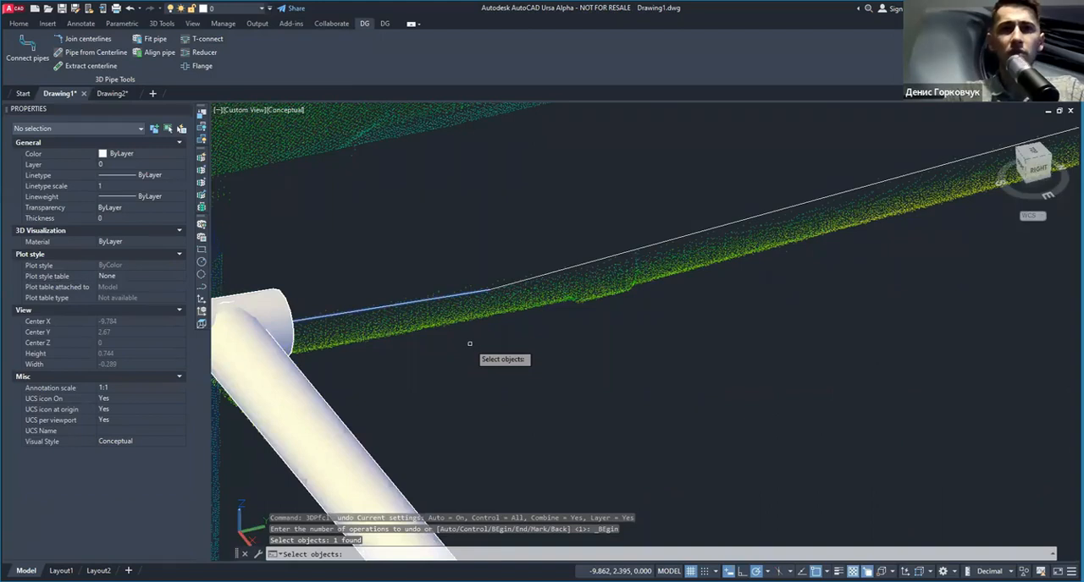
pyautogui.press('Return')
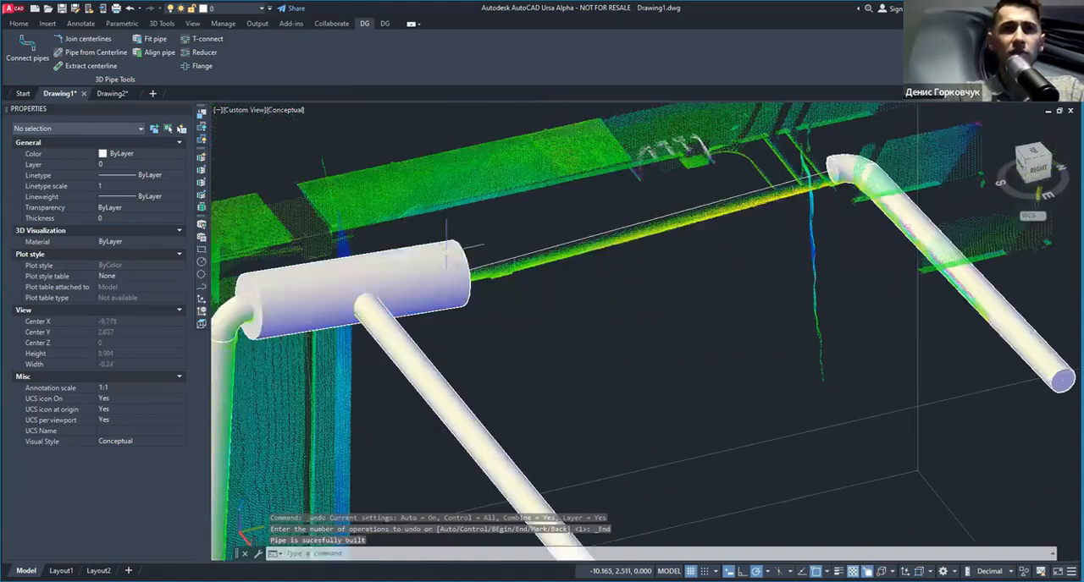
# Step: Switch to the Wireframe visual style and shorten the oversized pipe from its elbow-side end past the T-connection
pyautogui.click(288, 110)
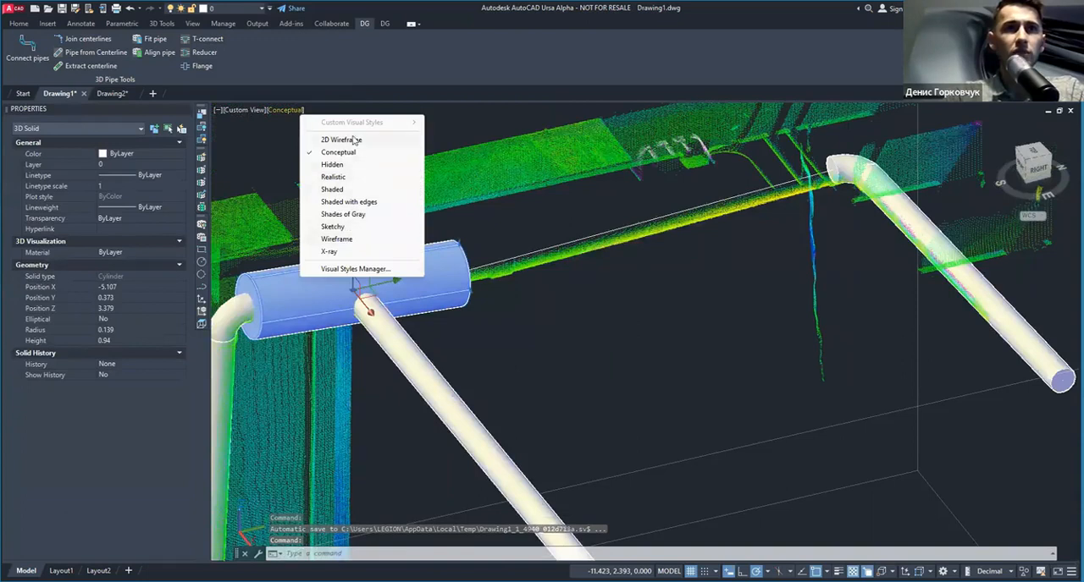
pyautogui.click(339, 240)
pyautogui.scroll(5, 669, 178)
pyautogui.click(668, 178)
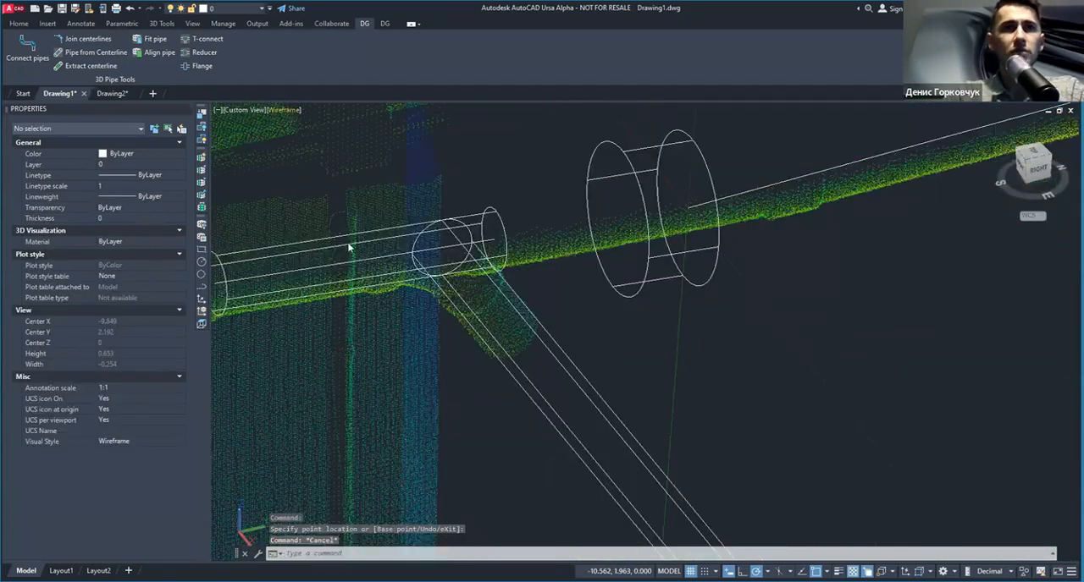
# Step: Restore the Conceptual visual style, align the oversized pipe with the run pipe and join them with a reducer
pyautogui.click(285, 111)
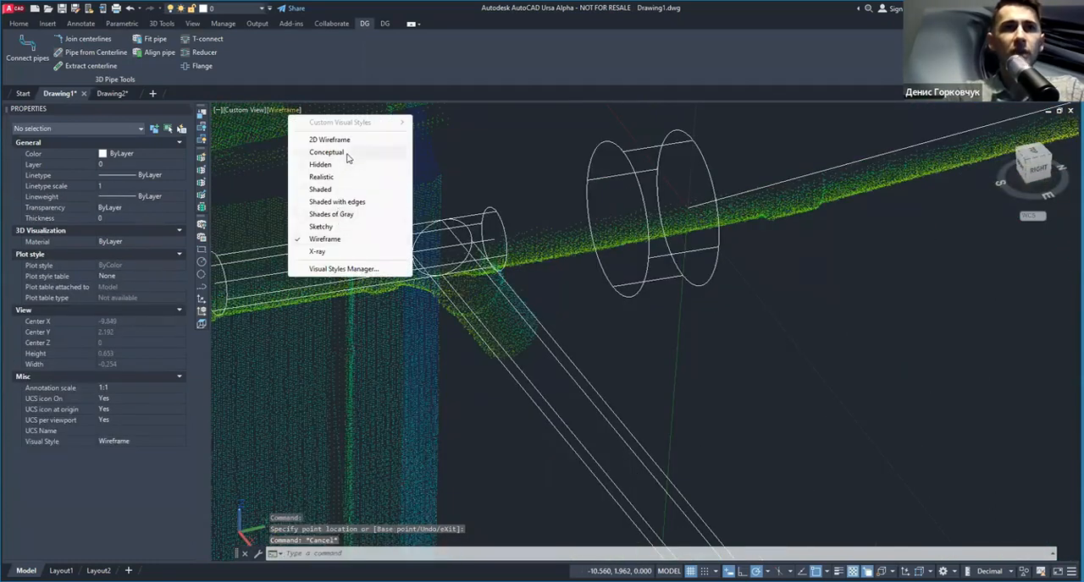
pyautogui.click(346, 152)
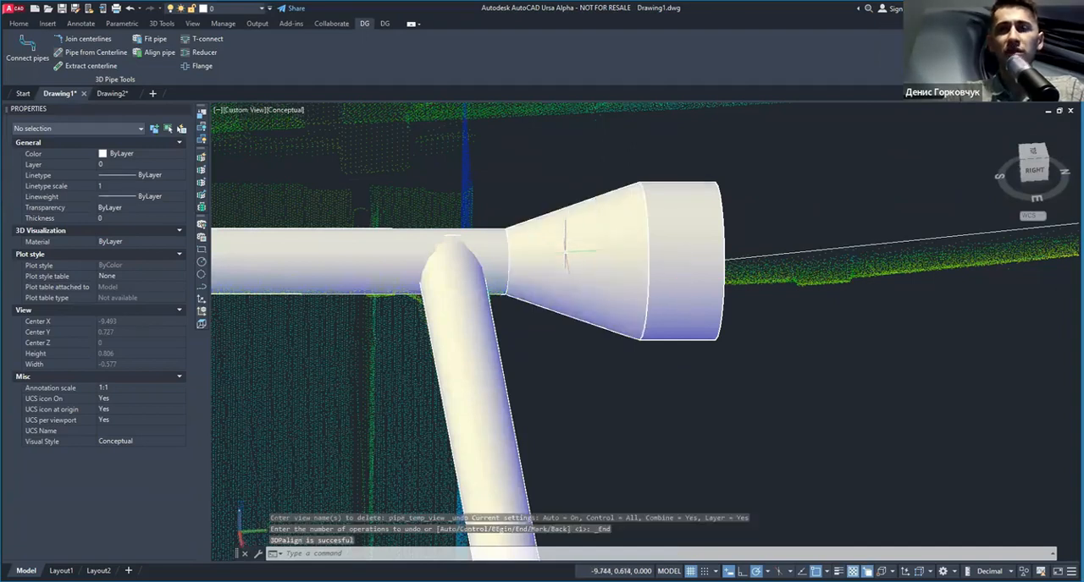
pyautogui.scroll(-3, 462, 199)
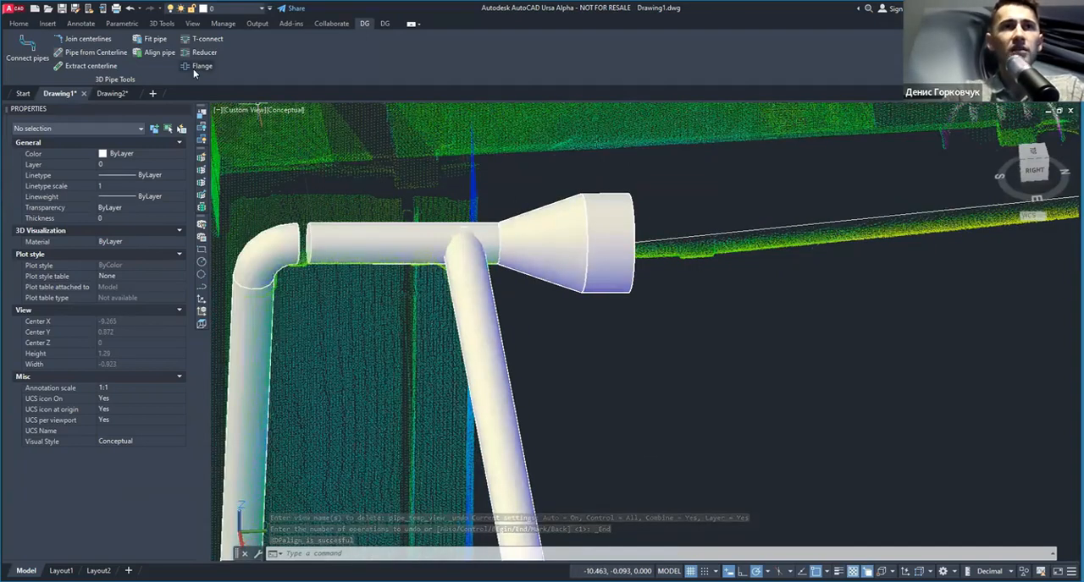
# Step: Insert a flange around the middle of the branch pipe
pyautogui.scroll(-2, 547, 295)
pyautogui.keyDown('shift'); pyautogui.moveTo(619, 338); pyautogui.dragTo(429, 206, button='middle'); pyautogui.keyUp('shift')
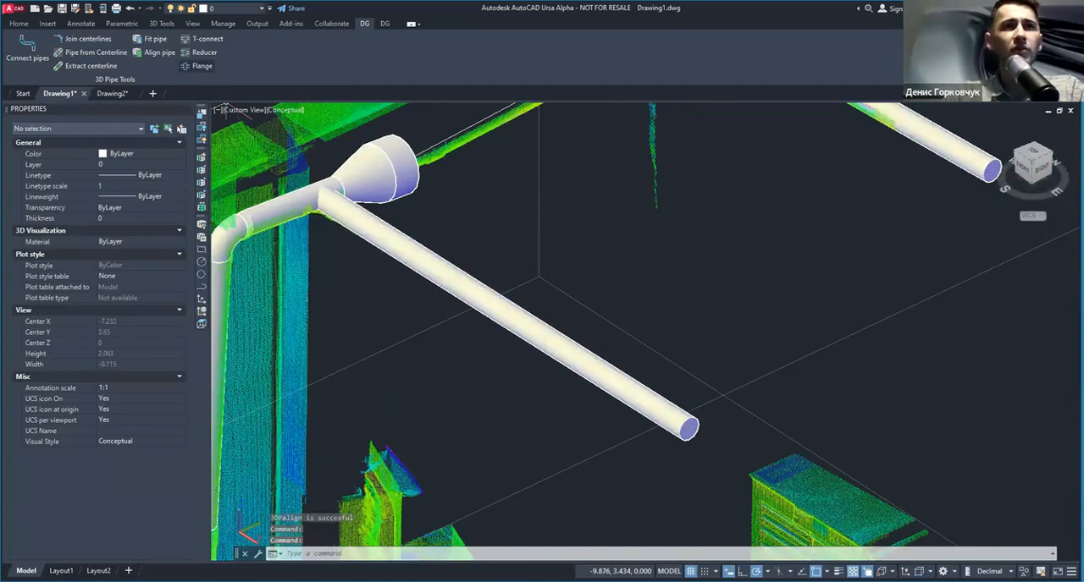
pyautogui.click(505, 313)
pyautogui.scroll(2, 537, 297)
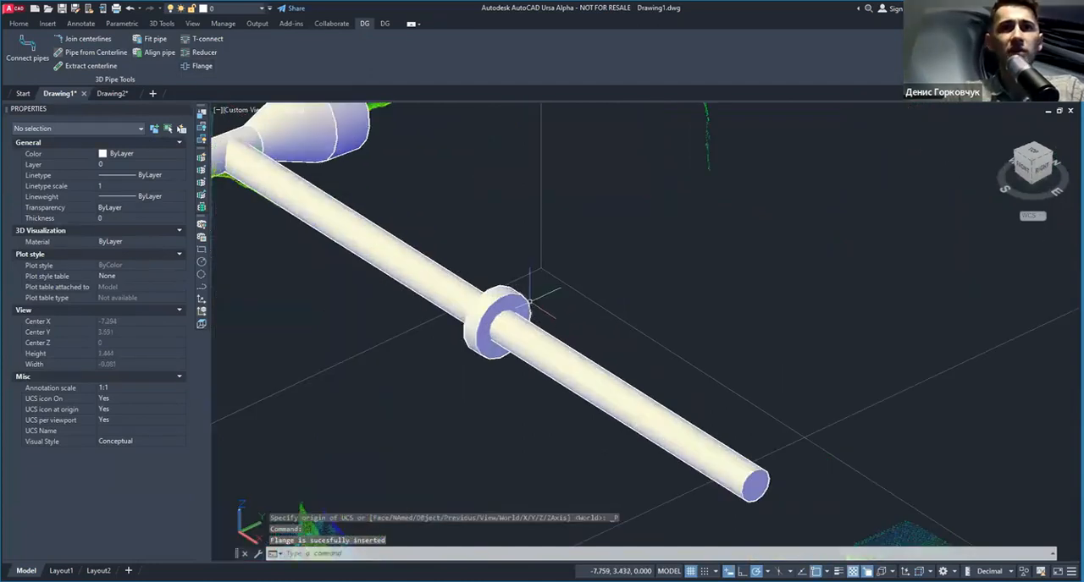
# Step: Enlarge the flange's radius to about 0.153
pyautogui.click(519, 301)
pyautogui.scroll(3, 480, 318)
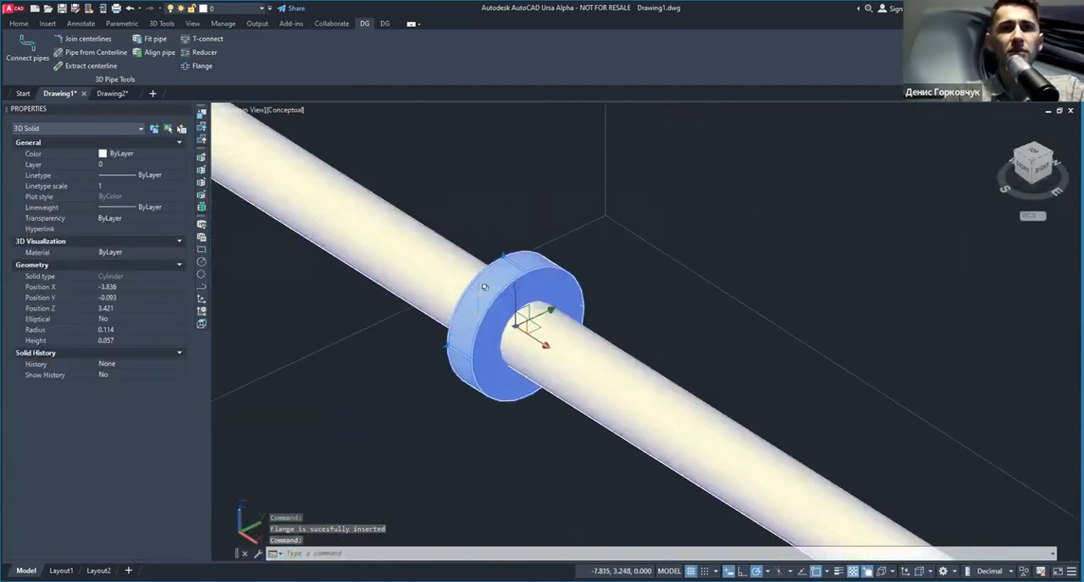
pyautogui.click(503, 254)
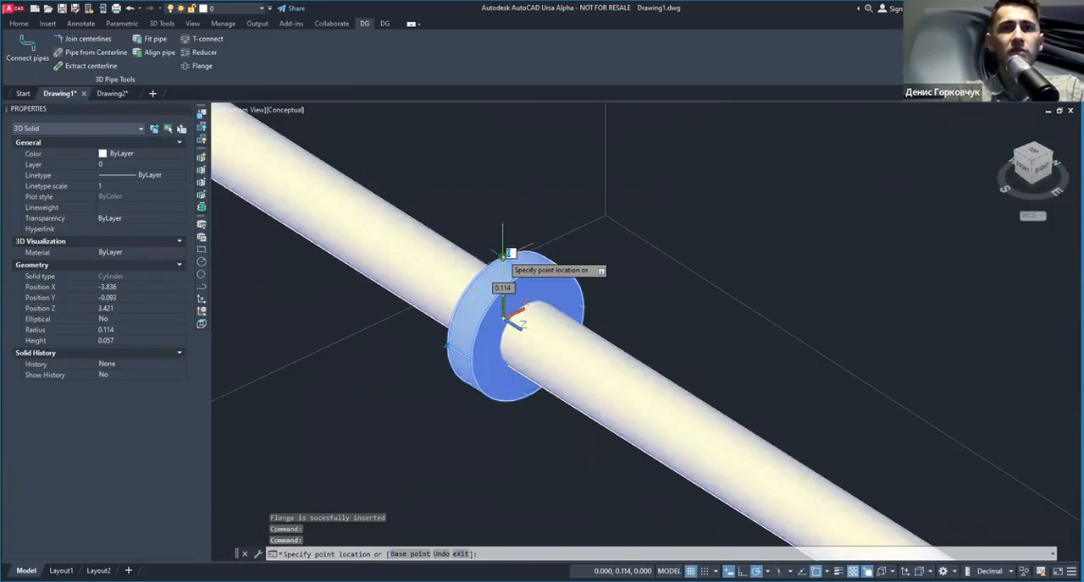
pyautogui.click(502, 233)
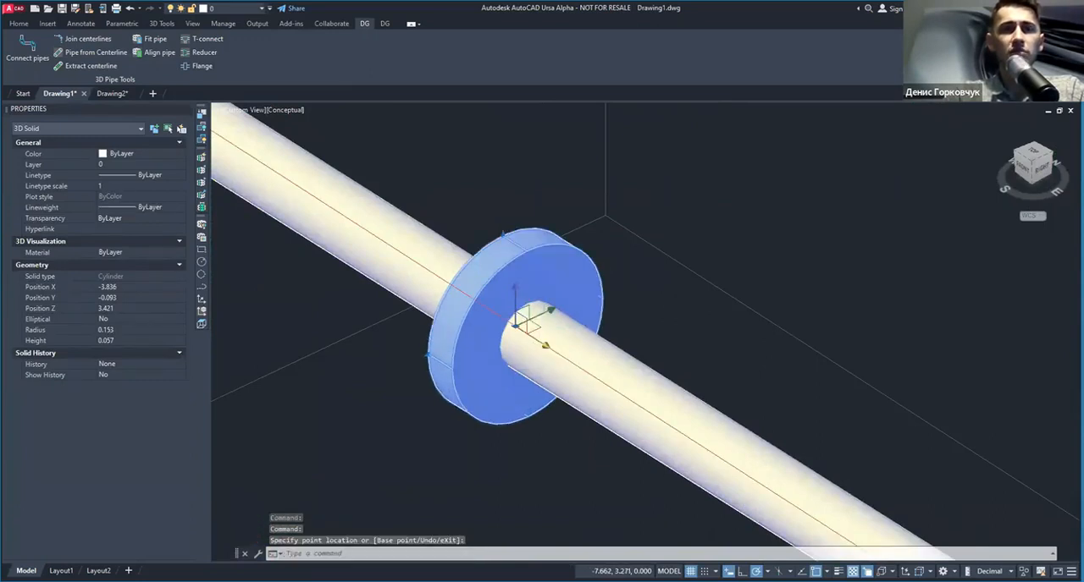
# Step: Move the flange along the branch pipe toward the T-connection, to an X position of about -4.284
pyautogui.click(545, 345)
pyautogui.click(345, 217)
pyautogui.scroll(-4, 409, 254)
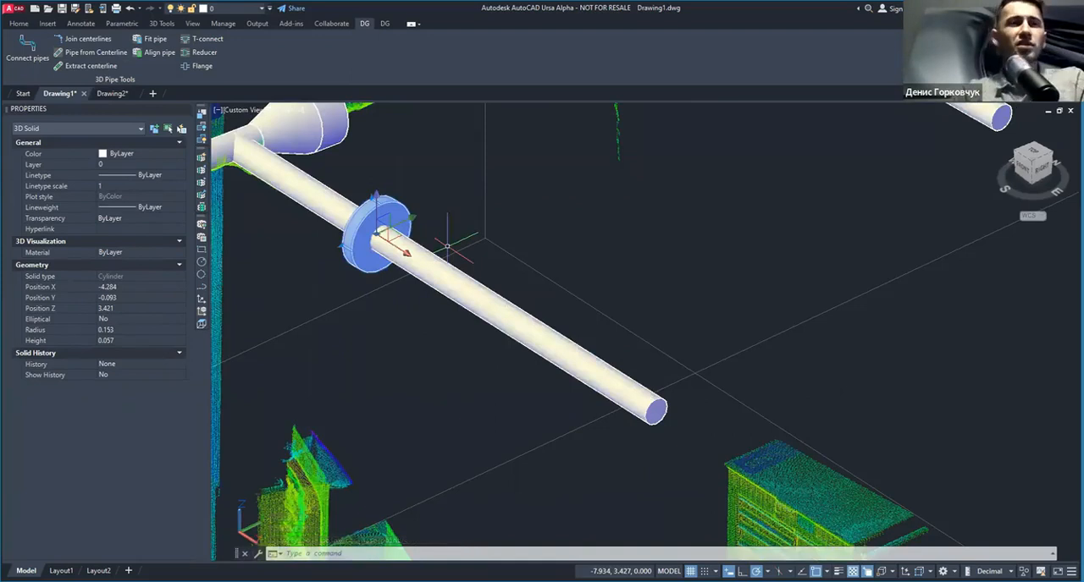
pyautogui.press('Escape')
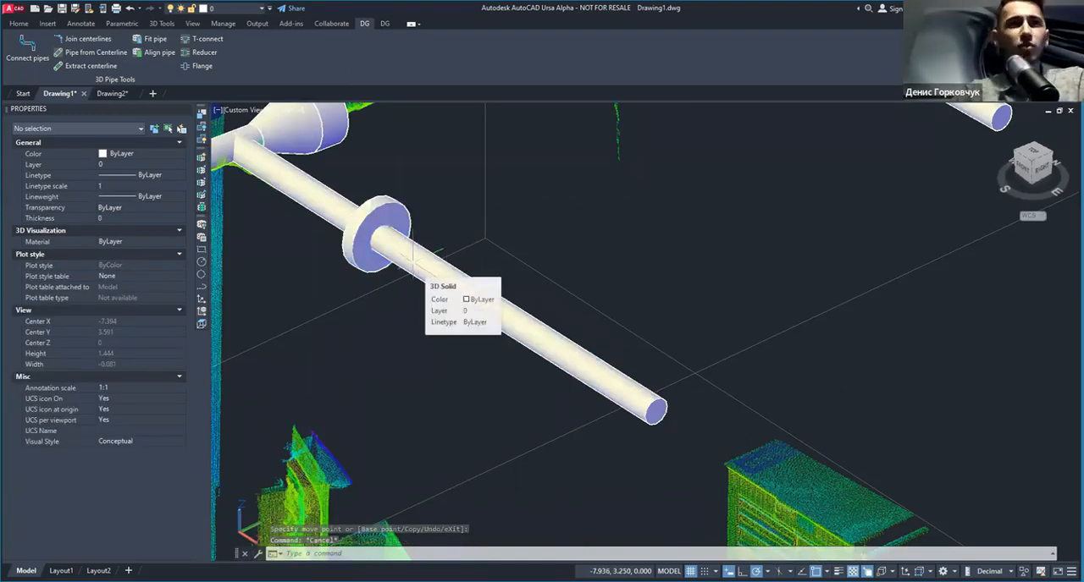
pyautogui.keyDown('shift'); pyautogui.moveTo(435, 249); pyautogui.dragTo(413, 282, button='middle'); pyautogui.keyUp('shift')
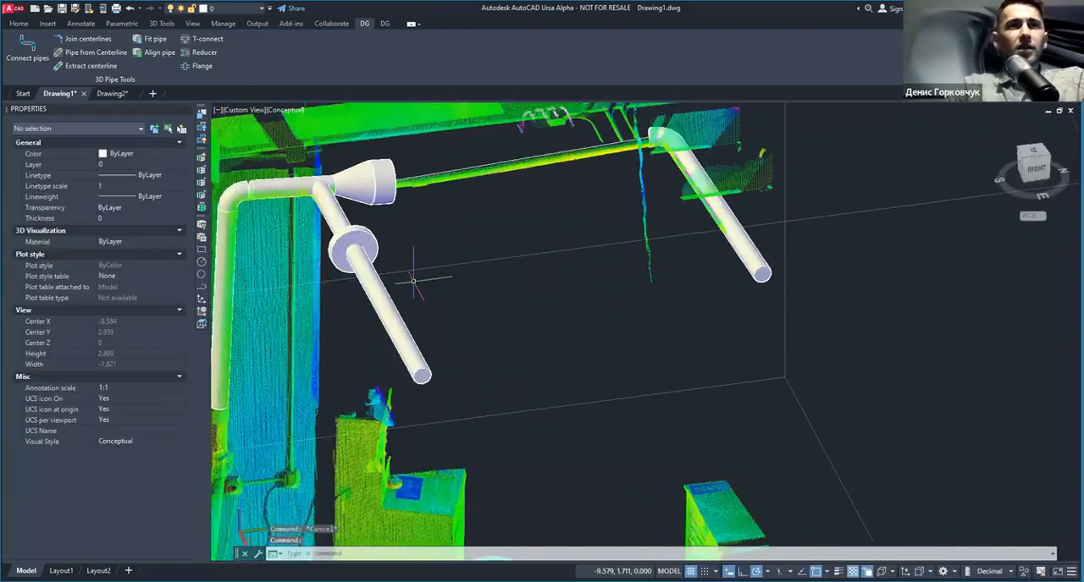